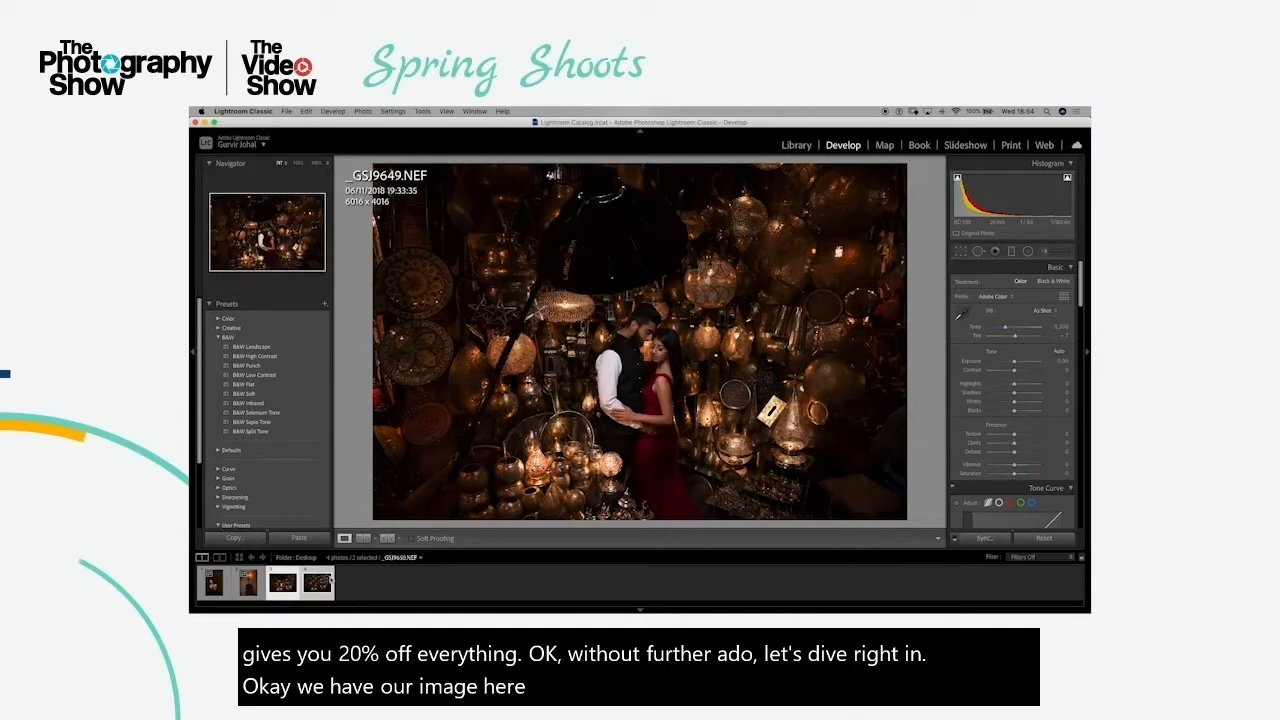
Compare the photos _GSJ9649.NEF and _GSJ9650.NEF, finishing with _GSJ9649.NEF displayed for editing
{"action": "left_click", "coordinate": [317, 581]}
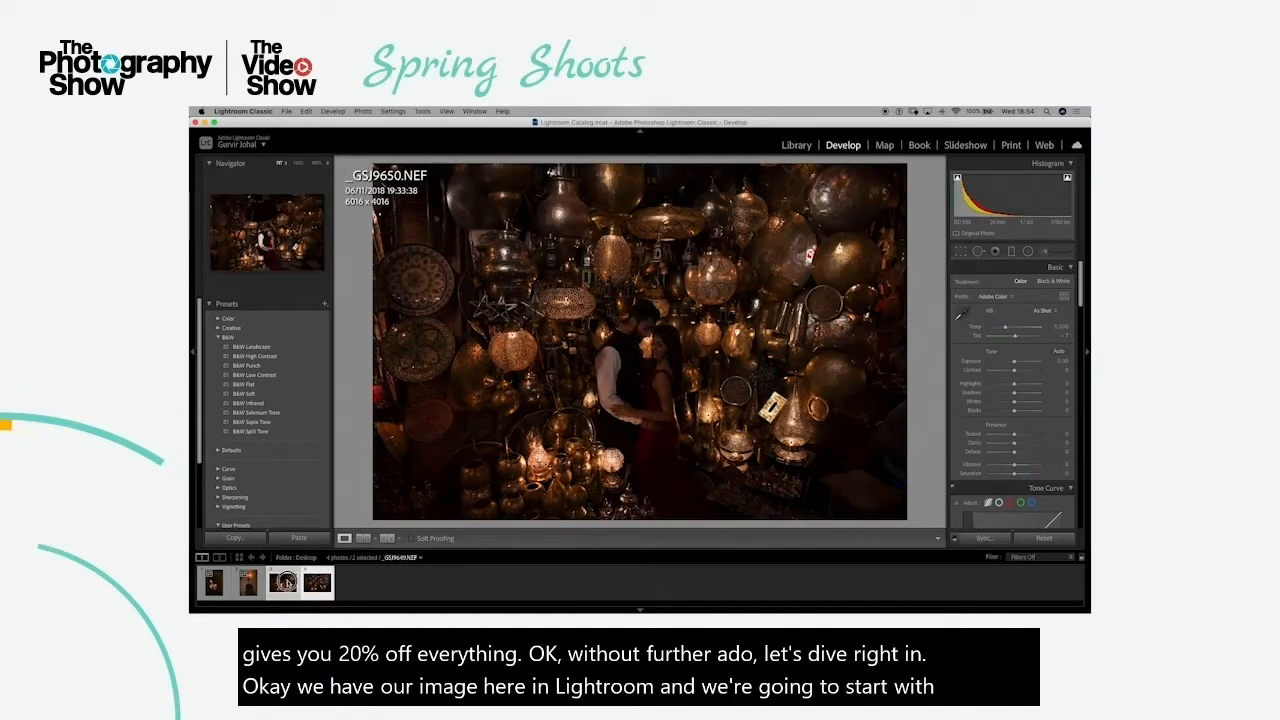
{"action": "left_click", "coordinate": [287, 581]}
{"action": "left_click", "coordinate": [317, 582]}
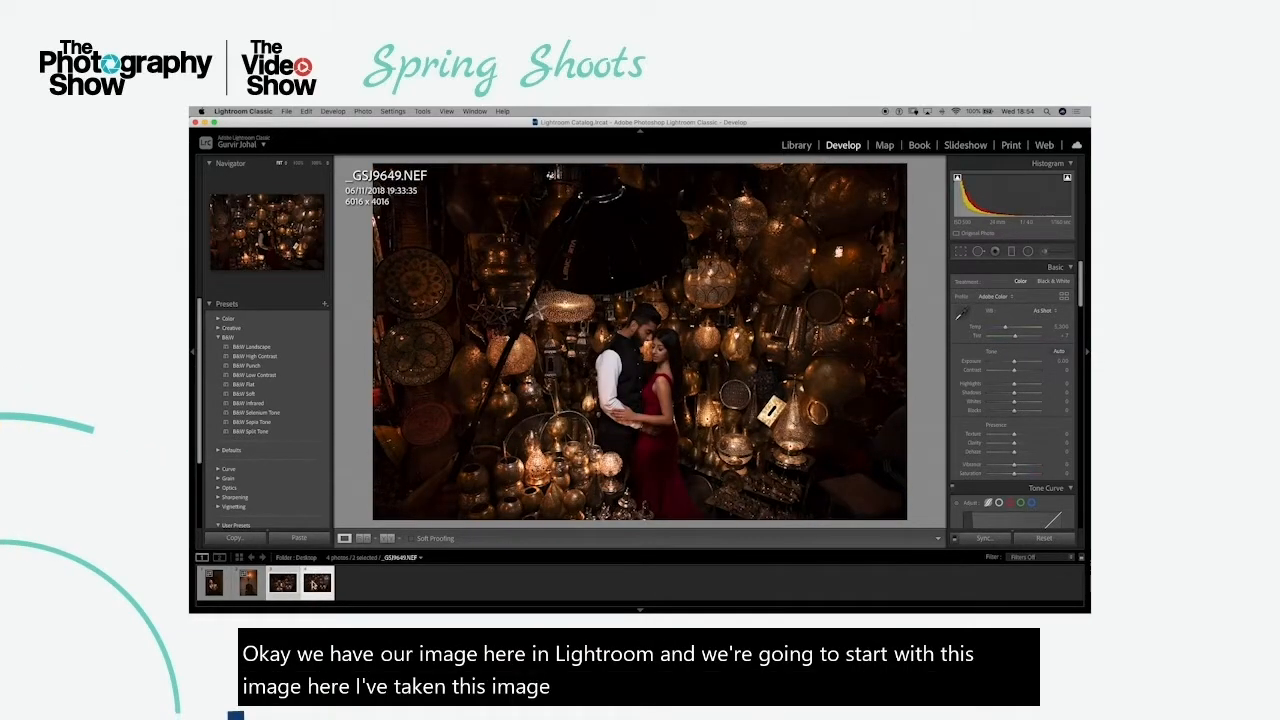
{"action": "left_click", "coordinate": [286, 582]}
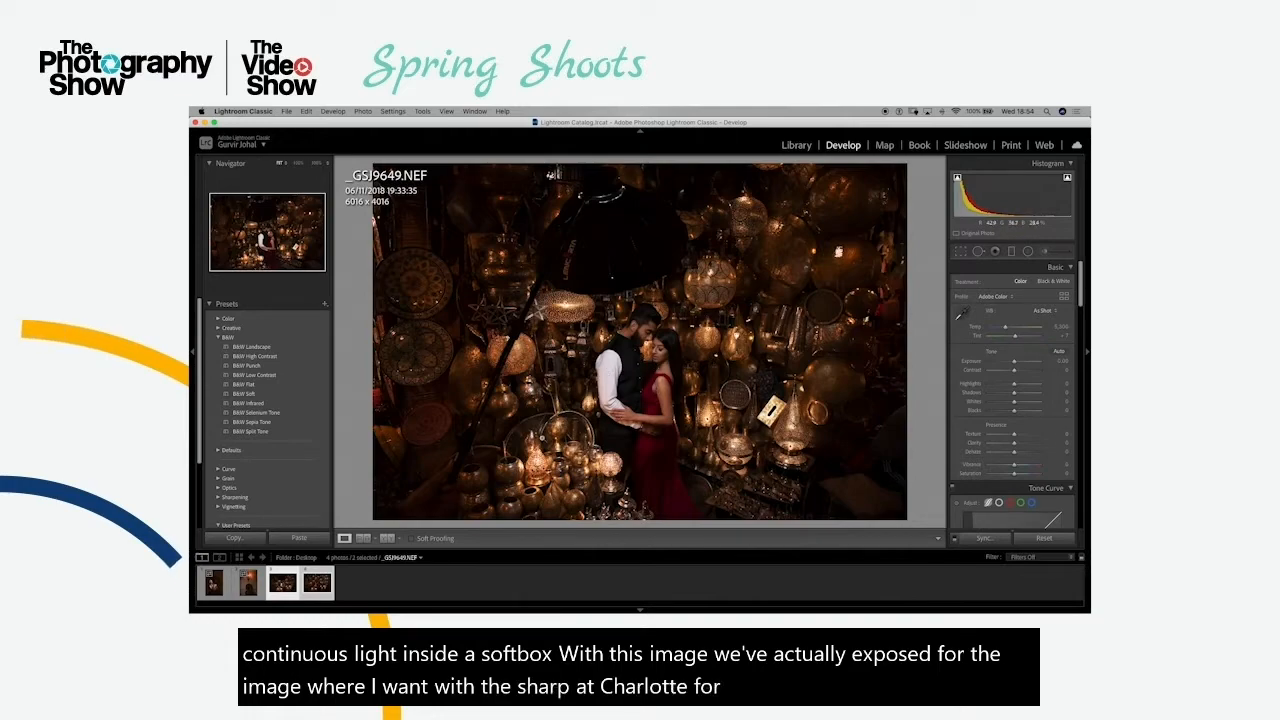
{"action": "left_click", "coordinate": [312, 585]}
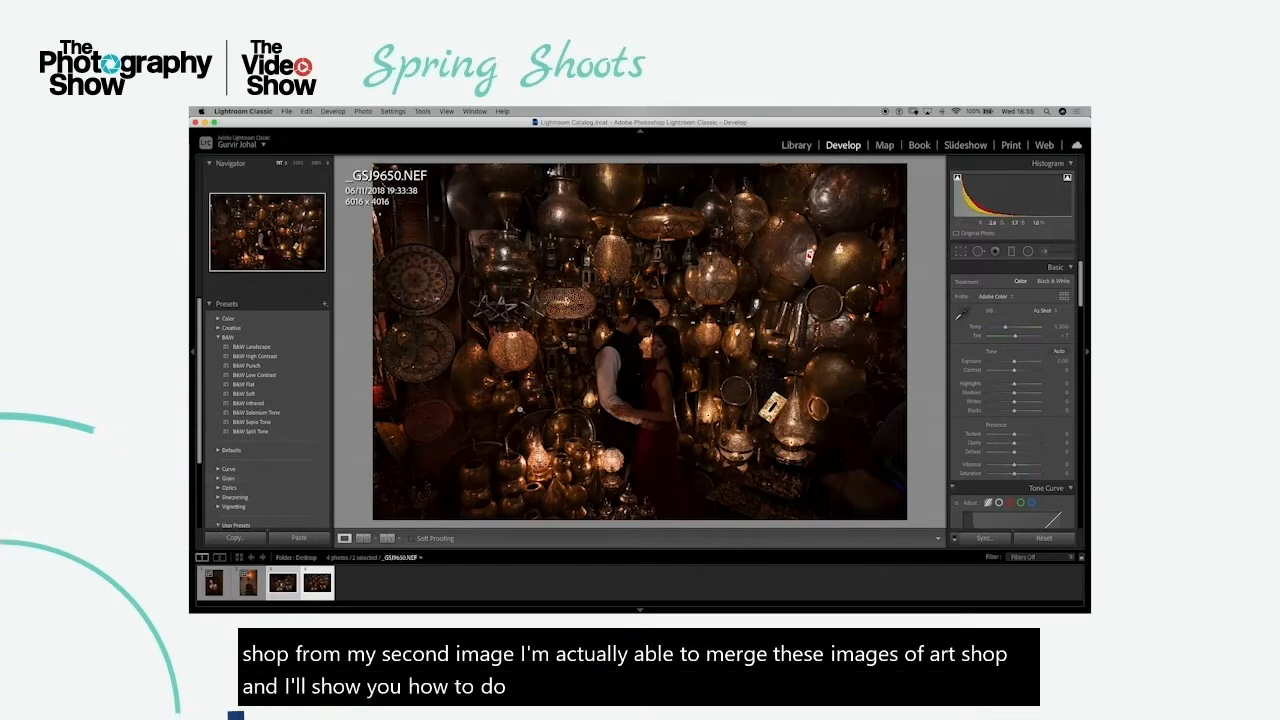
{"action": "left_click", "coordinate": [275, 594]}
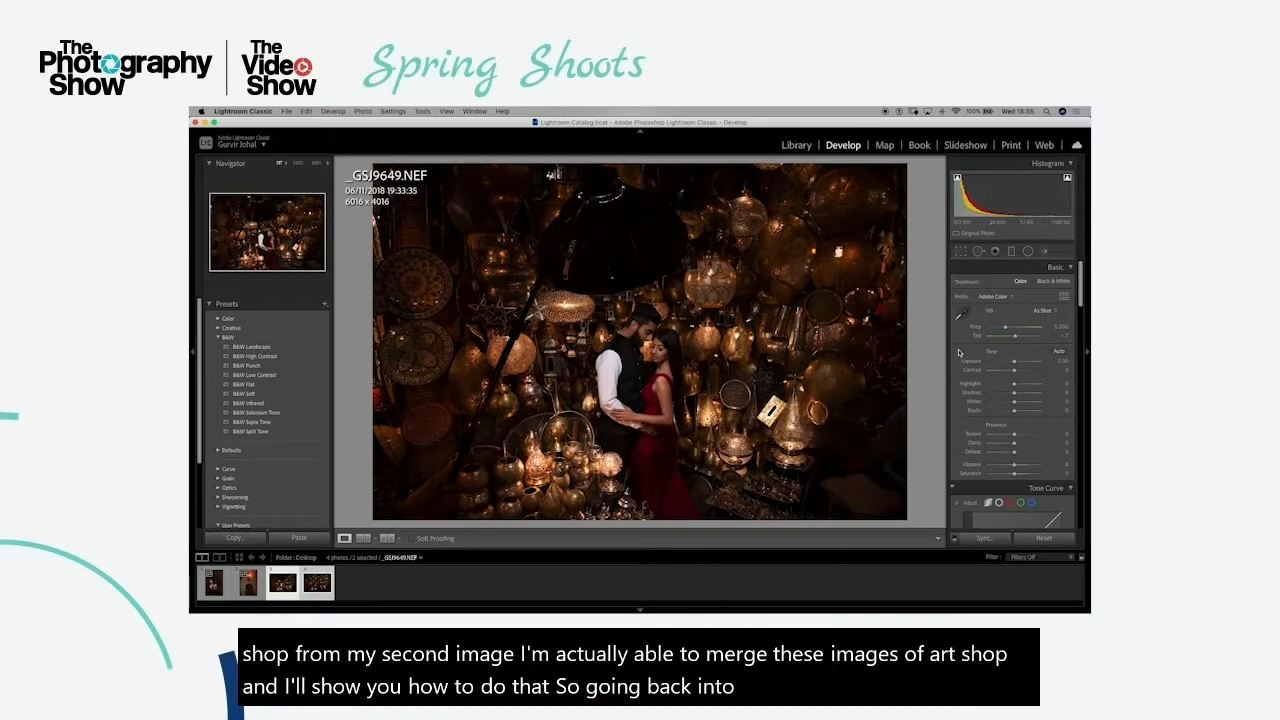
Lower the photo's contrast and highlights, raise its shadows, and lift the tone curve regions, with Highlights at +44 and Shadows at +12
{"action": "mouse_move", "coordinate": [1016, 372]}
{"action": "left_mouse_down"}
{"action": "mouse_move", "coordinate": [1005, 386]}
{"action": "mouse_move", "coordinate": [1024, 393]}
{"action": "left_mouse_up"}
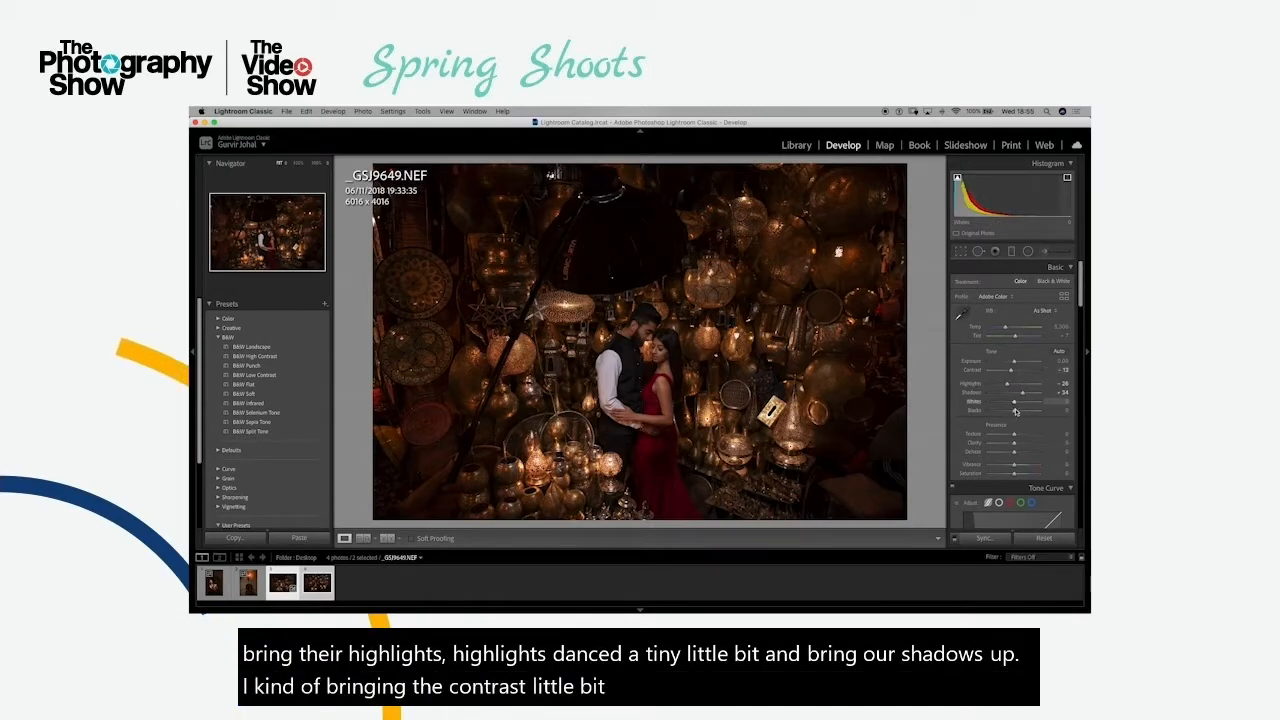
{"action": "left_click_drag", "start_coordinate": [1015, 411], "coordinate": [1014, 443]}
{"action": "left_click_drag", "start_coordinate": [1080, 277], "coordinate": [1011, 371]}
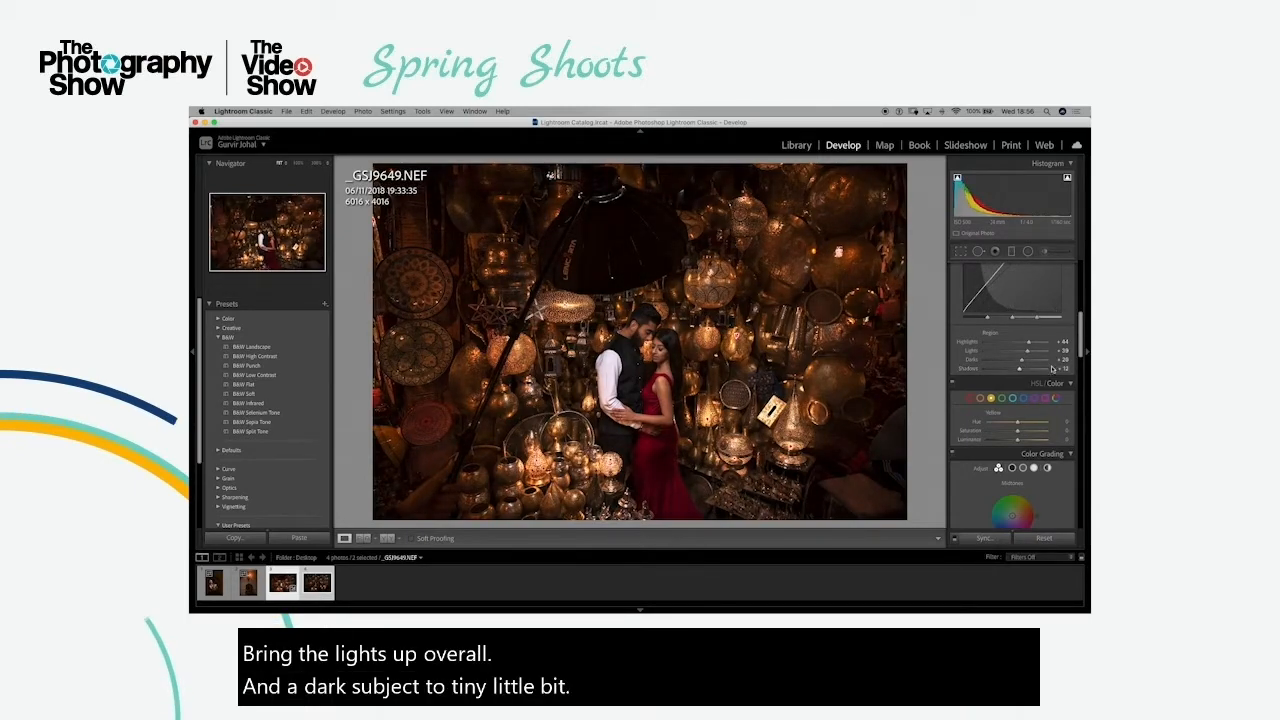
Adjust the HSL colors to brighten the reds, reduce the yellow luminance, and set the orange luminance to +23
{"action": "scroll", "coordinate": [1077, 329], "scroll_direction": "down", "scroll_amount": 3}
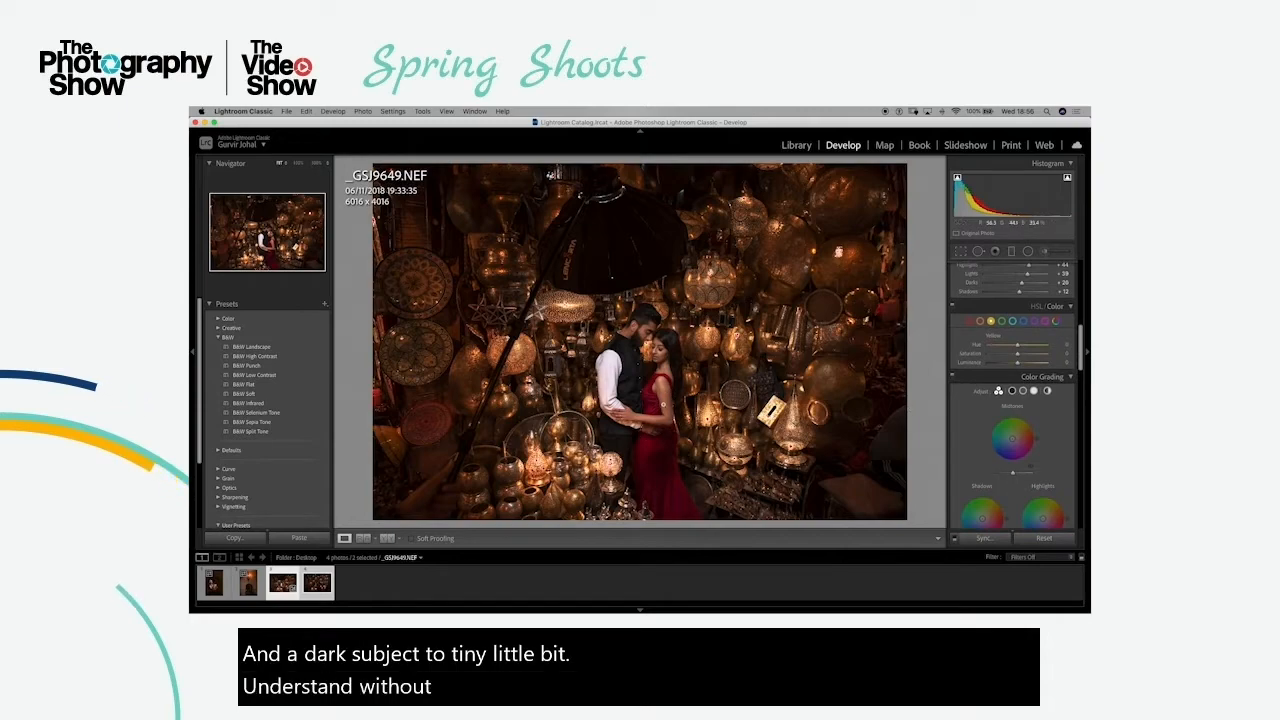
{"action": "left_click", "coordinate": [968, 321]}
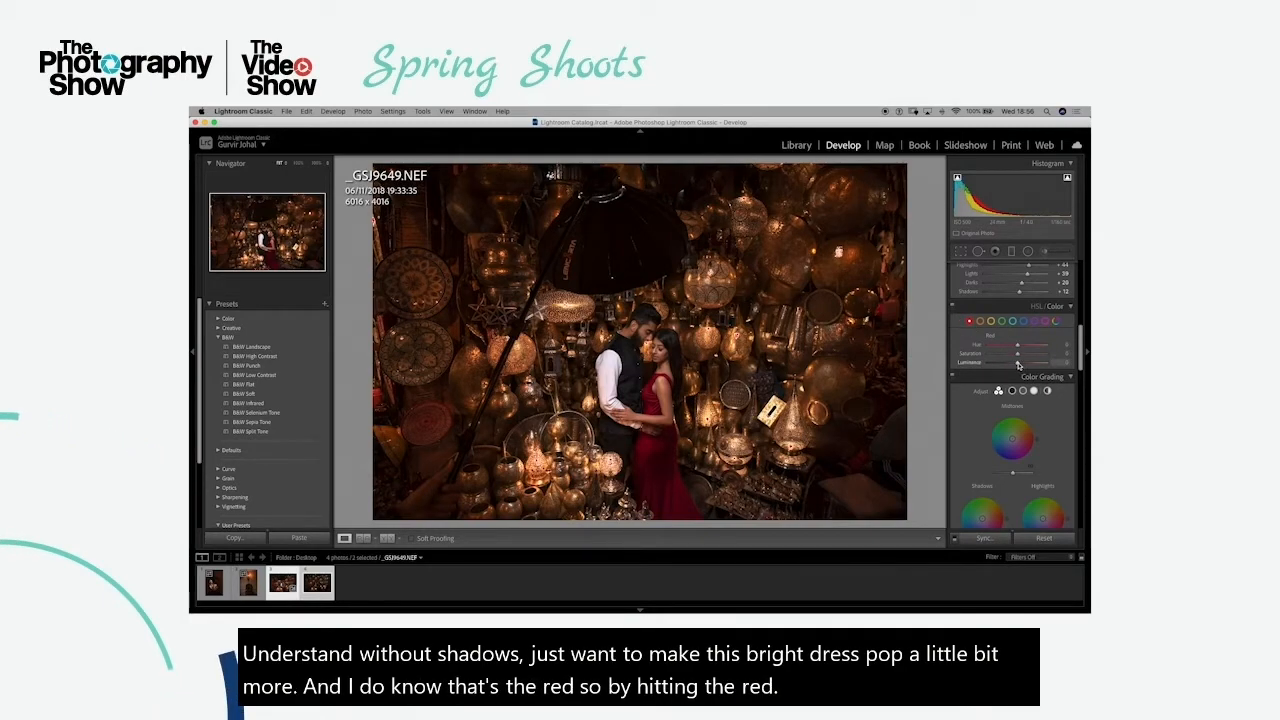
{"action": "mouse_move", "coordinate": [1018, 365]}
{"action": "left_mouse_down"}
{"action": "mouse_move", "coordinate": [1040, 357]}
{"action": "mouse_move", "coordinate": [1000, 367]}
{"action": "mouse_move", "coordinate": [1045, 362]}
{"action": "mouse_move", "coordinate": [1032, 368]}
{"action": "mouse_move", "coordinate": [1027, 352]}
{"action": "left_mouse_up"}
{"action": "left_click", "coordinate": [990, 321]}
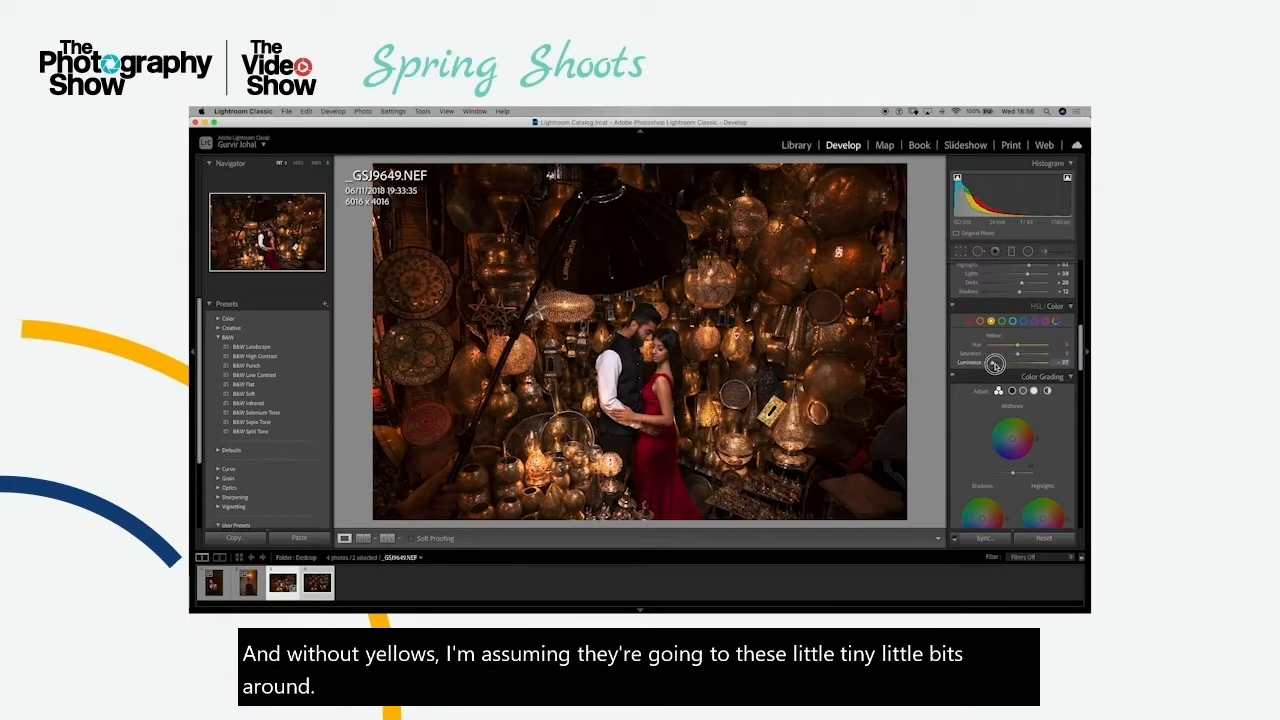
{"action": "mouse_move", "coordinate": [1036, 362]}
{"action": "left_mouse_down"}
{"action": "mouse_move", "coordinate": [997, 360]}
{"action": "mouse_move", "coordinate": [1030, 365]}
{"action": "left_mouse_up"}
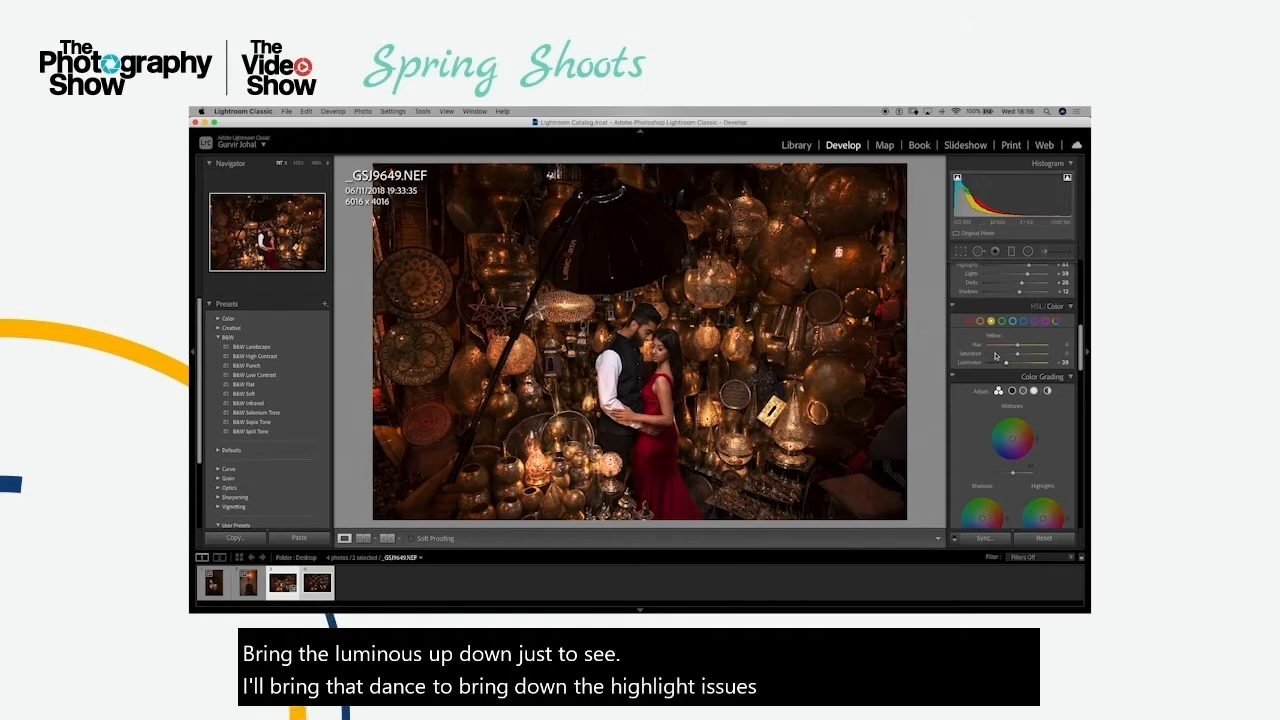
{"action": "left_click", "coordinate": [980, 321]}
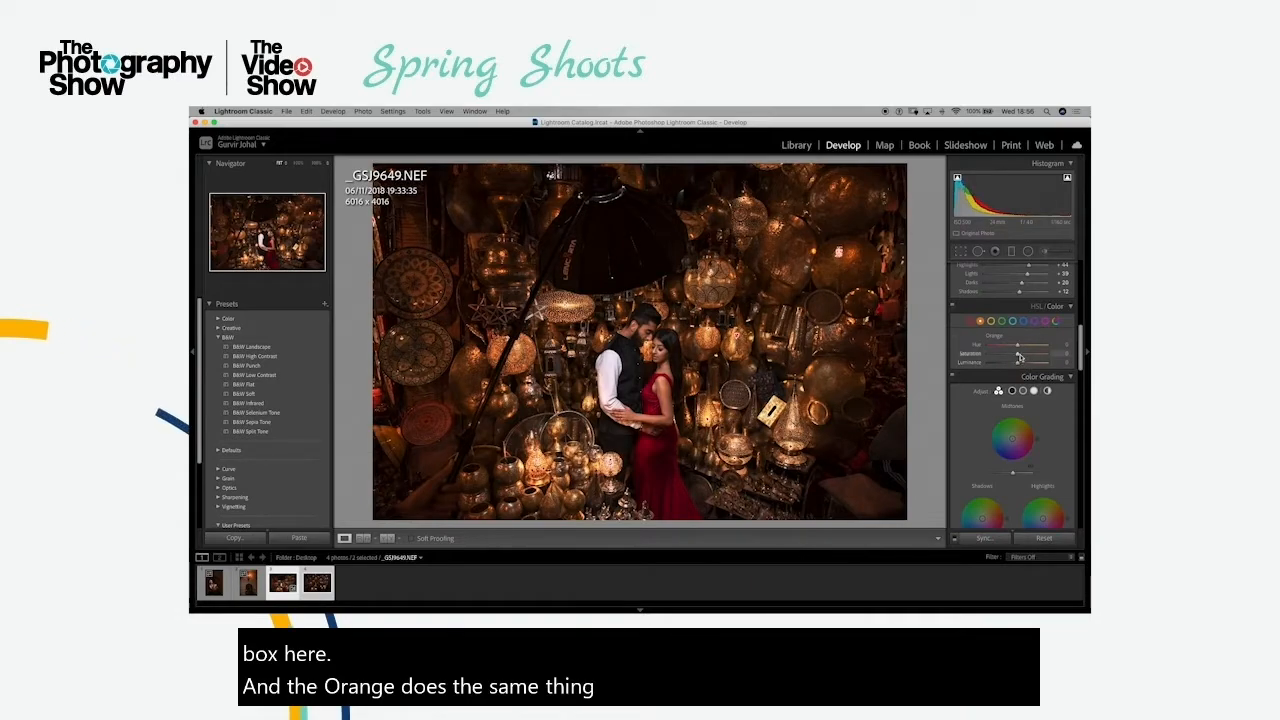
{"action": "mouse_move", "coordinate": [1022, 364]}
{"action": "left_mouse_down"}
{"action": "mouse_move", "coordinate": [1006, 366]}
{"action": "mouse_move", "coordinate": [1020, 364]}
{"action": "left_mouse_up"}
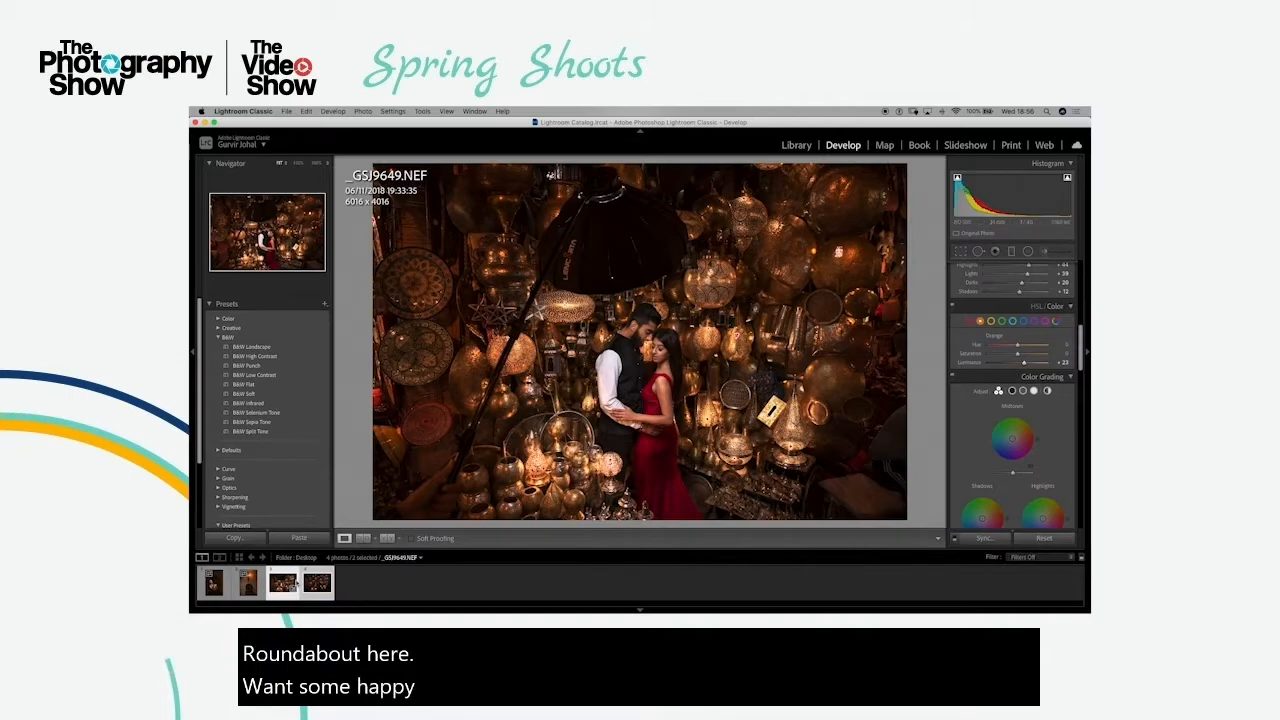
Synchronize the develop settings from _GSJ9649.NEF to _GSJ9650.NEF with Crop excluded, and check the second photo
{"action": "left_click", "coordinate": [317, 583]}
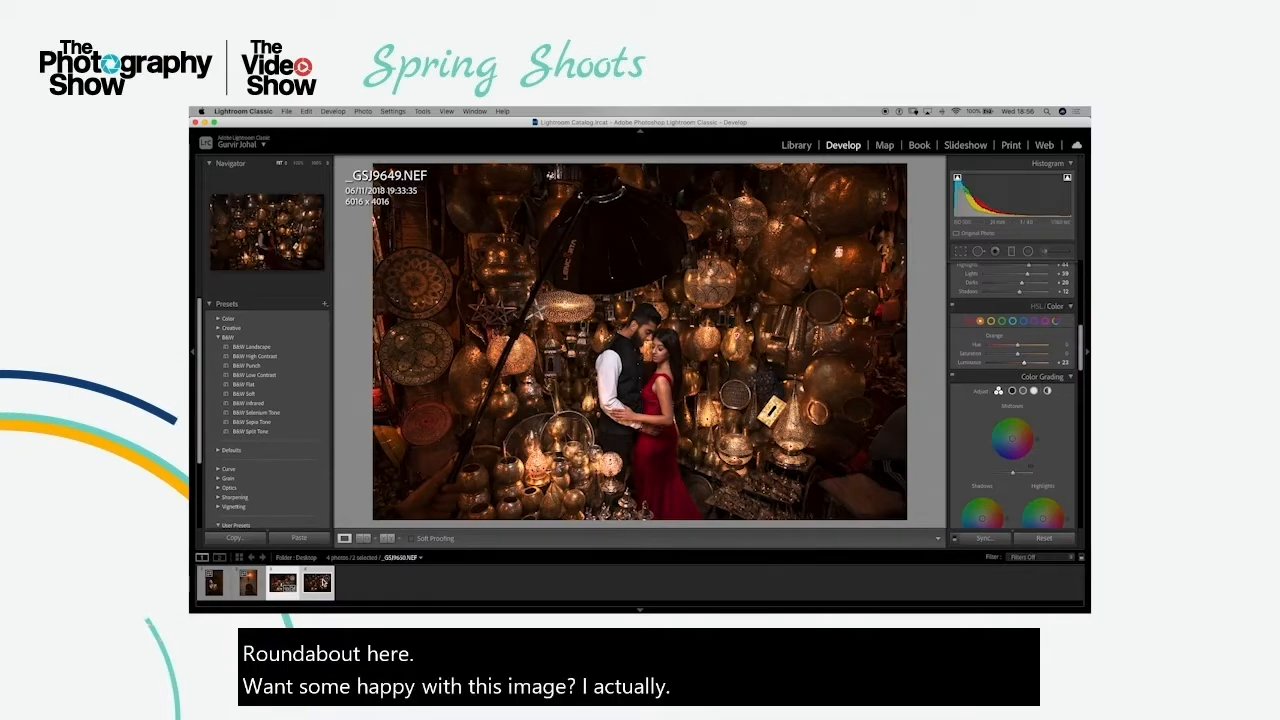
{"action": "left_click", "coordinate": [982, 538]}
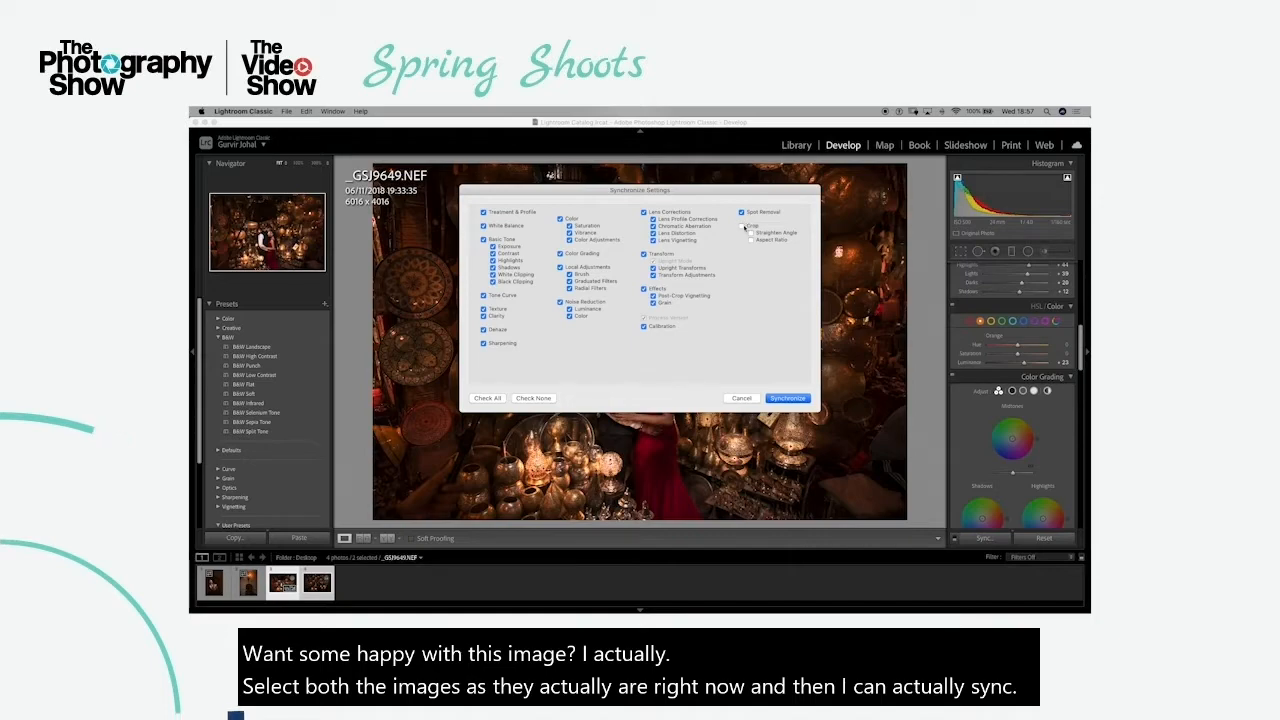
{"action": "left_click", "coordinate": [806, 398]}
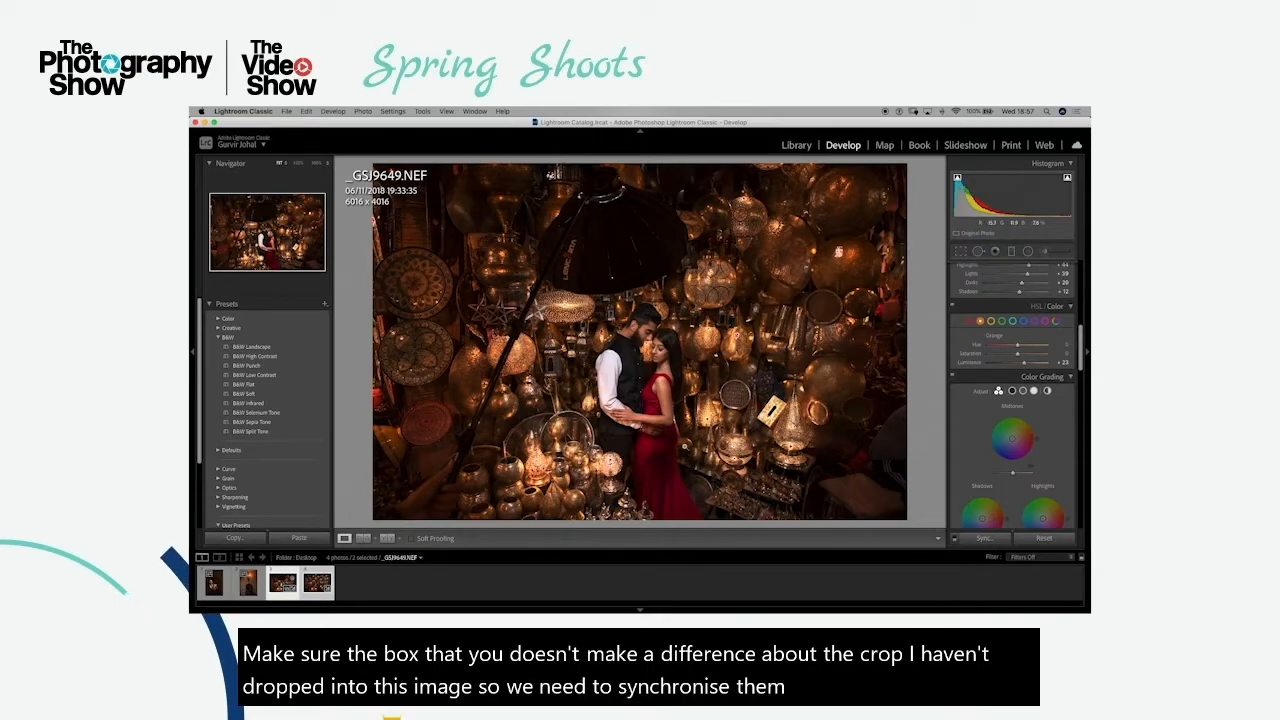
{"action": "left_click", "coordinate": [317, 582]}
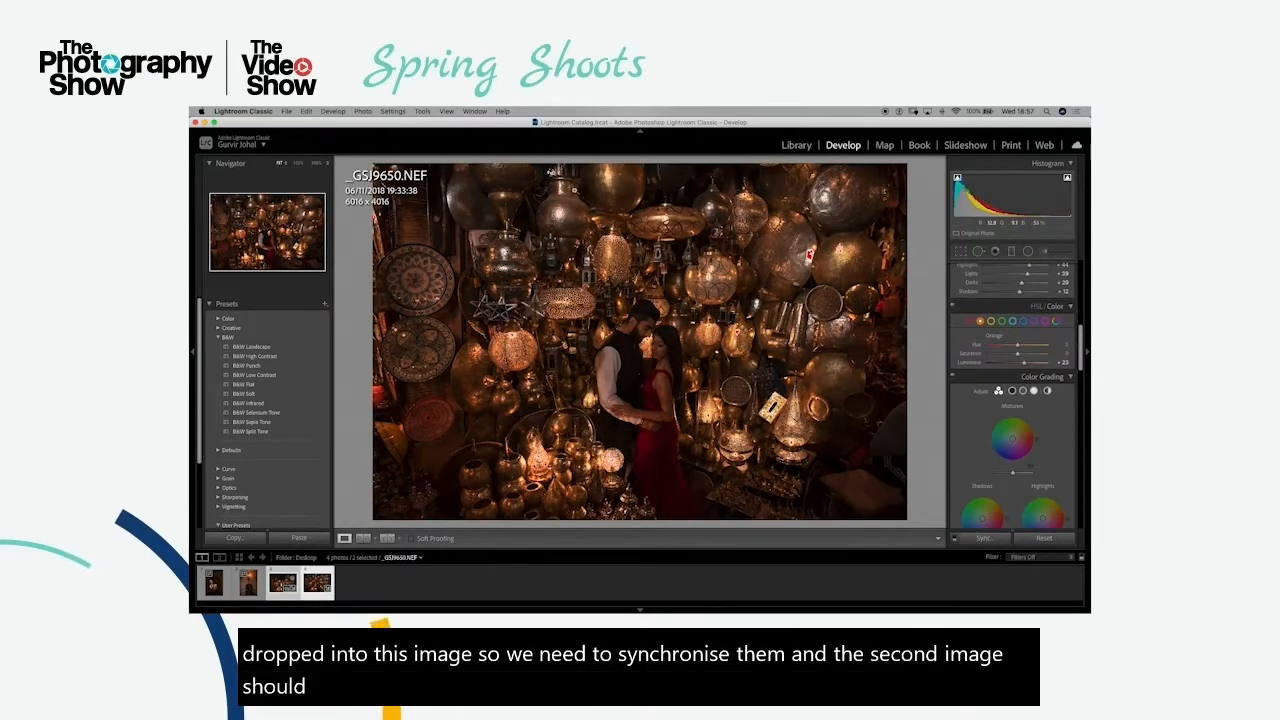
{"action": "left_click", "coordinate": [283, 582]}
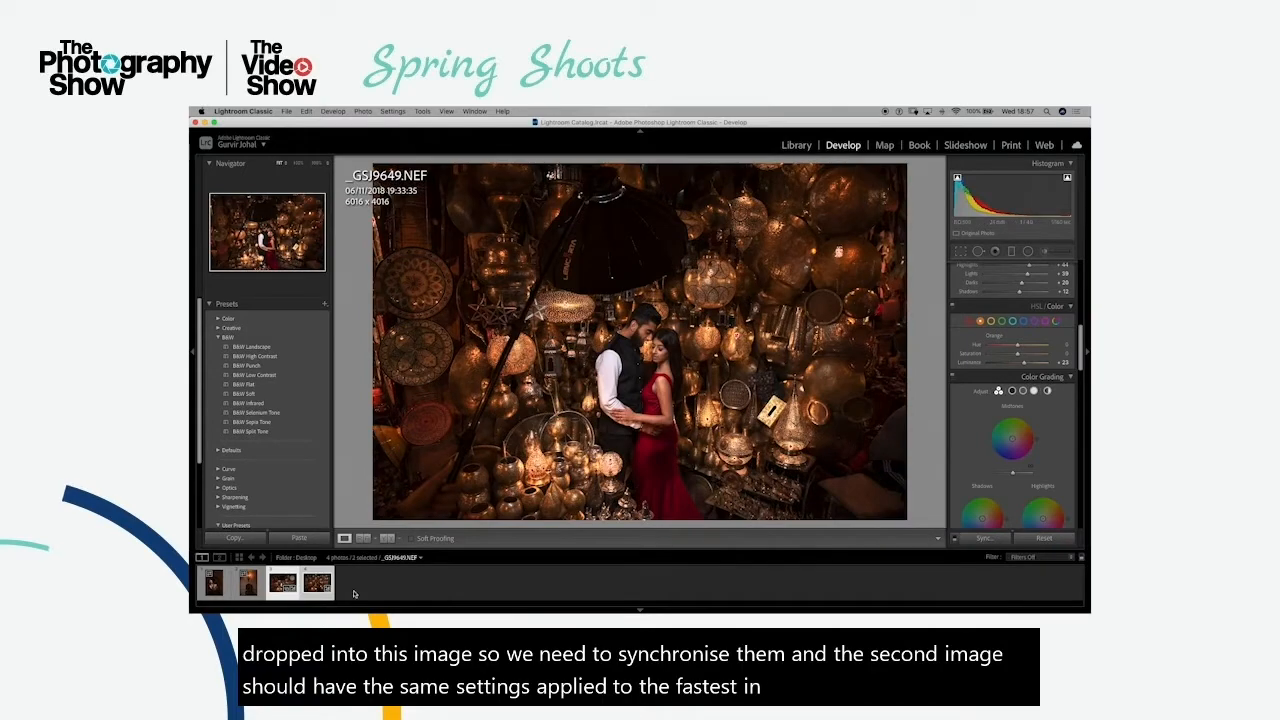
Export both selected photos as JPG files into a subfolder on the Desktop
{"action": "right_click", "coordinate": [317, 574]}
{"action": "mouse_move", "coordinate": [318, 562]}
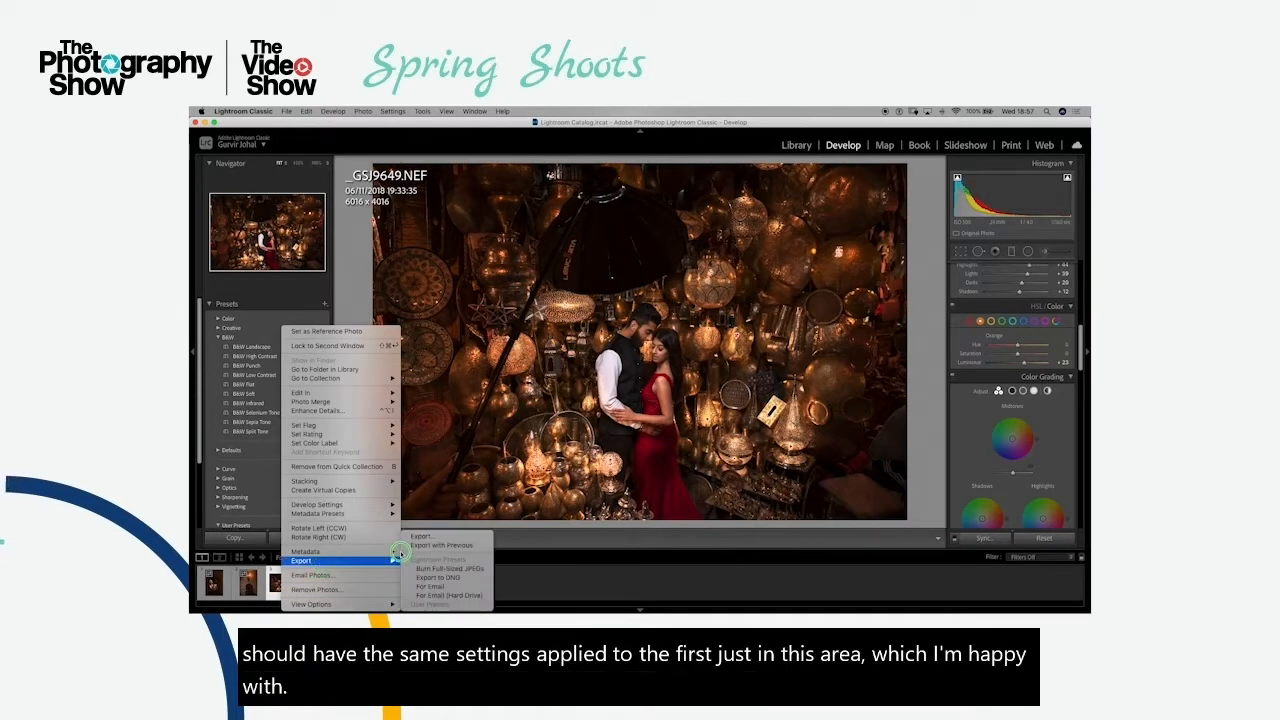
{"action": "left_click", "coordinate": [445, 532]}
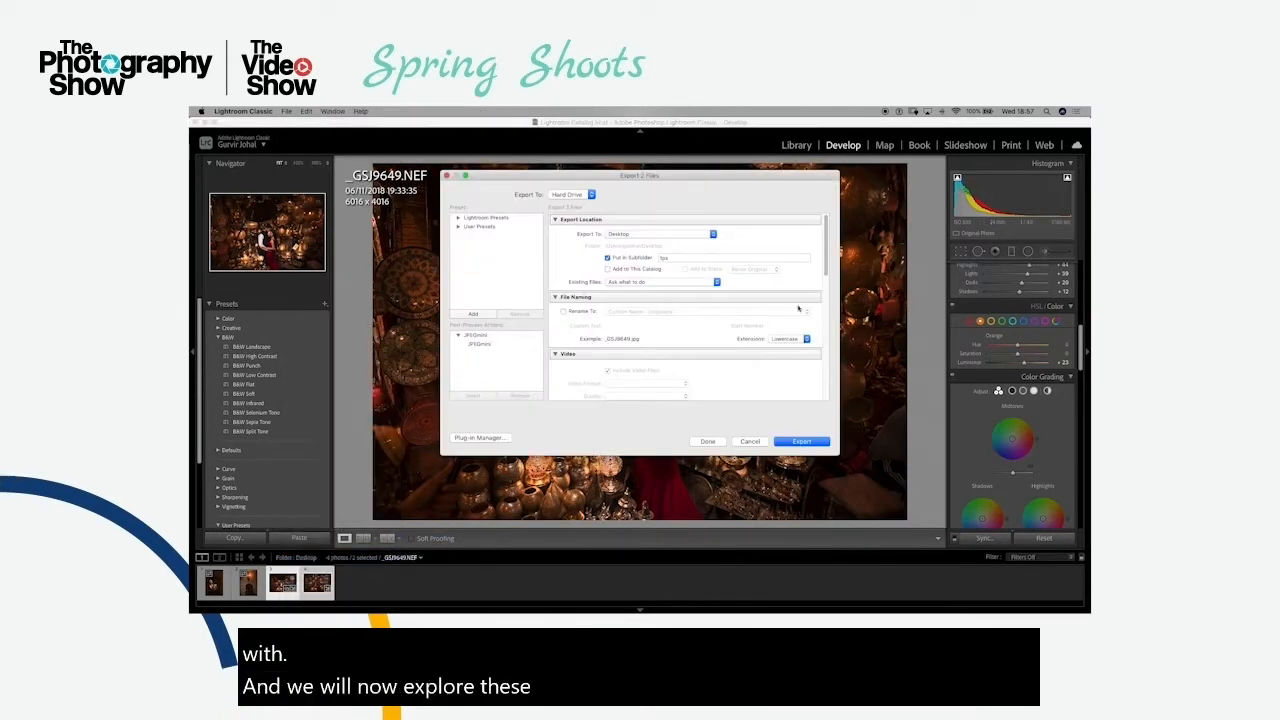
{"action": "left_click_drag", "start_coordinate": [825, 257], "coordinate": [825, 456]}
{"action": "left_click", "coordinate": [585, 326]}
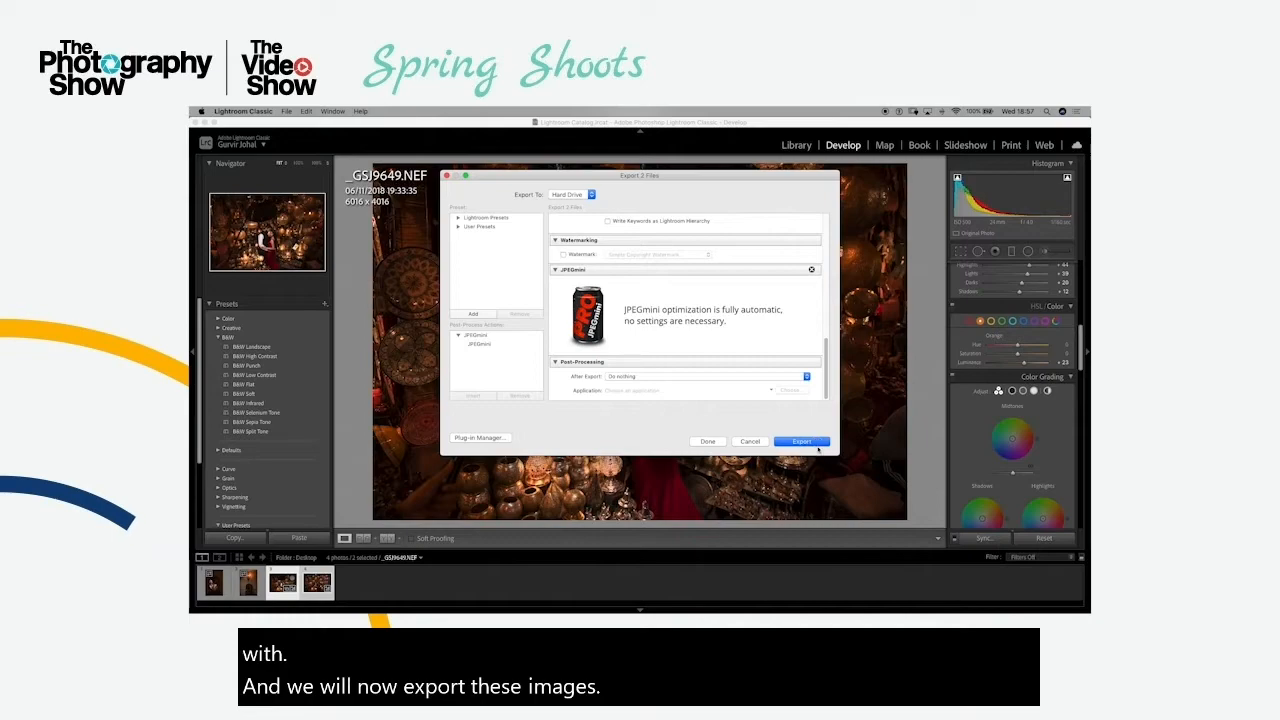
{"action": "left_click", "coordinate": [818, 445]}
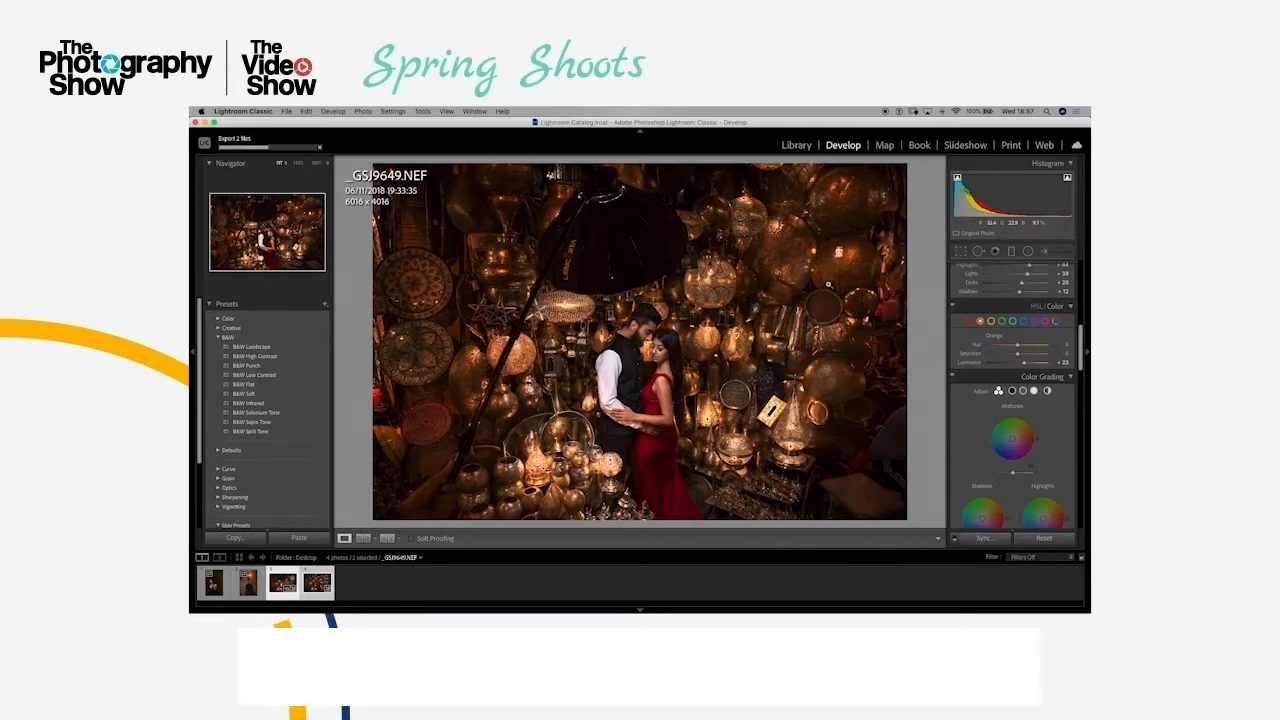
Switch to Photoshop and open both exported images, _GSJ9649.jpg and _GSJ9650.jpg
{"action": "mouse_move", "coordinate": [448, 600]}
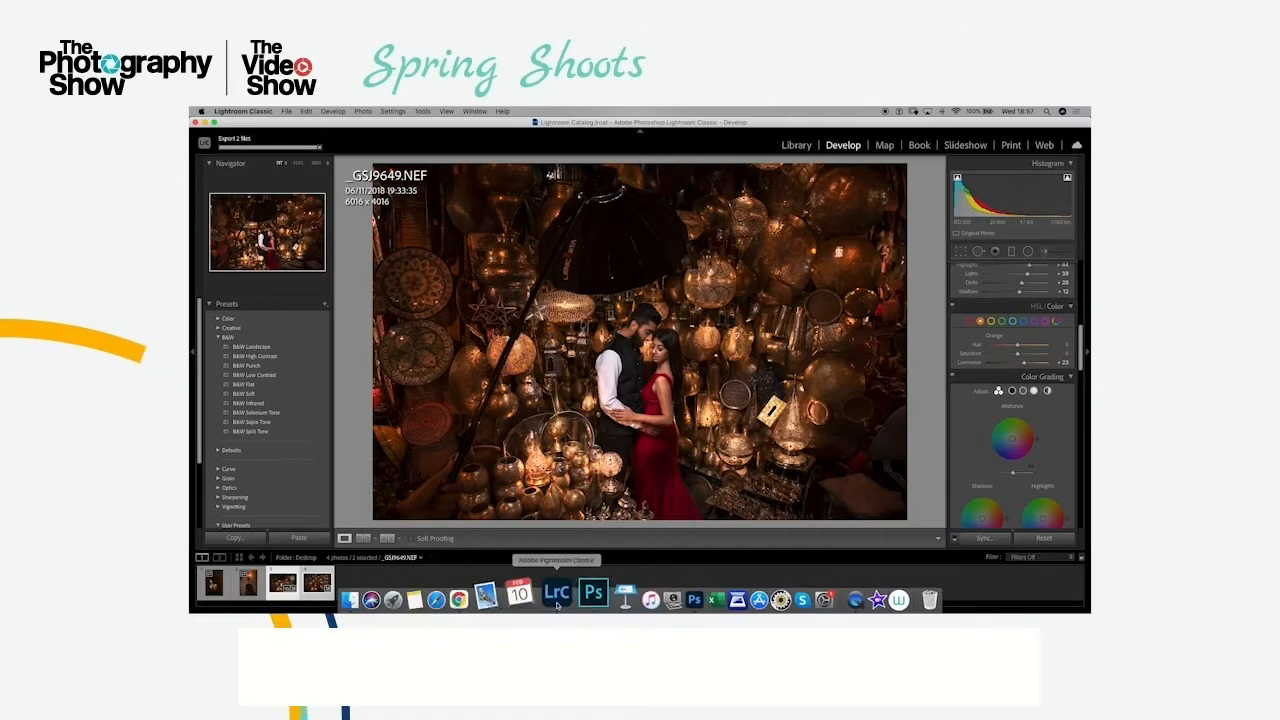
{"action": "left_click", "coordinate": [663, 596]}
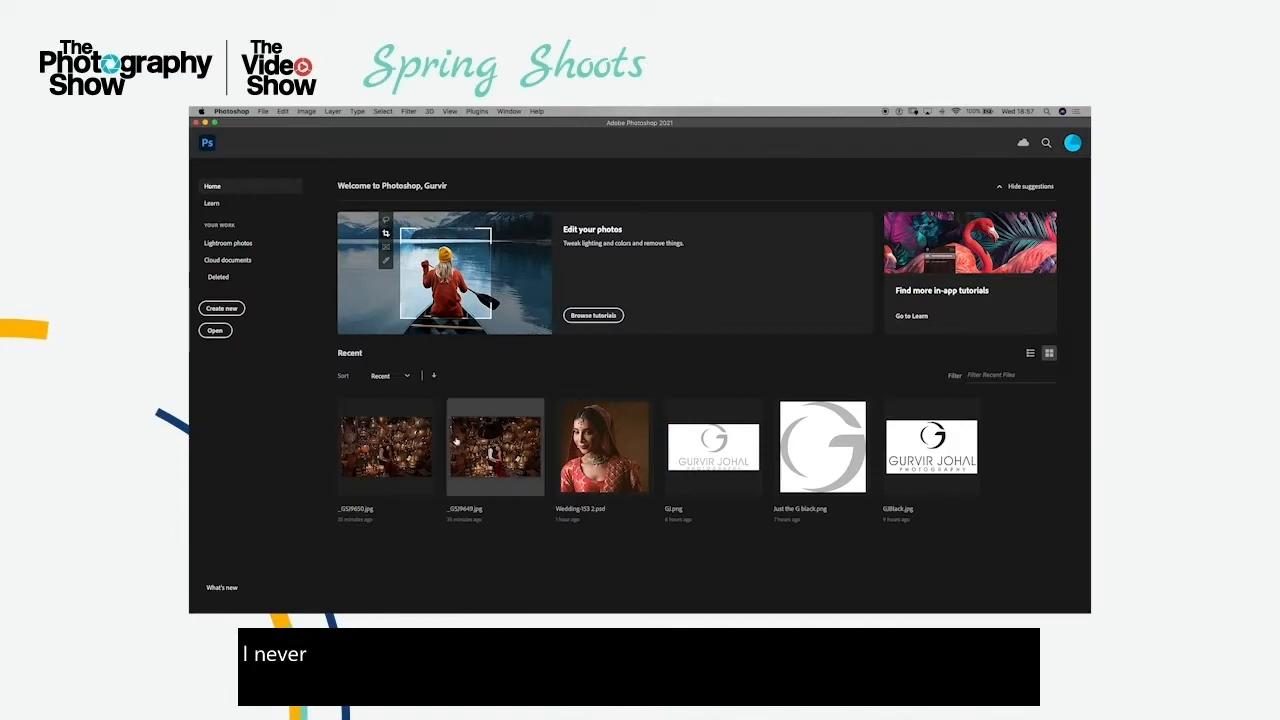
{"action": "left_click", "coordinate": [215, 331]}
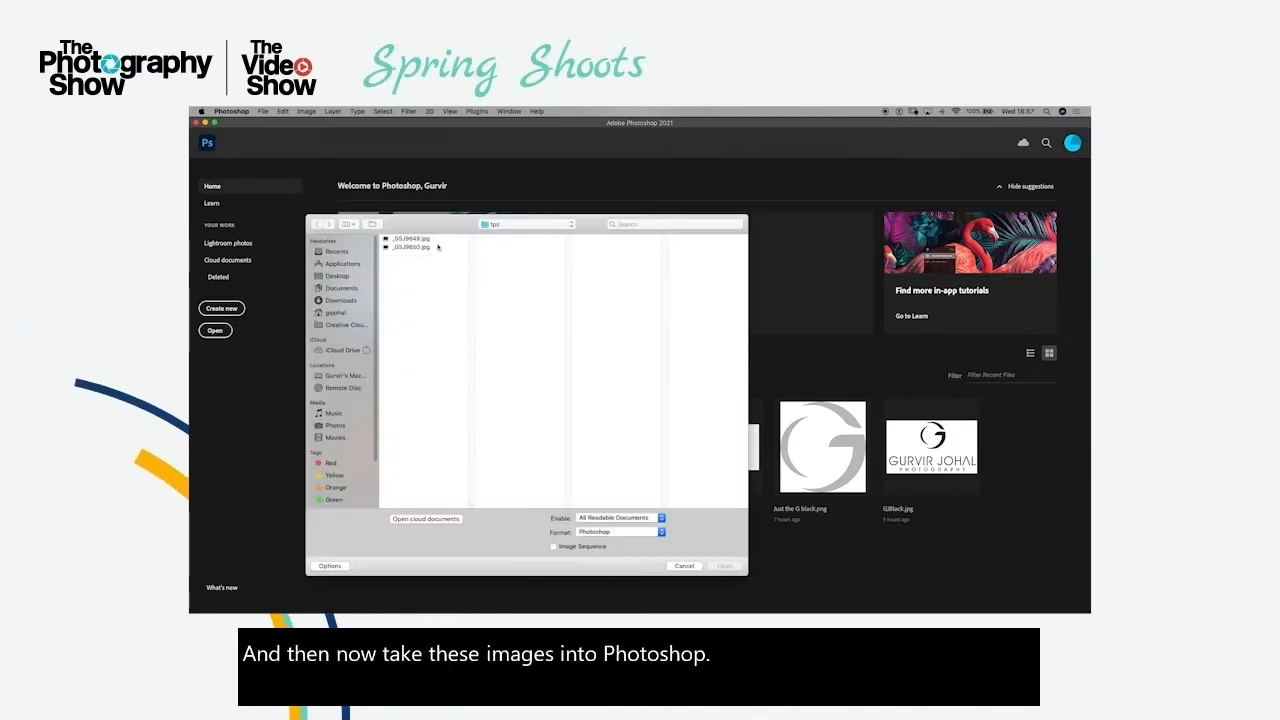
{"action": "key", "text": "super+a"}
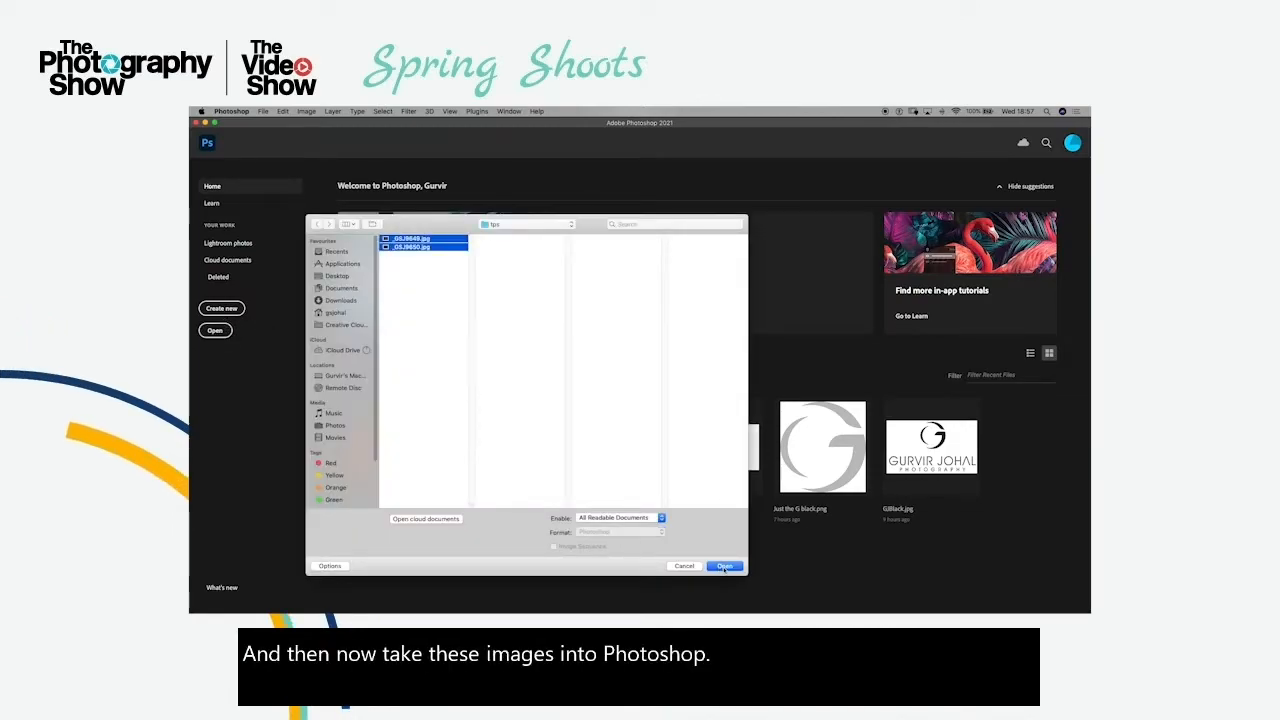
{"action": "left_click", "coordinate": [724, 567]}
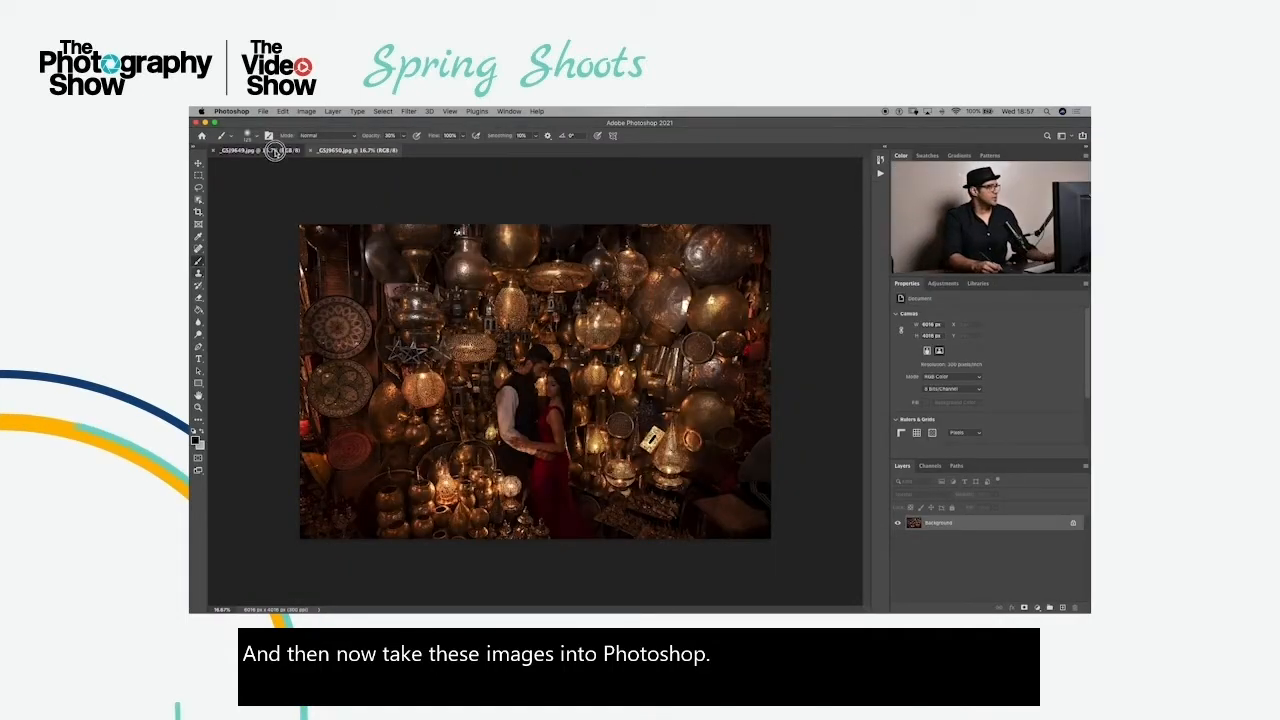
Use the Move tool to place the _GSJ9650.jpg image into the _GSJ9649.jpg document as a layer exactly covering the original
{"action": "left_click", "coordinate": [275, 150]}
{"action": "left_click", "coordinate": [198, 164]}
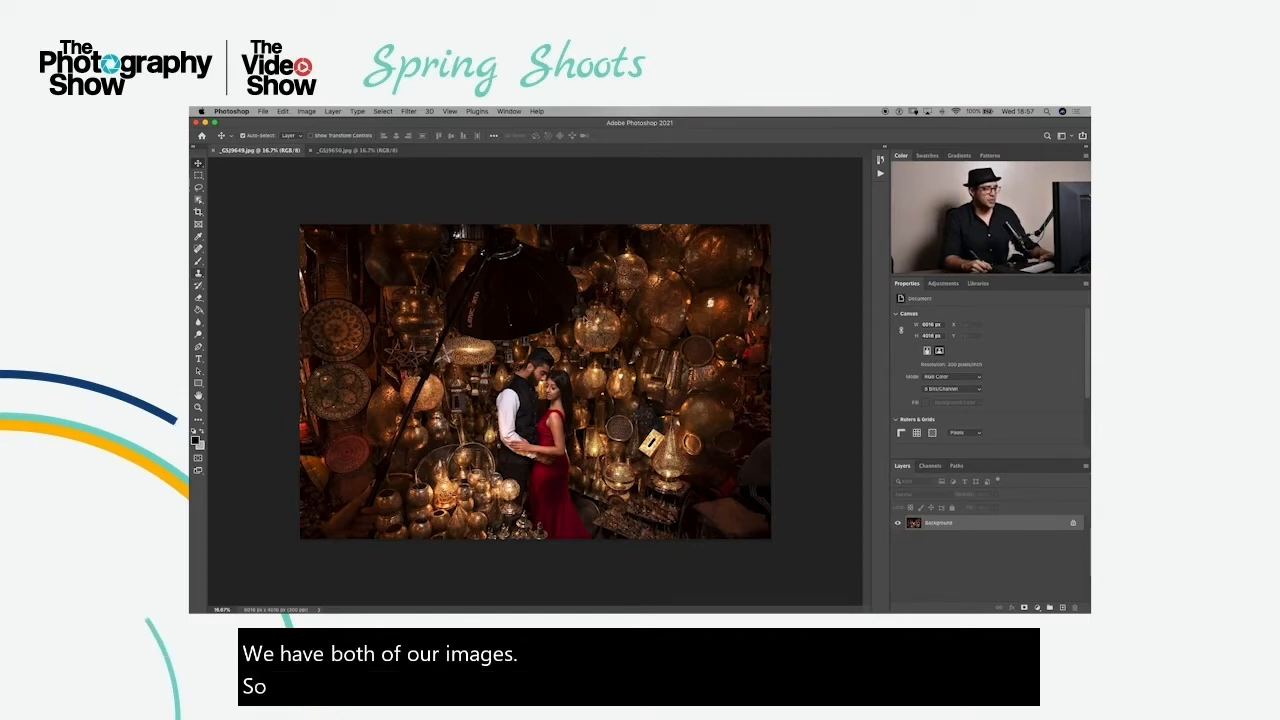
{"action": "left_click", "coordinate": [352, 150]}
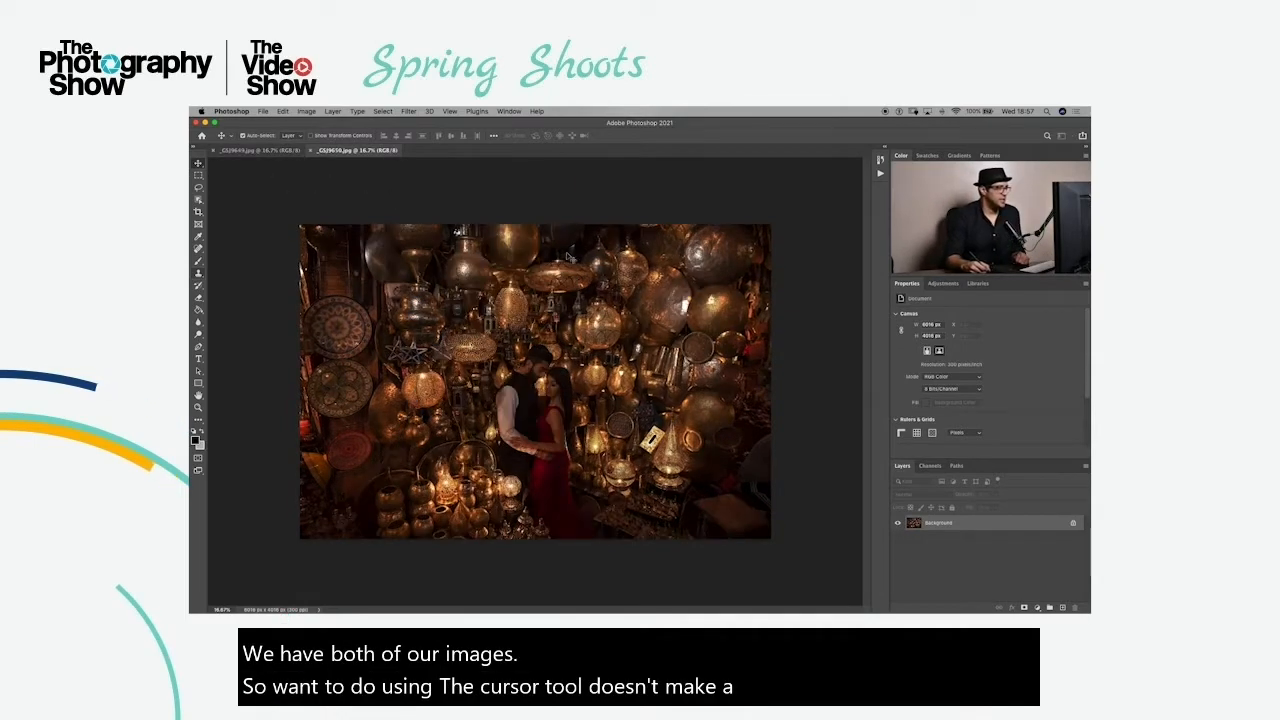
{"action": "left_click", "coordinate": [601, 274]}
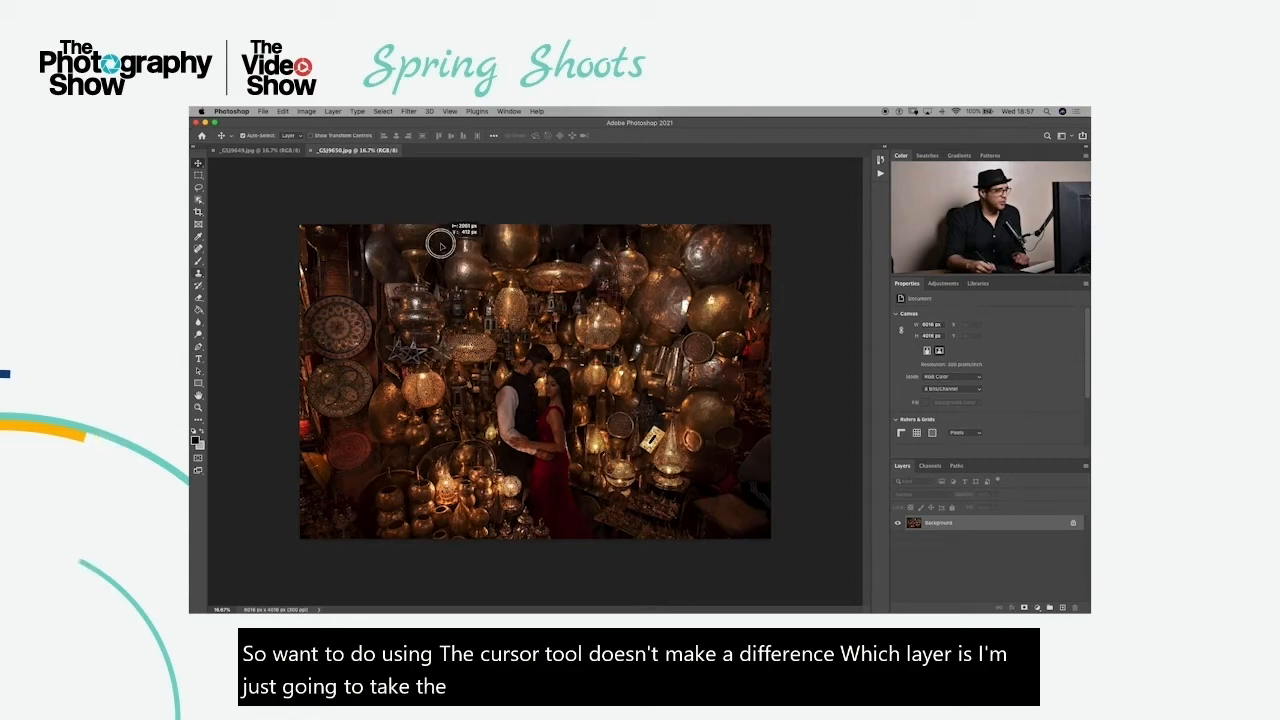
{"action": "left_click_drag", "start_coordinate": [440, 244], "coordinate": [446, 250]}
{"action": "left_click", "coordinate": [606, 302]}
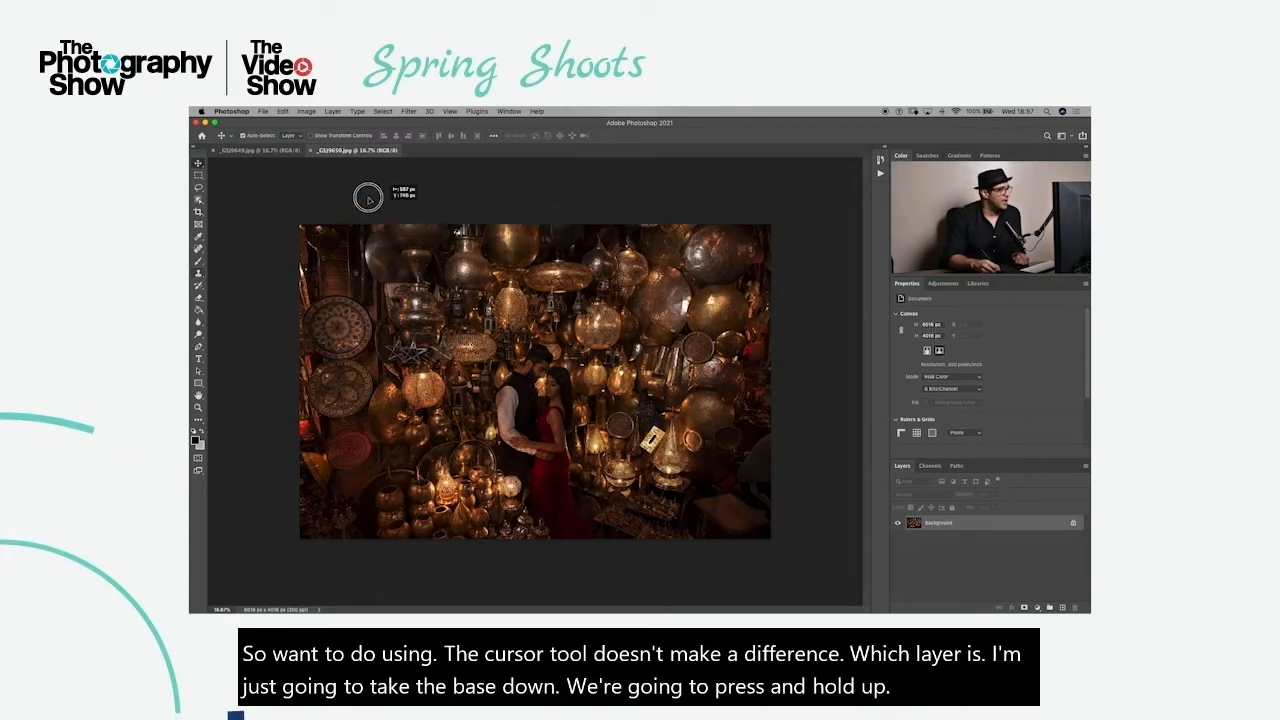
{"action": "left_click", "coordinate": [291, 149]}
{"action": "left_click_drag", "start_coordinate": [291, 149], "coordinate": [395, 262]}
{"action": "left_click_drag", "start_coordinate": [575, 300], "coordinate": [709, 278]}
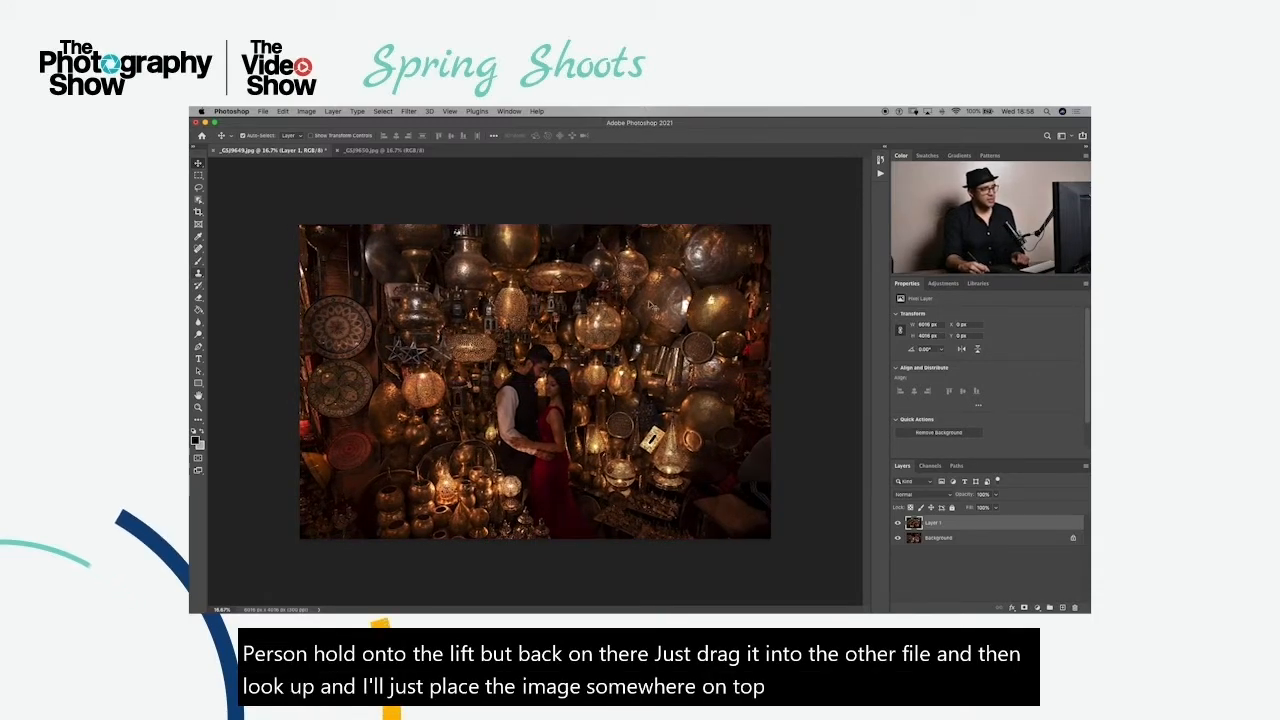
Select Layer 1 together with the Background layer and auto-align the two layers
{"action": "left_click", "coordinate": [969, 543], "text": "shift"}
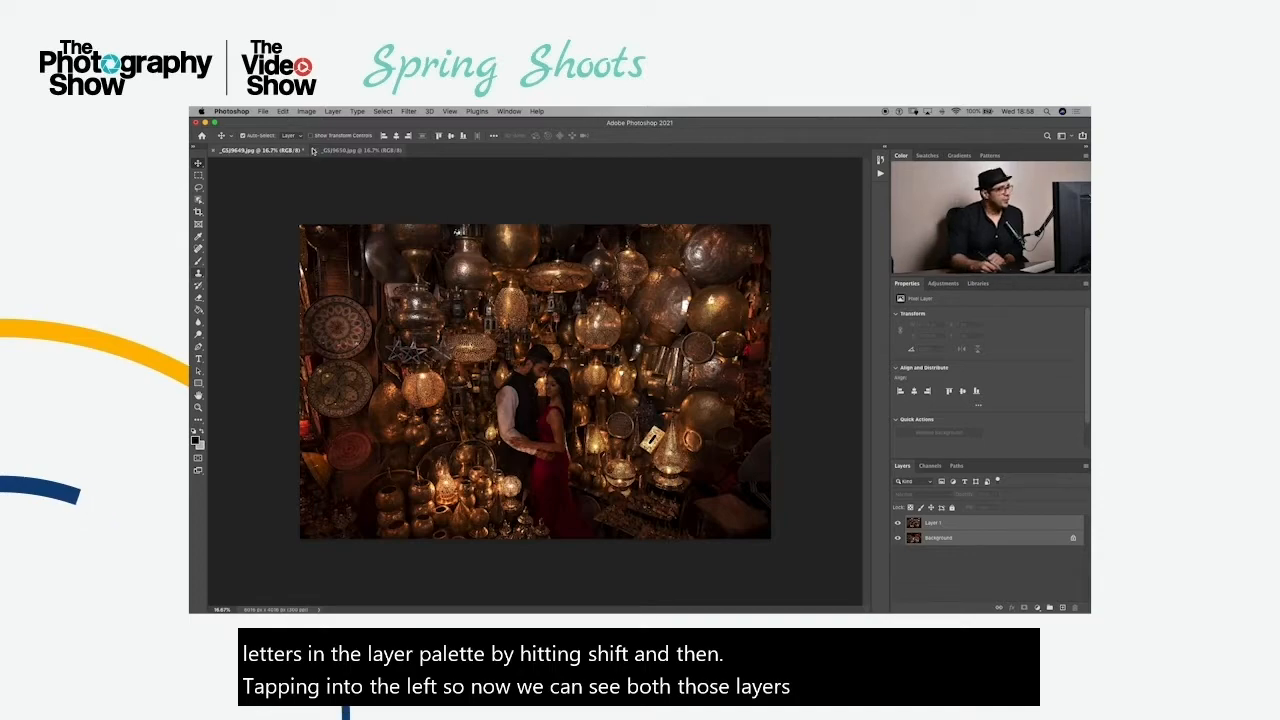
{"action": "left_click", "coordinate": [284, 112]}
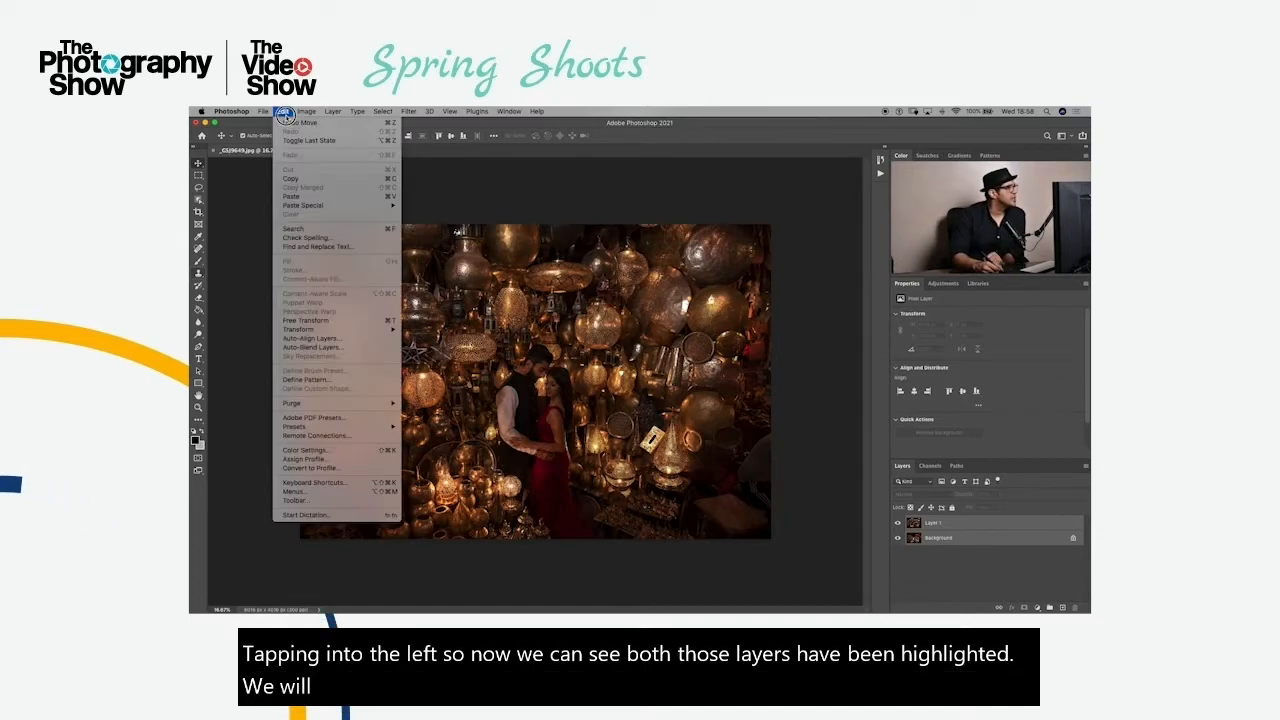
{"action": "left_click", "coordinate": [312, 338]}
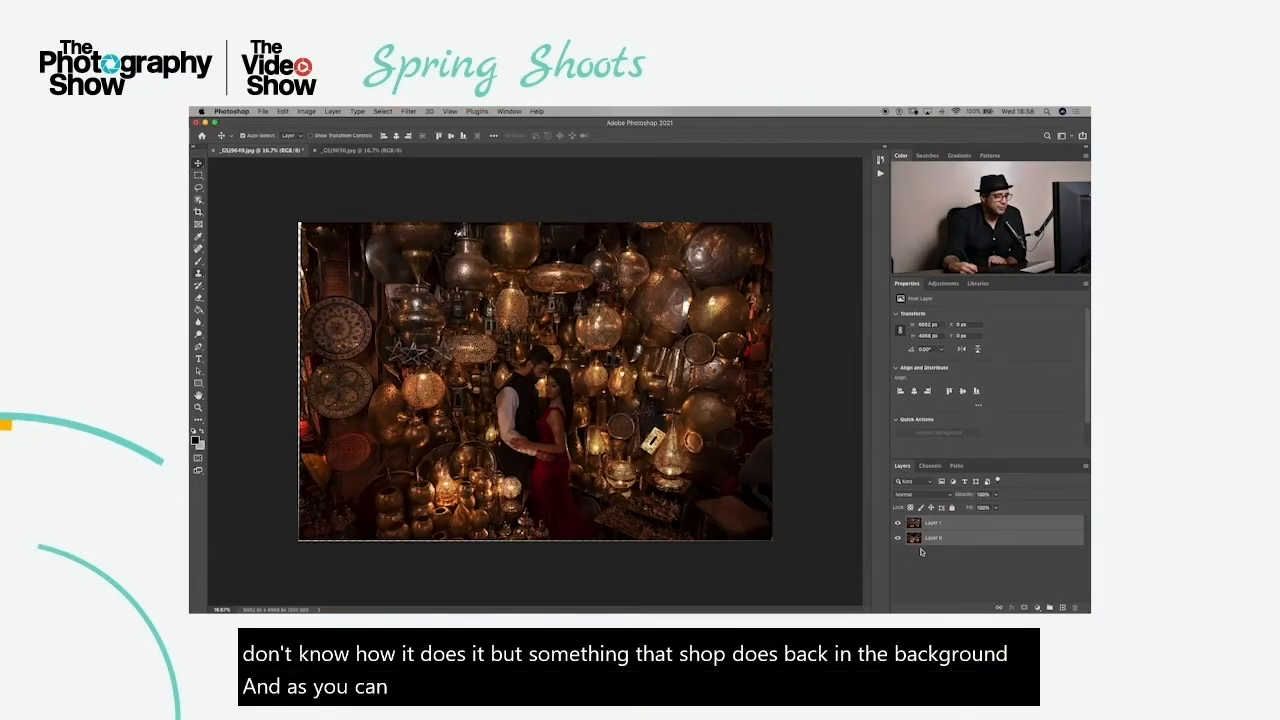
Compare the two aligned photos by repeatedly hiding and showing Layer 1, checking that the lanterns line up
{"action": "left_click", "coordinate": [901, 527], "text": "super"}
{"action": "left_click", "coordinate": [898, 523]}
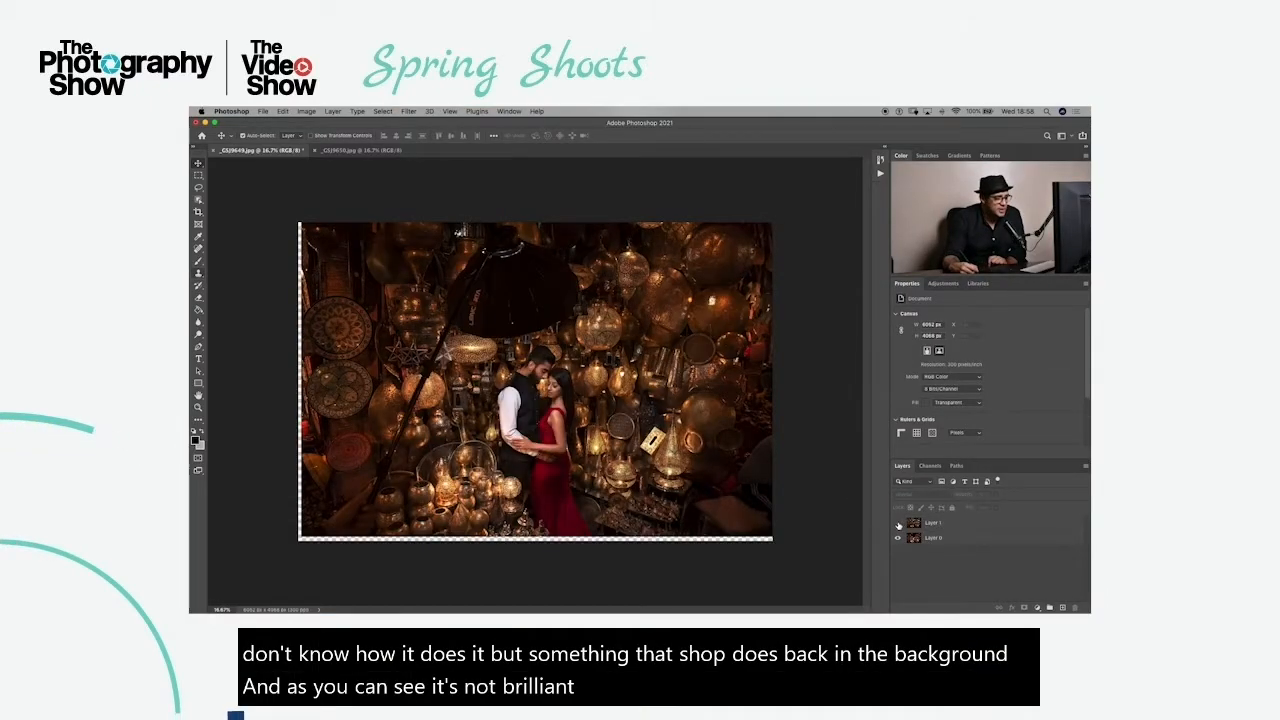
{"action": "left_click", "coordinate": [898, 523]}
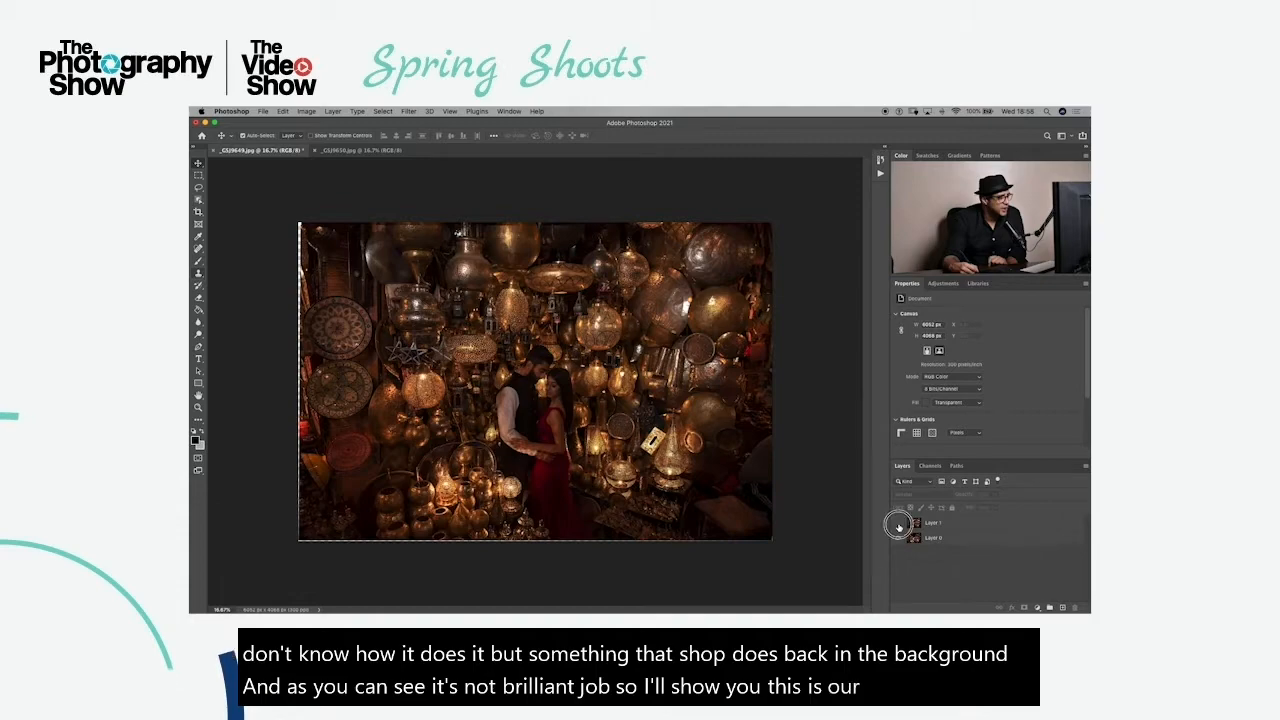
{"action": "left_click", "coordinate": [898, 523]}
{"action": "left_click", "coordinate": [898, 523]}
{"action": "left_click", "coordinate": [898, 523]}
{"action": "left_click", "coordinate": [898, 523]}
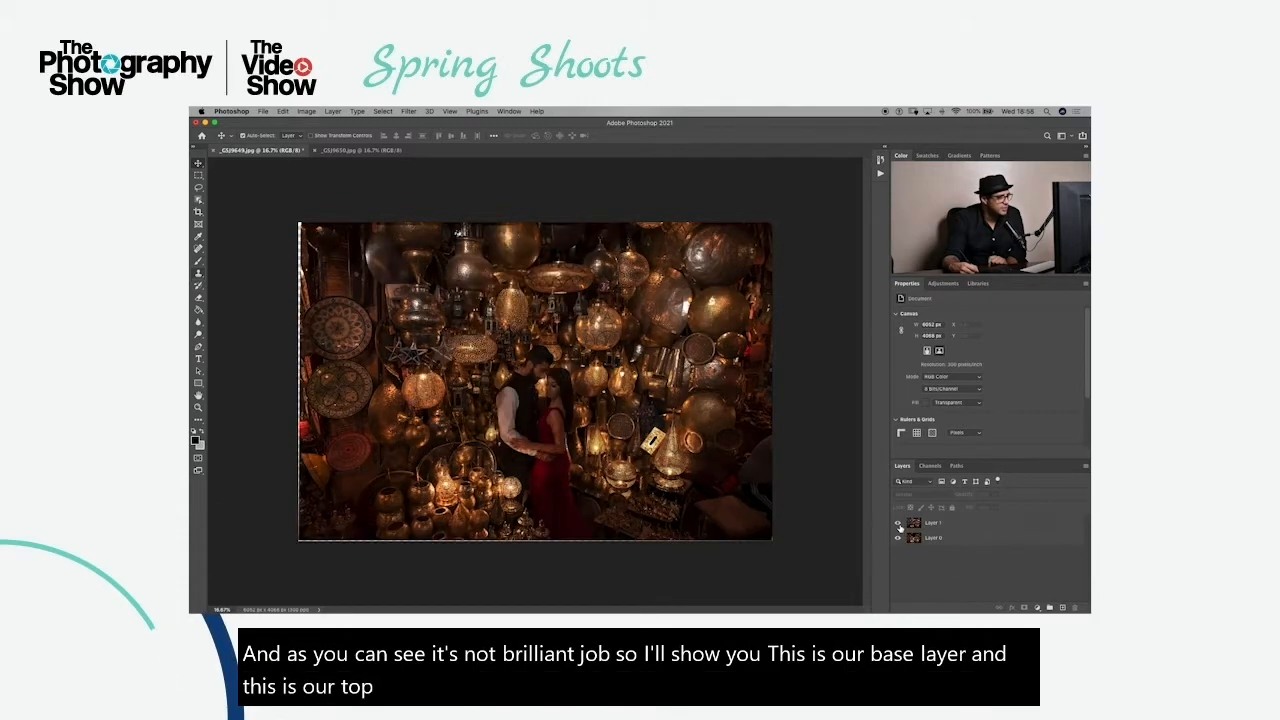
{"action": "left_click", "coordinate": [898, 523]}
{"action": "left_click", "coordinate": [898, 523]}
{"action": "left_click", "coordinate": [898, 523]}
{"action": "left_click", "coordinate": [898, 523]}
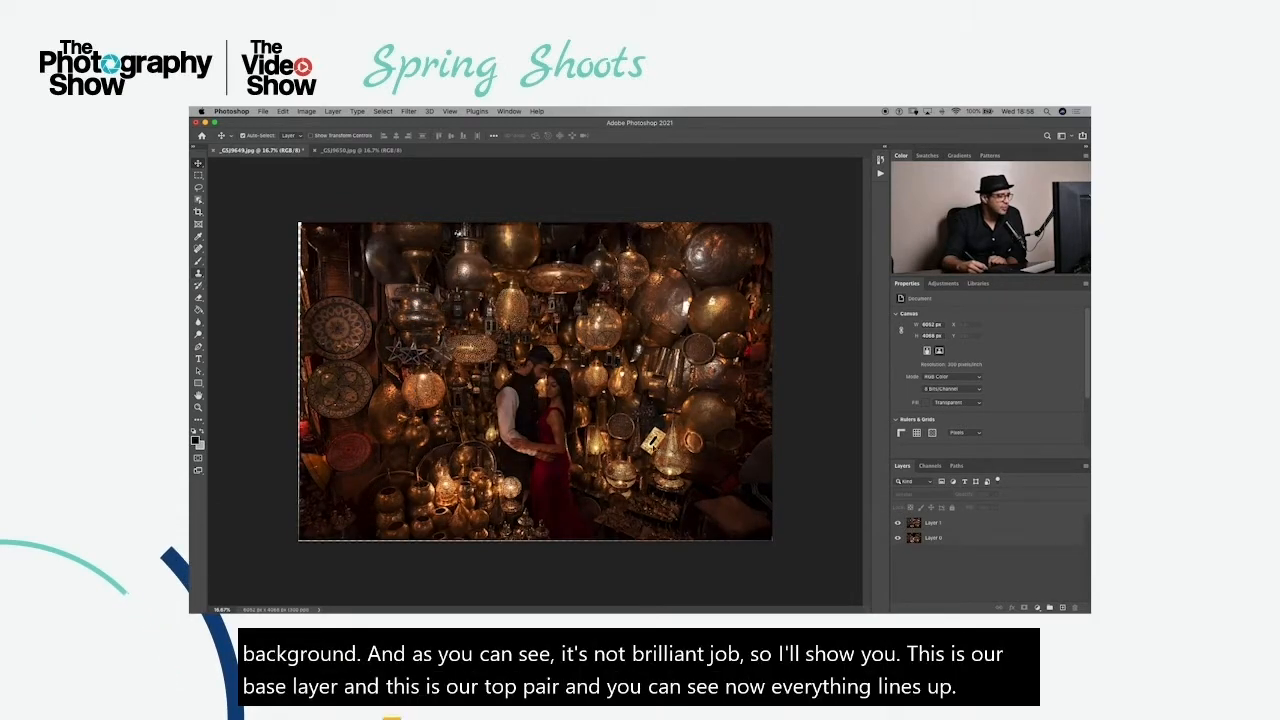
{"action": "left_click", "coordinate": [898, 523]}
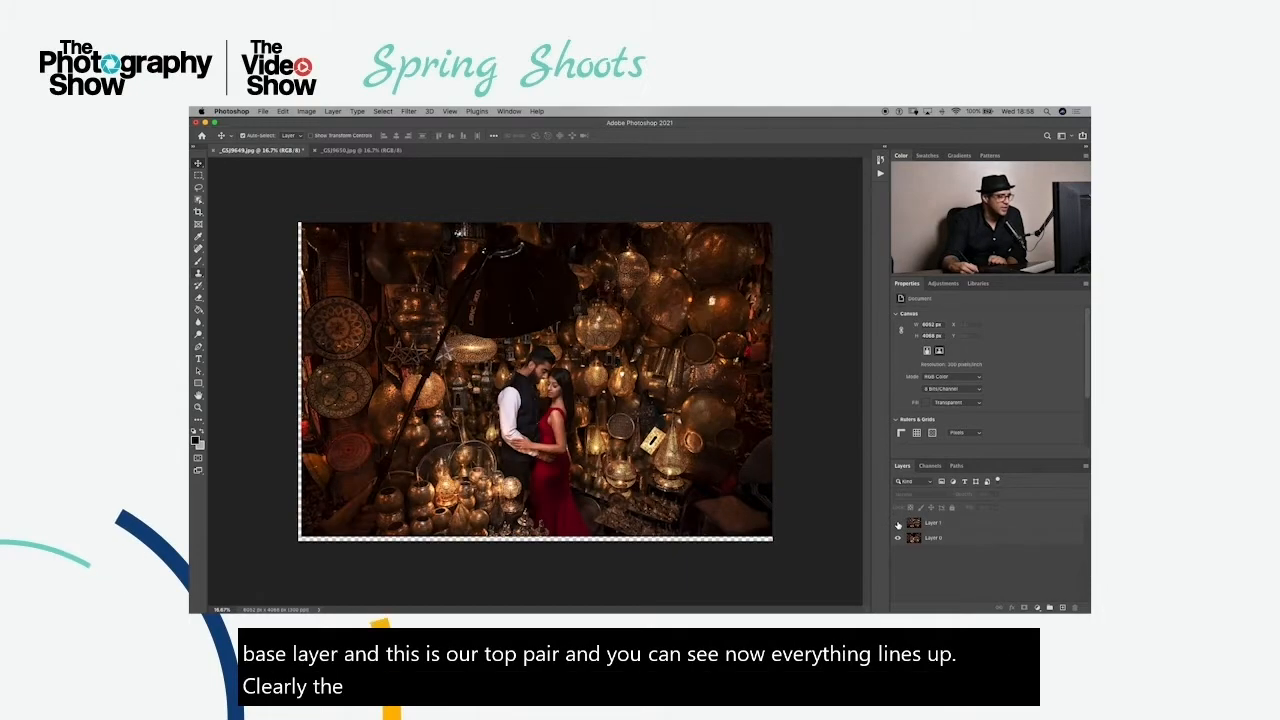
{"action": "left_click", "coordinate": [898, 523]}
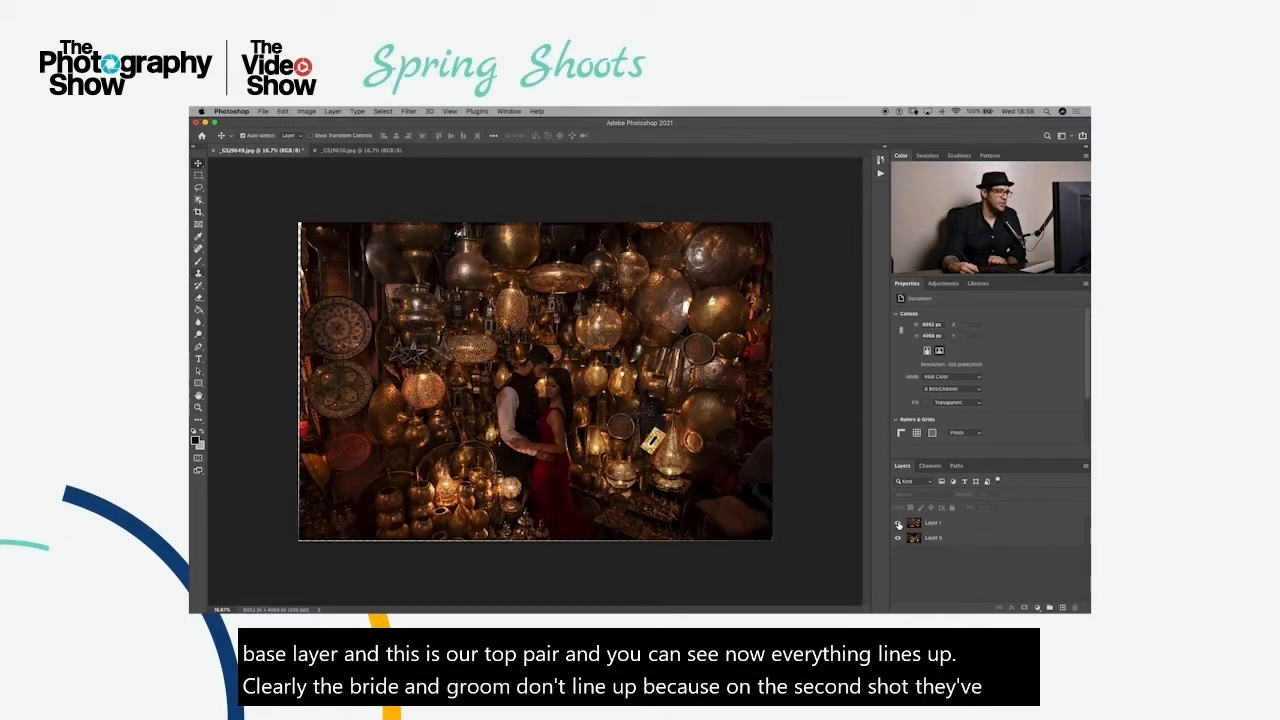
{"action": "left_click", "coordinate": [898, 523]}
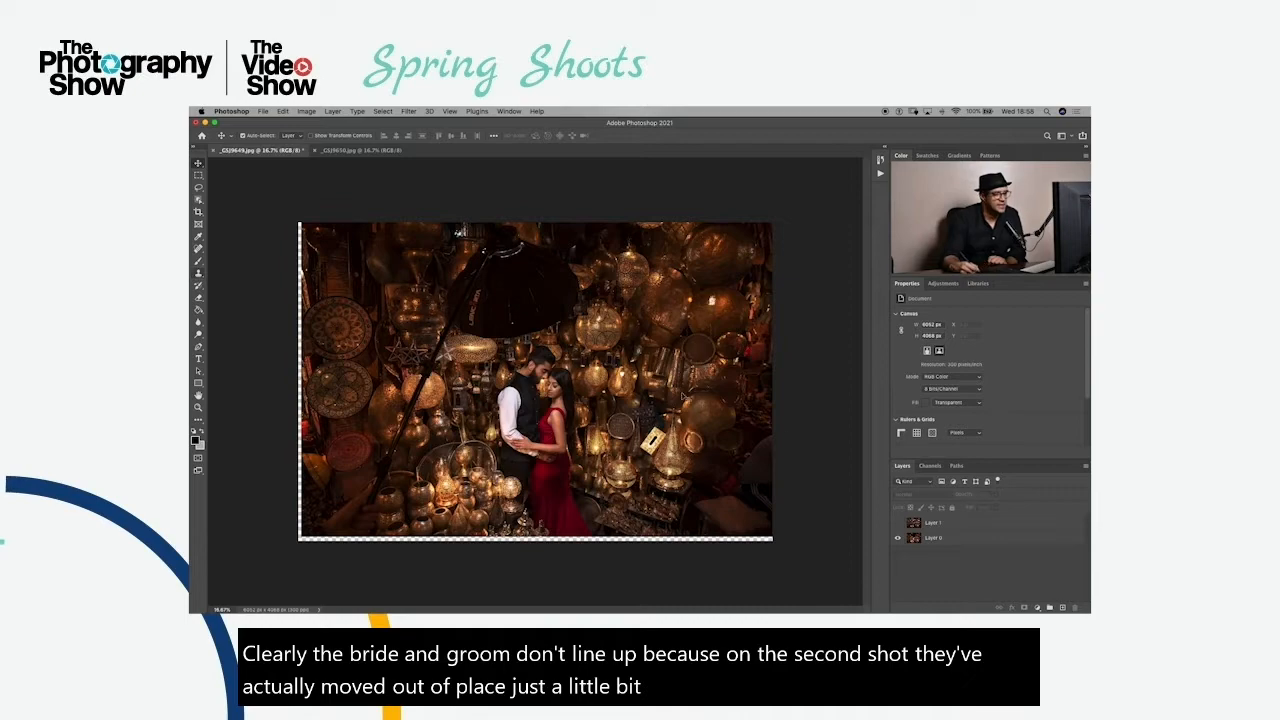
{"action": "left_click", "coordinate": [898, 523]}
{"action": "left_click", "coordinate": [898, 523]}
{"action": "left_click", "coordinate": [898, 523]}
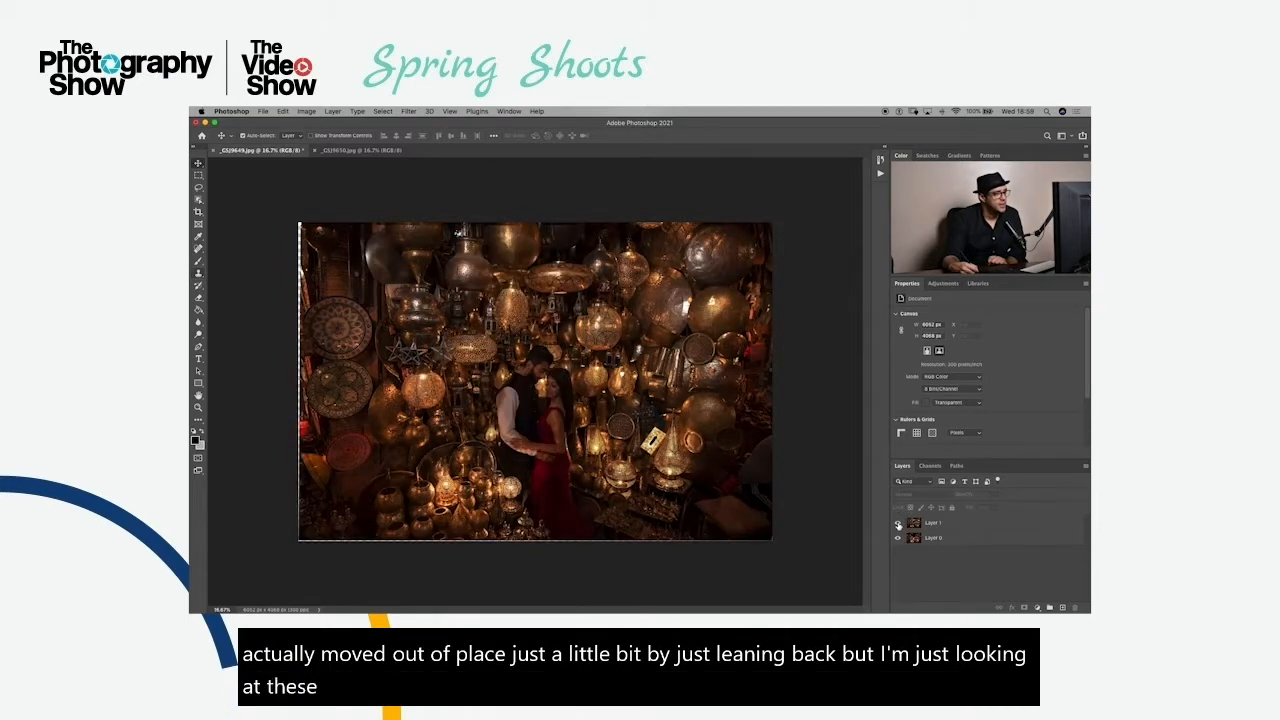
{"action": "left_click", "coordinate": [898, 523]}
{"action": "left_click", "coordinate": [898, 523]}
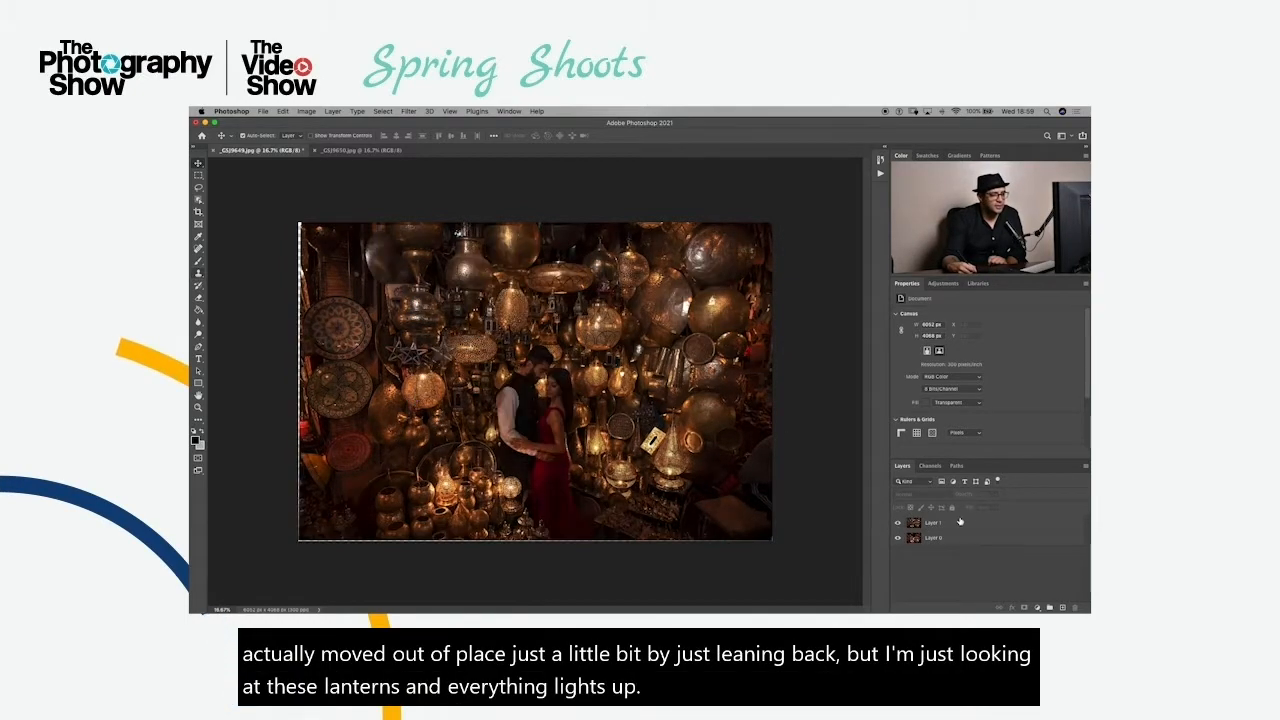
Add a layer mask to Layer 1 and invert it to black
{"action": "left_click", "coordinate": [950, 523]}
{"action": "left_click", "coordinate": [1023, 608]}
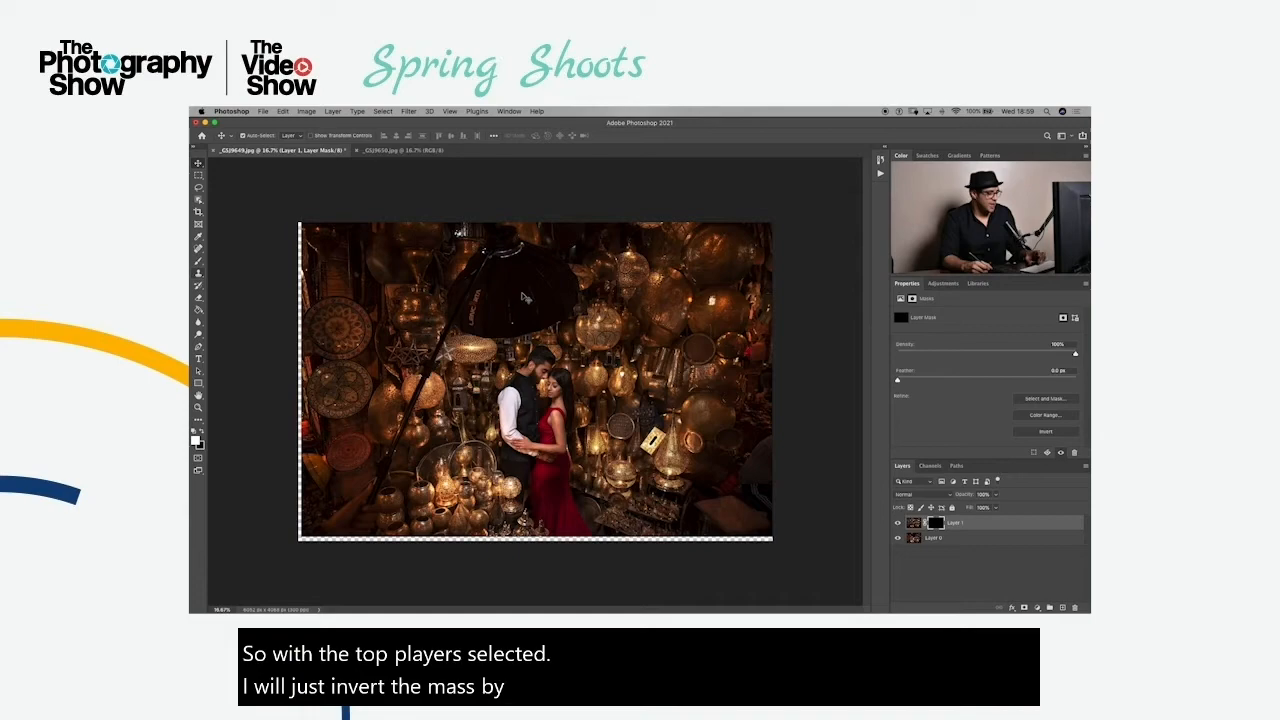
Paint white on the Layer 1 mask with an enlarged brush at 100% opacity, covering the softbox and its stand
{"action": "key", "text": "b"}
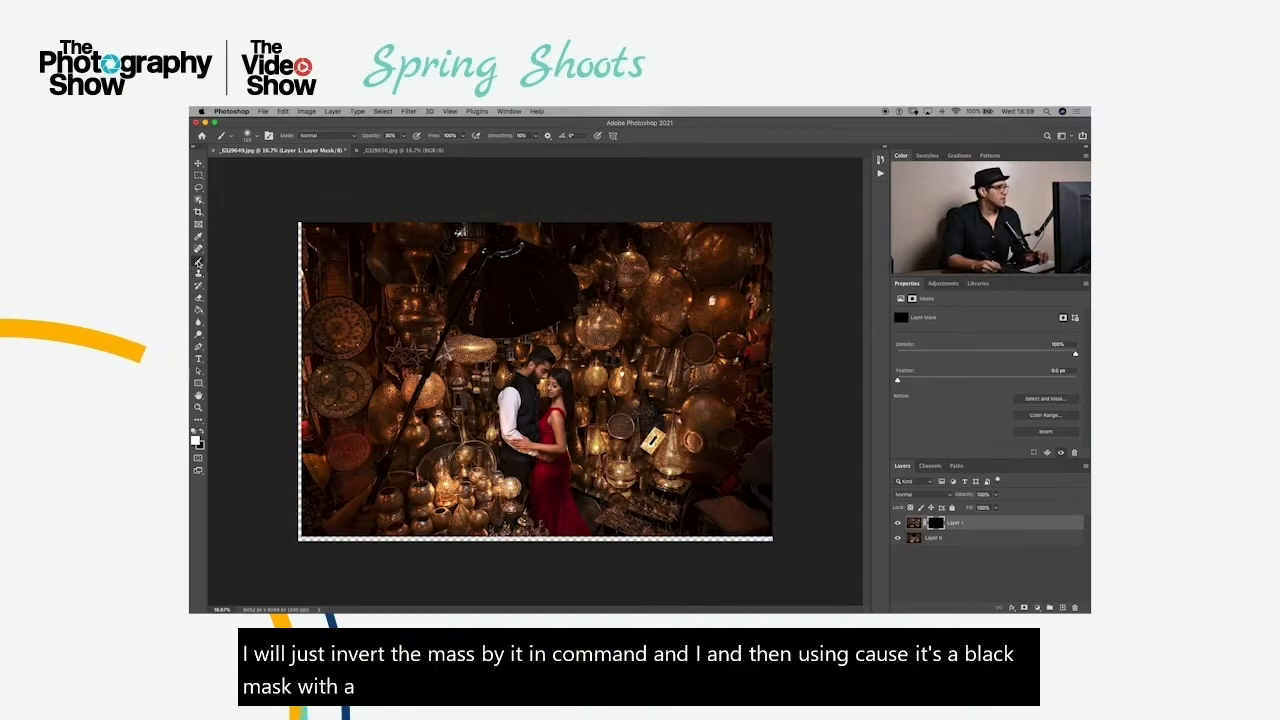
{"action": "left_click", "coordinate": [404, 137]}
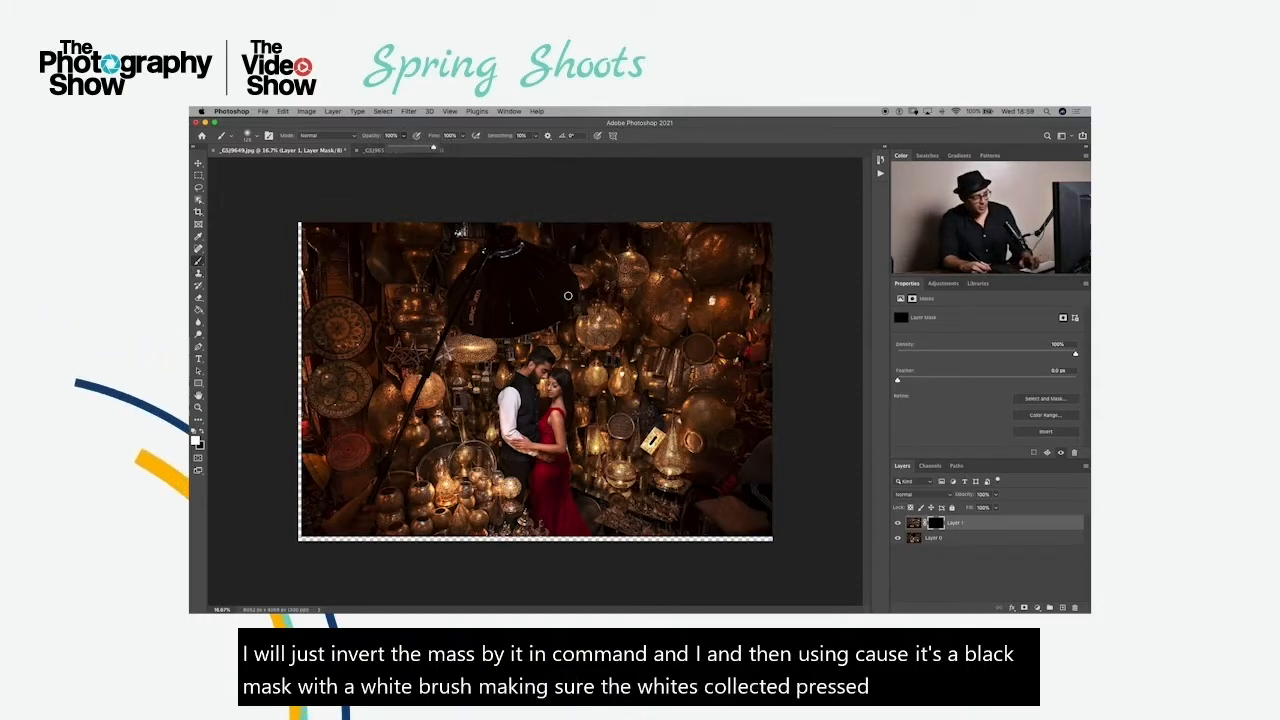
{"action": "key", "text": "bracketright"}
{"action": "key", "text": "bracketright"}
{"action": "key", "text": "bracketright"}
{"action": "key", "text": "bracketright"}
{"action": "key", "text": "bracketright"}
{"action": "key", "text": "bracketright"}
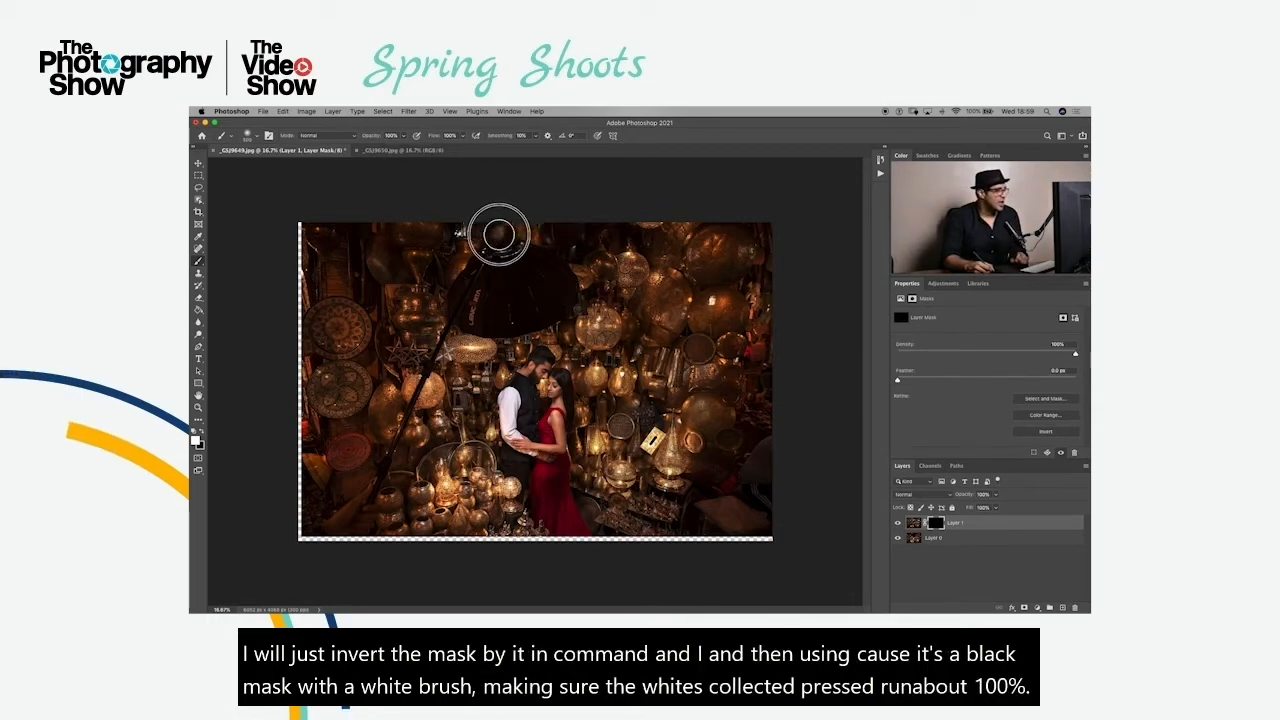
{"action": "left_click_drag", "start_coordinate": [540, 255], "coordinate": [557, 277]}
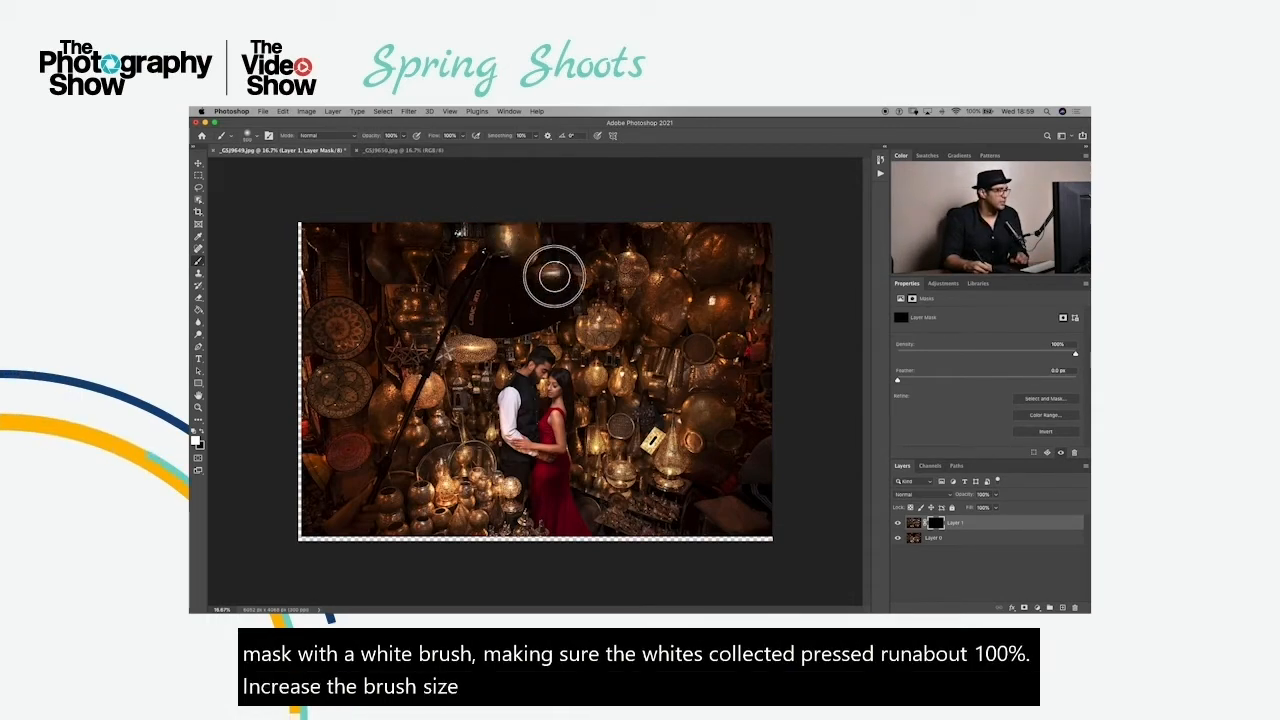
{"action": "mouse_move", "coordinate": [543, 331]}
{"action": "left_mouse_down"}
{"action": "mouse_move", "coordinate": [463, 322]}
{"action": "mouse_move", "coordinate": [449, 288]}
{"action": "mouse_move", "coordinate": [459, 259]}
{"action": "mouse_move", "coordinate": [461, 300]}
{"action": "mouse_move", "coordinate": [490, 270]}
{"action": "mouse_move", "coordinate": [482, 322]}
{"action": "mouse_move", "coordinate": [537, 282]}
{"action": "mouse_move", "coordinate": [531, 309]}
{"action": "mouse_move", "coordinate": [545, 307]}
{"action": "mouse_move", "coordinate": [537, 277]}
{"action": "mouse_move", "coordinate": [485, 242]}
{"action": "mouse_move", "coordinate": [515, 292]}
{"action": "mouse_move", "coordinate": [540, 297]}
{"action": "mouse_move", "coordinate": [455, 312]}
{"action": "mouse_move", "coordinate": [419, 402]}
{"action": "mouse_move", "coordinate": [449, 315]}
{"action": "mouse_move", "coordinate": [404, 396]}
{"action": "mouse_move", "coordinate": [351, 556]}
{"action": "mouse_move", "coordinate": [383, 473]}
{"action": "mouse_move", "coordinate": [347, 548]}
{"action": "mouse_move", "coordinate": [369, 485]}
{"action": "left_mouse_up"}
{"action": "mouse_move", "coordinate": [316, 543]}
{"action": "left_mouse_down"}
{"action": "mouse_move", "coordinate": [370, 490]}
{"action": "mouse_move", "coordinate": [371, 528]}
{"action": "mouse_move", "coordinate": [374, 478]}
{"action": "mouse_move", "coordinate": [356, 503]}
{"action": "mouse_move", "coordinate": [365, 526]}
{"action": "mouse_move", "coordinate": [418, 487]}
{"action": "mouse_move", "coordinate": [354, 534]}
{"action": "left_mouse_up"}
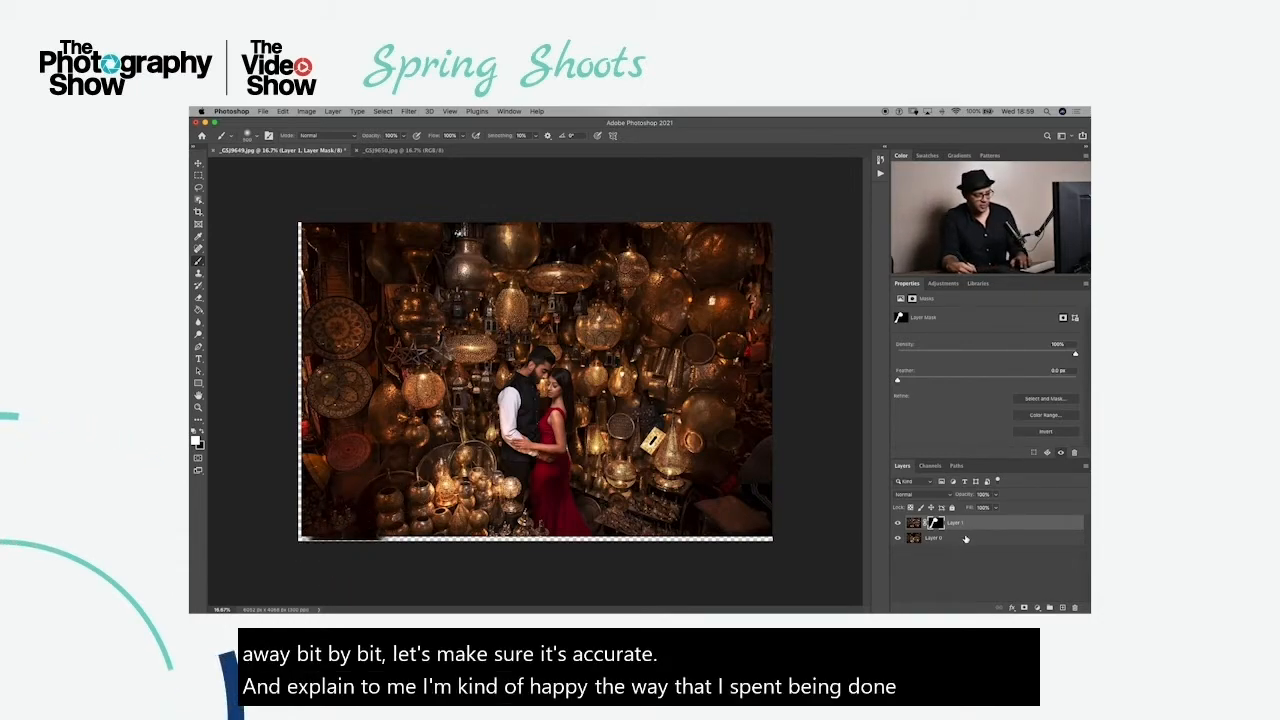
Merge the two layers and crop the image inward to cut away the transparent left and bottom edges
{"action": "key", "text": "super+e"}
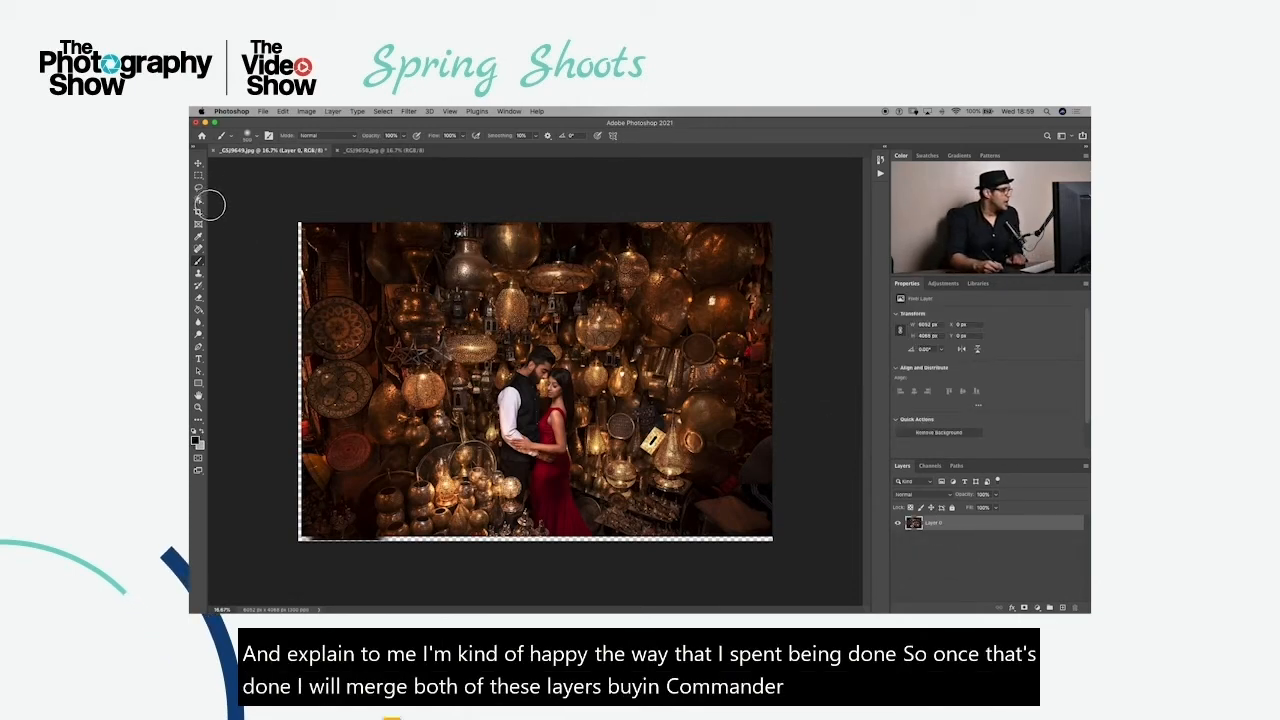
{"action": "left_click", "coordinate": [198, 213]}
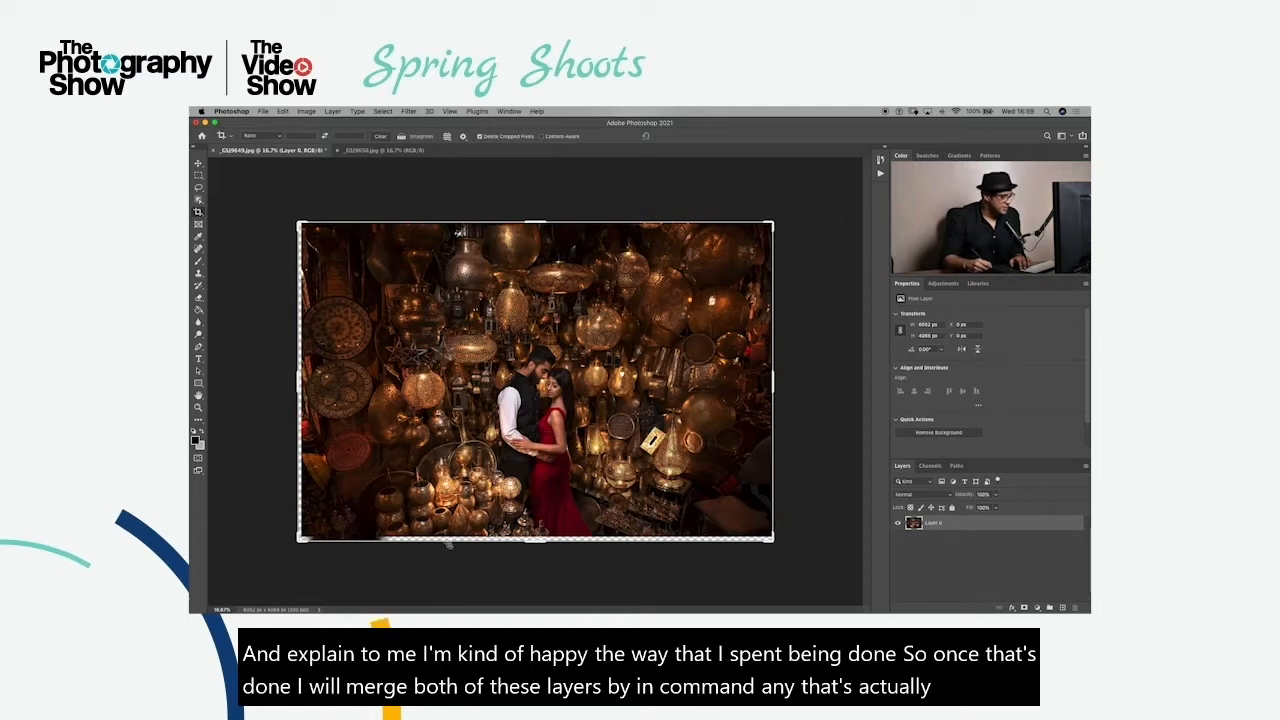
{"action": "left_click_drag", "start_coordinate": [298, 540], "coordinate": [306, 537]}
{"action": "left_click_drag", "start_coordinate": [766, 535], "coordinate": [757, 530]}
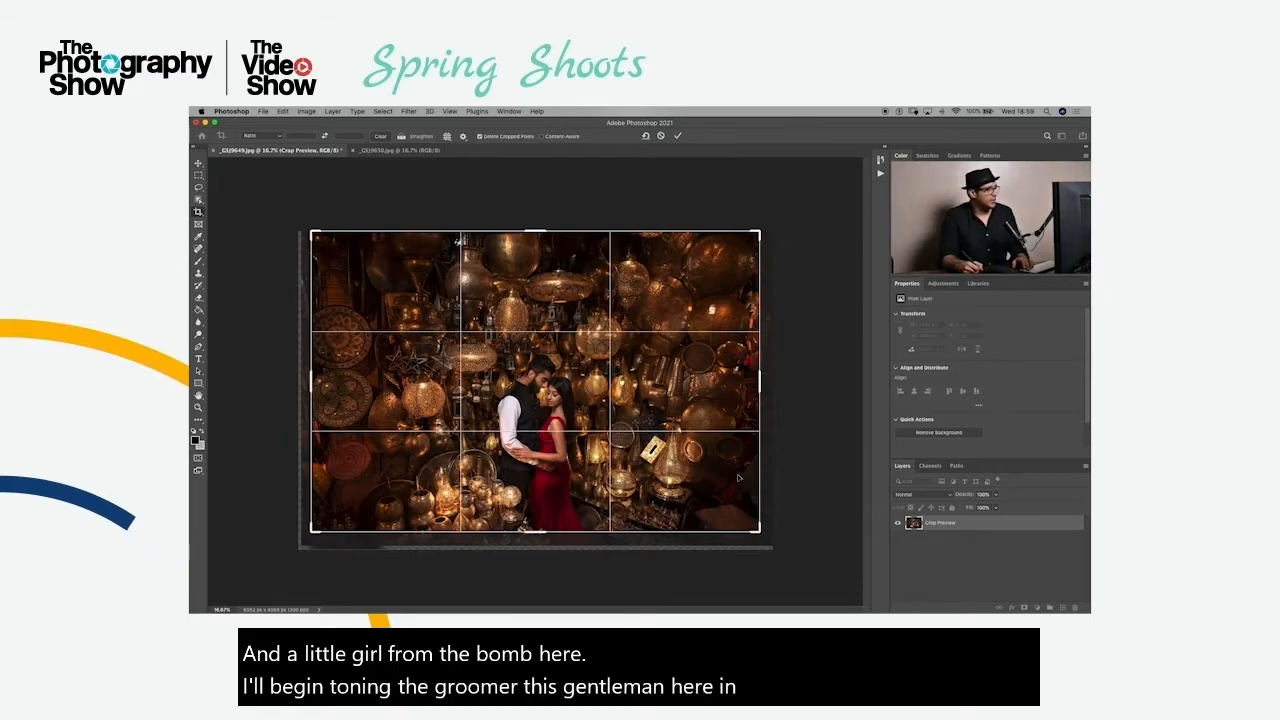
{"action": "key", "text": "Return"}
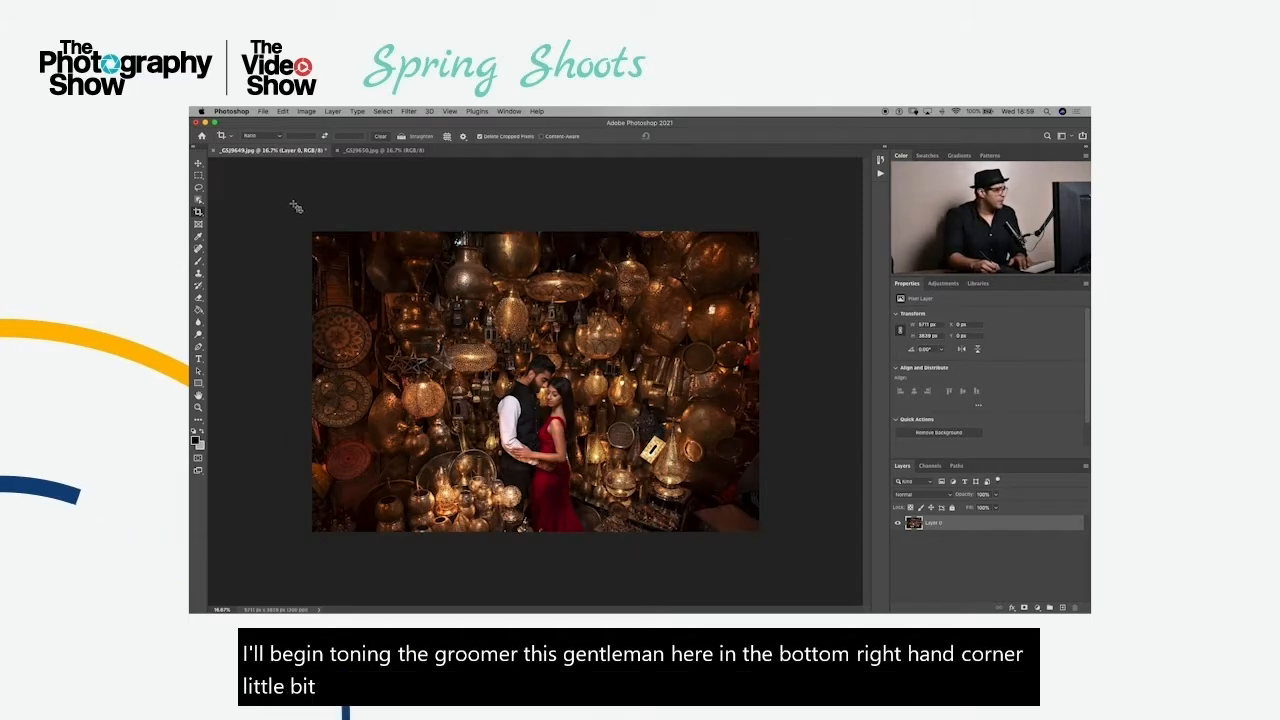
Crop the image slightly tighter from the top edge to remove the uneven light on the top lantern
{"action": "left_click_drag", "start_coordinate": [295, 206], "coordinate": [776, 594]}
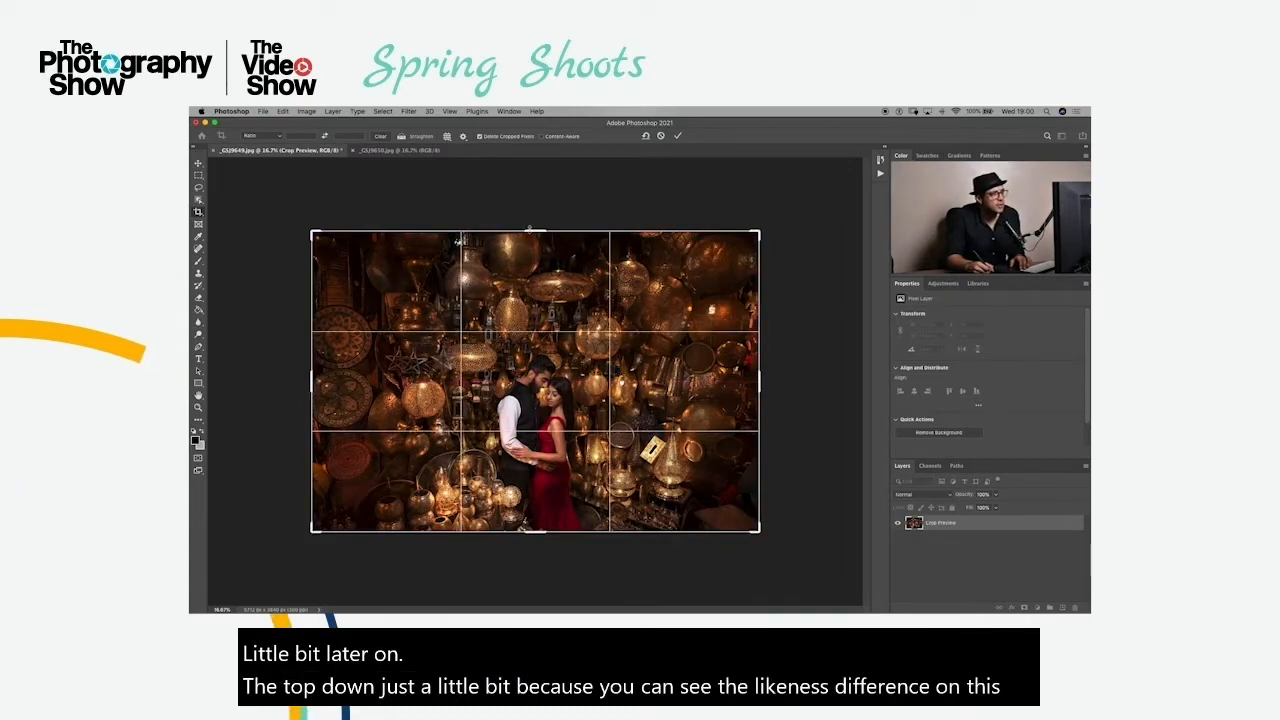
{"action": "left_click_drag", "start_coordinate": [531, 231], "coordinate": [531, 233]}
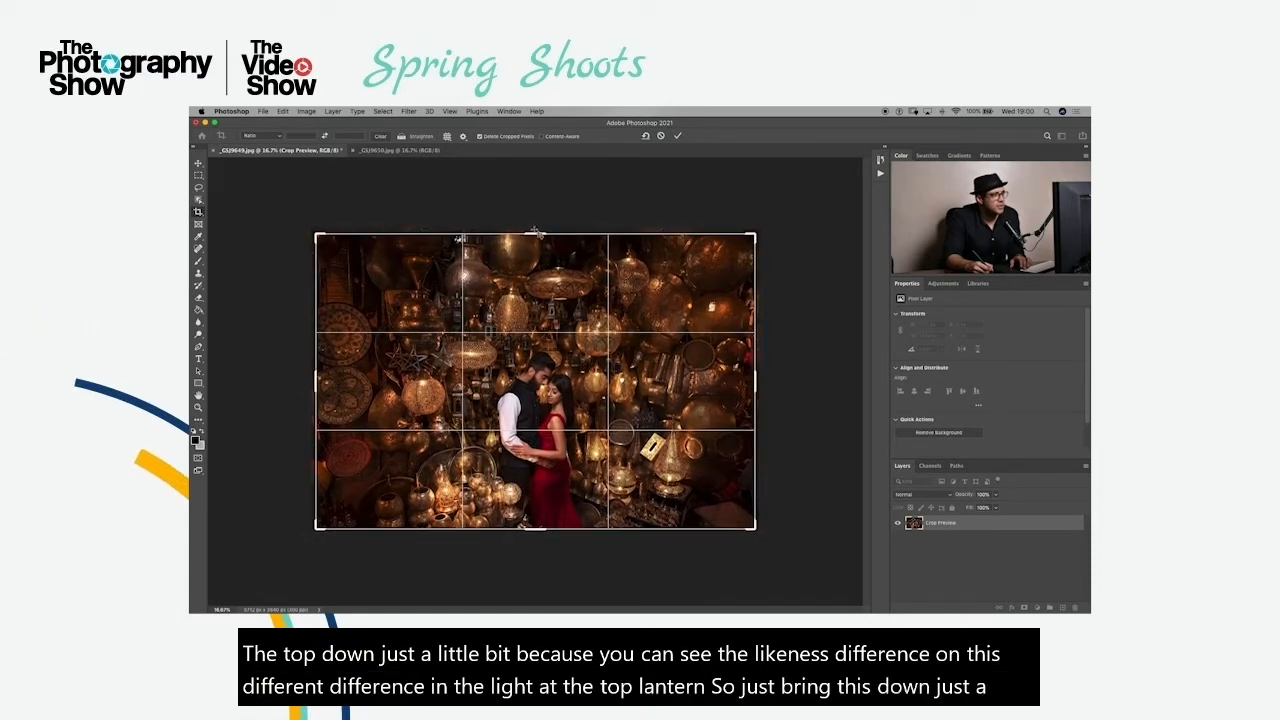
{"action": "key", "text": "Return"}
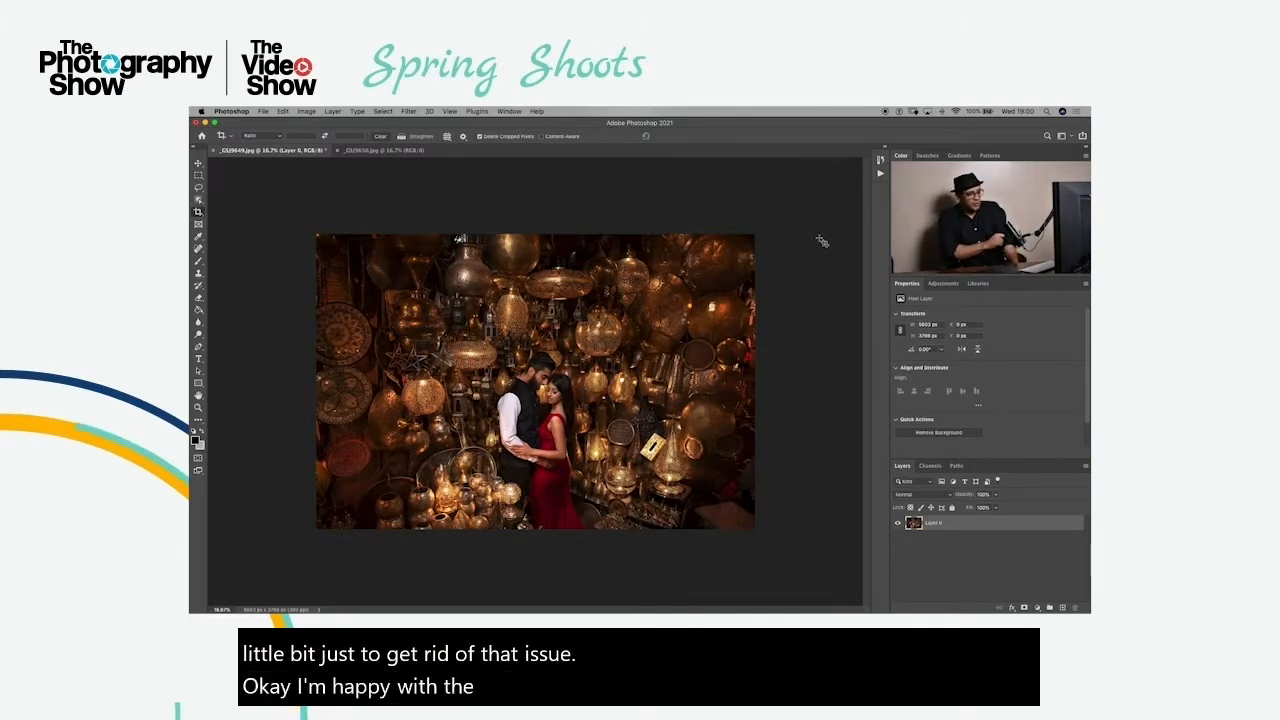
Try darkening and brightening the whole image with a Curves adjustment layer, and remove that layer's mask
{"action": "left_click", "coordinate": [954, 286]}
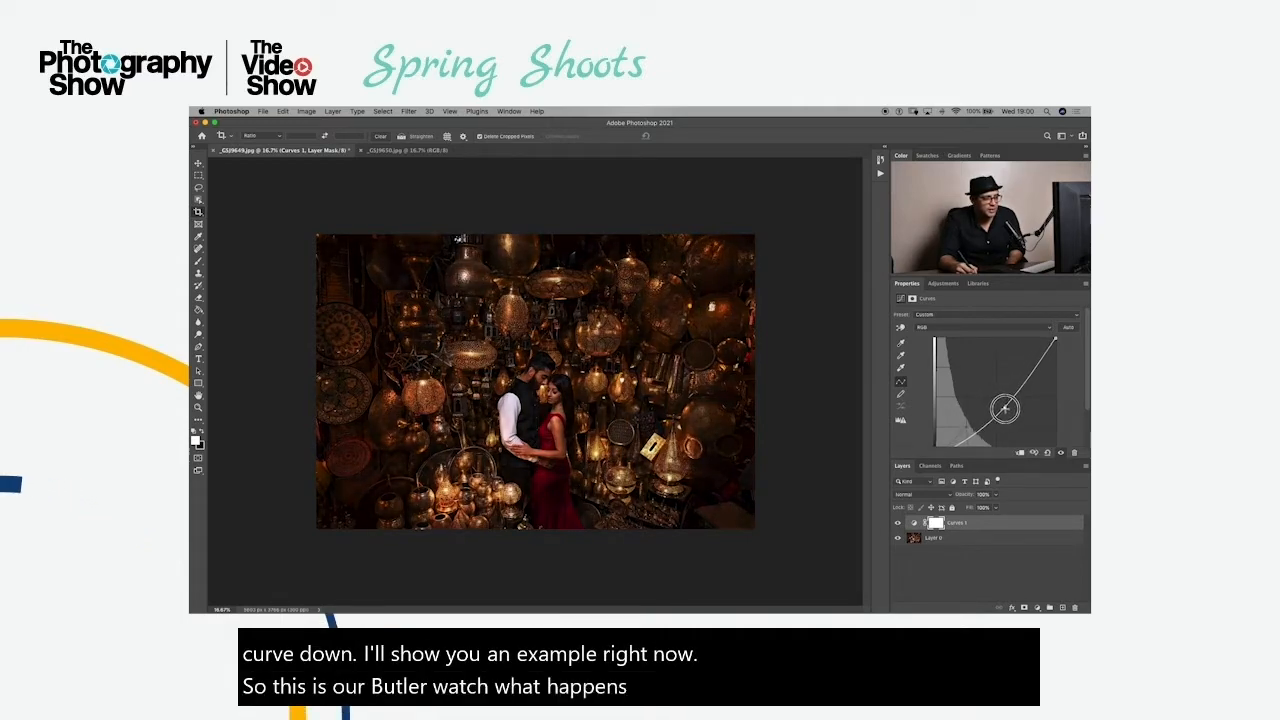
{"action": "mouse_move", "coordinate": [1002, 402]}
{"action": "left_mouse_down"}
{"action": "mouse_move", "coordinate": [1021, 432]}
{"action": "mouse_move", "coordinate": [997, 397]}
{"action": "mouse_move", "coordinate": [1004, 406]}
{"action": "left_mouse_up"}
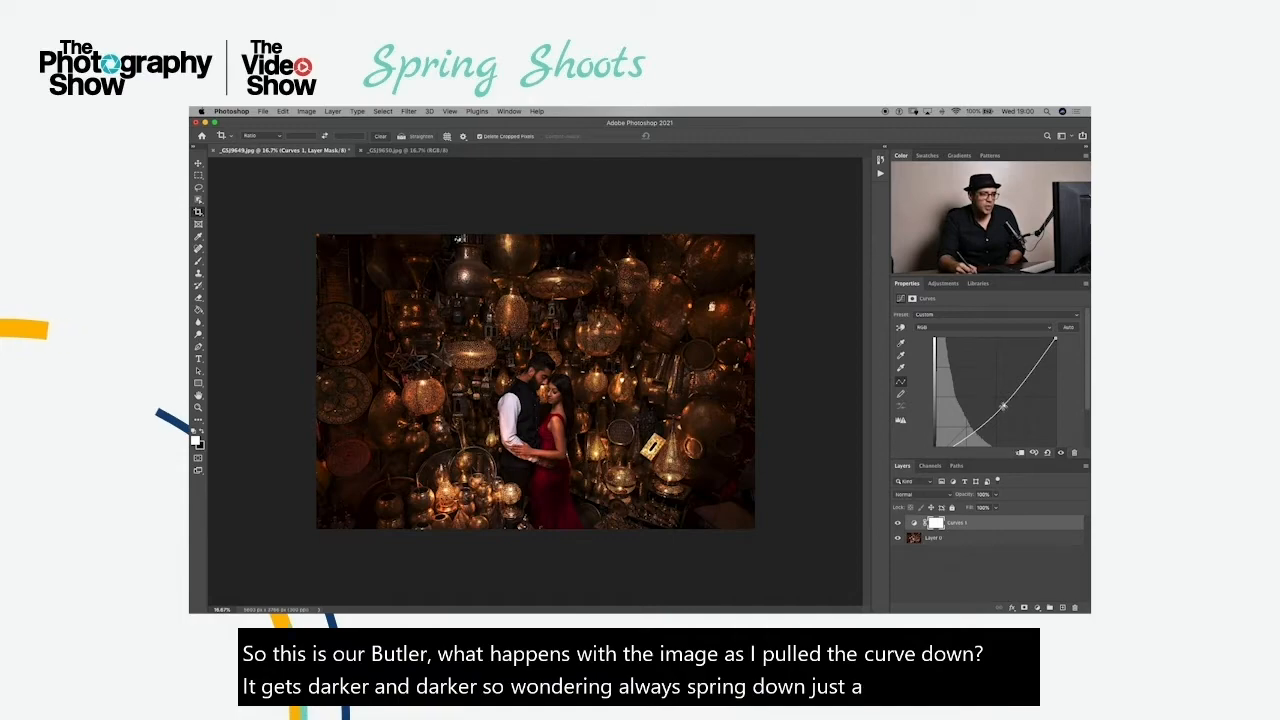
{"action": "left_click", "coordinate": [1003, 405]}
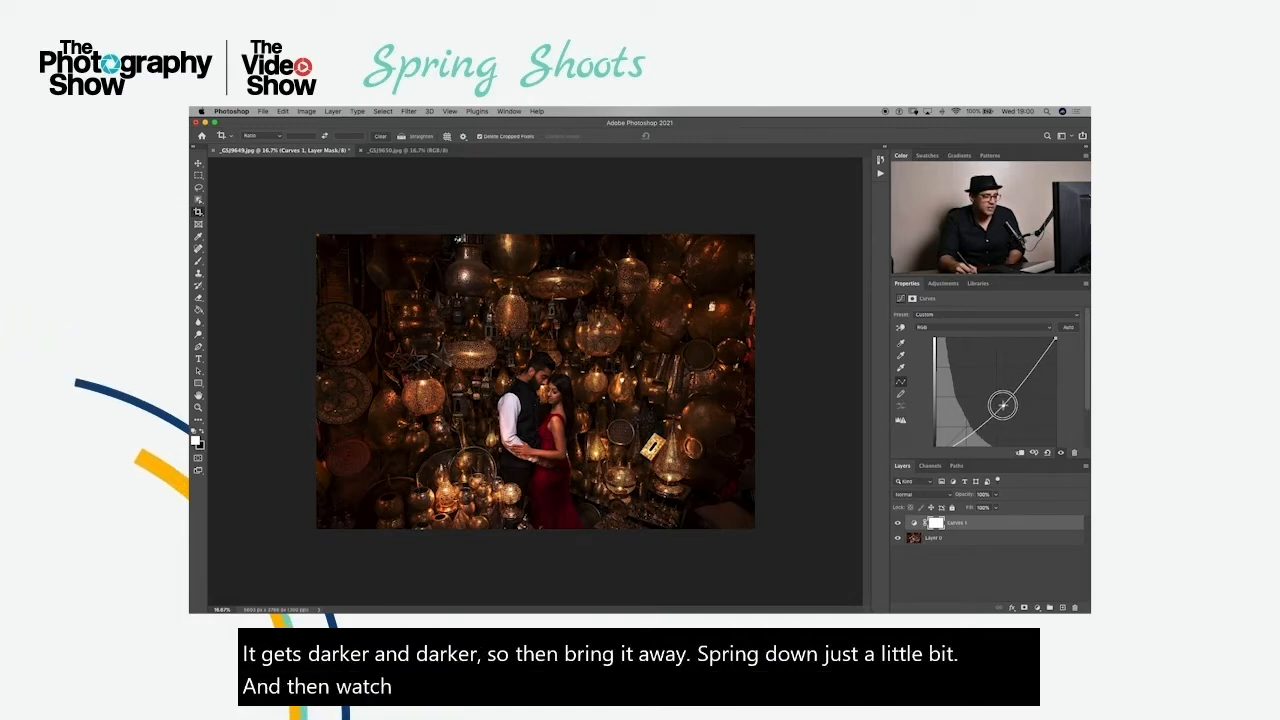
{"action": "left_click_drag", "start_coordinate": [1003, 405], "coordinate": [882, 184]}
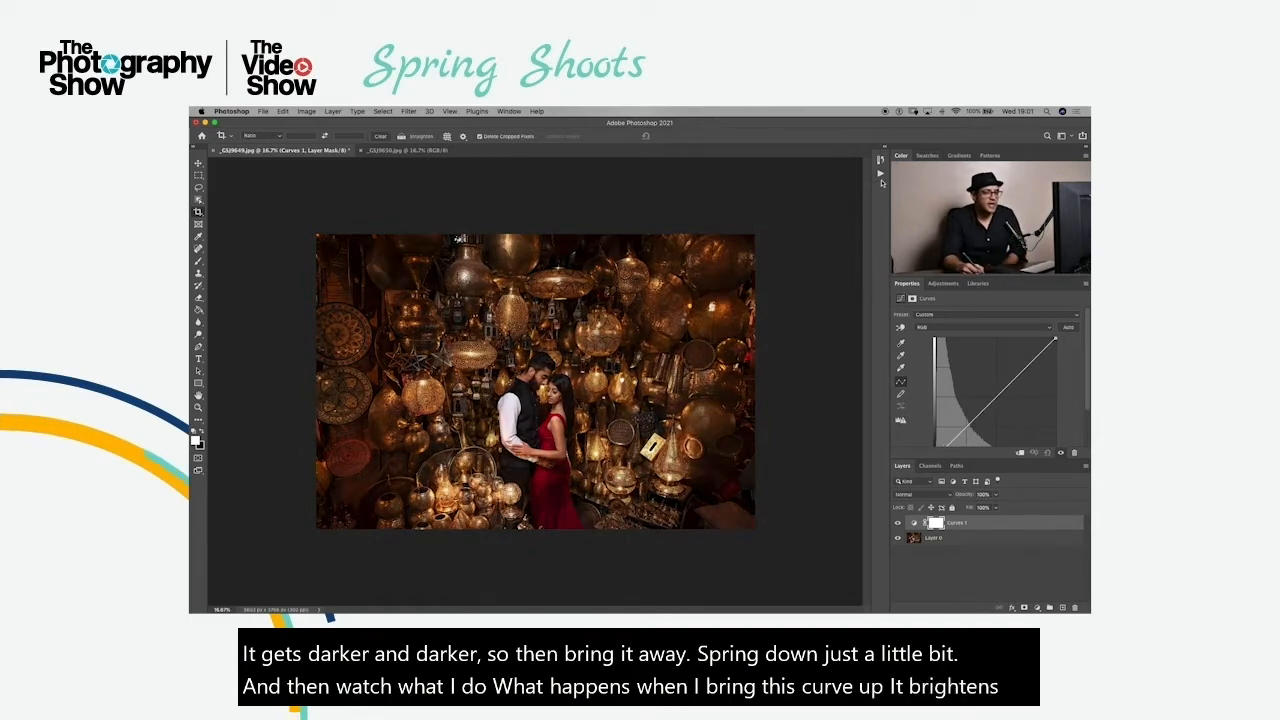
{"action": "key", "text": "Delete"}
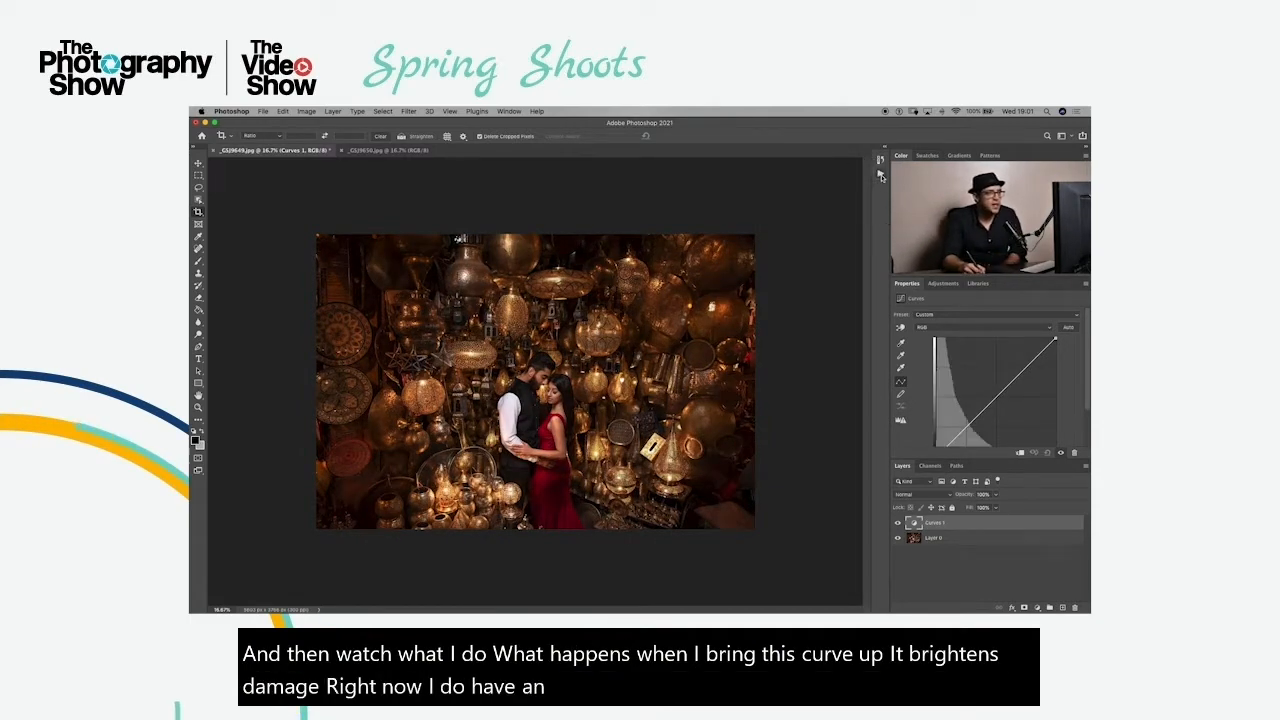
Run the Dodge & Burn action, expand its layer group and delete the Curves 1 layer
{"action": "left_click", "coordinate": [880, 175]}
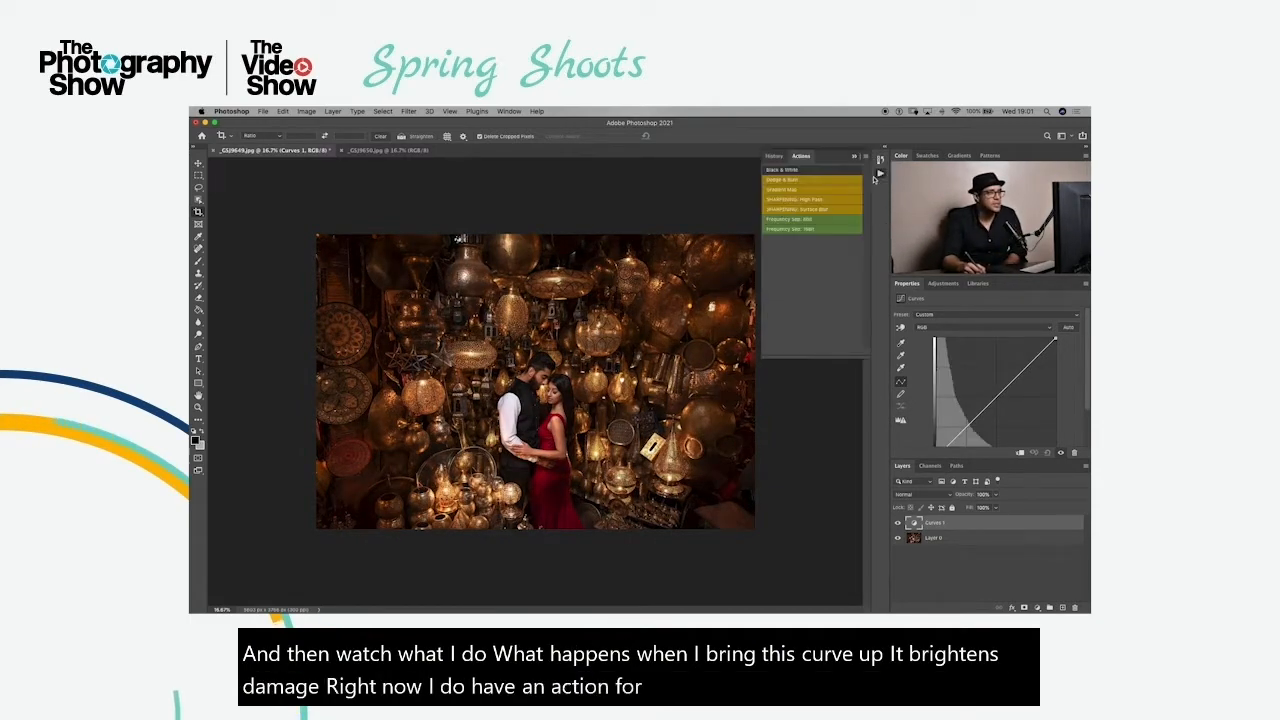
{"action": "left_click", "coordinate": [809, 182]}
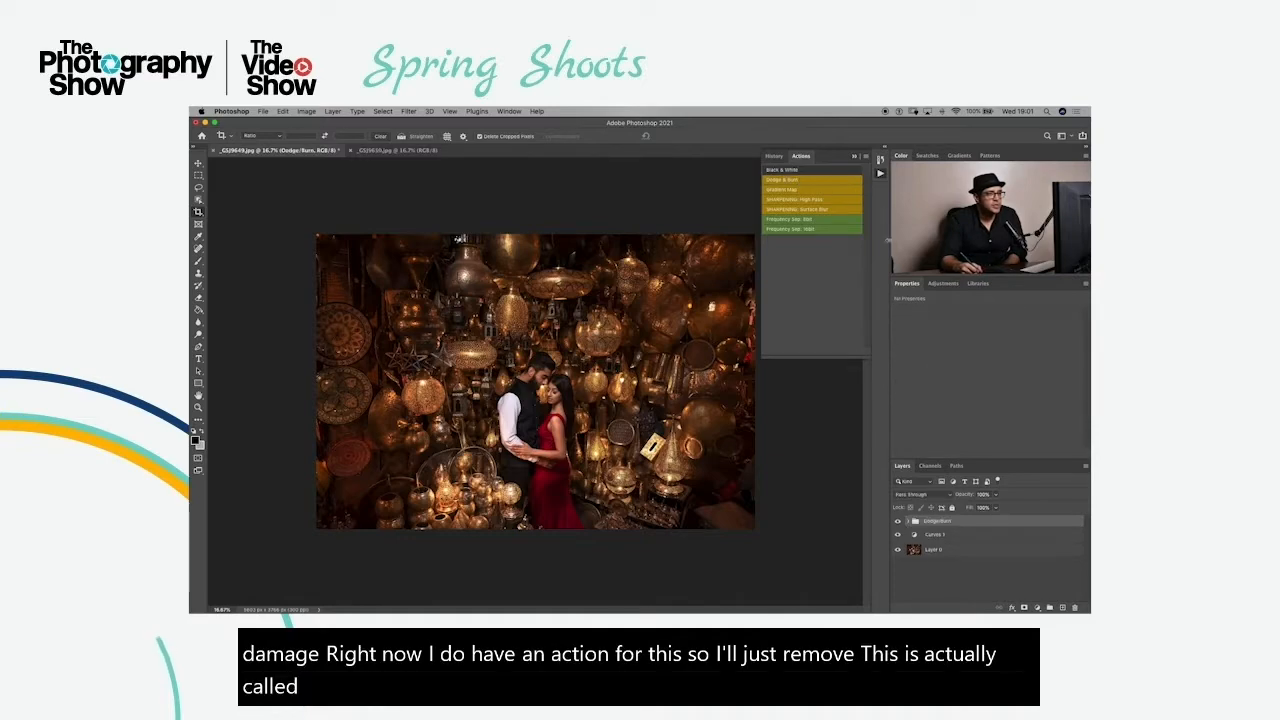
{"action": "left_click", "coordinate": [880, 175]}
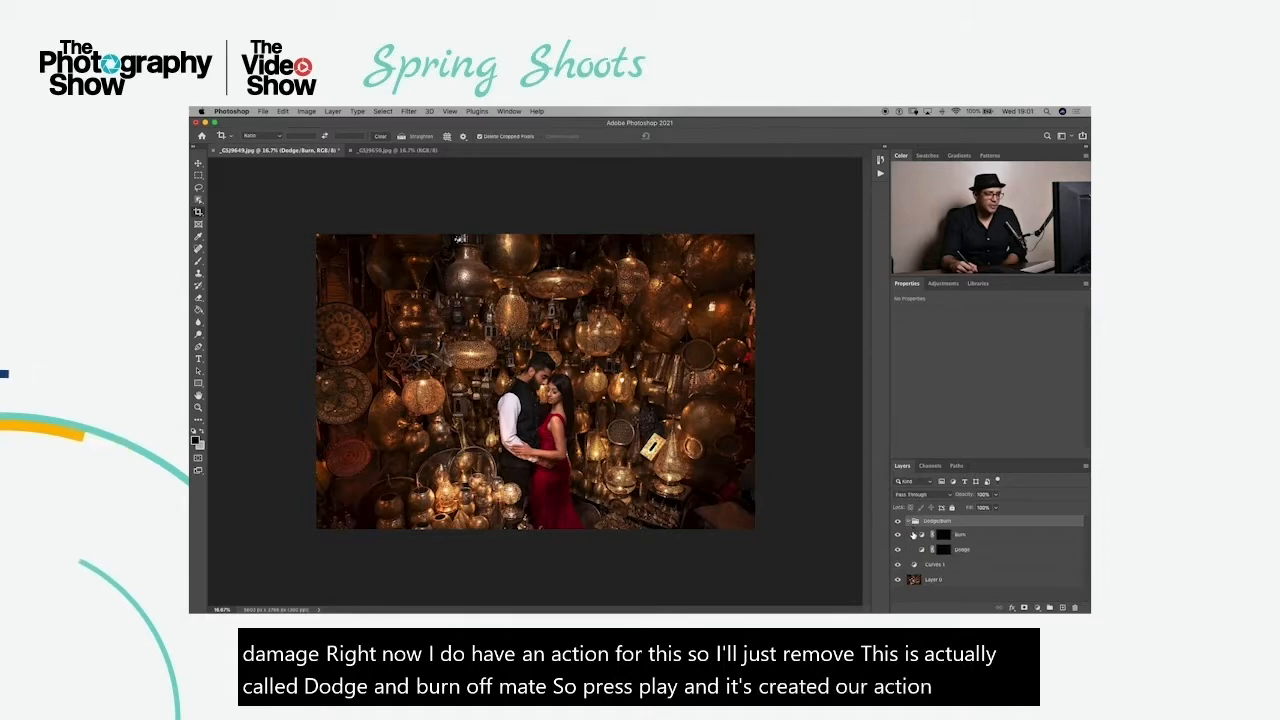
{"action": "left_click", "coordinate": [955, 566]}
{"action": "key", "text": "Delete"}
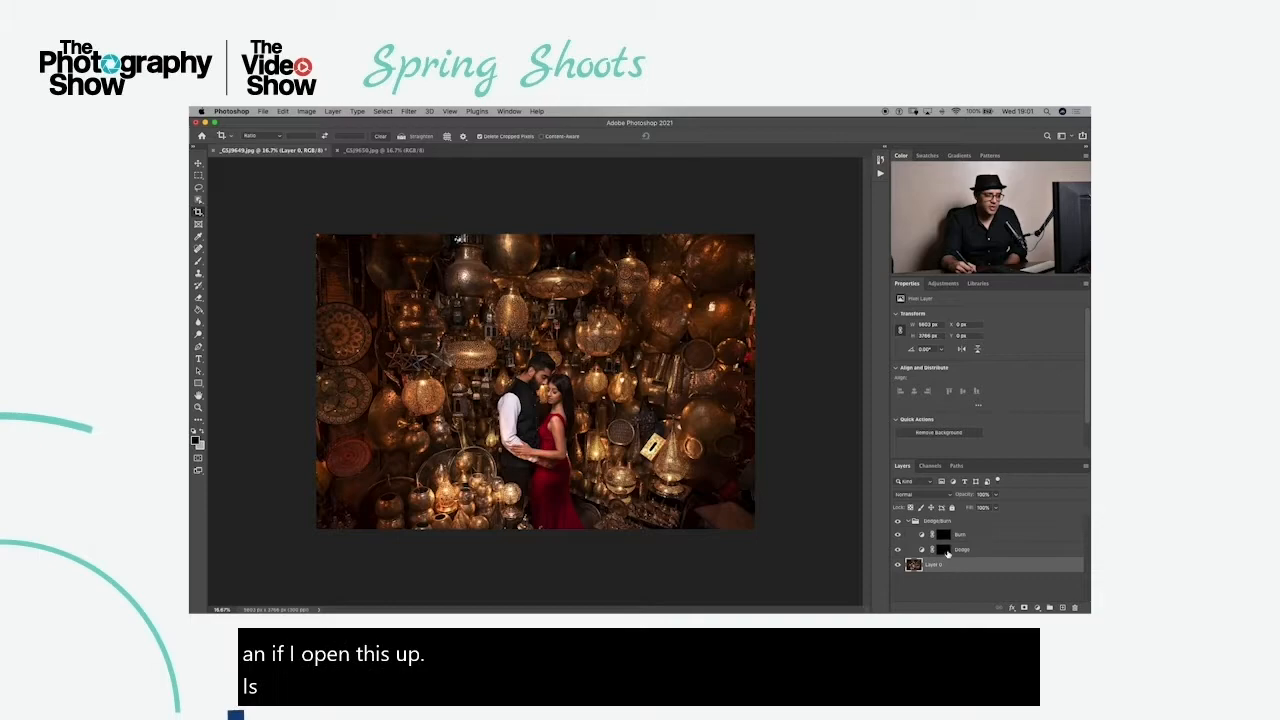
Paint white on the Dodge layer's mask with a small brush at 30% opacity to brighten the couple, and check its effect
{"action": "left_click", "coordinate": [944, 535]}
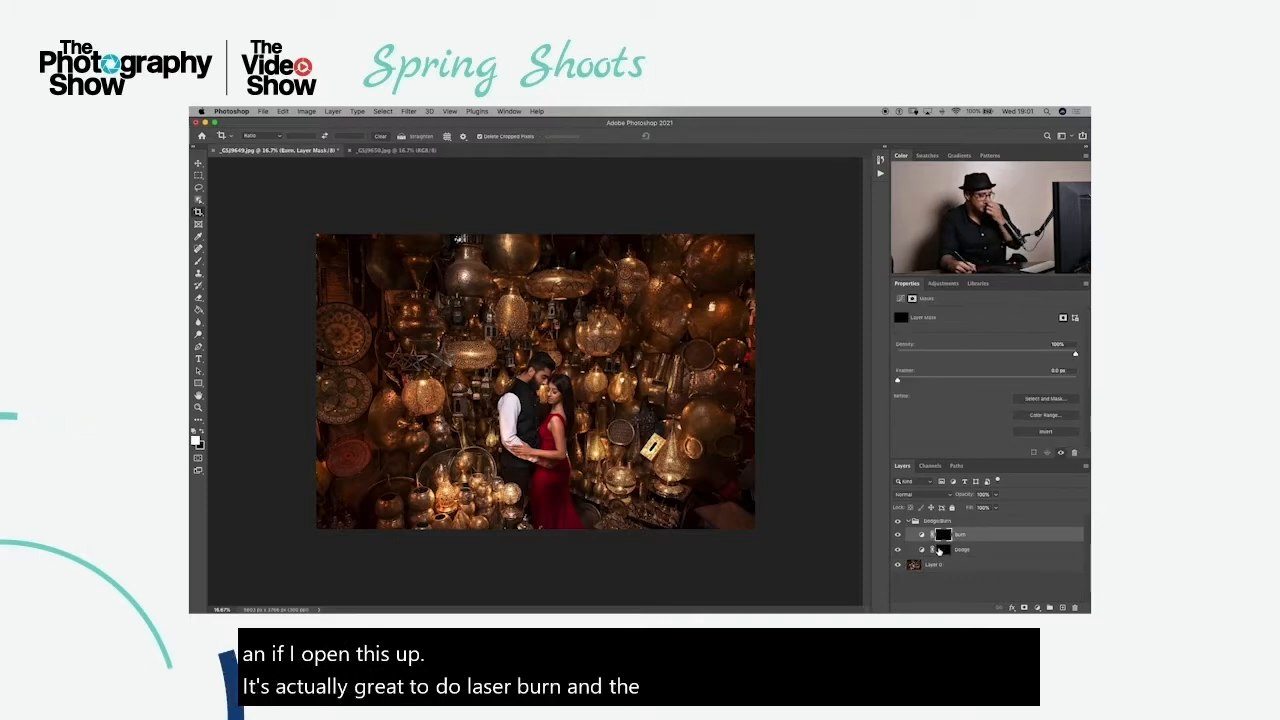
{"action": "key", "text": "b"}
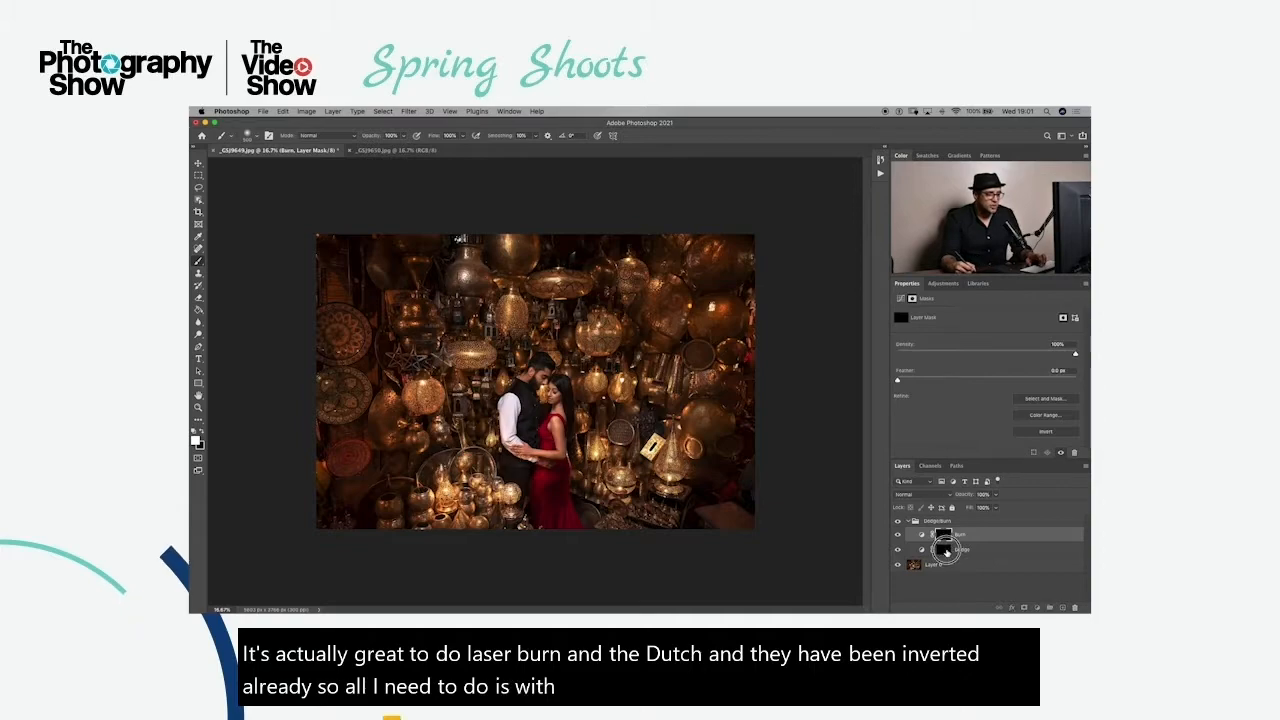
{"action": "left_click", "coordinate": [944, 550]}
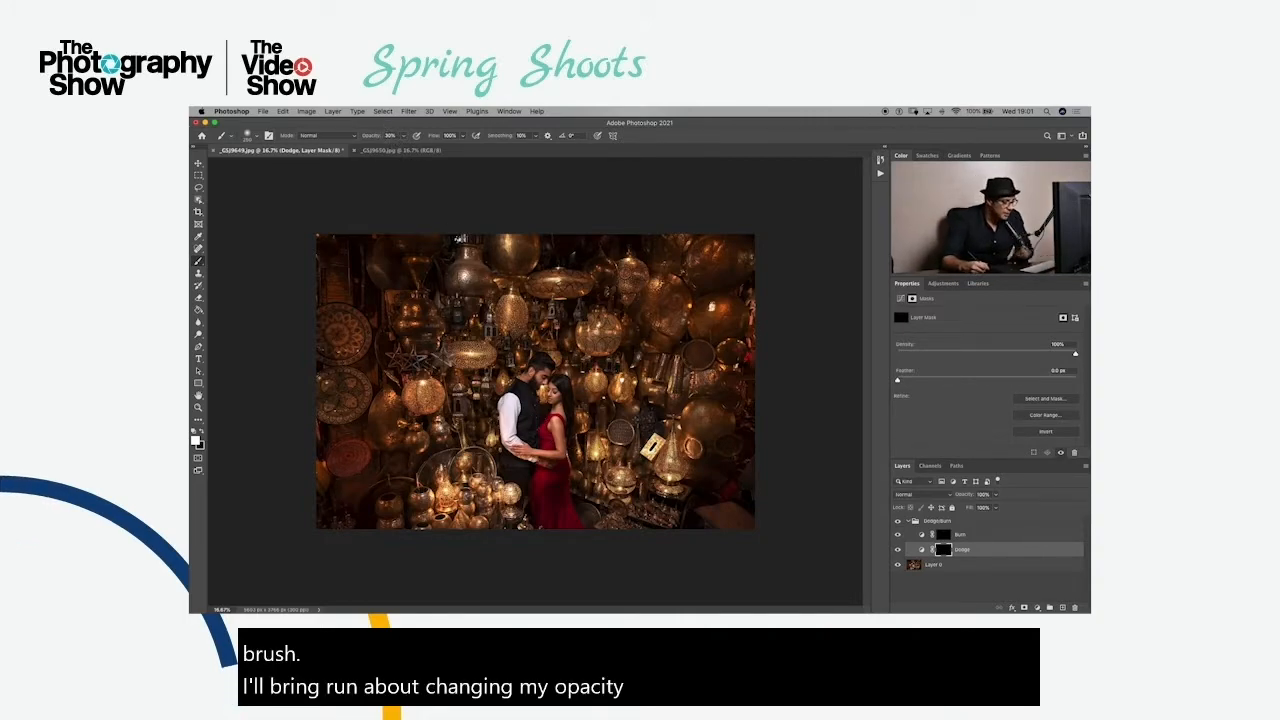
{"action": "scroll", "coordinate": [594, 384], "scroll_direction": "up", "scroll_amount": 4}
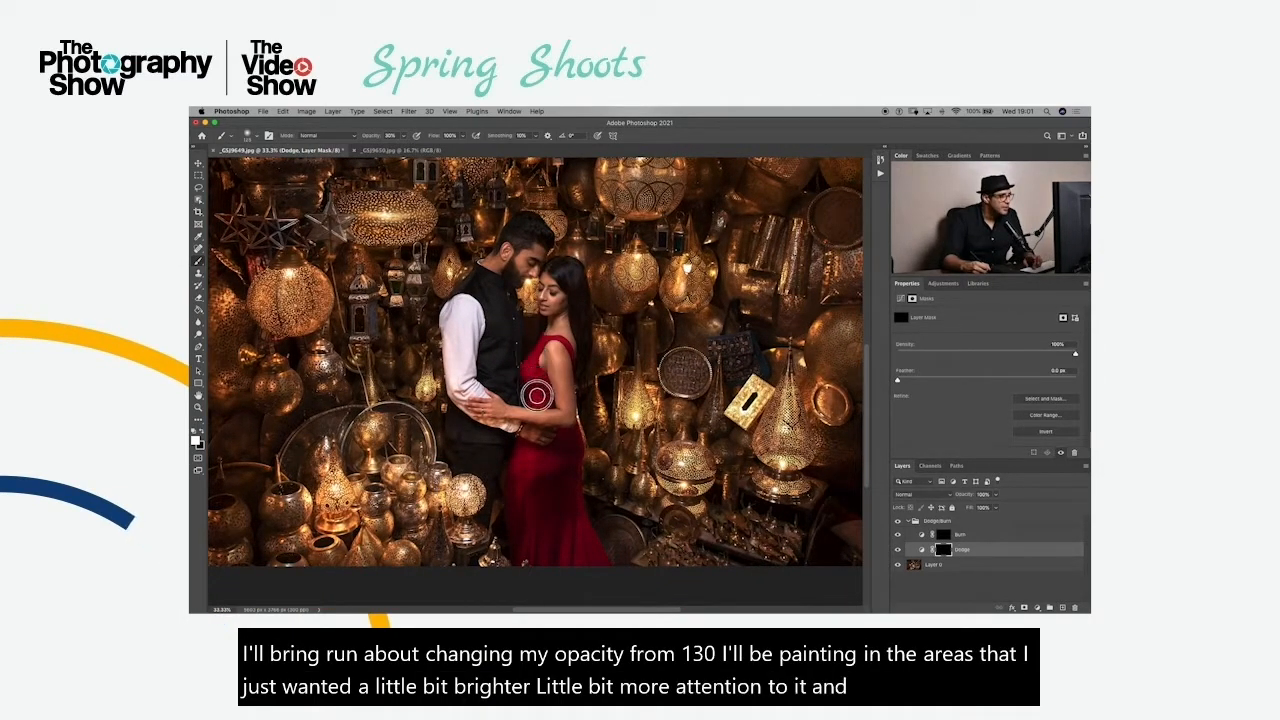
{"action": "key", "text": "bracketleft"}
{"action": "key", "text": "bracketleft"}
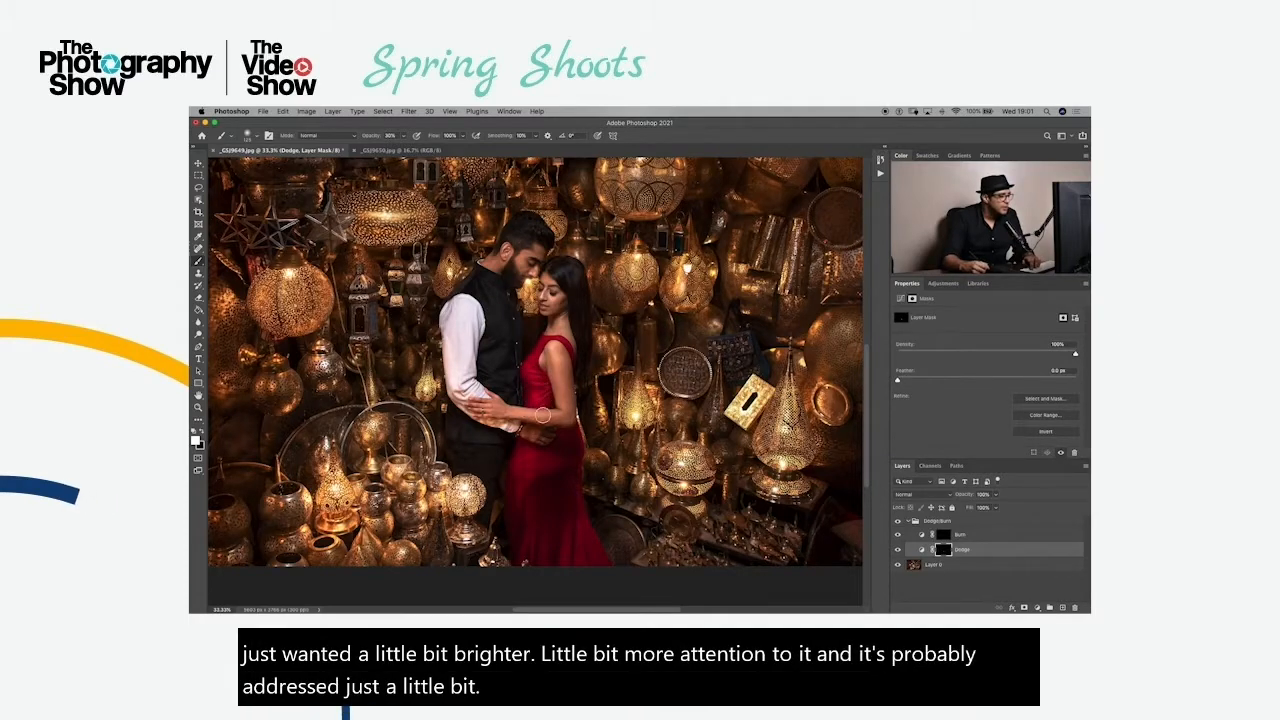
{"action": "key", "text": "bracketleft"}
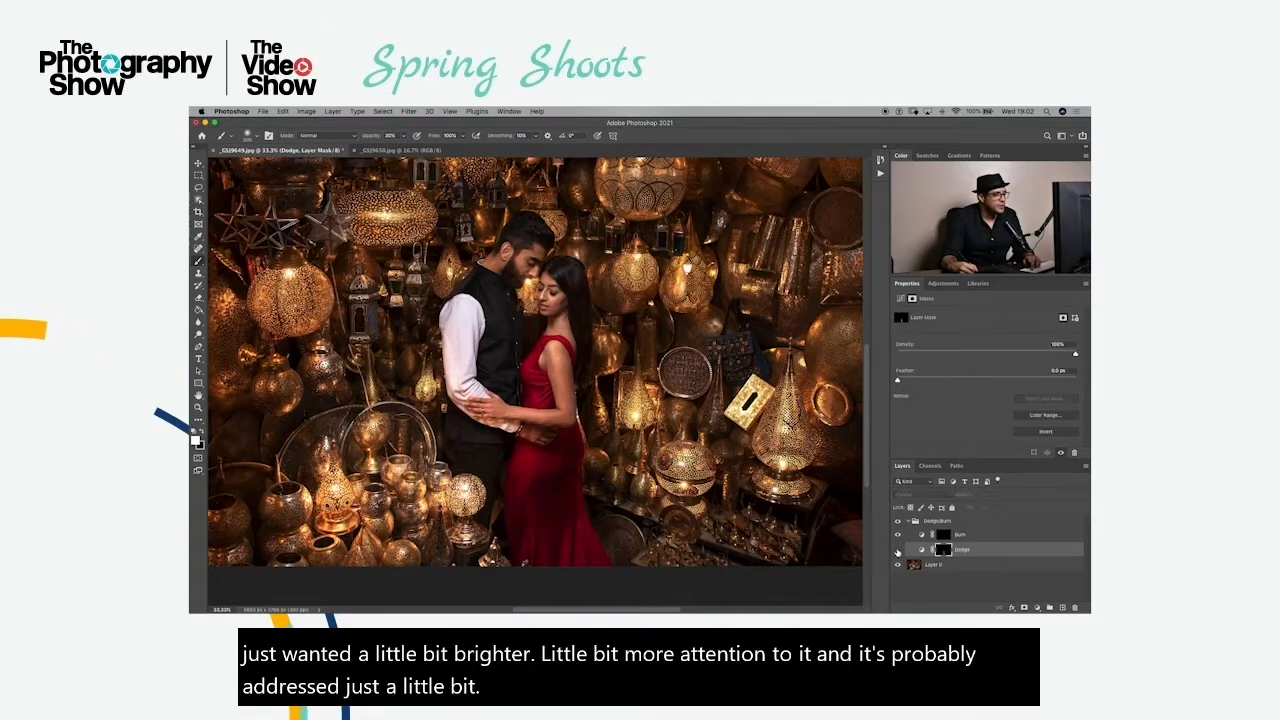
{"action": "left_click", "coordinate": [897, 550]}
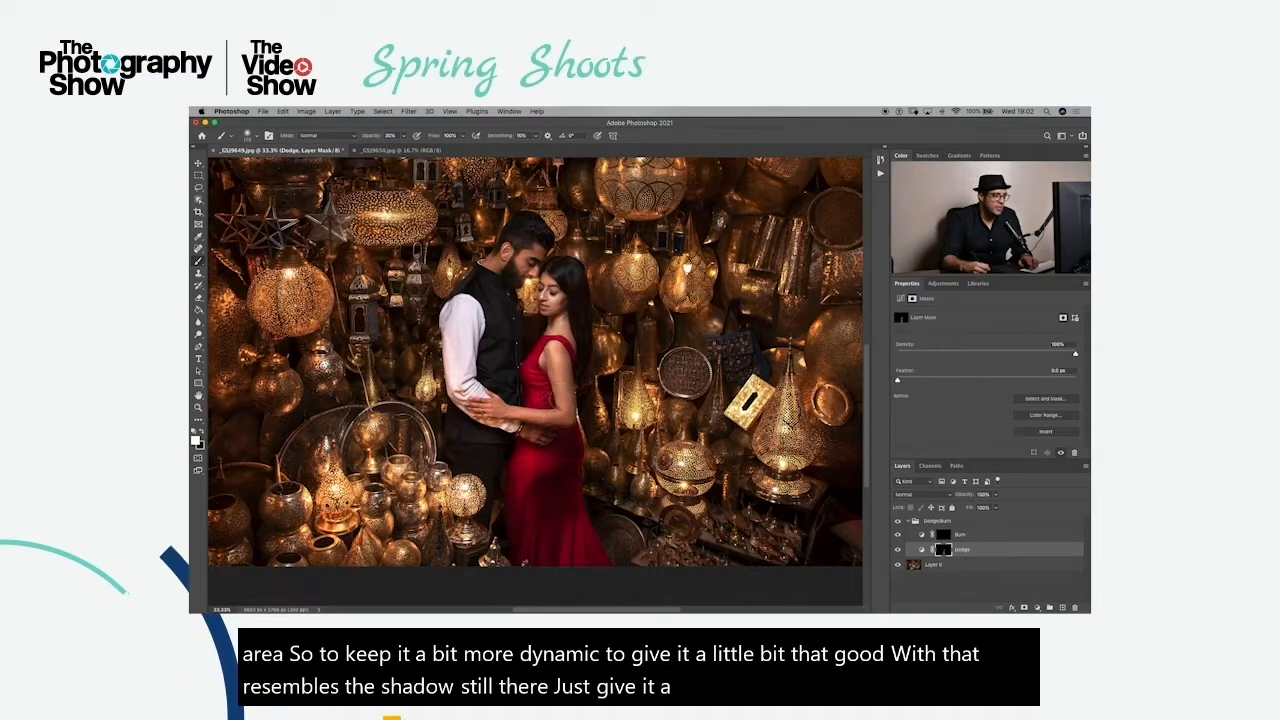
Brighten one side of the bride's arm and the groom's face on the Dodge mask, enlarging the brush
{"action": "left_click_drag", "start_coordinate": [492, 405], "coordinate": [550, 413]}
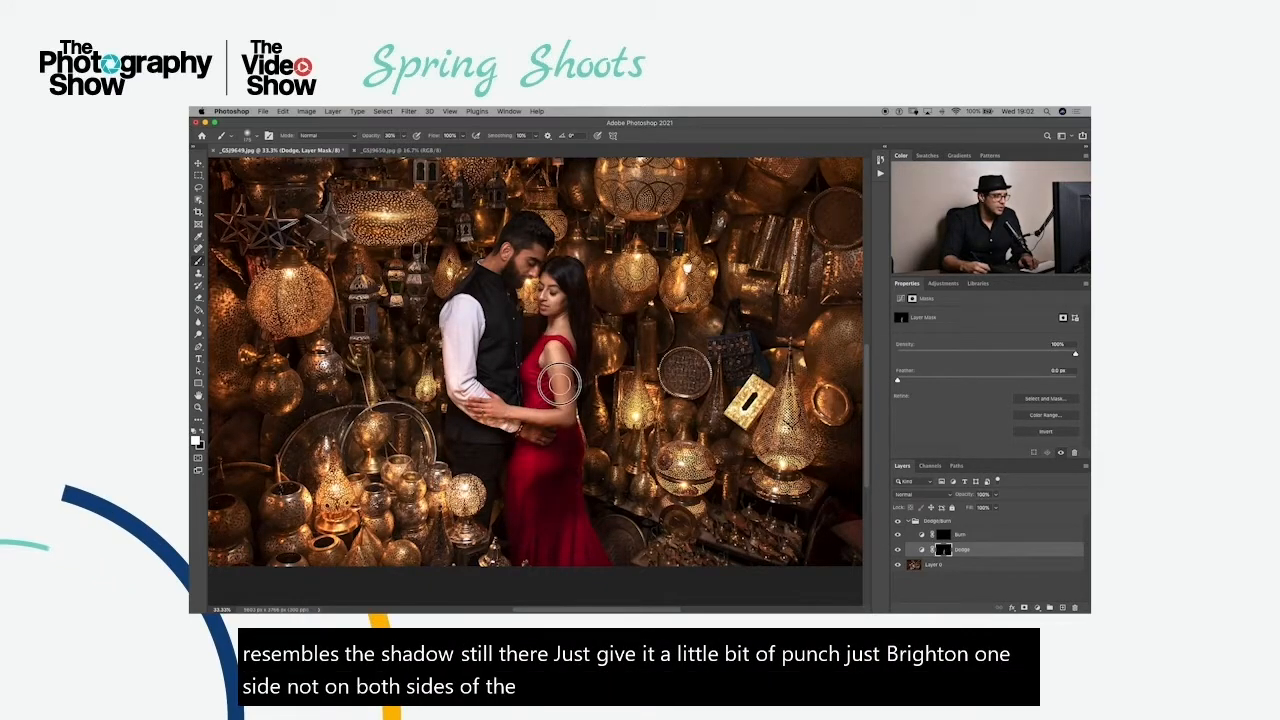
{"action": "key", "text": "bracketright"}
{"action": "key", "text": "bracketright"}
{"action": "key", "text": "bracketright"}
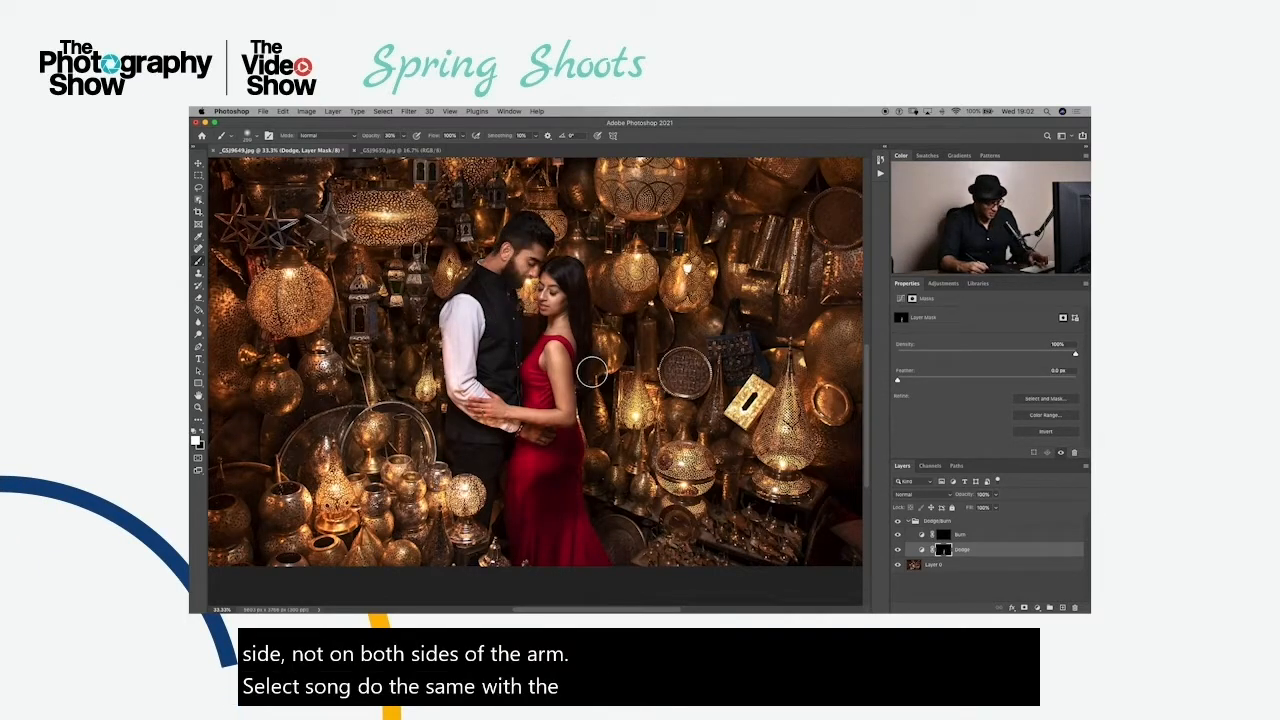
{"action": "key", "text": "super+minus"}
{"action": "key", "text": "super+minus"}
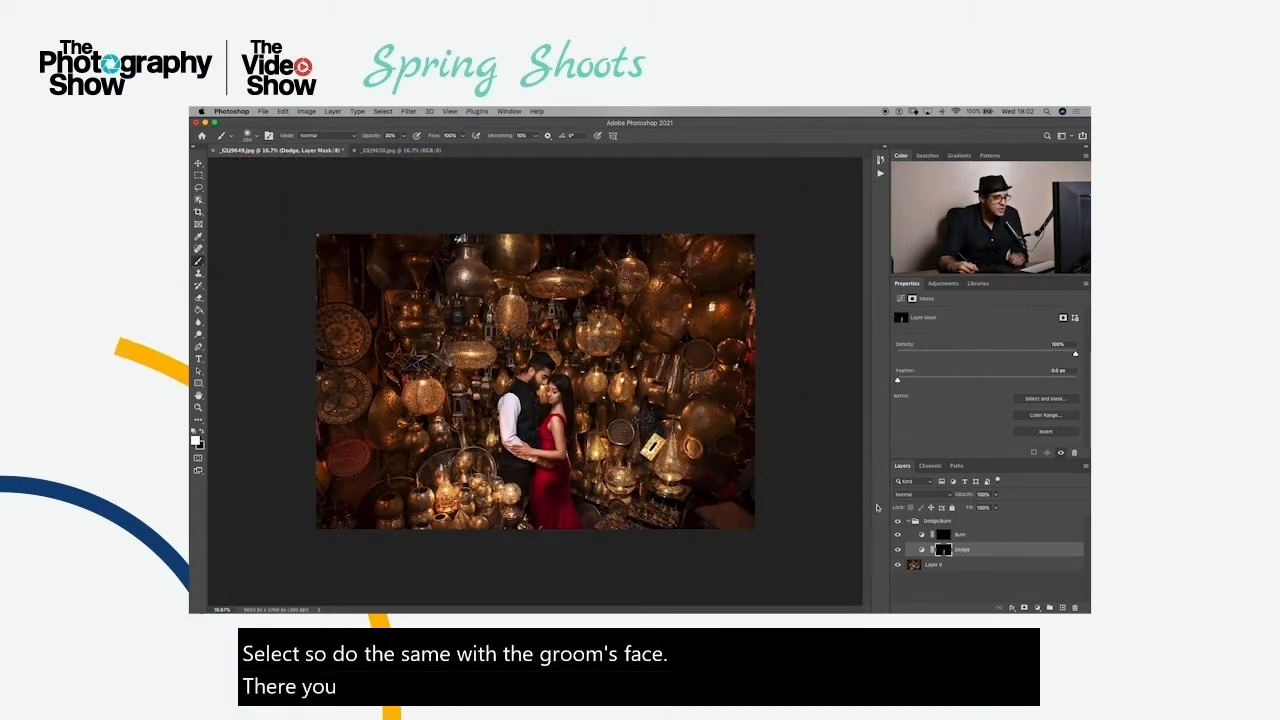
Compare the image with and without the Dodge layer
{"action": "left_click", "coordinate": [898, 550]}
{"action": "left_click", "coordinate": [898, 550]}
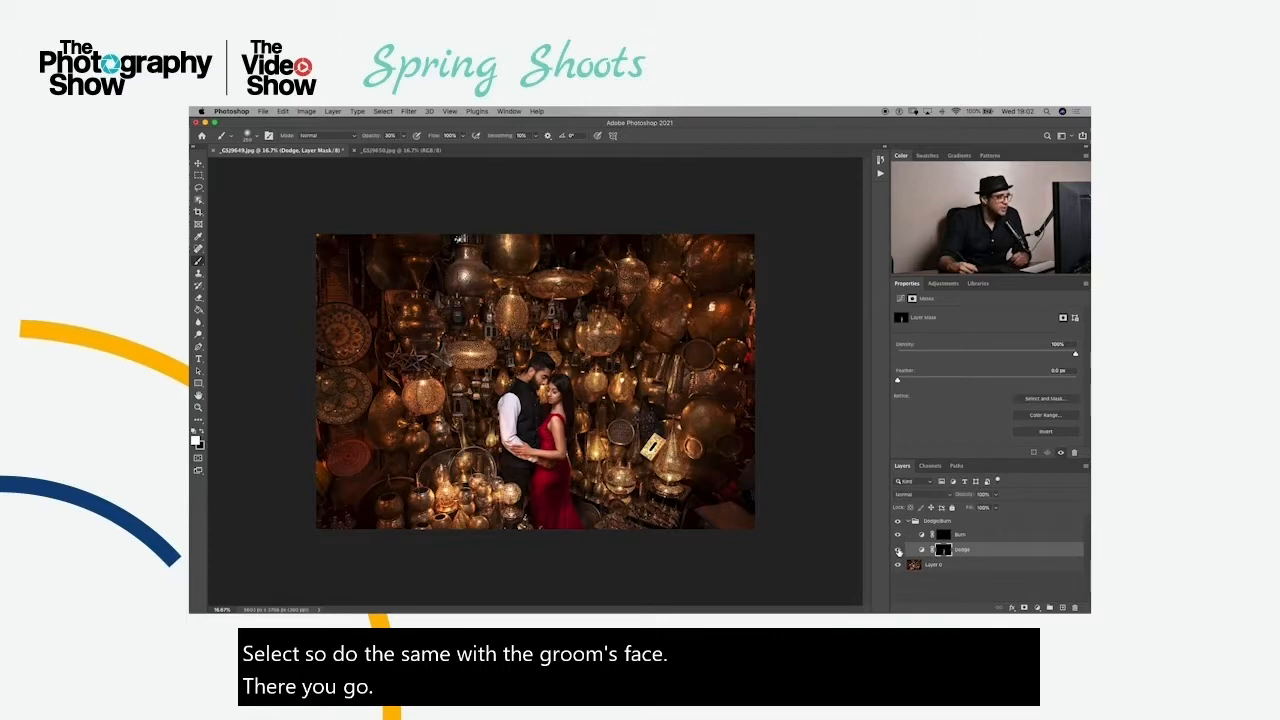
{"action": "left_click", "coordinate": [898, 550]}
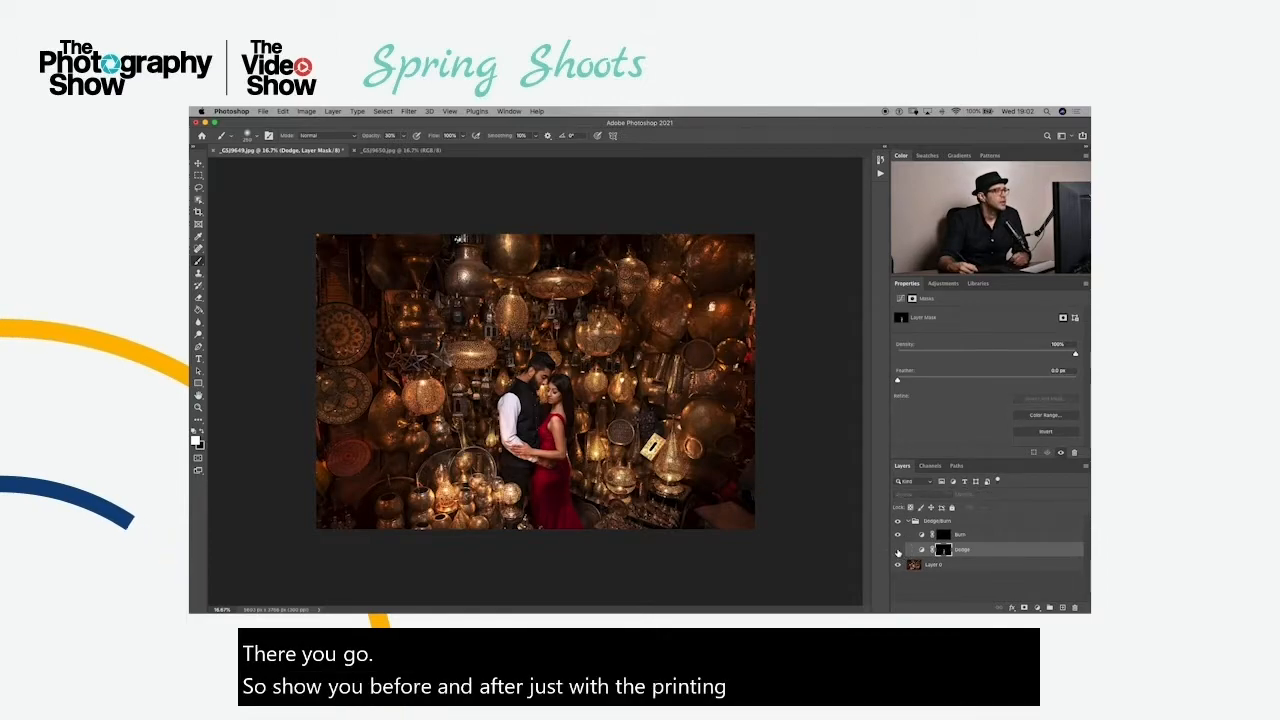
{"action": "left_click", "coordinate": [898, 550]}
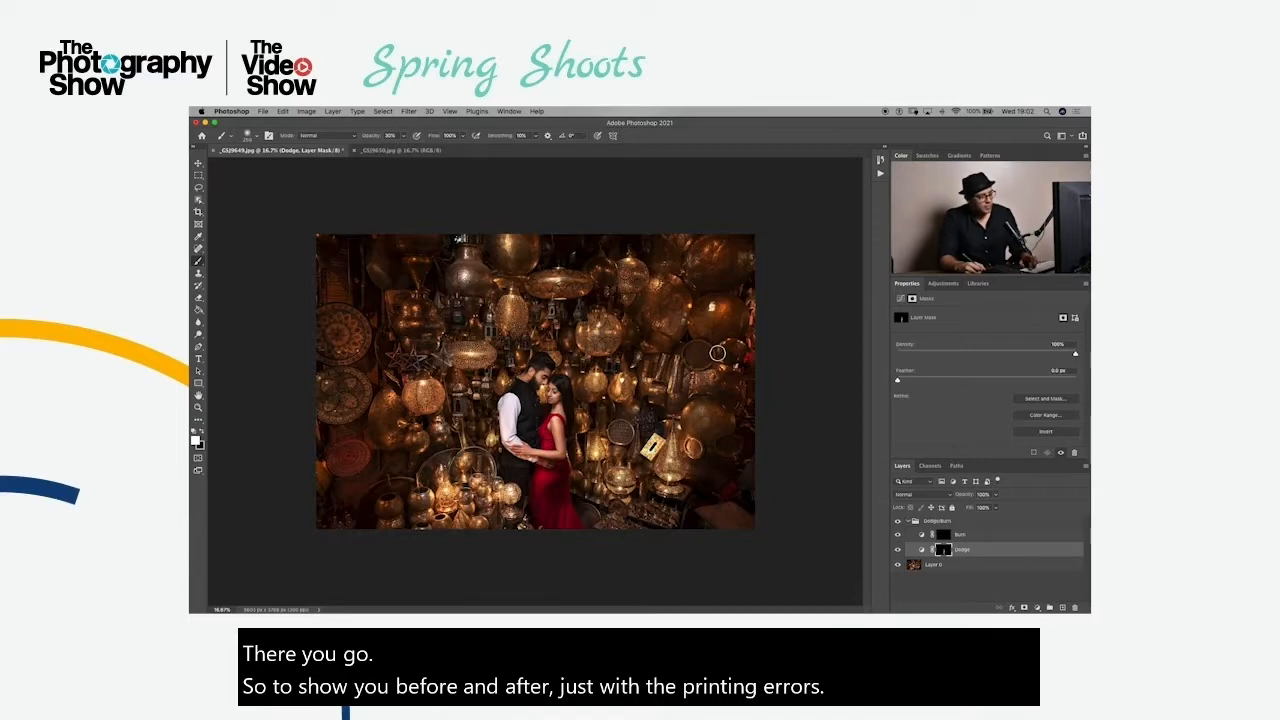
Brighten the lanterns and plates around the couple on the Dodge mask with a large brush at 20% opacity
{"action": "key", "text": "bracketright"}
{"action": "key", "text": "bracketright"}
{"action": "key", "text": "bracketright"}
{"action": "key", "text": "bracketright"}
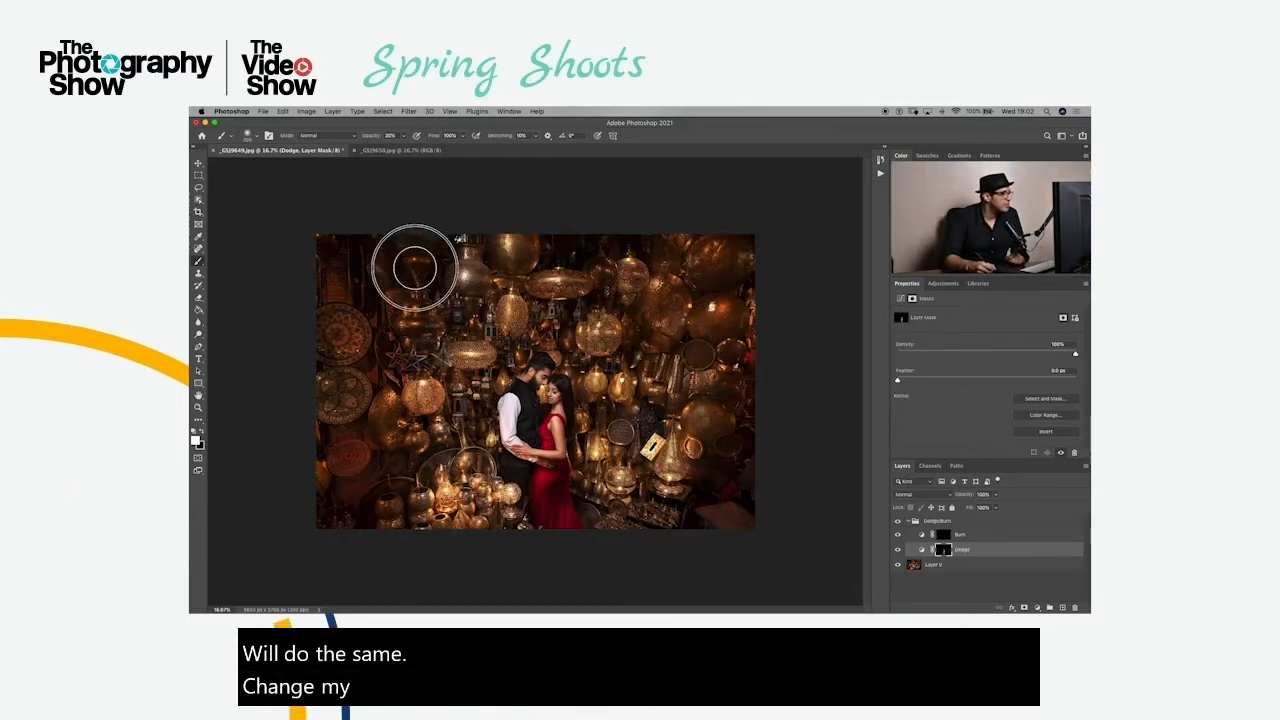
{"action": "left_click_drag", "start_coordinate": [414, 318], "coordinate": [428, 325]}
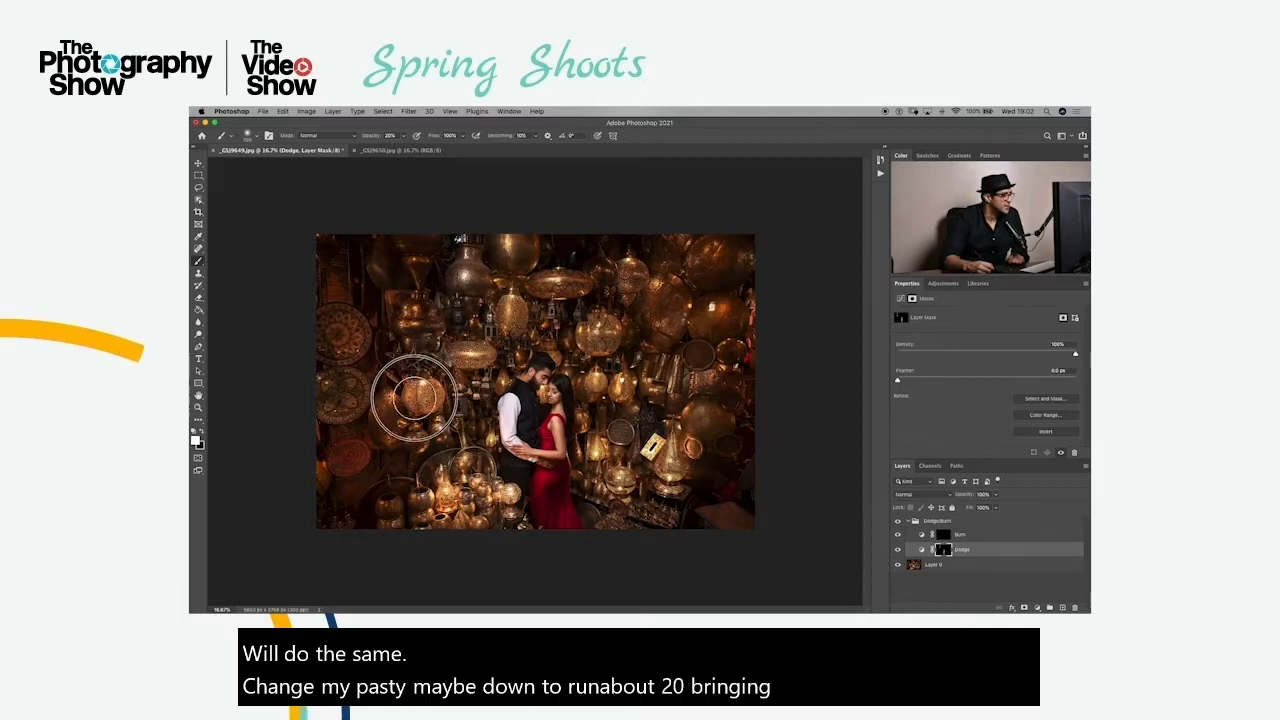
{"action": "mouse_move", "coordinate": [415, 398]}
{"action": "left_mouse_down"}
{"action": "mouse_move", "coordinate": [372, 405]}
{"action": "mouse_move", "coordinate": [342, 325]}
{"action": "mouse_move", "coordinate": [352, 425]}
{"action": "left_mouse_up"}
{"action": "mouse_move", "coordinate": [345, 471]}
{"action": "left_mouse_down"}
{"action": "mouse_move", "coordinate": [396, 505]}
{"action": "mouse_move", "coordinate": [389, 519]}
{"action": "mouse_move", "coordinate": [431, 520]}
{"action": "left_mouse_up"}
{"action": "left_click_drag", "start_coordinate": [616, 523], "coordinate": [638, 519]}
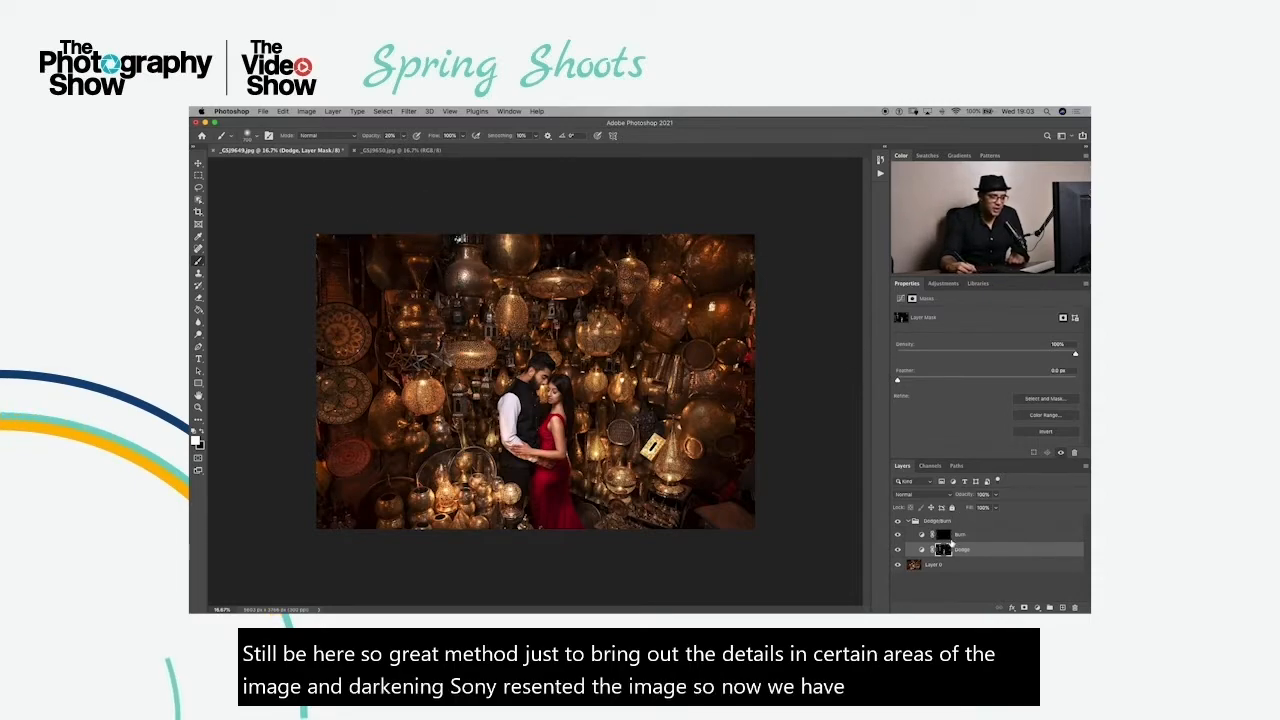
Paint the Burn layer's mask at 30% brush opacity to deepen the shadows on the red dress and the groom's clothes
{"action": "left_click", "coordinate": [944, 536]}
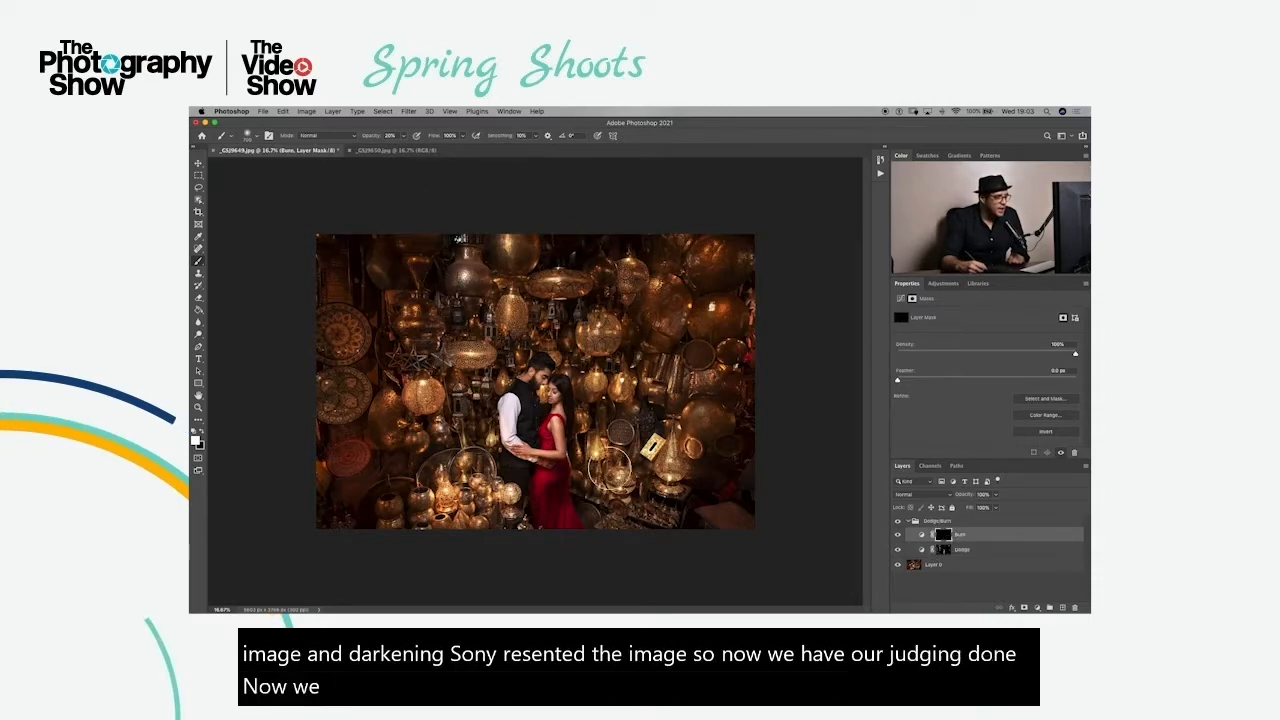
{"action": "key", "text": "super+plus"}
{"action": "key", "text": "super+plus"}
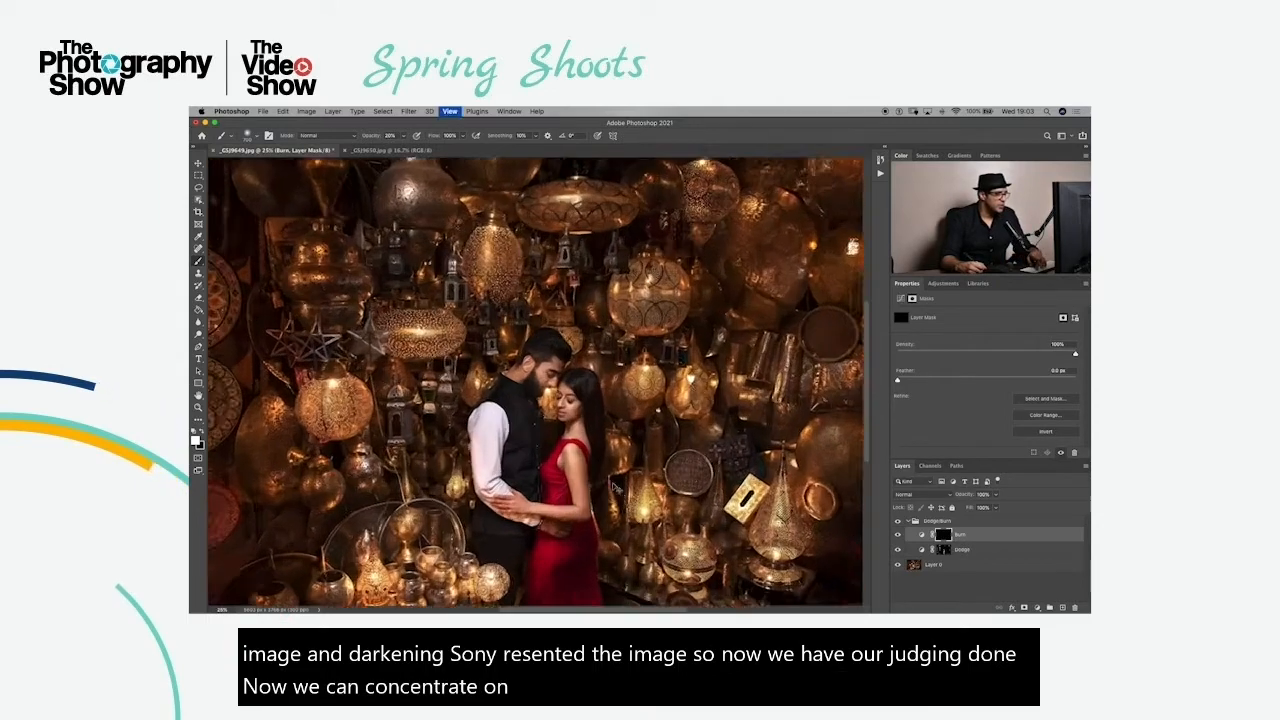
{"action": "left_click_drag", "start_coordinate": [560, 584], "coordinate": [514, 462]}
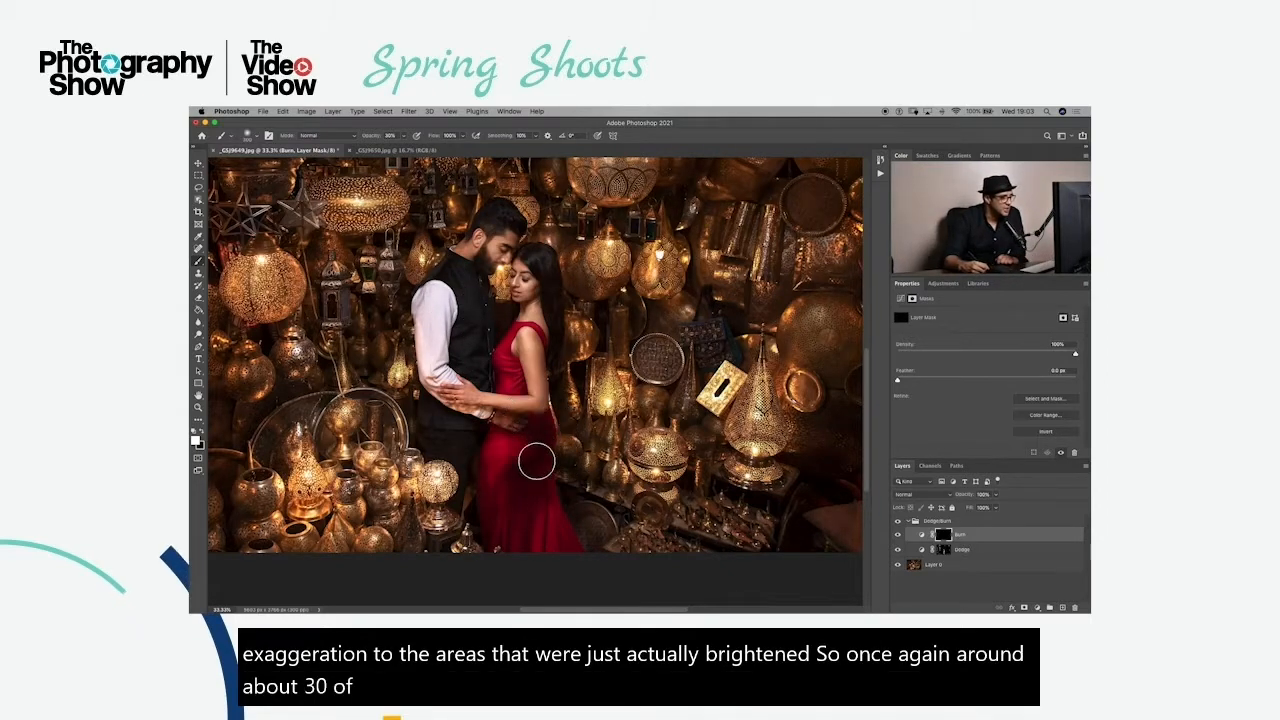
{"action": "mouse_move", "coordinate": [508, 568]}
{"action": "left_mouse_down"}
{"action": "mouse_move", "coordinate": [530, 473]}
{"action": "mouse_move", "coordinate": [507, 536]}
{"action": "mouse_move", "coordinate": [534, 492]}
{"action": "mouse_move", "coordinate": [543, 551]}
{"action": "mouse_move", "coordinate": [546, 476]}
{"action": "mouse_move", "coordinate": [562, 554]}
{"action": "mouse_move", "coordinate": [512, 528]}
{"action": "left_mouse_up"}
{"action": "left_click_drag", "start_coordinate": [548, 418], "coordinate": [508, 496]}
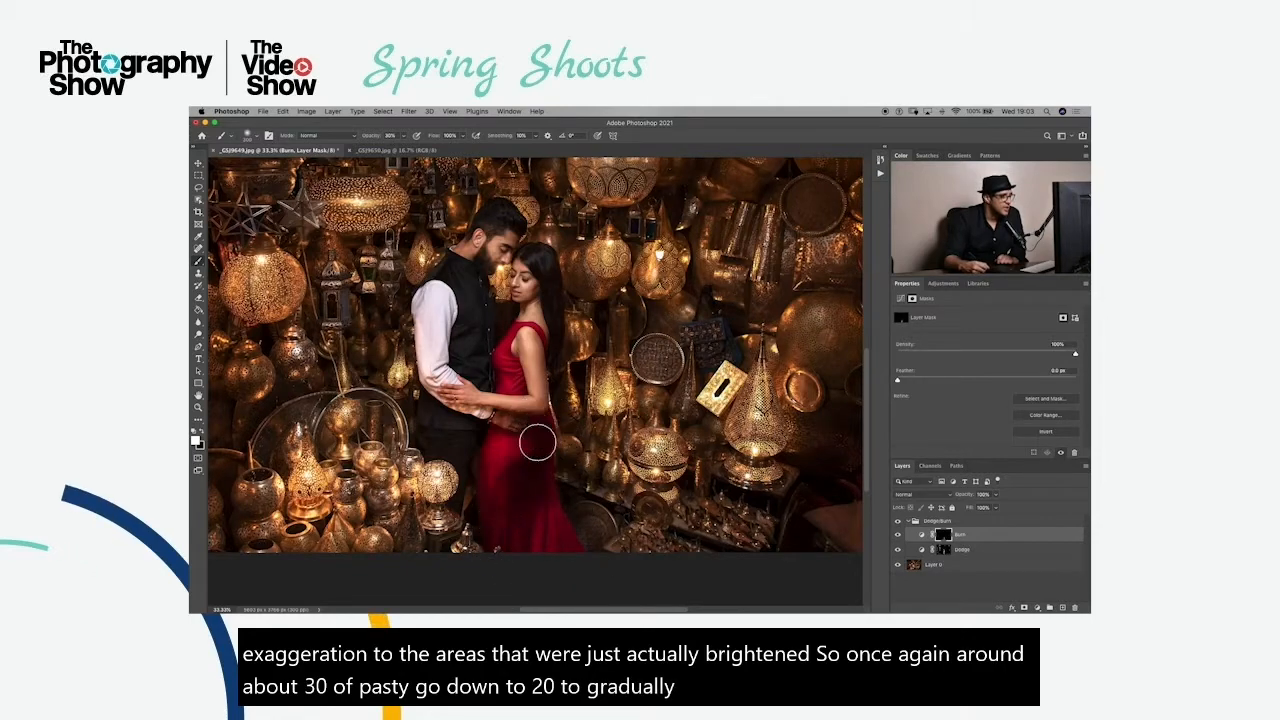
{"action": "left_click_drag", "start_coordinate": [487, 362], "coordinate": [472, 435]}
{"action": "left_click_drag", "start_coordinate": [468, 446], "coordinate": [459, 416]}
{"action": "left_click_drag", "start_coordinate": [443, 473], "coordinate": [446, 462]}
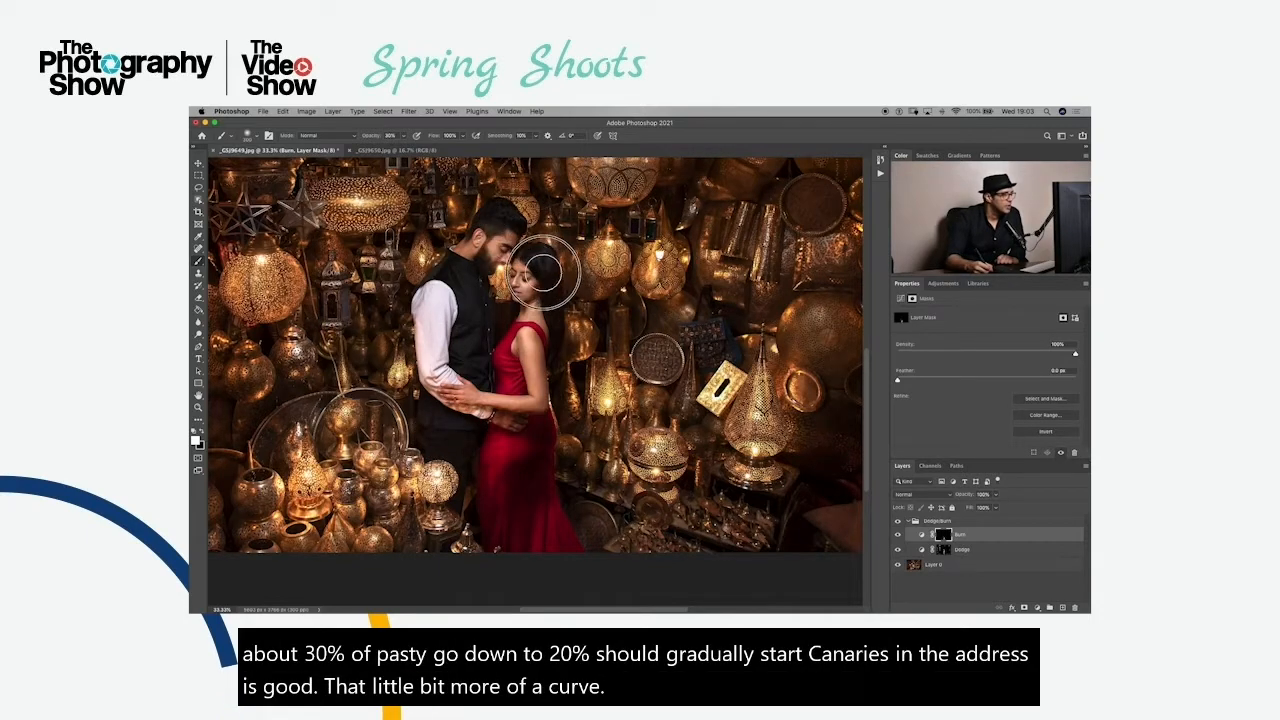
Darken the foreground lanterns on the Burn mask with a larger brush
{"action": "key", "text": "ctrl+minus"}
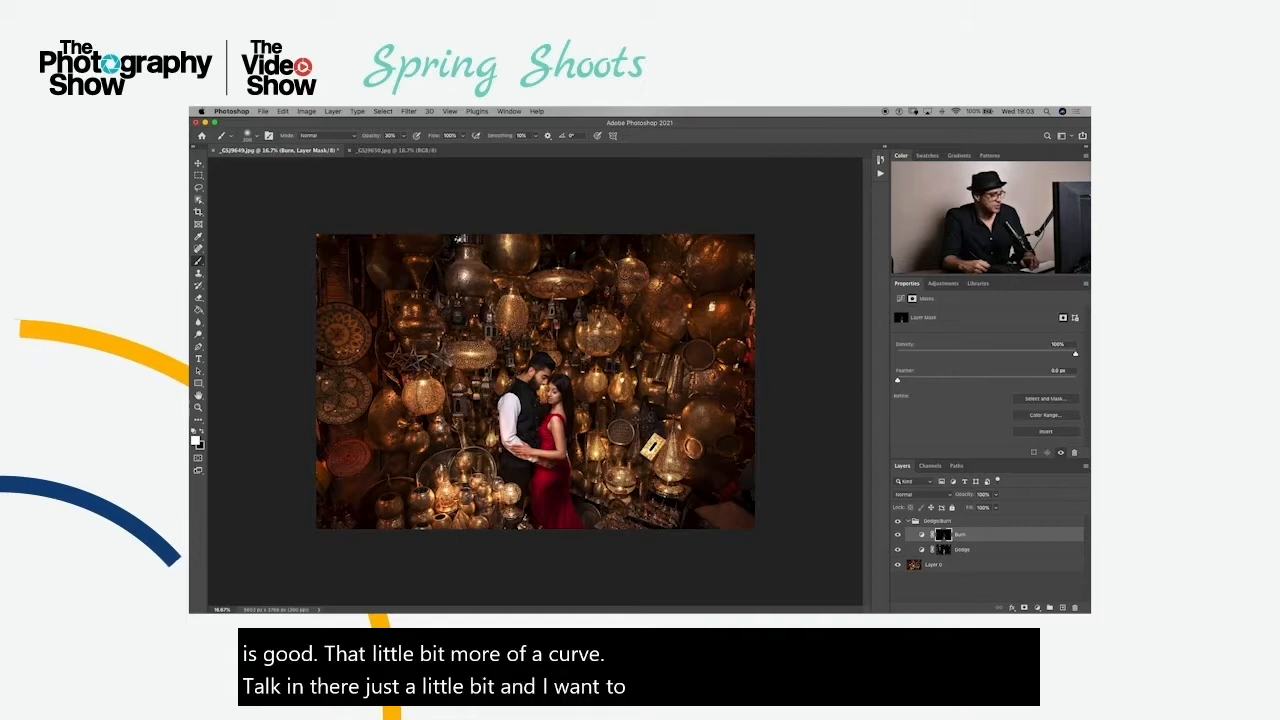
{"action": "key", "text": "bracketright"}
{"action": "key", "text": "bracketright"}
{"action": "key", "text": "bracketright"}
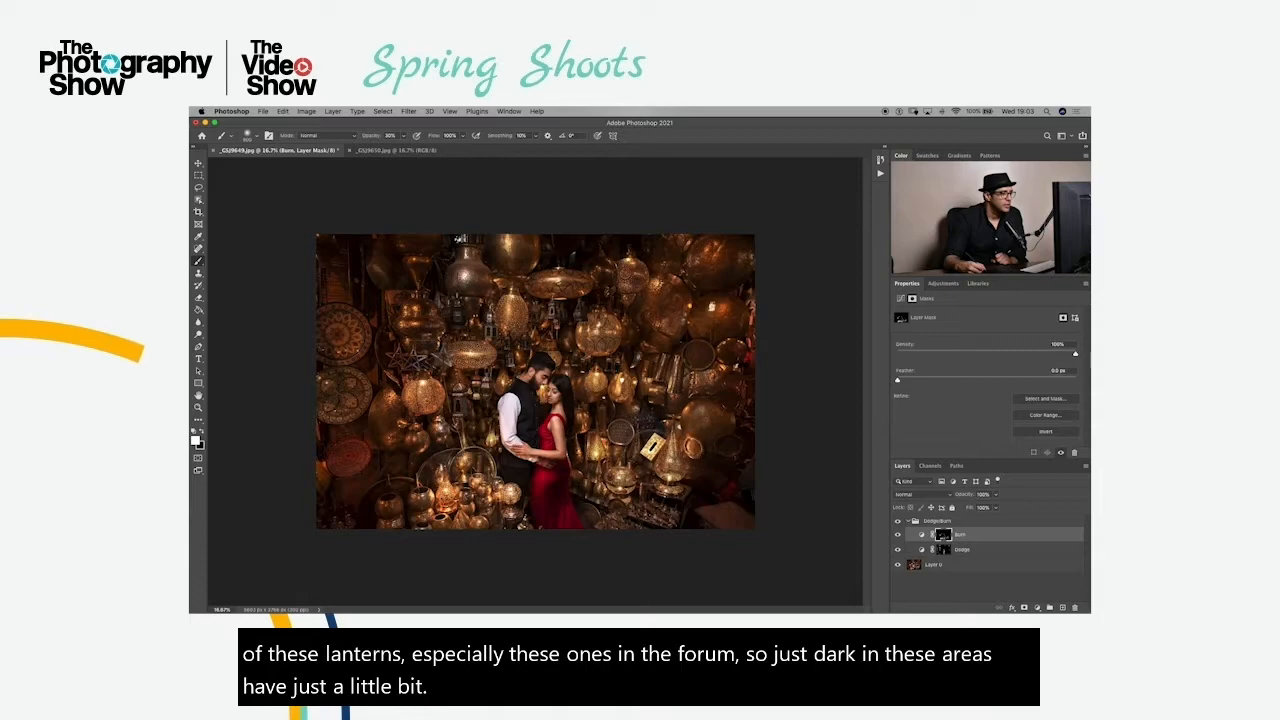
Compare the lanterns and the couple with the Burn layer hidden and shown
{"action": "left_click", "coordinate": [898, 537]}
{"action": "left_click", "coordinate": [898, 537]}
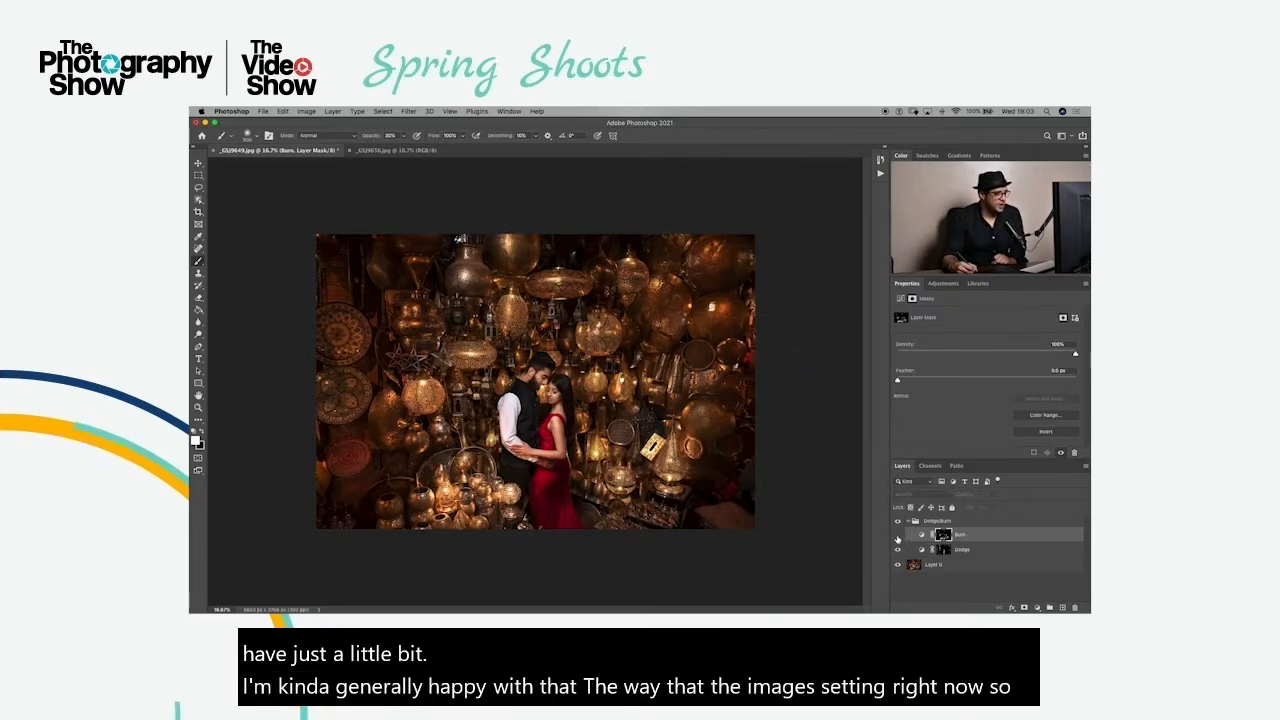
{"action": "left_click", "coordinate": [897, 538]}
{"action": "key", "text": "super+minus"}
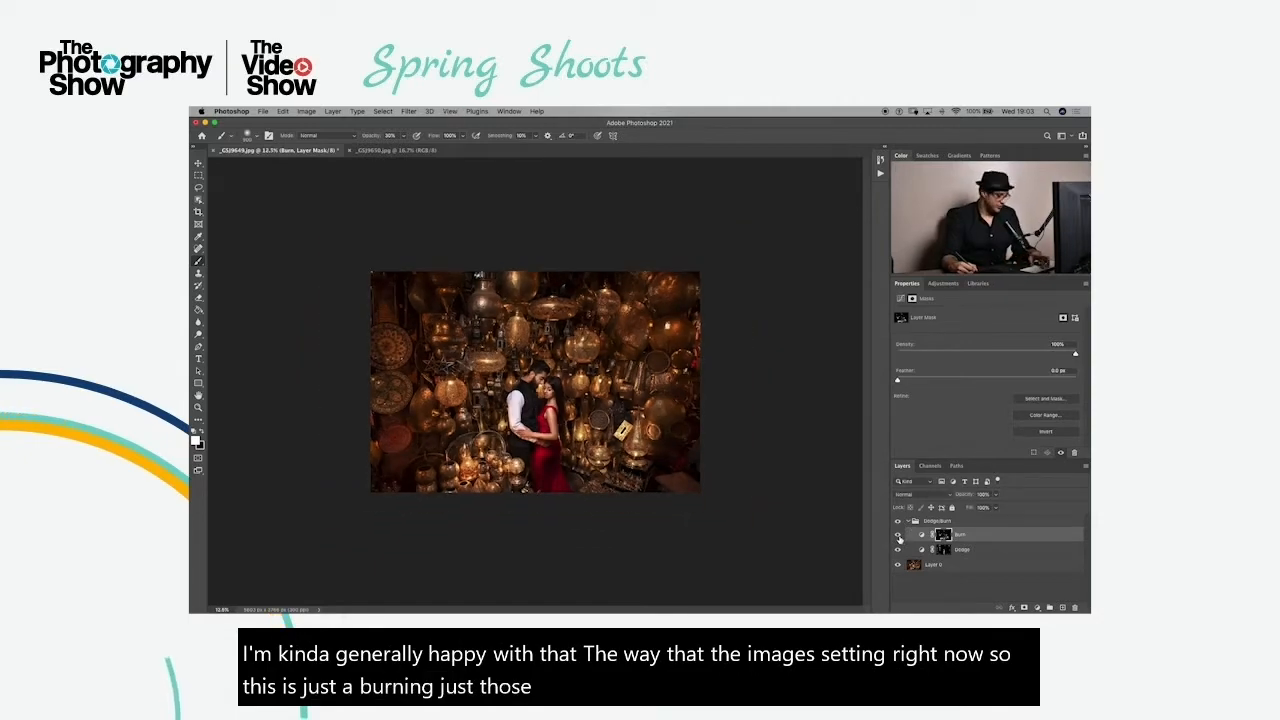
{"action": "key", "text": "super+0"}
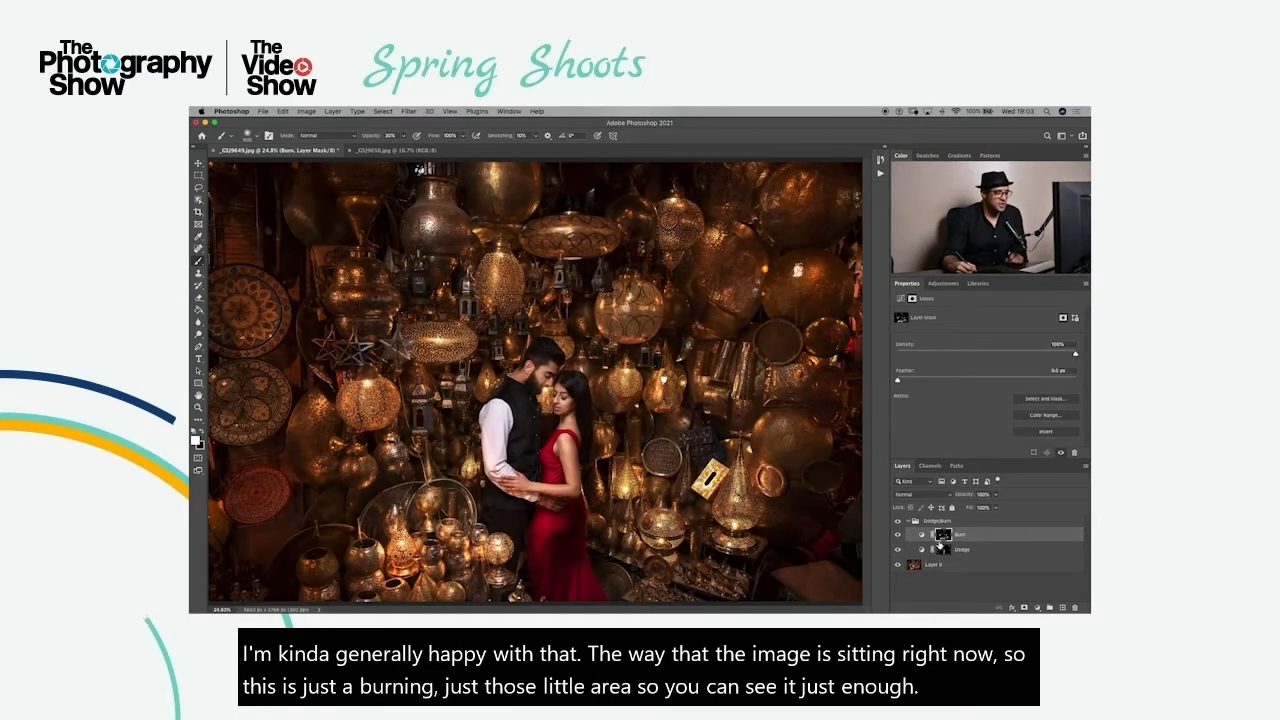
{"action": "left_click", "coordinate": [897, 536]}
{"action": "left_click", "coordinate": [897, 537]}
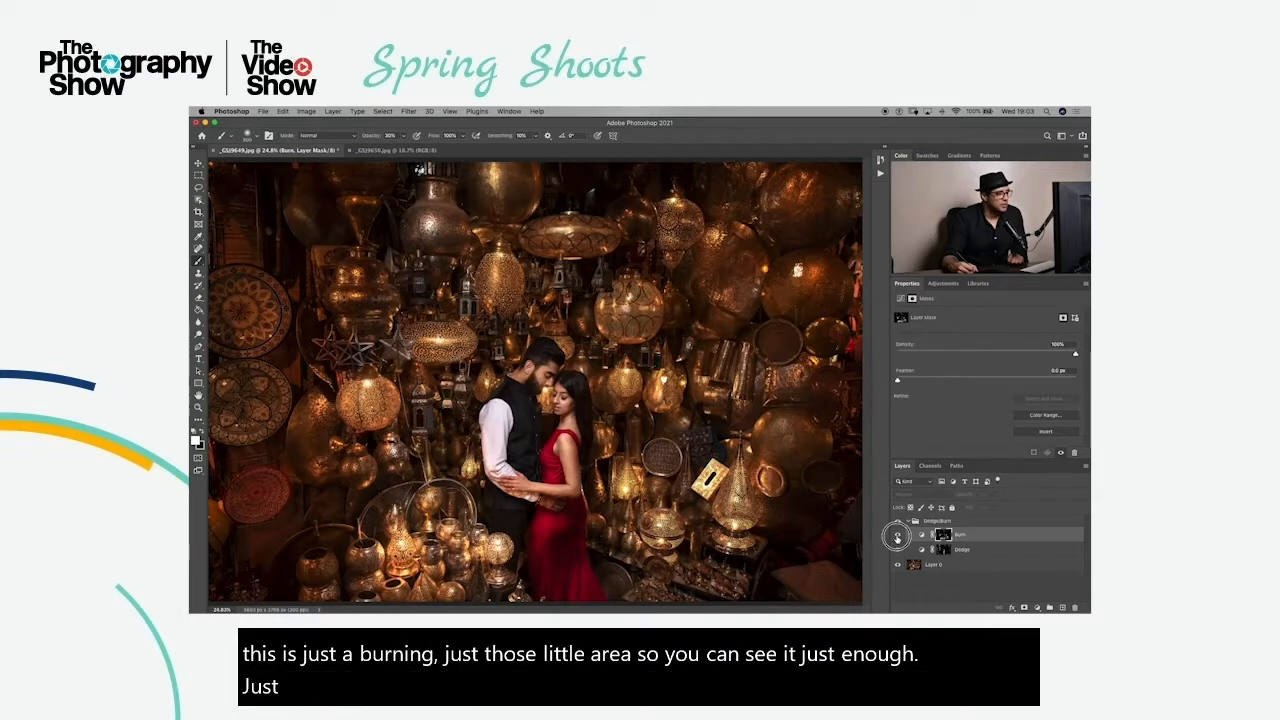
{"action": "left_click", "coordinate": [897, 538]}
{"action": "left_click", "coordinate": [897, 536]}
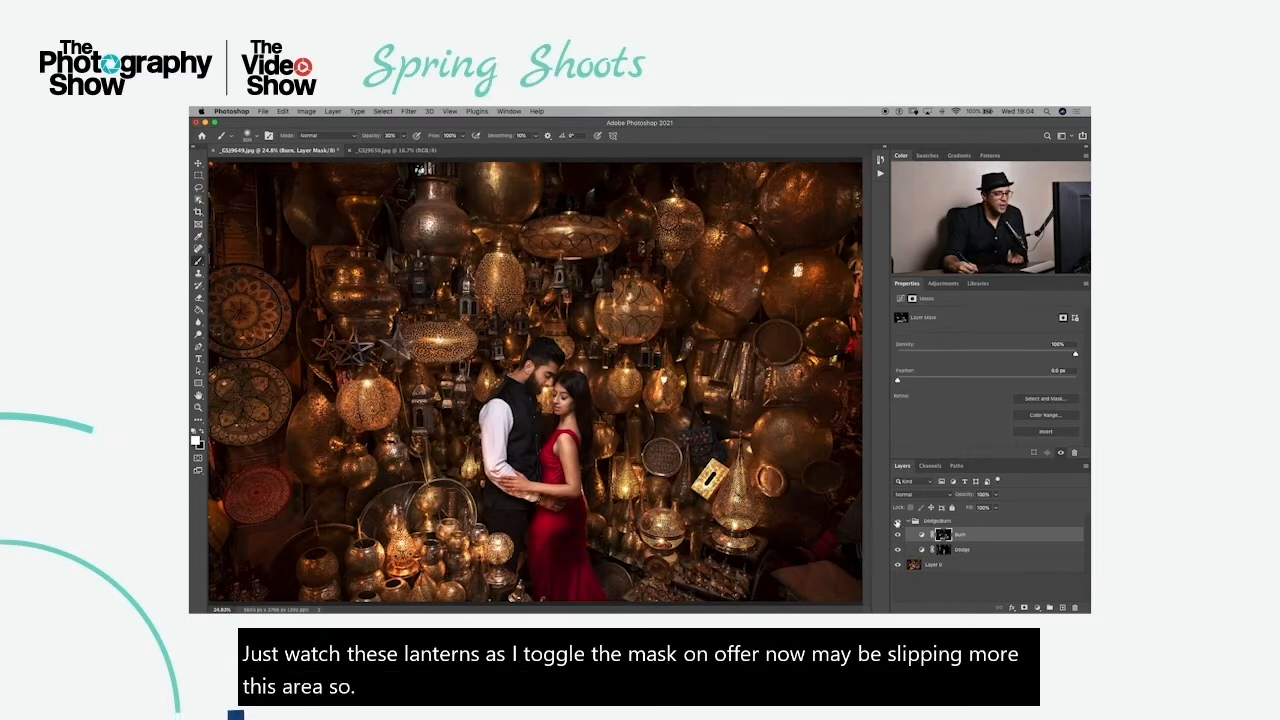
{"action": "left_click", "coordinate": [898, 537]}
{"action": "left_click", "coordinate": [898, 537]}
{"action": "left_click", "coordinate": [898, 537]}
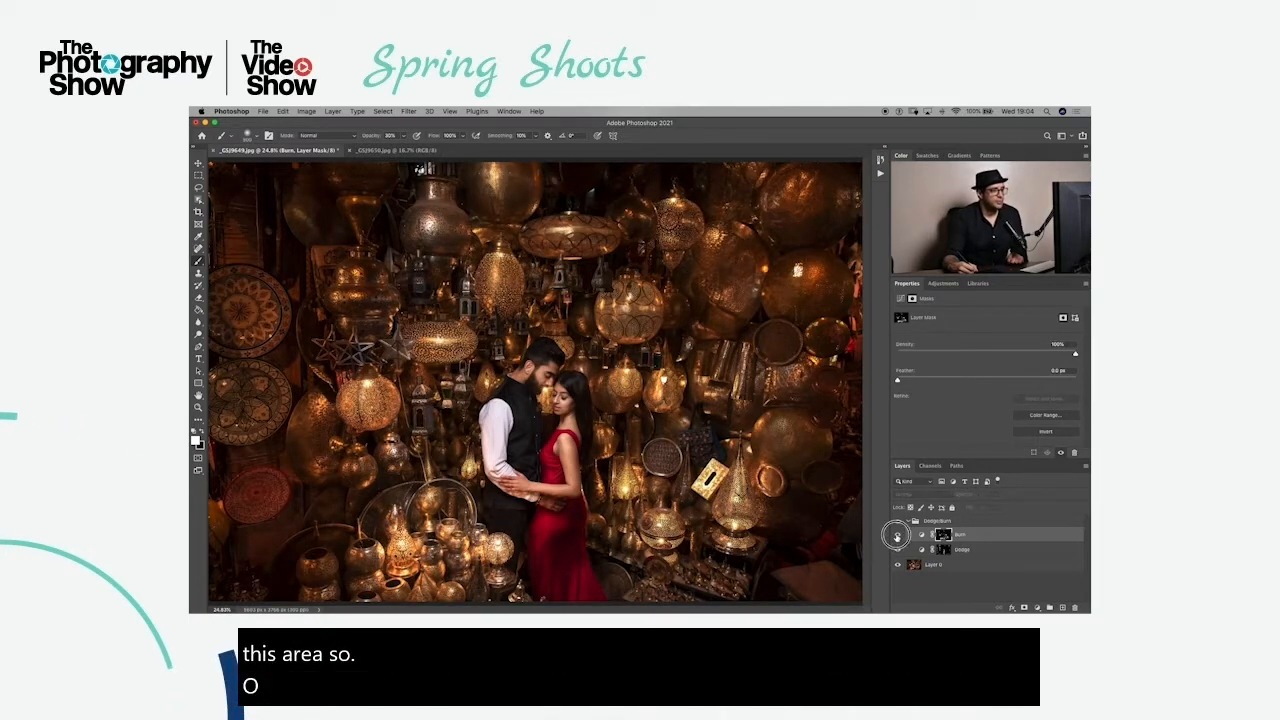
{"action": "left_click", "coordinate": [898, 537]}
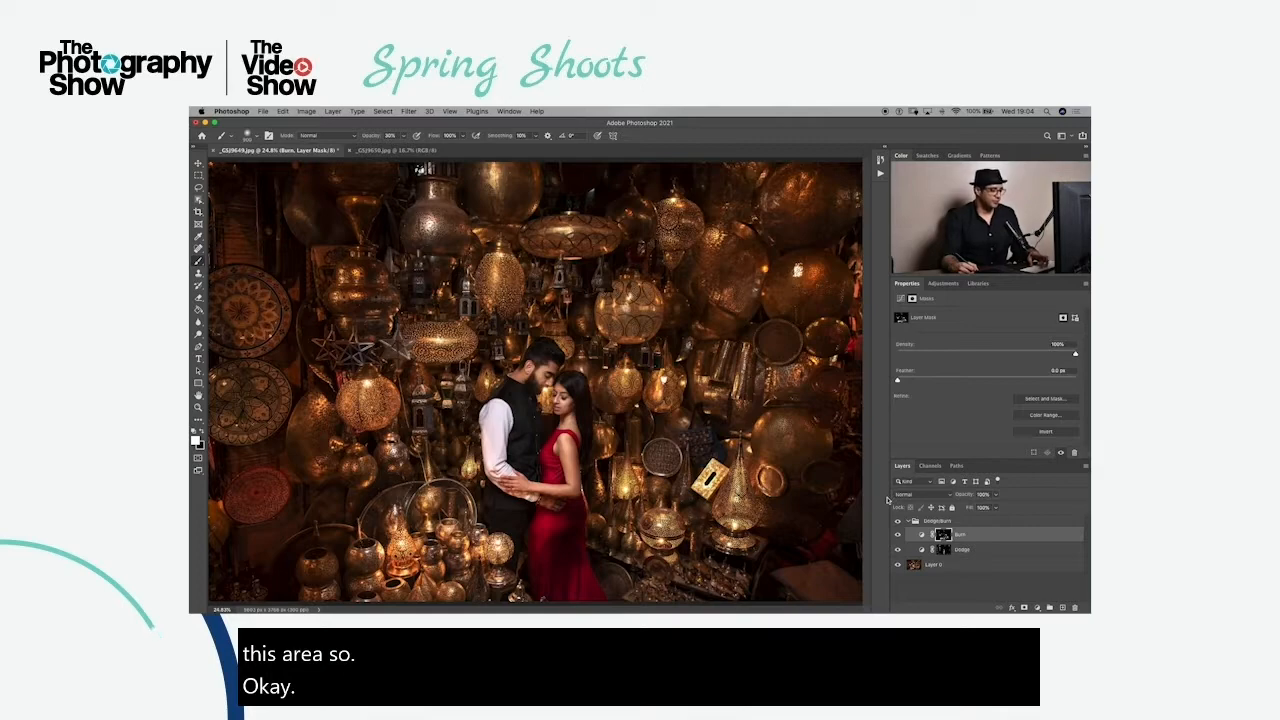
{"action": "key", "text": "super+minus"}
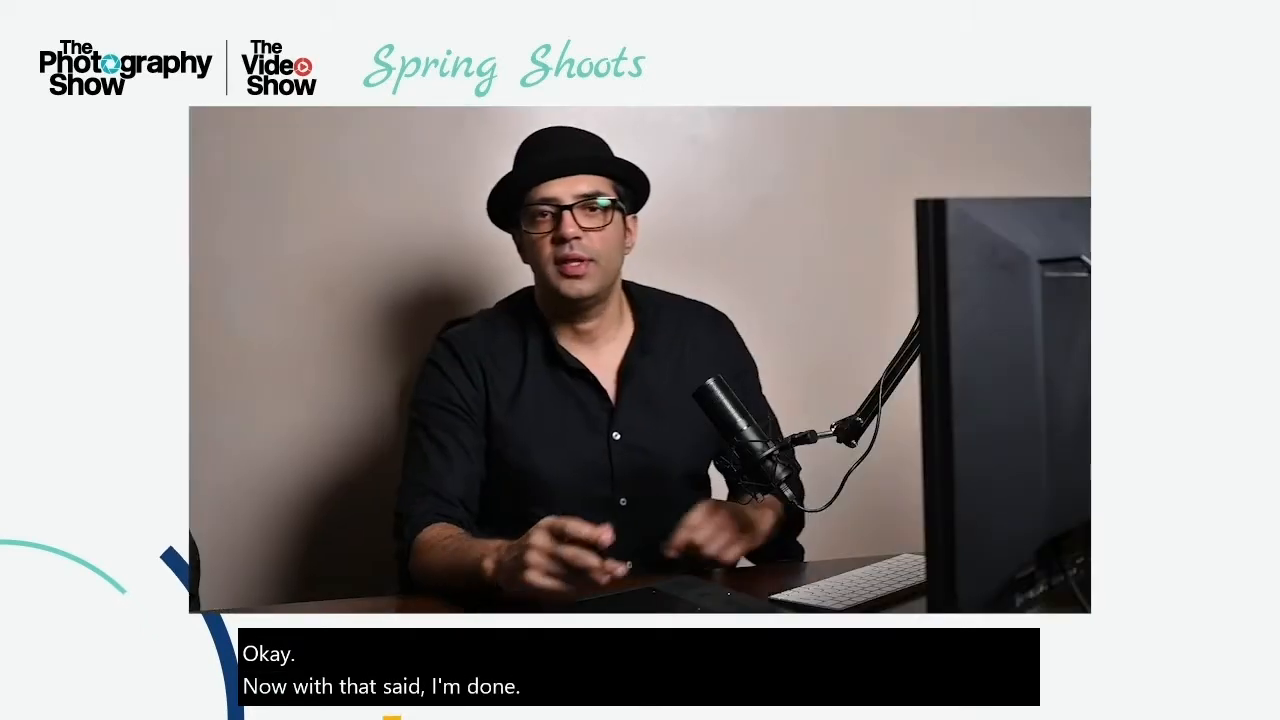
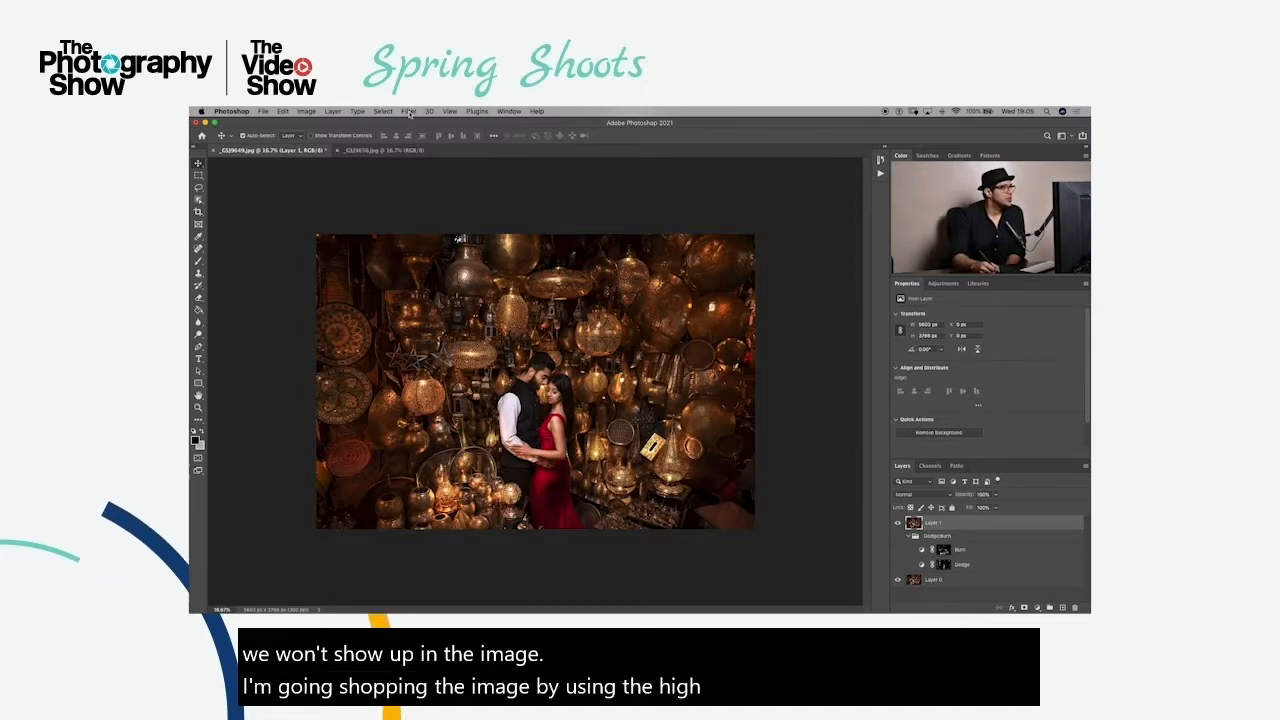
Apply a High Pass filter with a 1.5-pixel radius to Layer 1 and set its blending mode to Overlay
{"action": "left_click", "coordinate": [410, 112]}
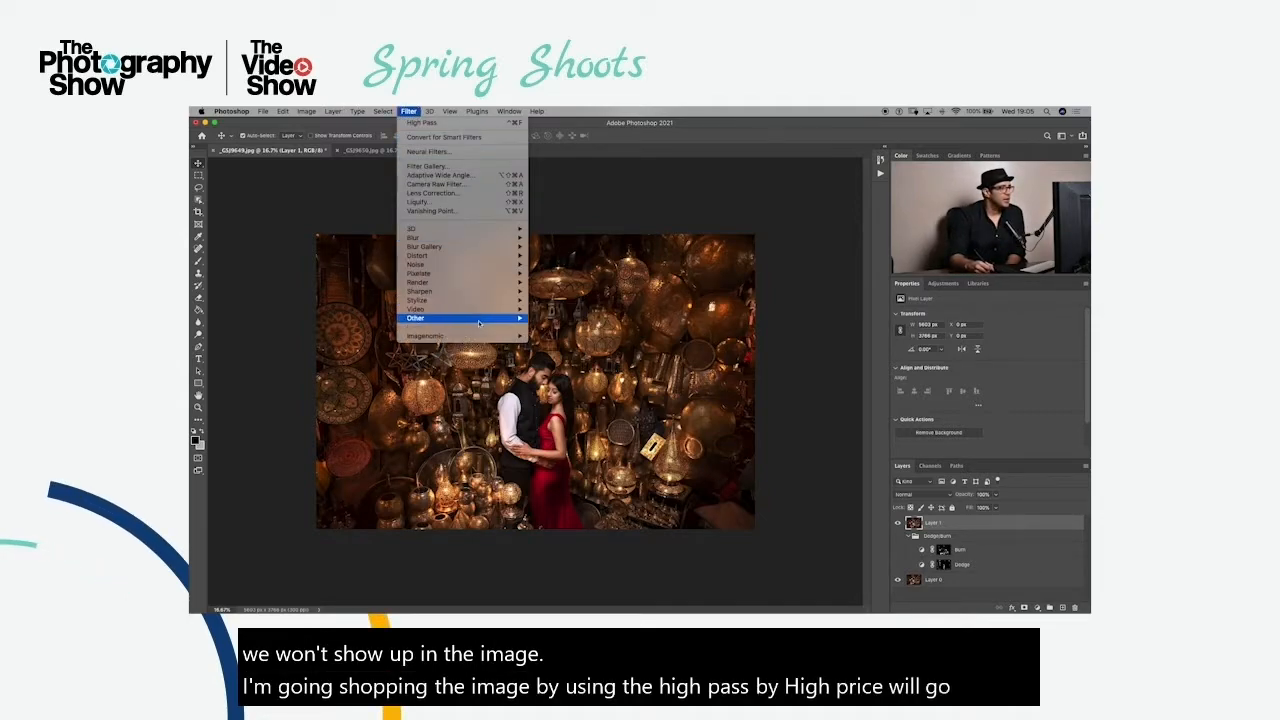
{"action": "mouse_move", "coordinate": [490, 321]}
{"action": "left_click", "coordinate": [556, 327]}
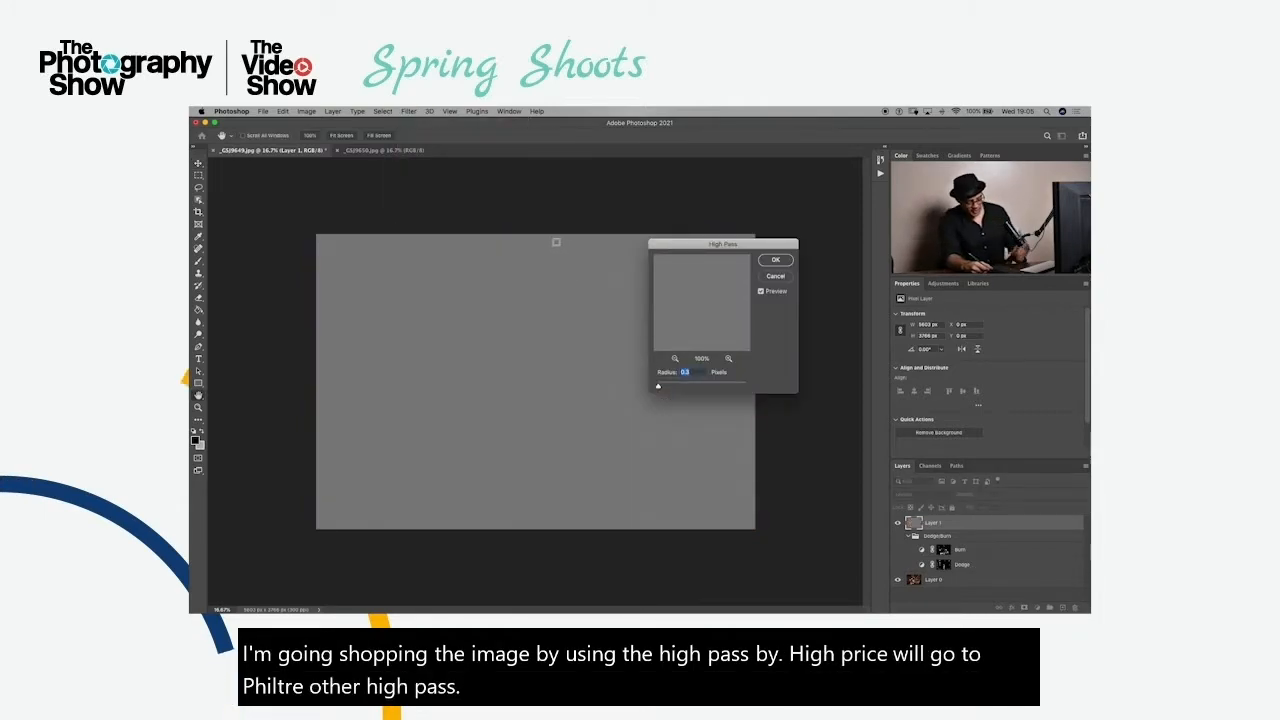
{"action": "key", "text": "super+plus"}
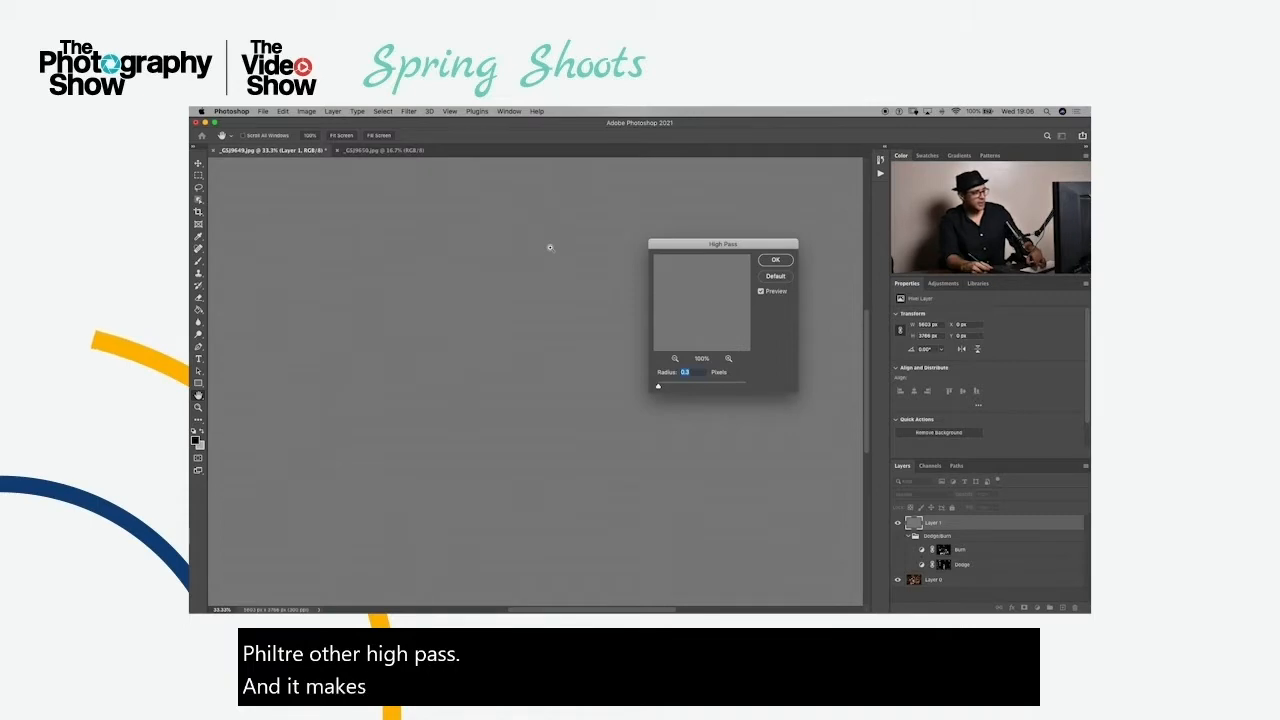
{"action": "key", "text": "super+plus"}
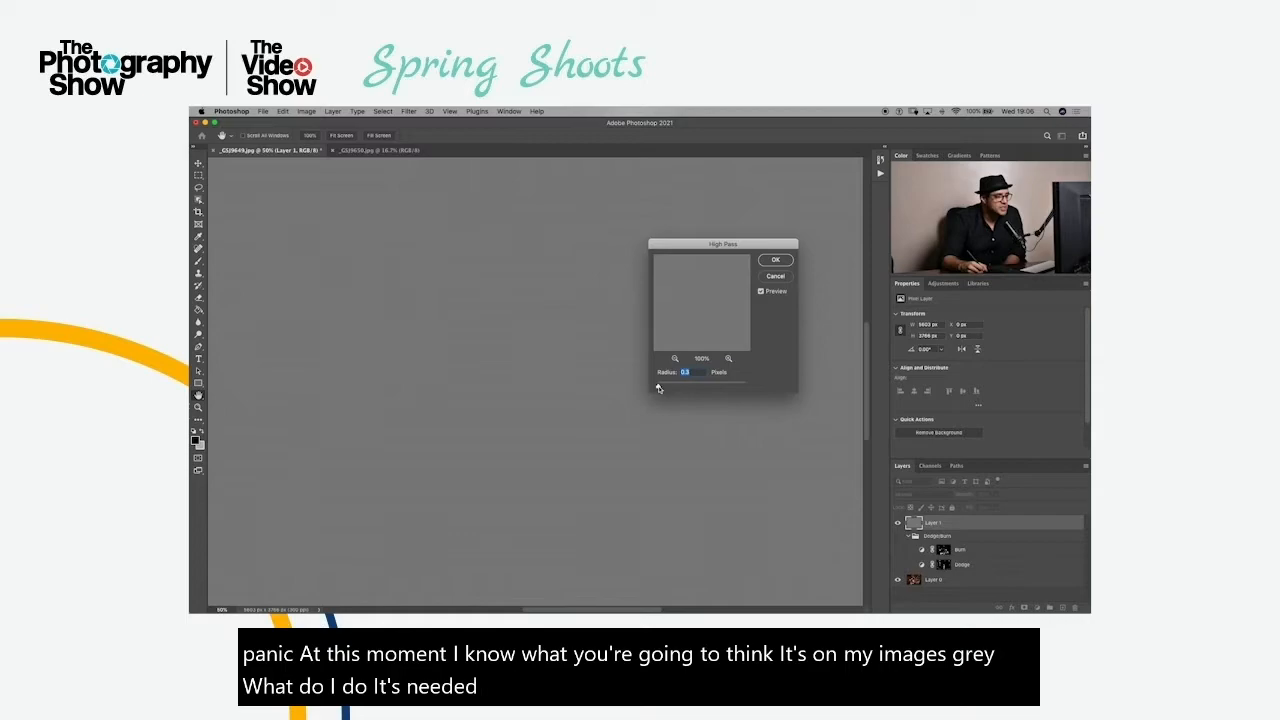
{"action": "mouse_move", "coordinate": [663, 389]}
{"action": "left_mouse_down"}
{"action": "mouse_move", "coordinate": [713, 386]}
{"action": "mouse_move", "coordinate": [659, 389]}
{"action": "left_mouse_up"}
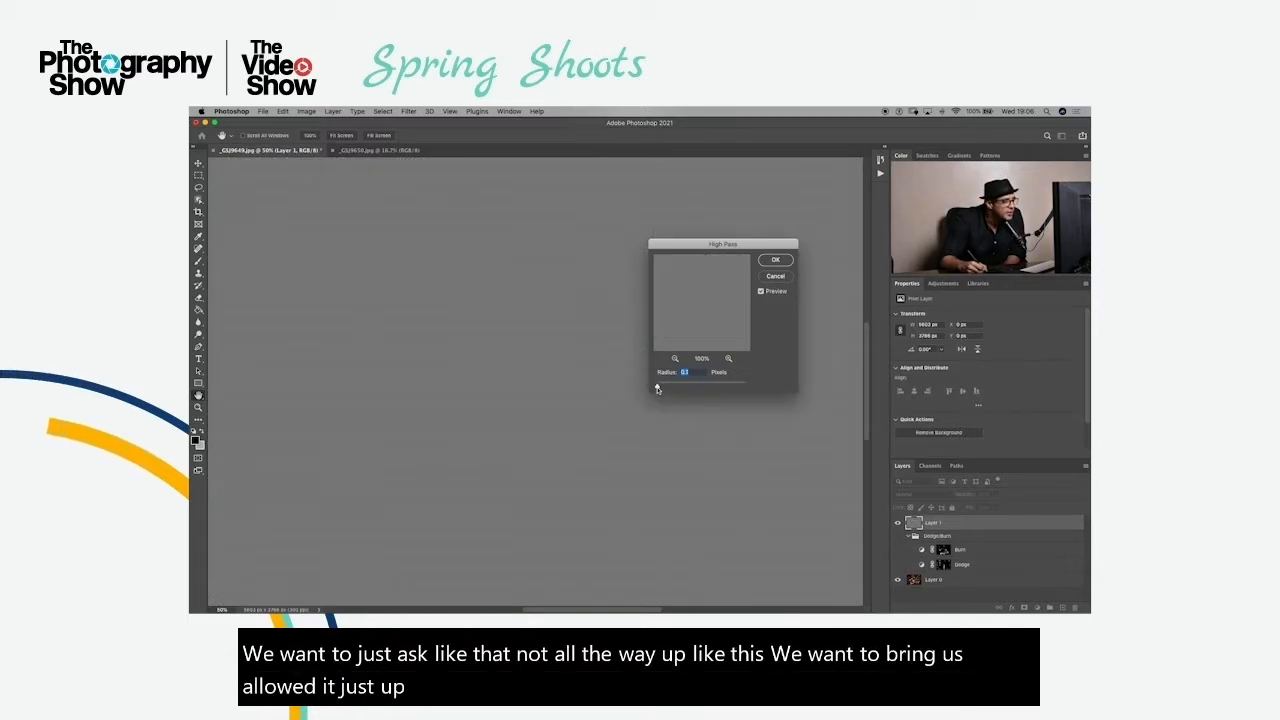
{"action": "left_click_drag", "start_coordinate": [657, 389], "coordinate": [663, 389]}
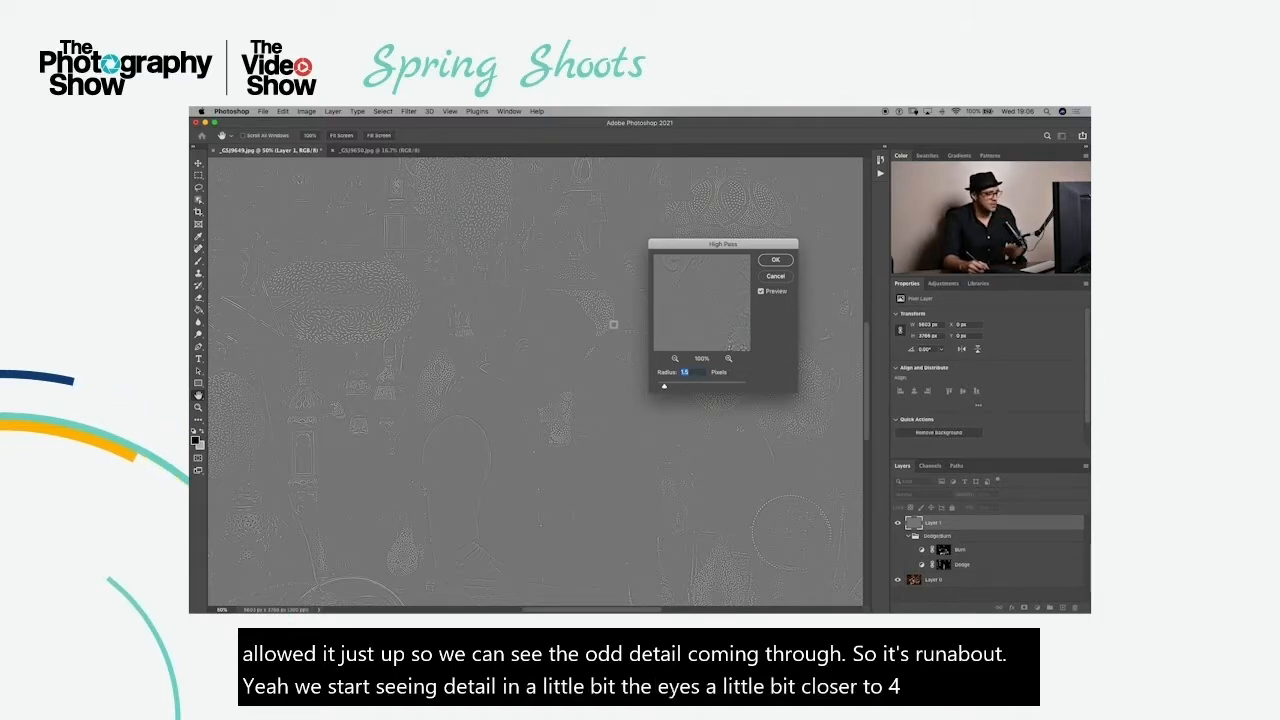
{"action": "key", "text": "alt"}
{"action": "key", "text": "super+minus"}
{"action": "key", "text": "super+minus"}
{"action": "key", "text": "super+minus"}
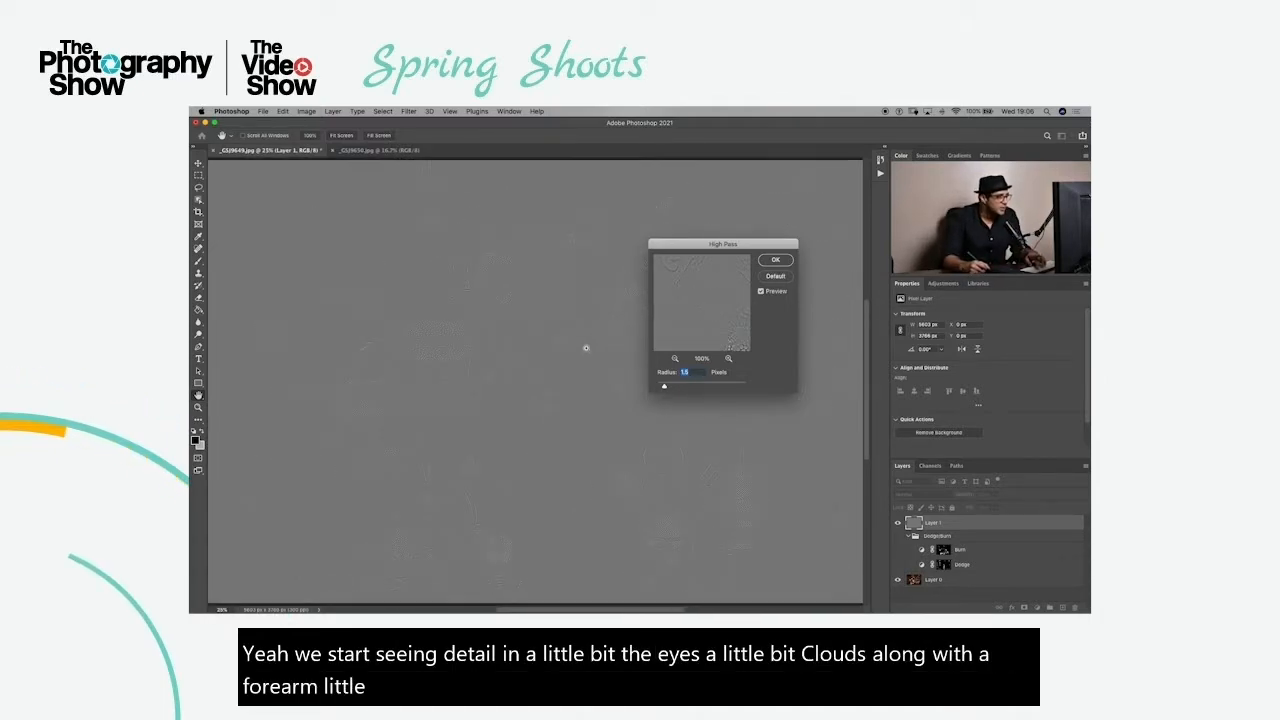
{"action": "key", "text": "super+plus"}
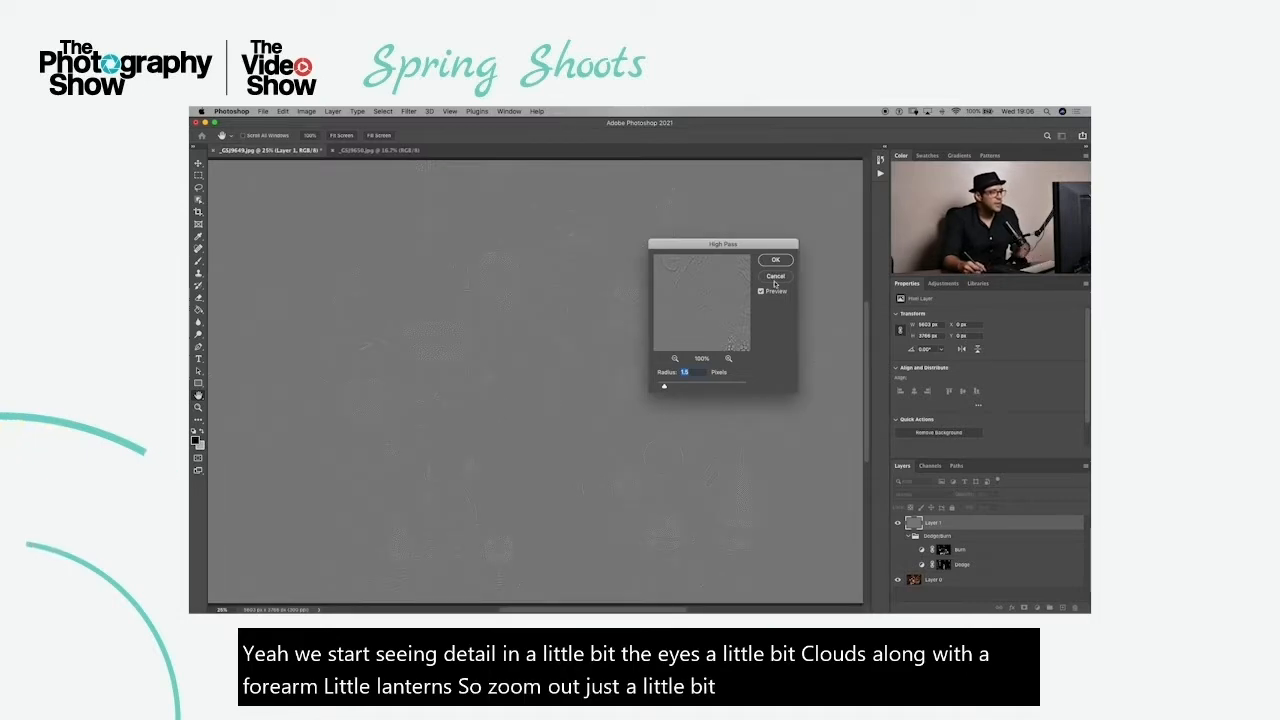
{"action": "left_click", "coordinate": [777, 262]}
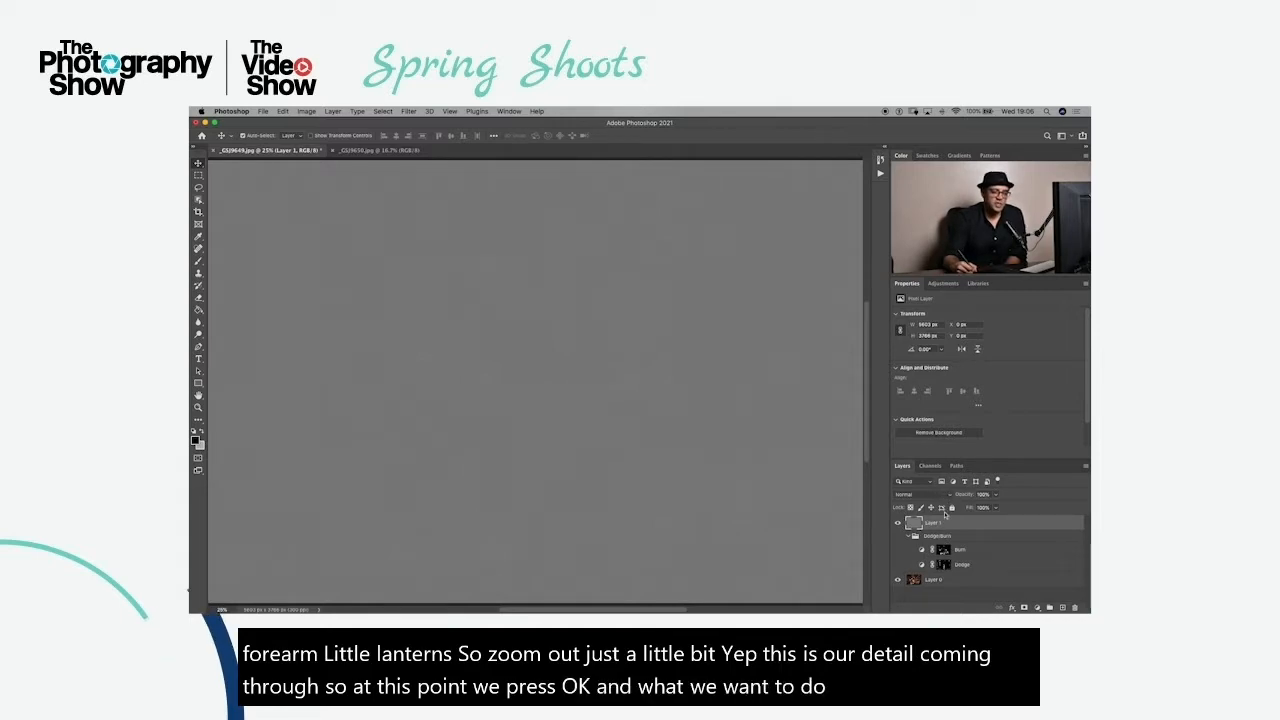
{"action": "left_click", "coordinate": [946, 494]}
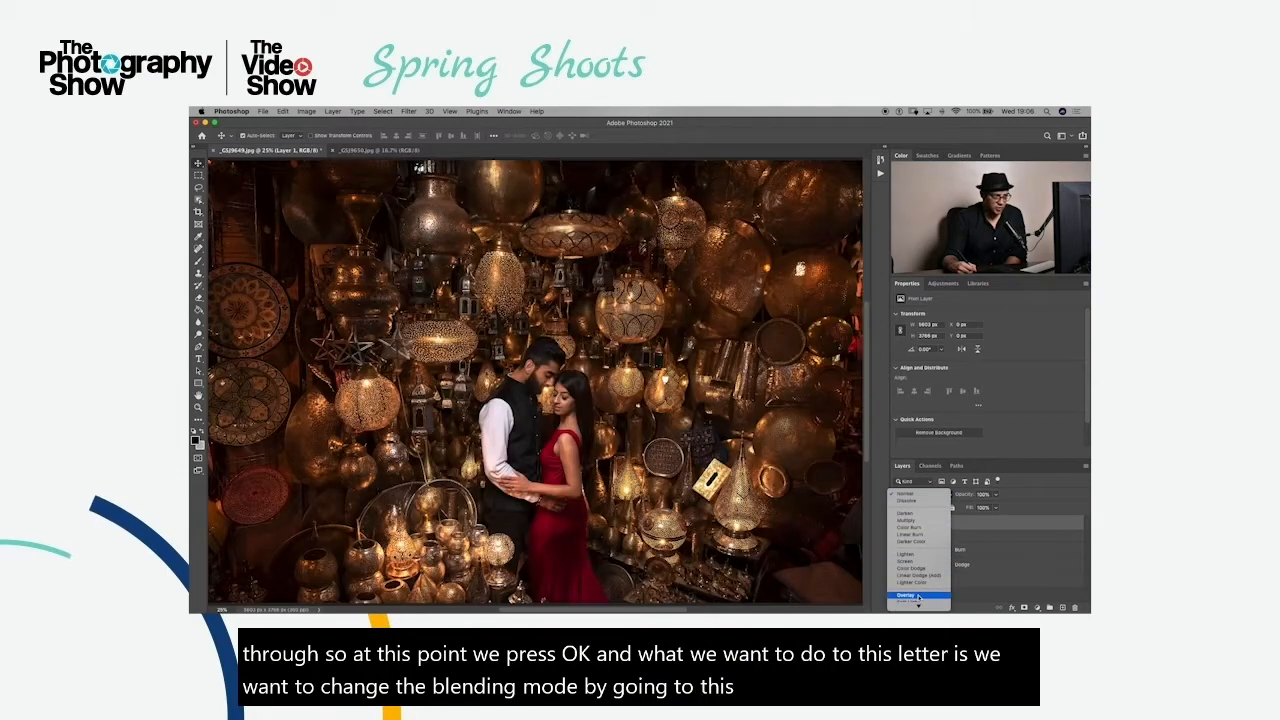
{"action": "left_click", "coordinate": [917, 596]}
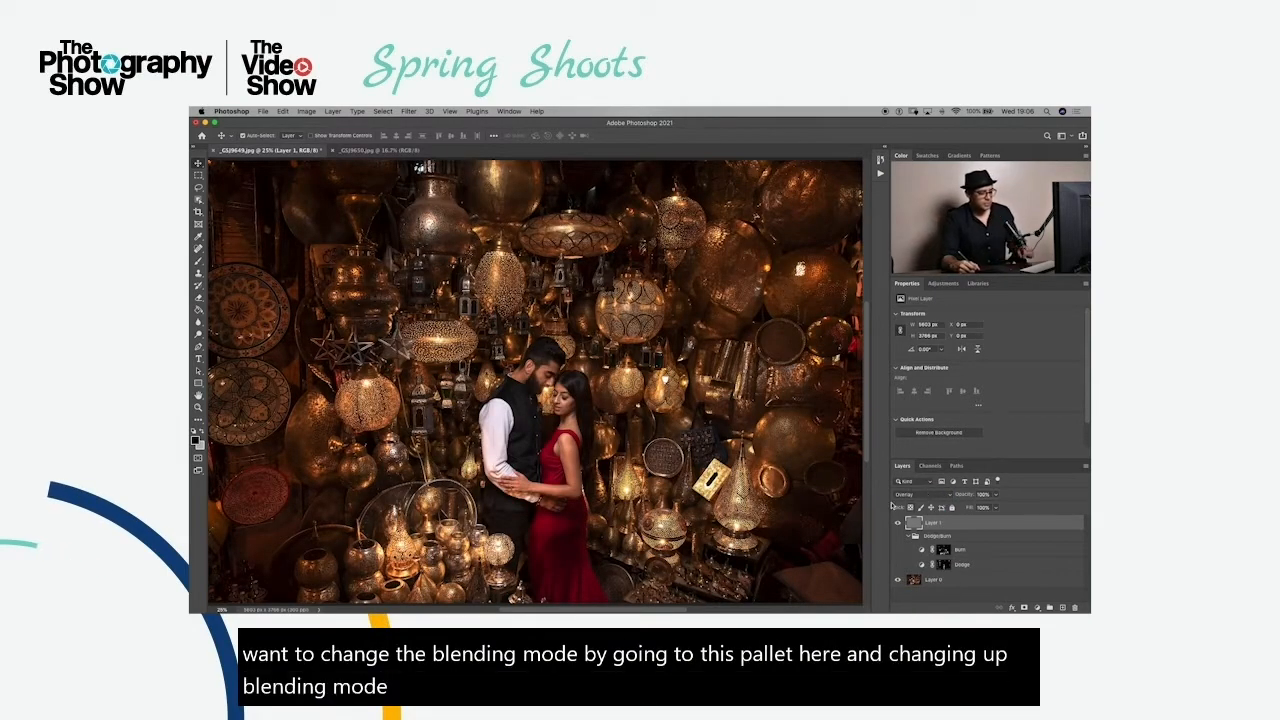
Compare the lanterns and the couple up close with the High Pass layer hidden and shown
{"action": "scroll", "coordinate": [620, 408], "scroll_direction": "up", "scroll_amount": 3}
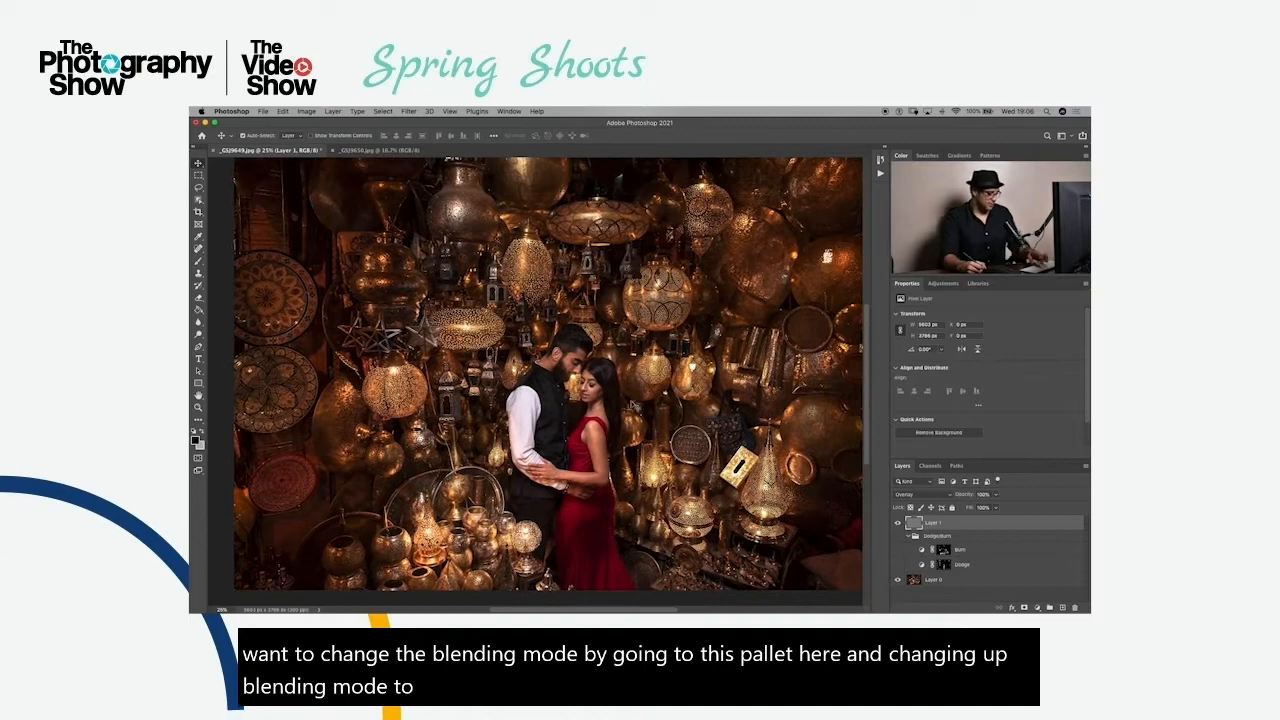
{"action": "scroll", "coordinate": [635, 402], "scroll_direction": "up", "scroll_amount": 3}
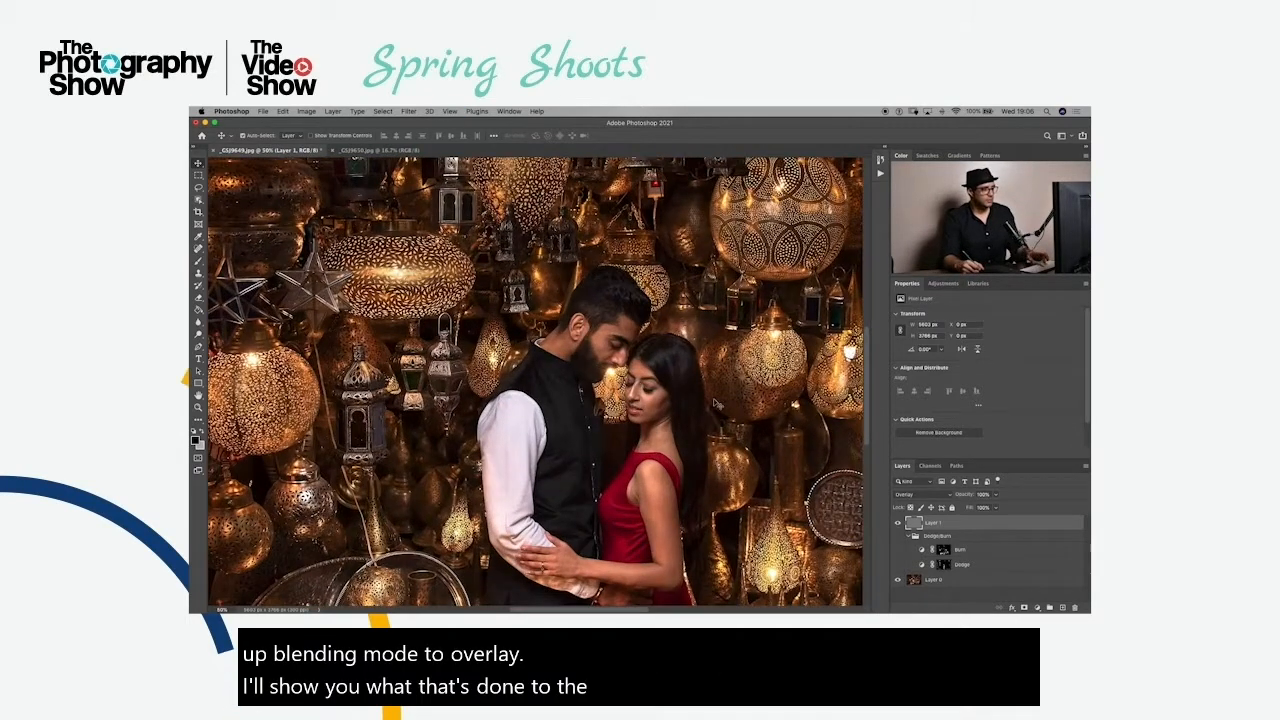
{"action": "scroll", "coordinate": [535, 380], "scroll_direction": "right", "scroll_amount": 2}
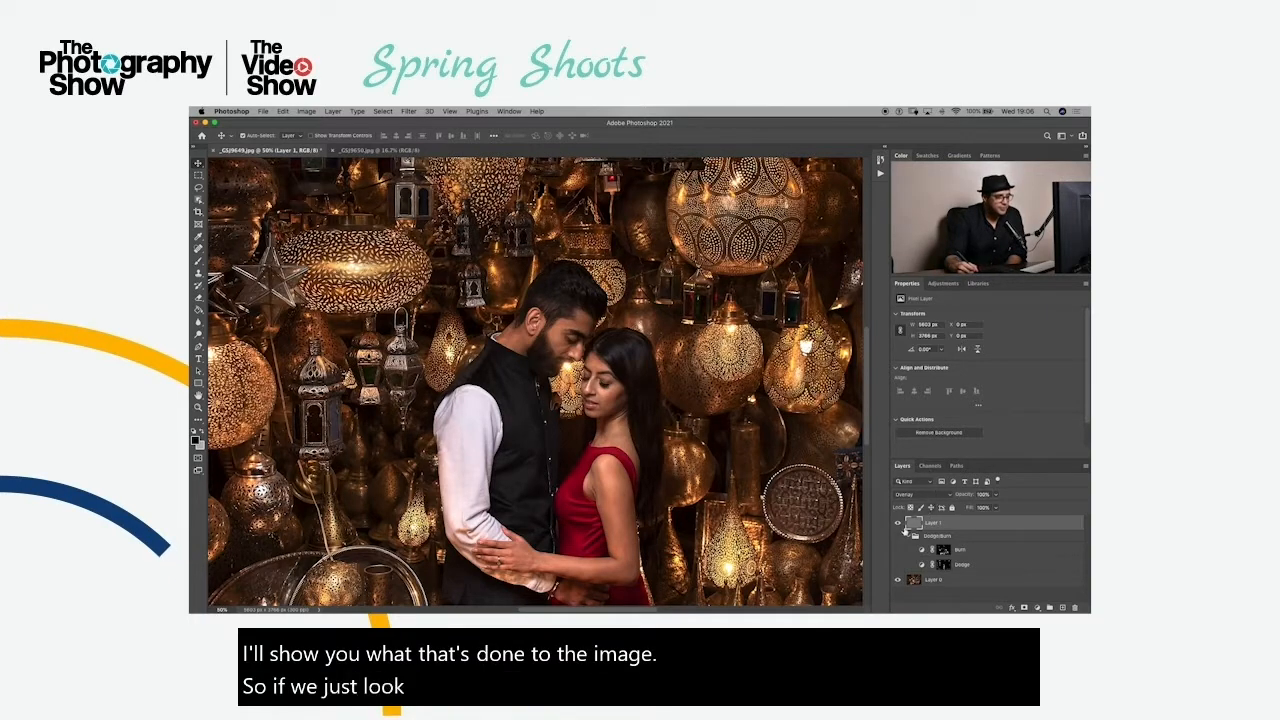
{"action": "left_click", "coordinate": [897, 522]}
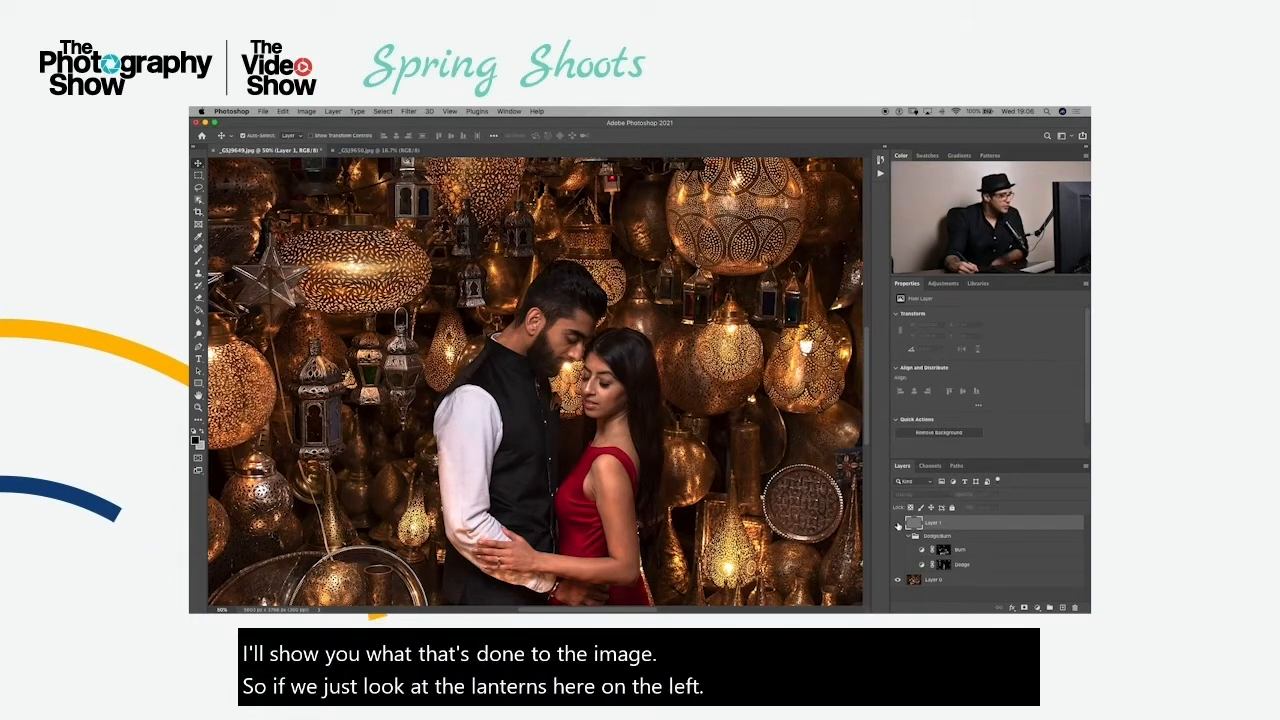
{"action": "left_click_drag", "start_coordinate": [580, 400], "coordinate": [786, 400]}
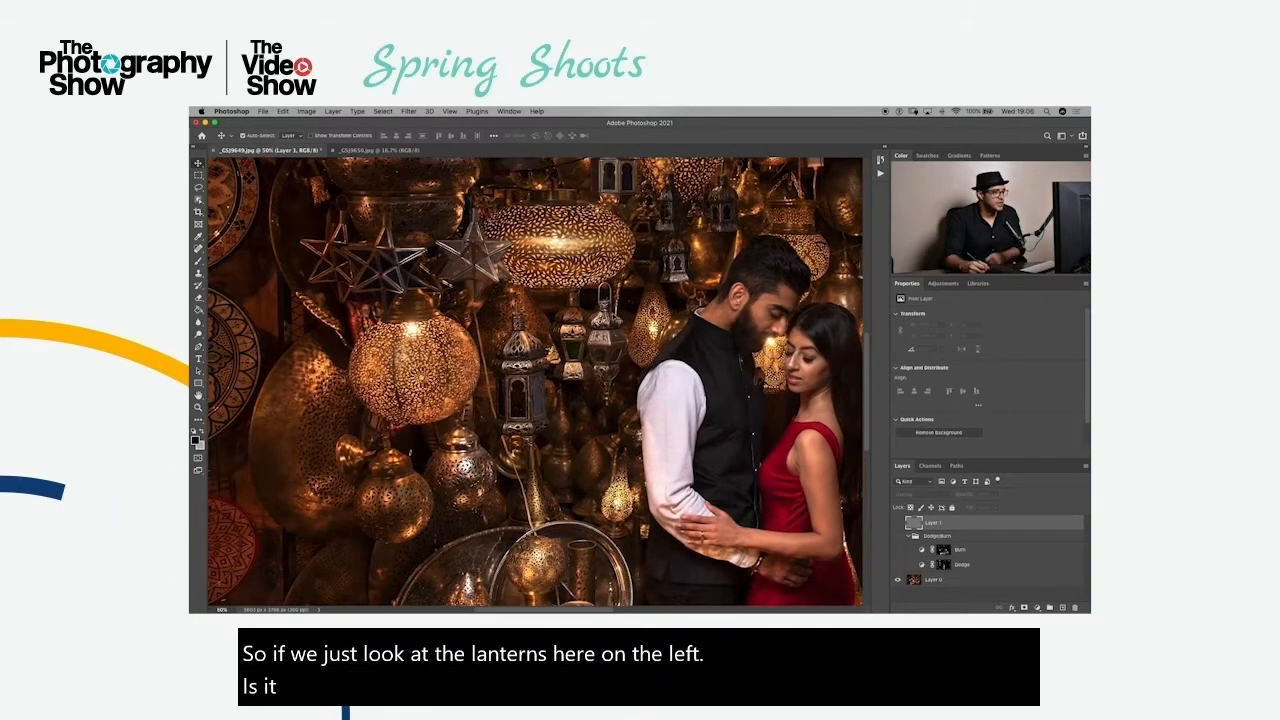
{"action": "key", "text": "super+equal"}
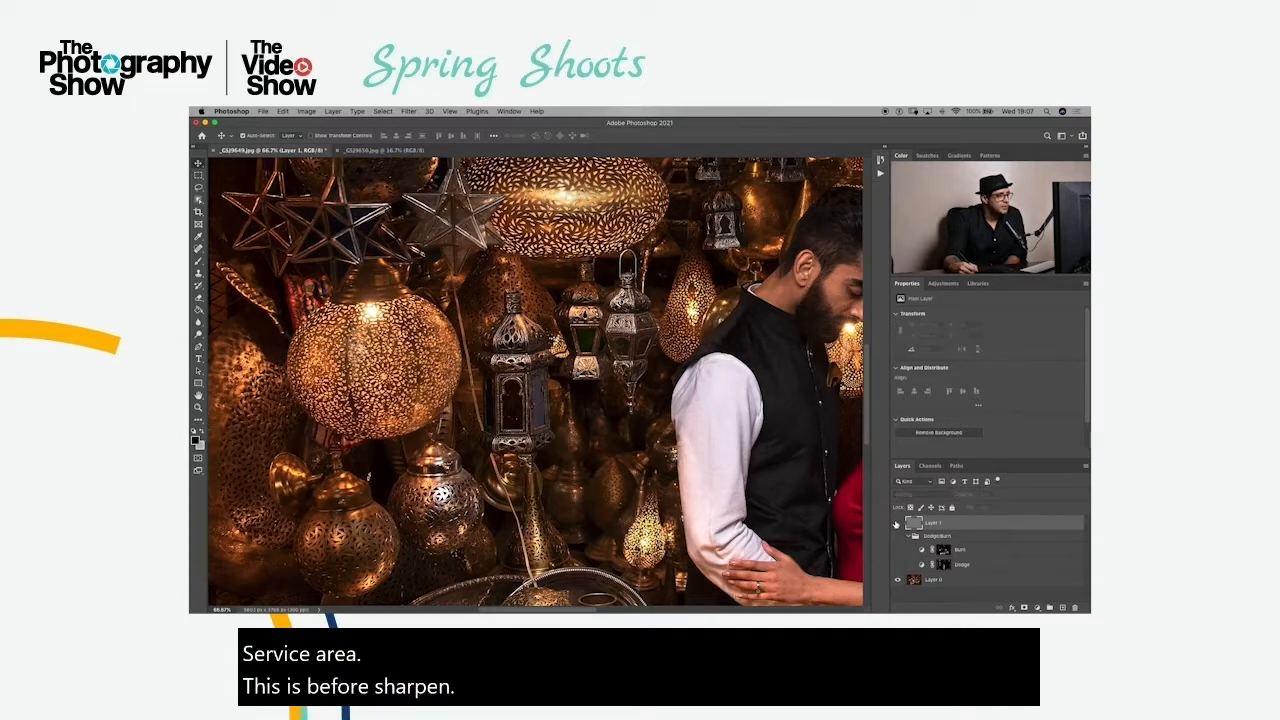
{"action": "left_click", "coordinate": [896, 523]}
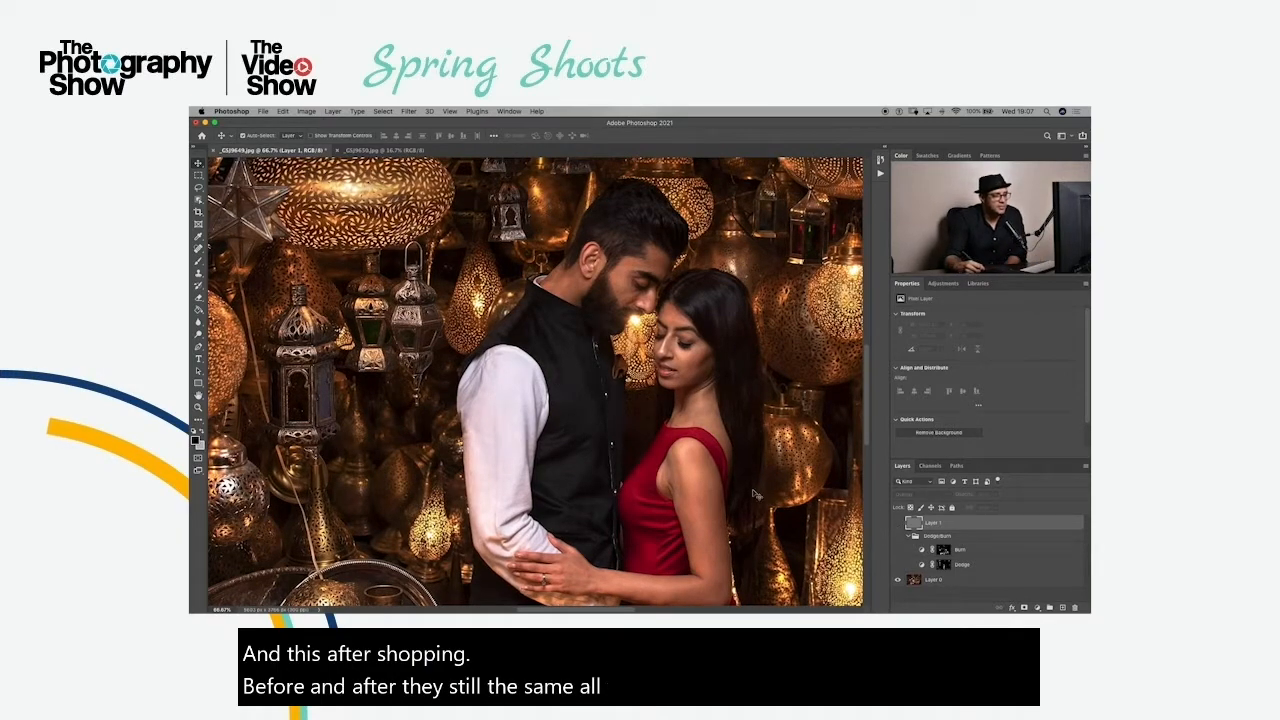
{"action": "left_click", "coordinate": [896, 523]}
{"action": "left_click", "coordinate": [895, 523]}
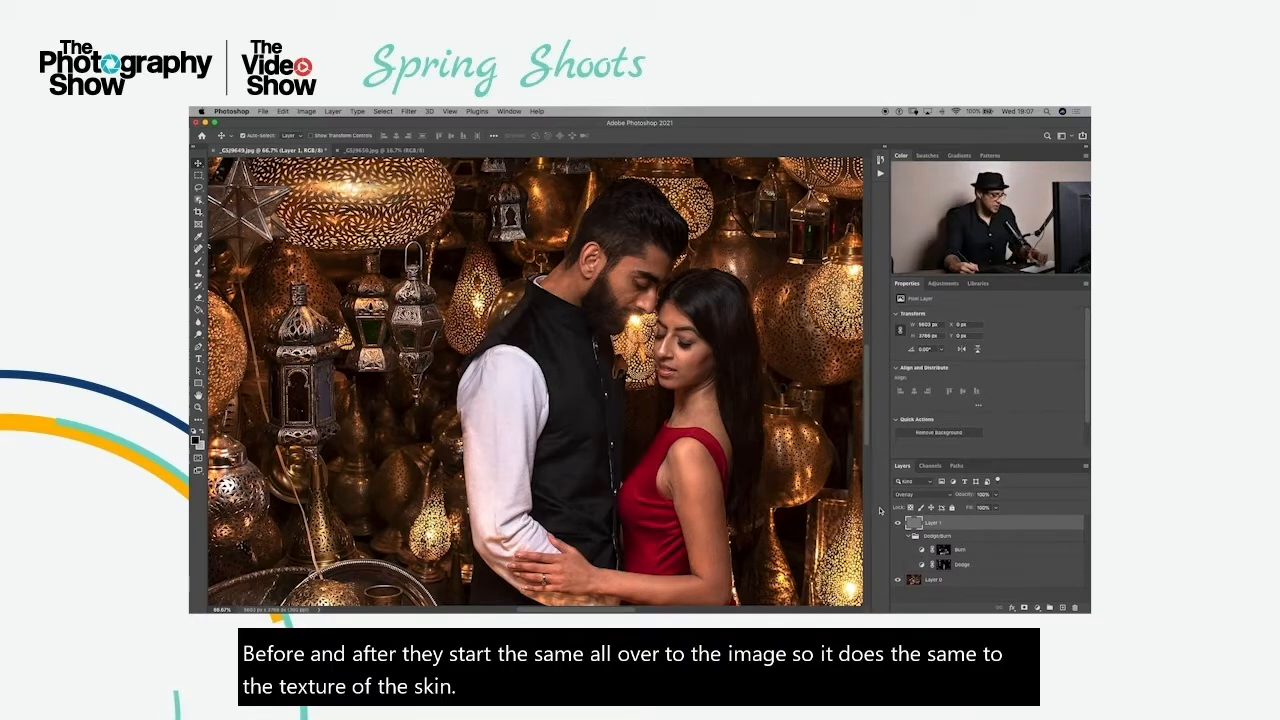
Add a white layer mask to the High Pass sharpening layer
{"action": "key", "text": "super+minus"}
{"action": "key", "text": "super+minus"}
{"action": "key", "text": "super+minus"}
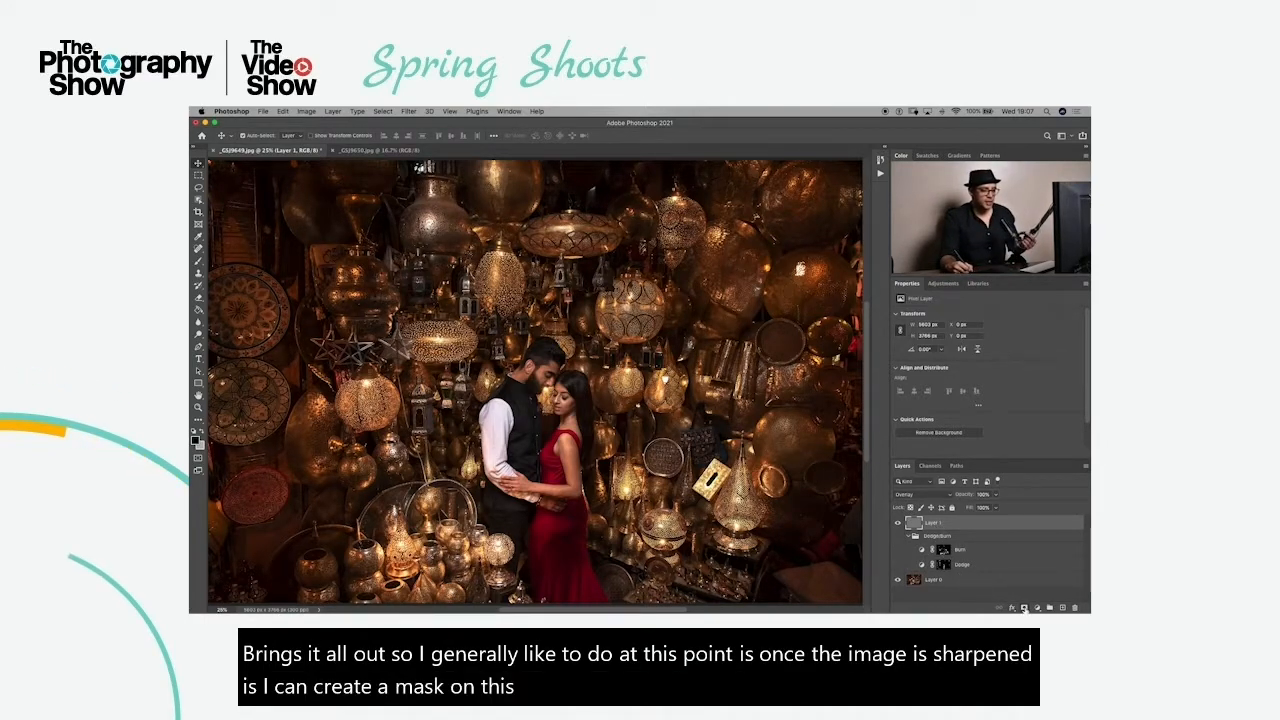
{"action": "left_click", "coordinate": [1024, 608]}
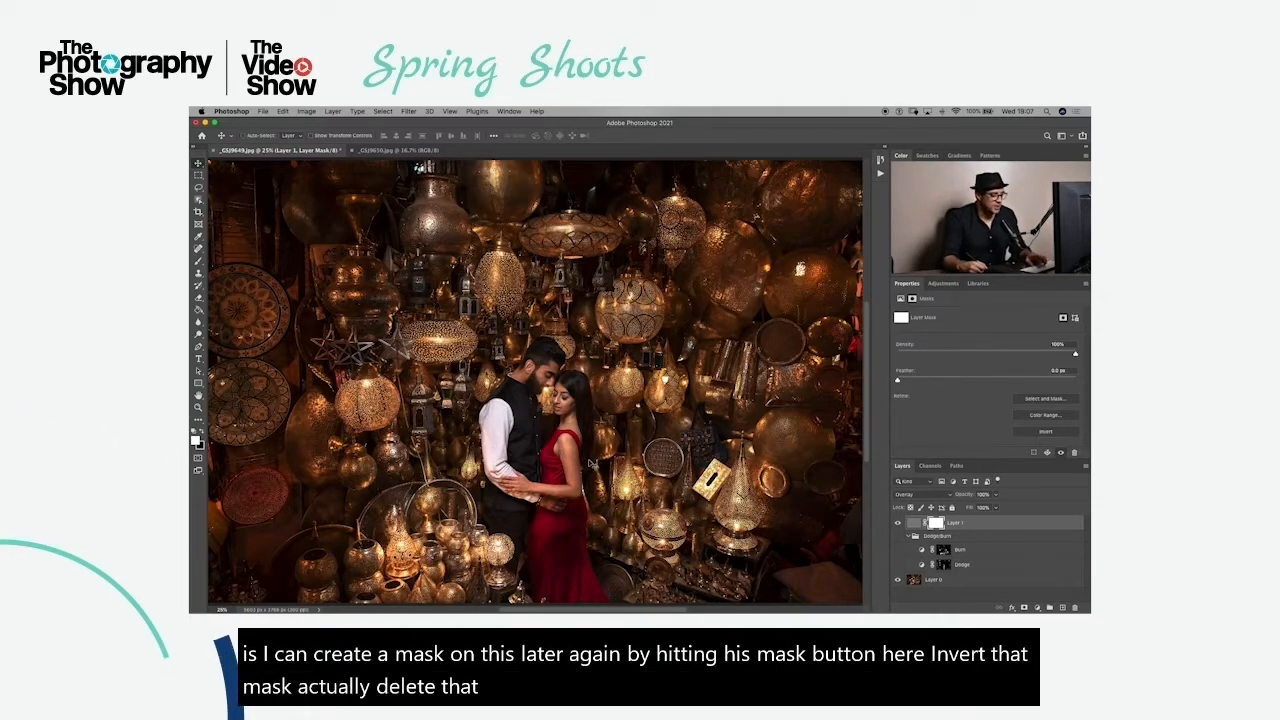
Mask the sharpening off the groom's face using a much smaller black brush at a higher opacity
{"action": "key", "text": "super+plus"}
{"action": "key", "text": "super+plus"}
{"action": "key", "text": "super+plus"}
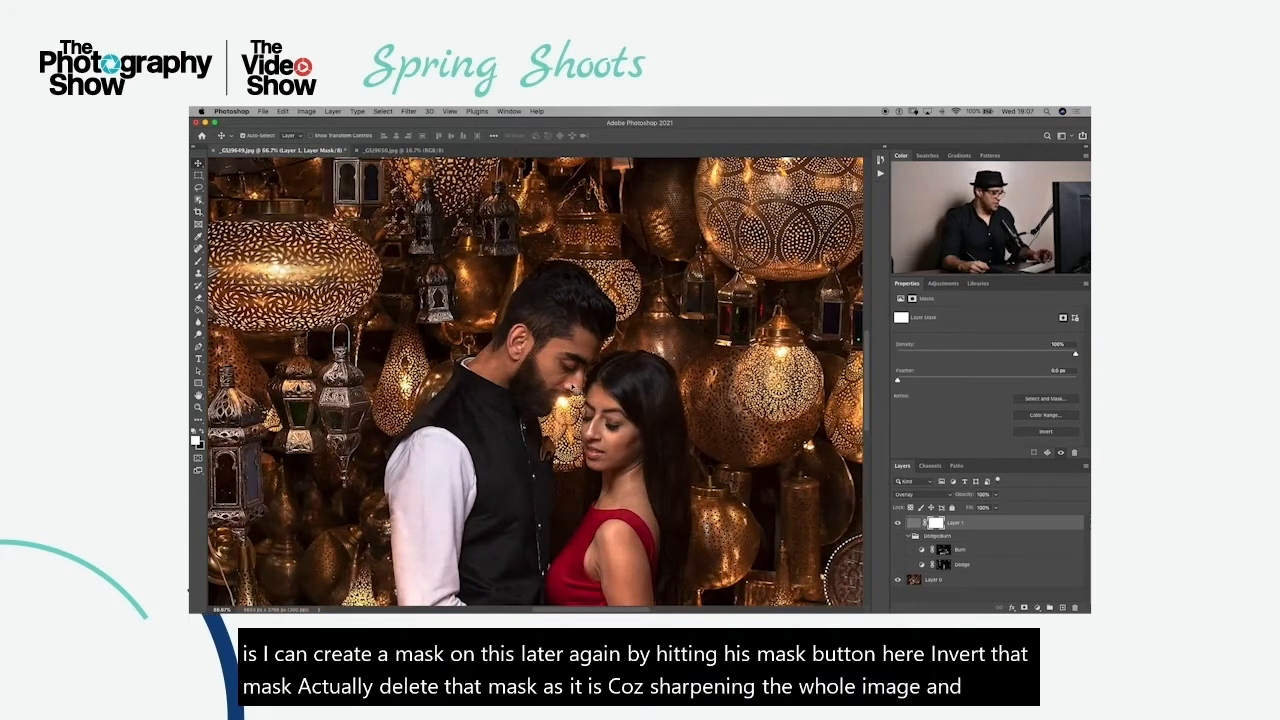
{"action": "key", "text": "b"}
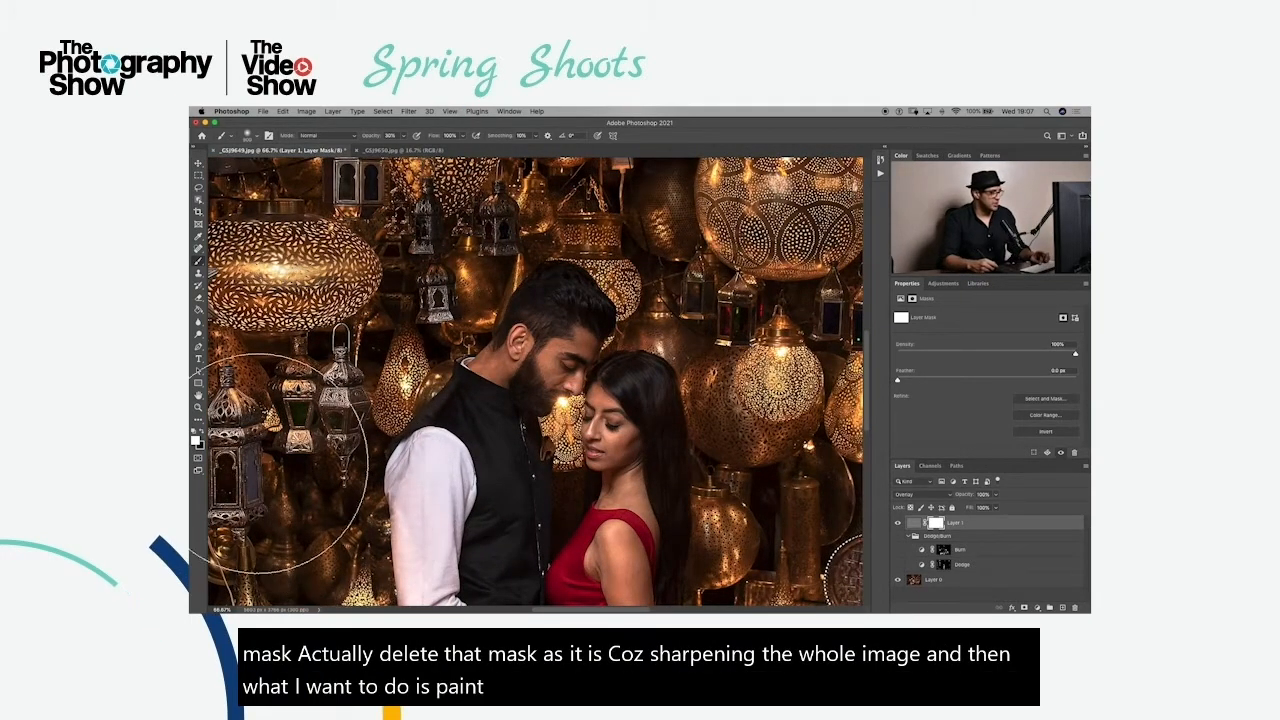
{"action": "key", "text": "x"}
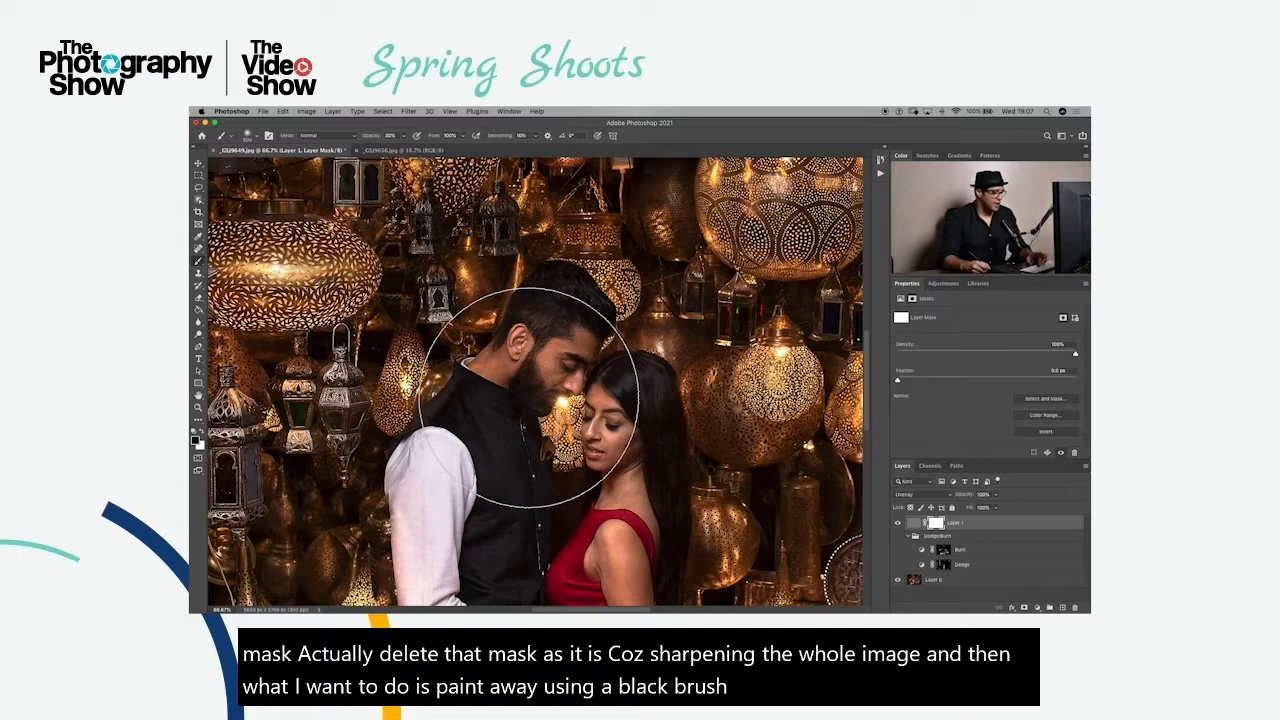
{"action": "key", "text": "p"}
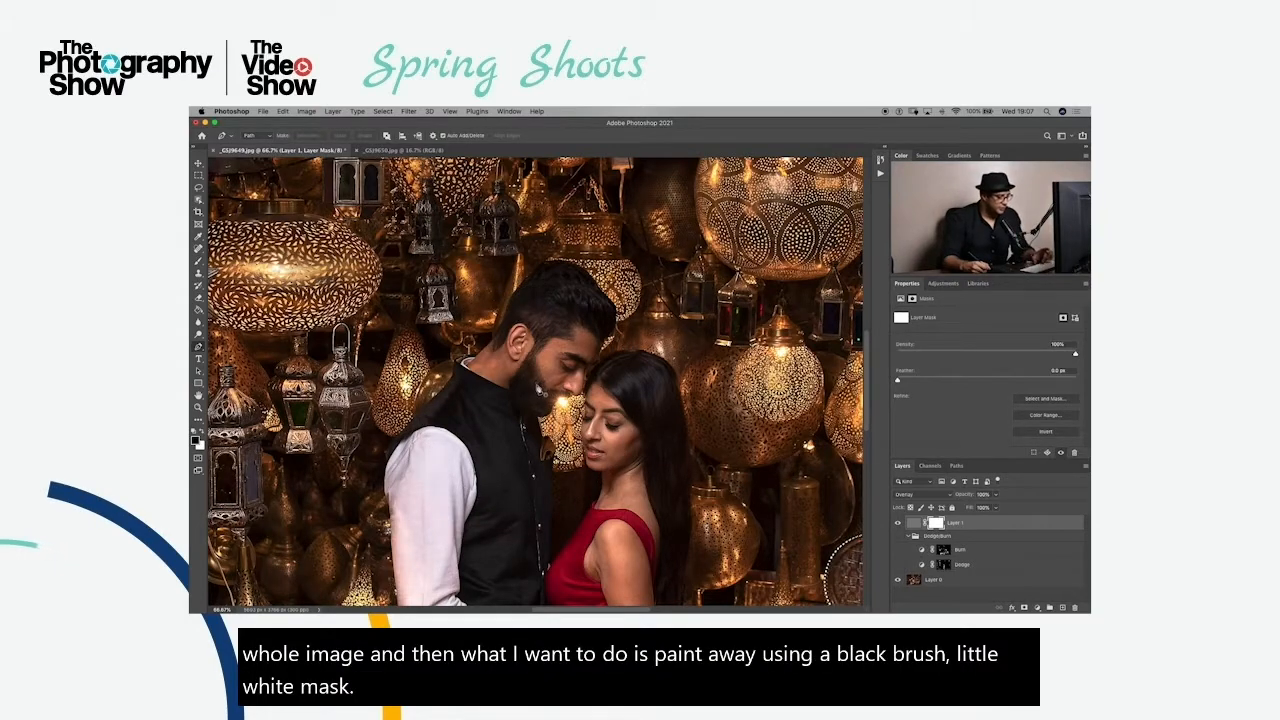
{"action": "key", "text": "b"}
{"action": "key", "text": "bracketleft"}
{"action": "key", "text": "bracketleft"}
{"action": "key", "text": "bracketleft"}
{"action": "key", "text": "bracketleft"}
{"action": "key", "text": "bracketleft"}
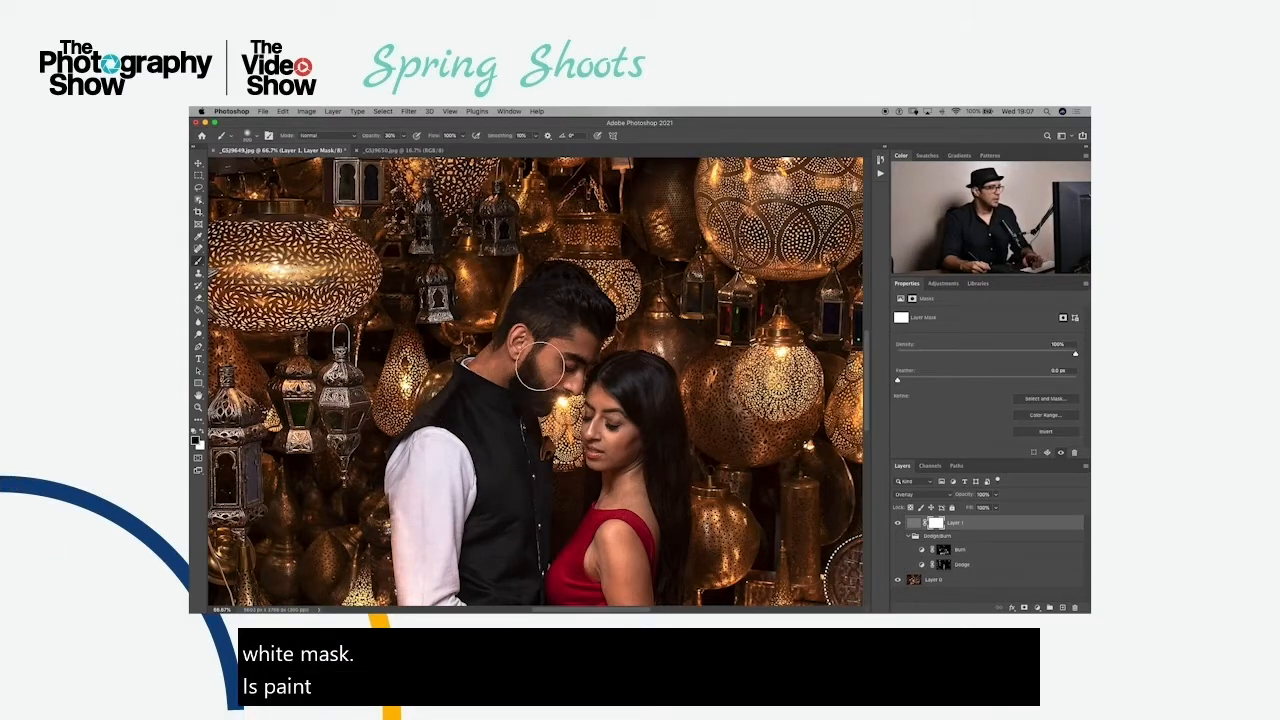
{"action": "left_click_drag", "start_coordinate": [404, 141], "coordinate": [432, 148]}
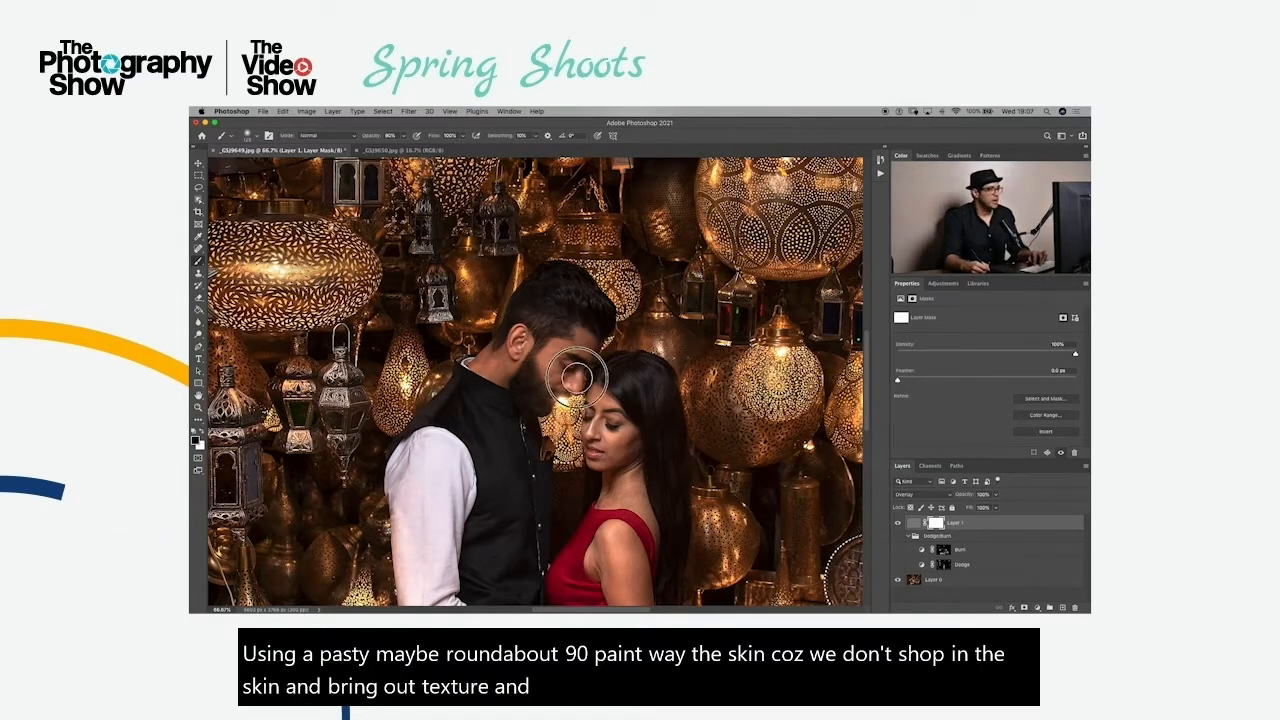
Paint away the sharpening on the couple's hands and arms on the High Pass layer's mask
{"action": "scroll", "coordinate": [553, 400], "scroll_direction": "down", "scroll_amount": 3}
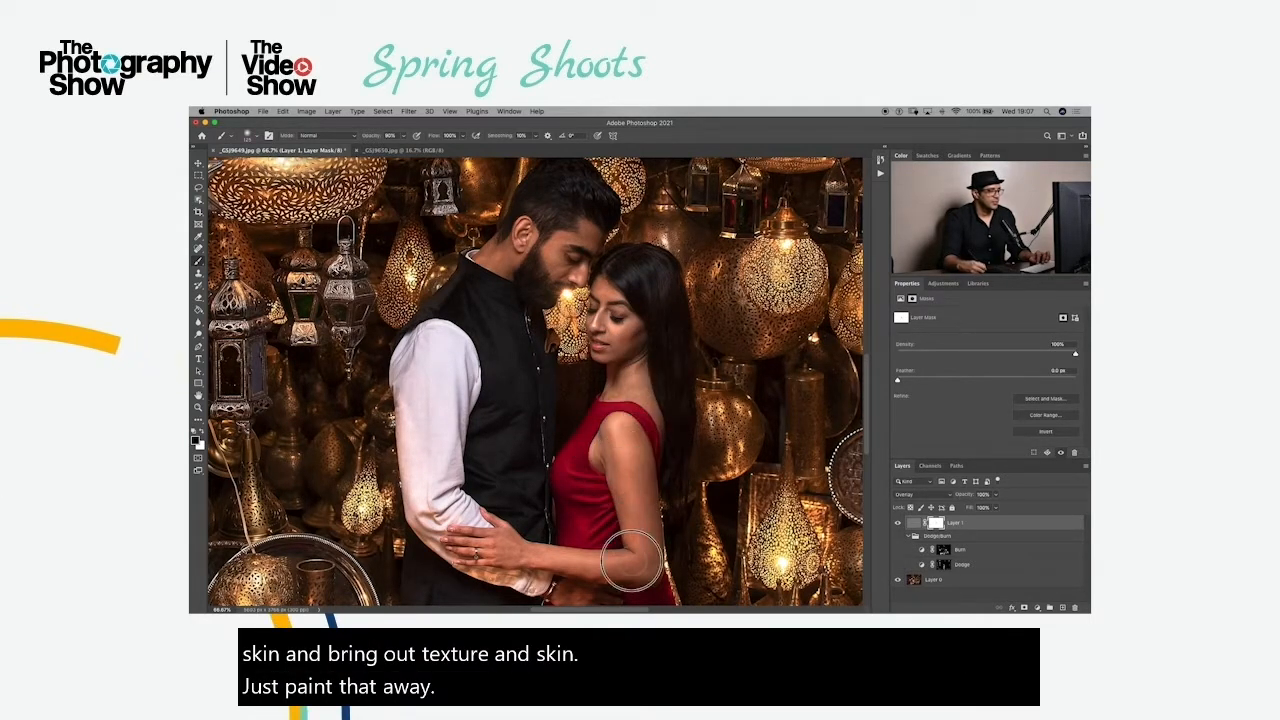
{"action": "scroll", "coordinate": [650, 500], "scroll_direction": "down", "scroll_amount": 4}
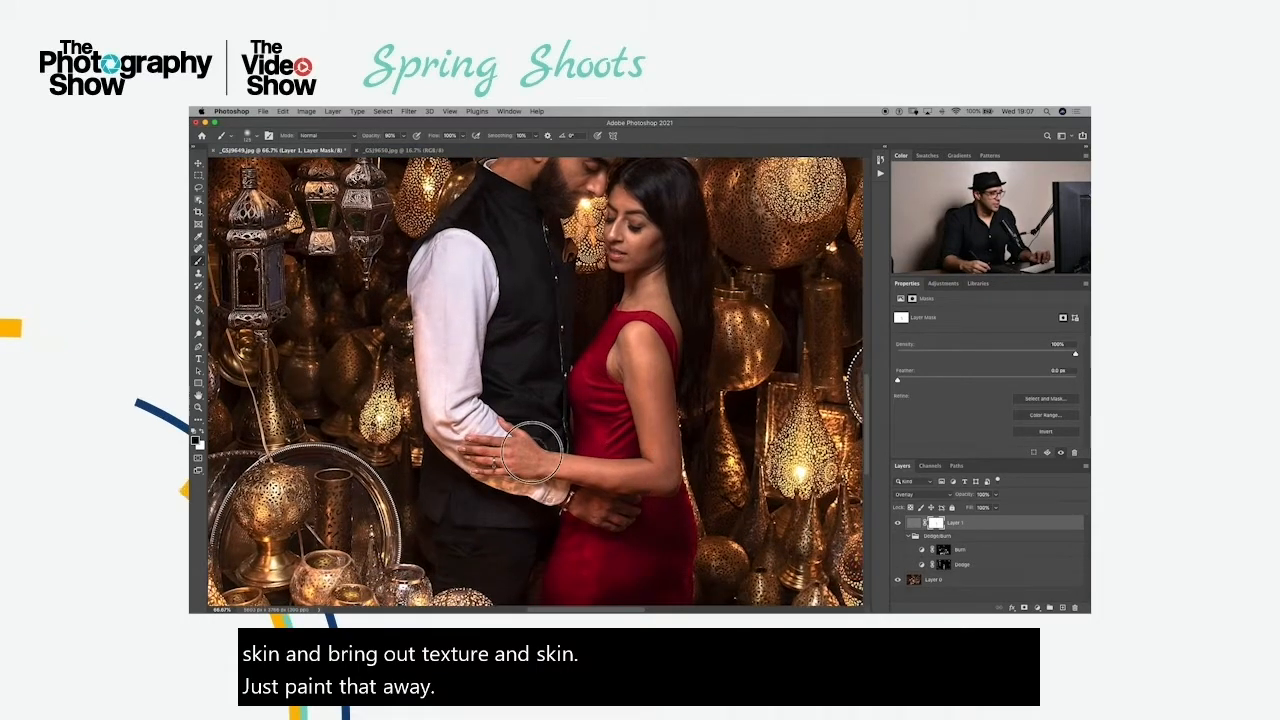
{"action": "mouse_move", "coordinate": [523, 440]}
{"action": "left_mouse_down"}
{"action": "mouse_move", "coordinate": [654, 481]}
{"action": "mouse_move", "coordinate": [603, 471]}
{"action": "mouse_move", "coordinate": [657, 494]}
{"action": "mouse_move", "coordinate": [595, 482]}
{"action": "mouse_move", "coordinate": [606, 517]}
{"action": "left_mouse_up"}
{"action": "scroll", "coordinate": [609, 510], "scroll_direction": "up", "scroll_amount": 5}
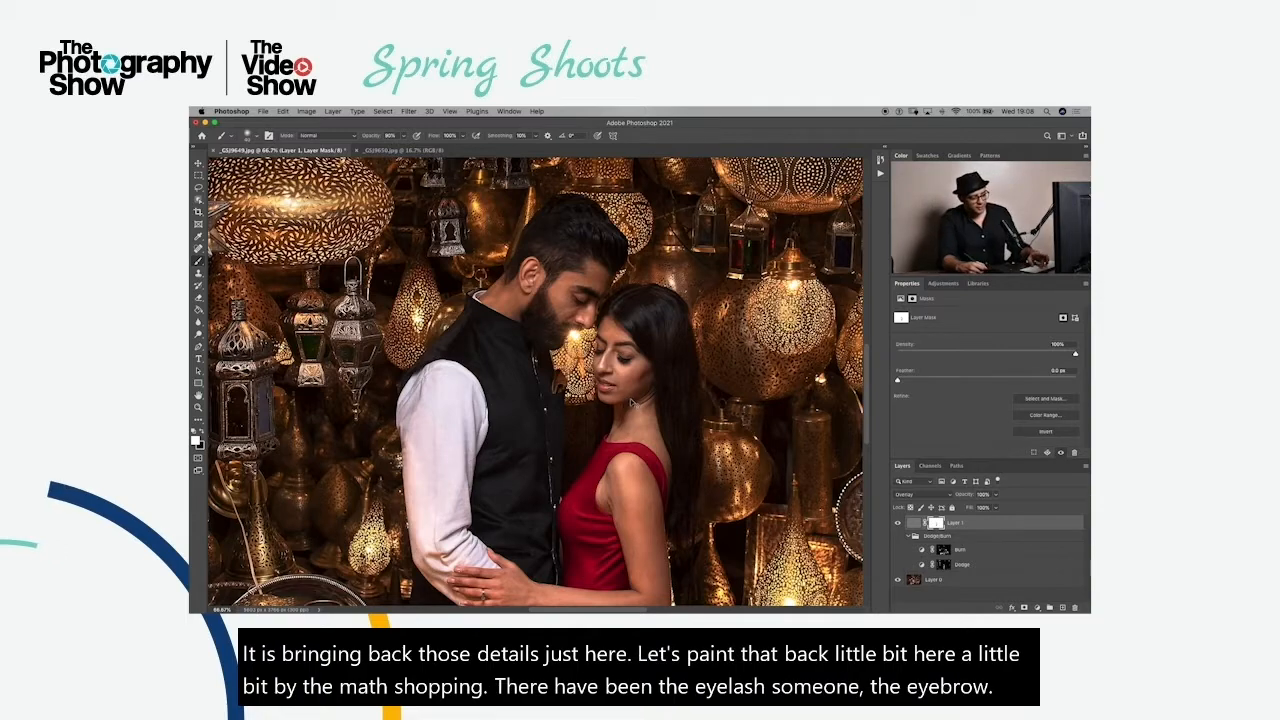
Add a blank layer above the High Pass sharpening layer and select the Gradient tool for the vignette
{"action": "key", "text": "super+minus"}
{"action": "key", "text": "super+minus"}
{"action": "key", "text": "super+minus"}
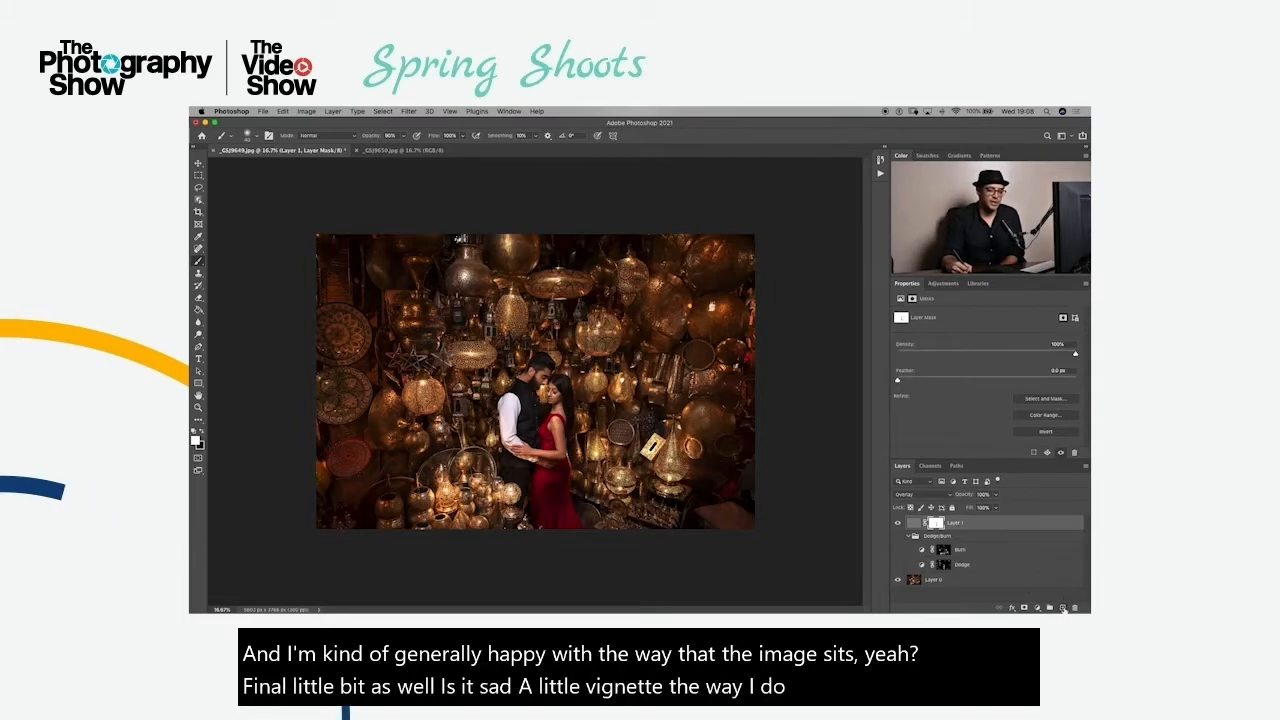
{"action": "left_click", "coordinate": [1062, 608]}
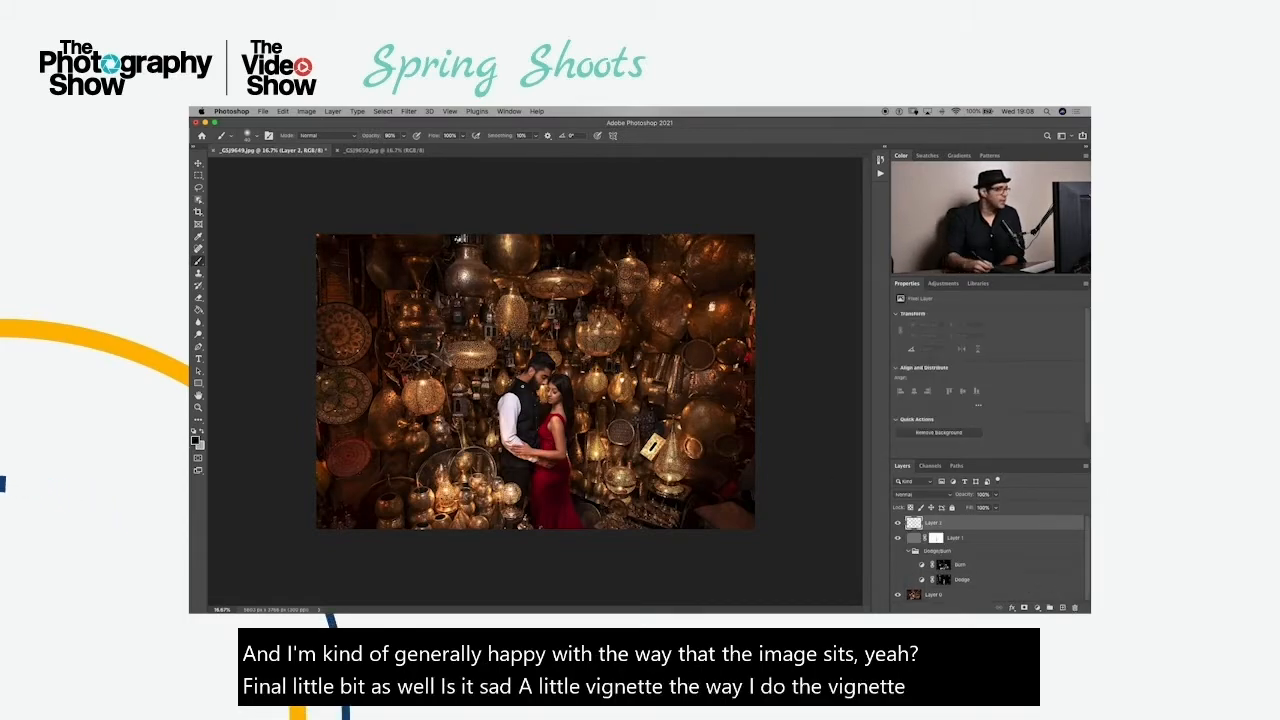
{"action": "left_click", "coordinate": [199, 309]}
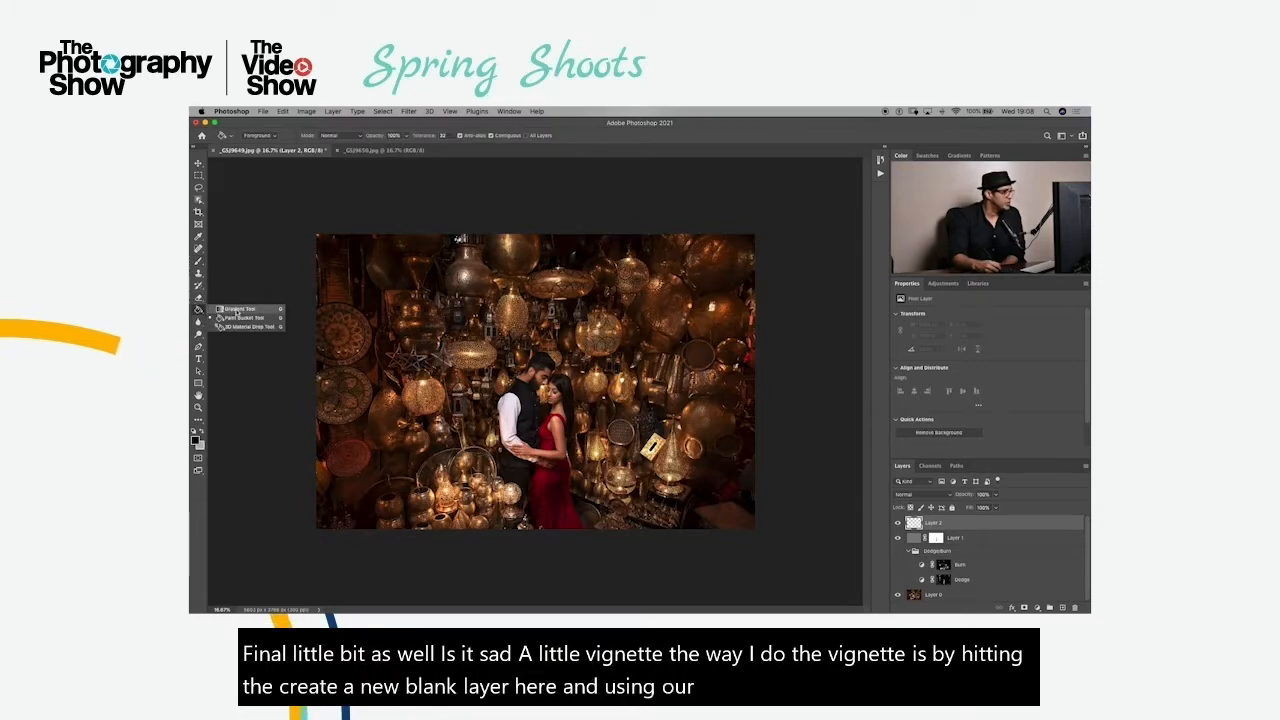
{"action": "left_click", "coordinate": [238, 309]}
Set up a black Foreground to Transparent gradient and lower the tool's opacity to 20%
{"action": "left_click", "coordinate": [277, 135]}
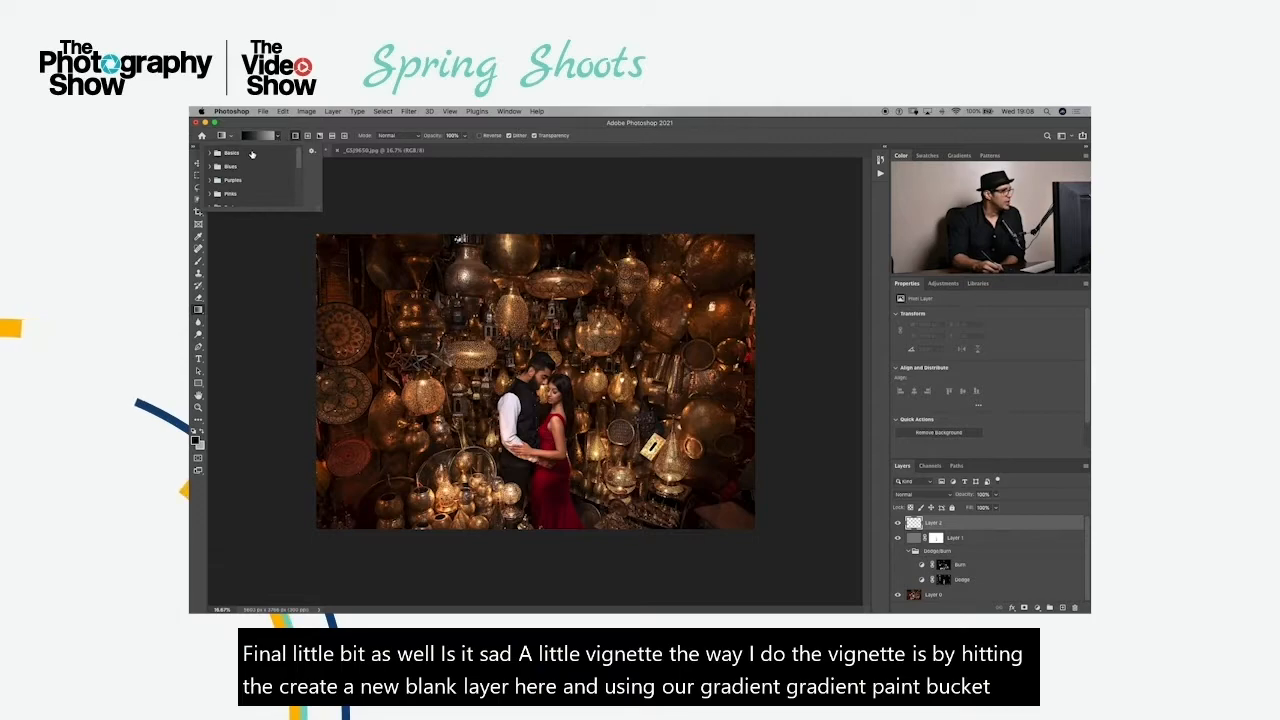
{"action": "left_click", "coordinate": [212, 152]}
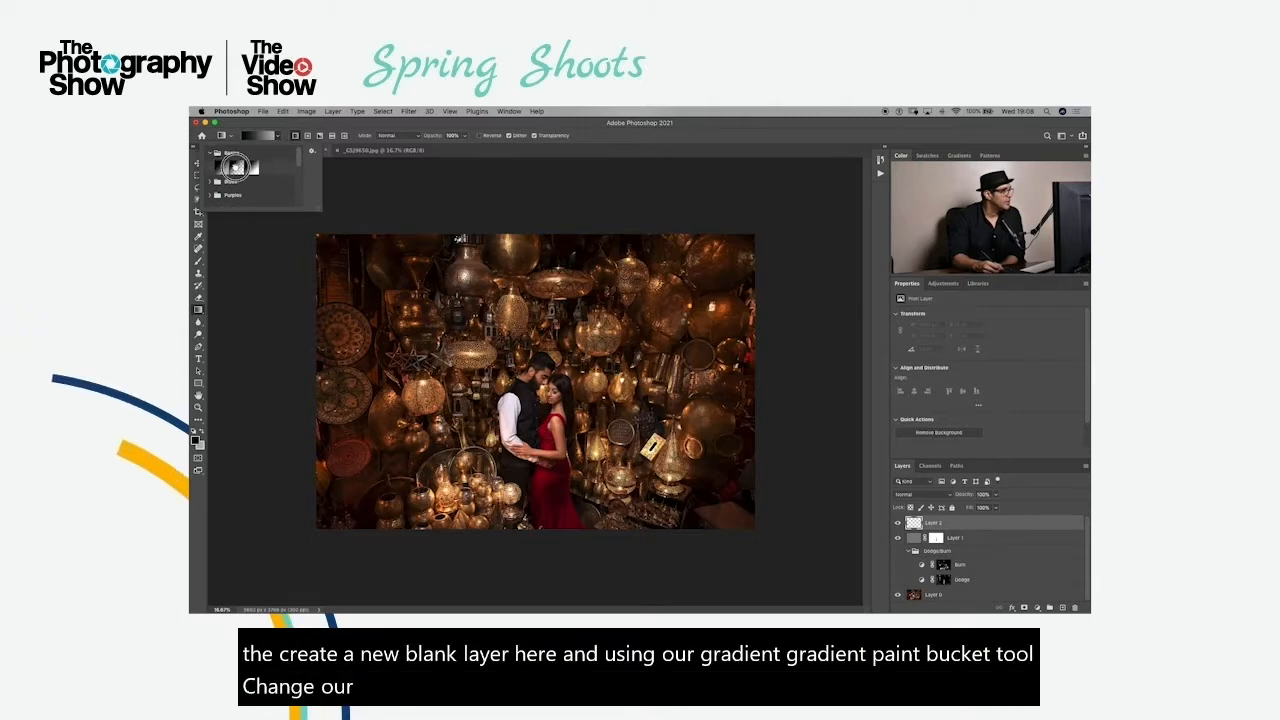
{"action": "left_click", "coordinate": [246, 160]}
{"action": "left_click", "coordinate": [262, 135]}
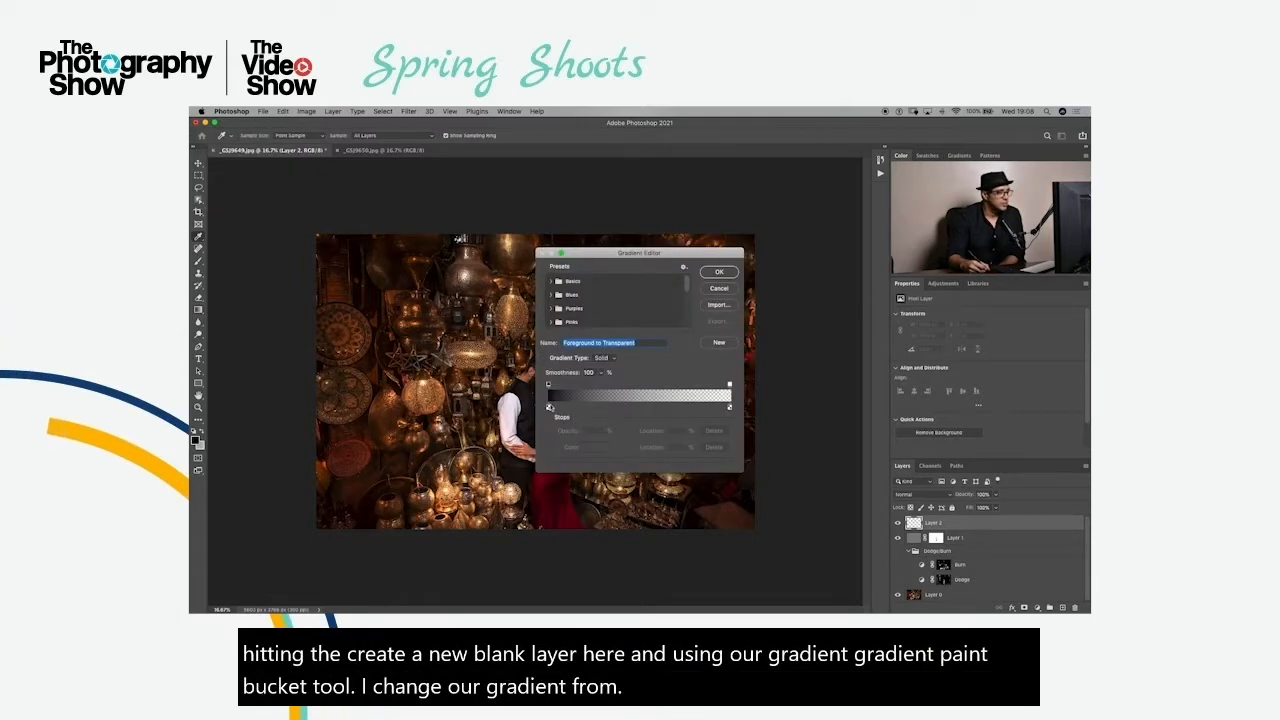
{"action": "left_click", "coordinate": [730, 408]}
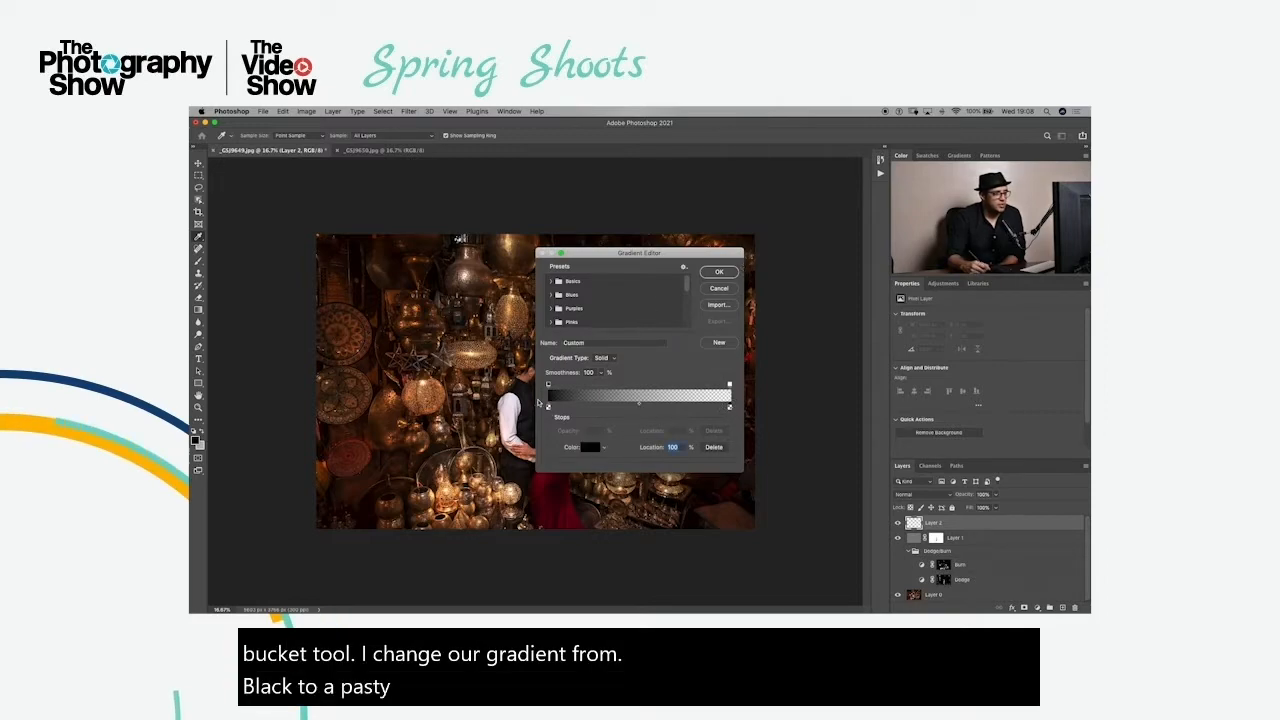
{"action": "left_click", "coordinate": [719, 272]}
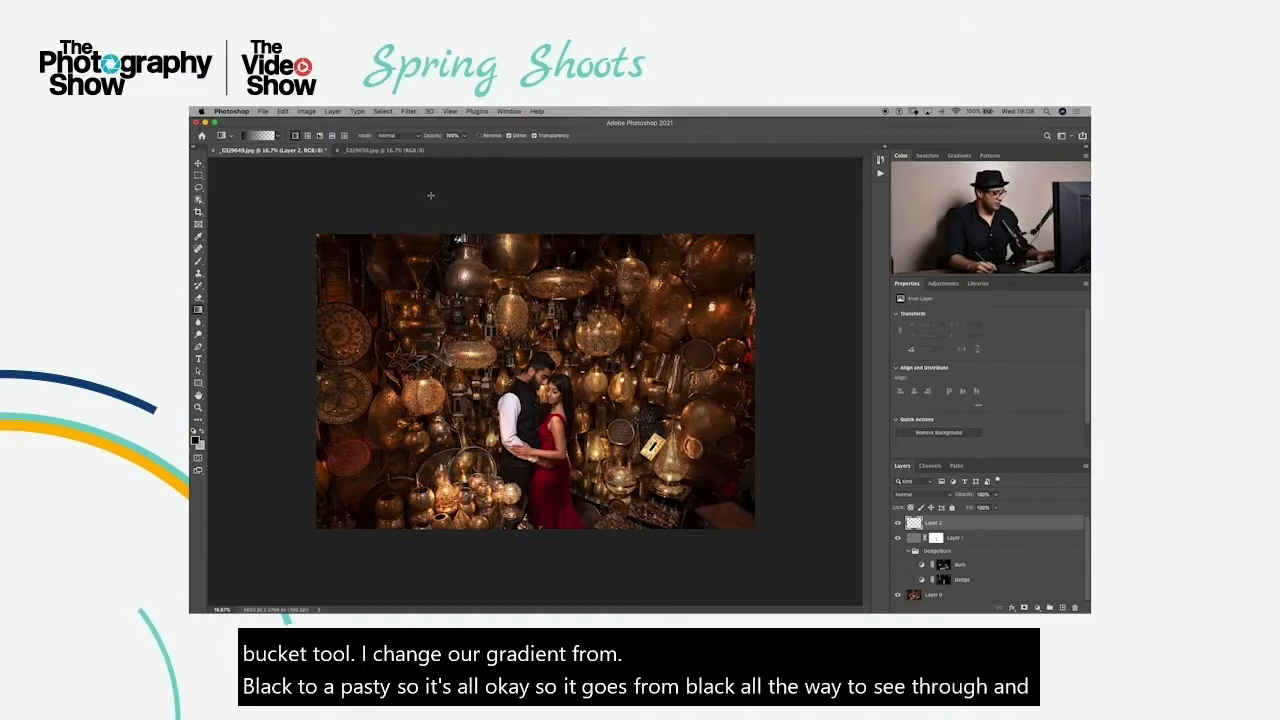
{"action": "key", "text": "2"}
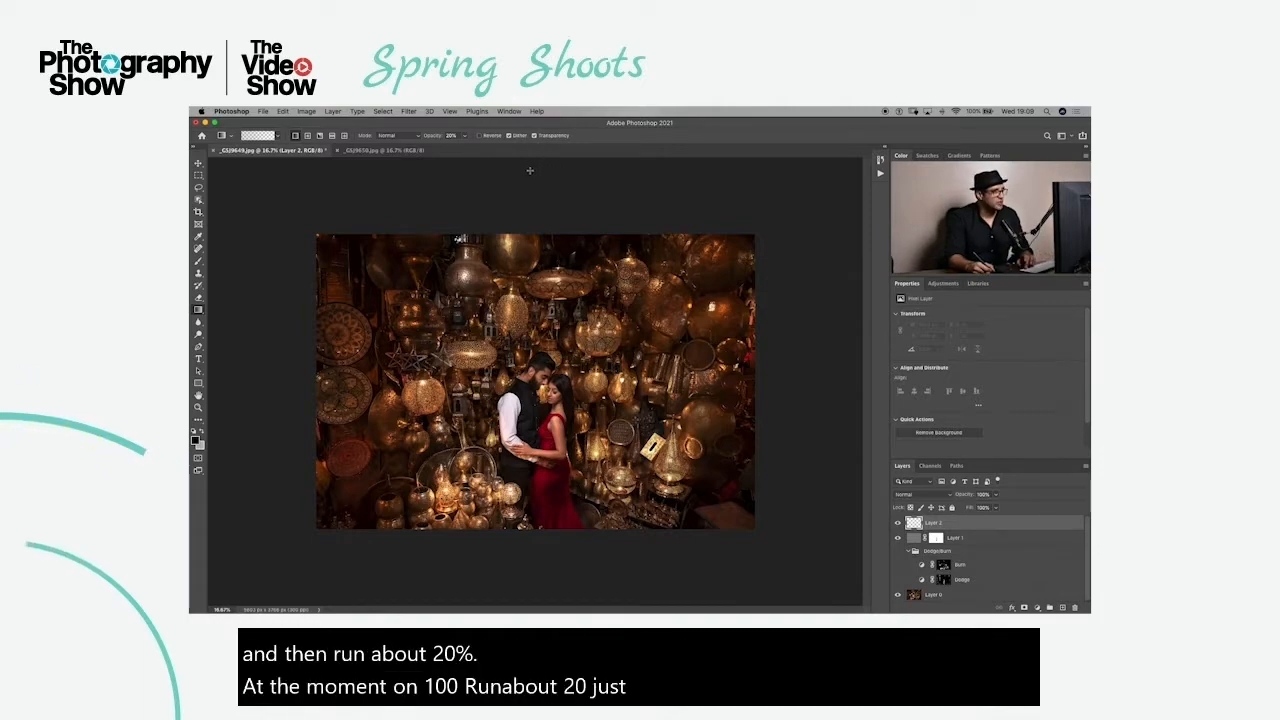
Darken the photo's top edge and all four corners with long gradients running from outside the image in towards the couple
{"action": "key", "text": "super+minus"}
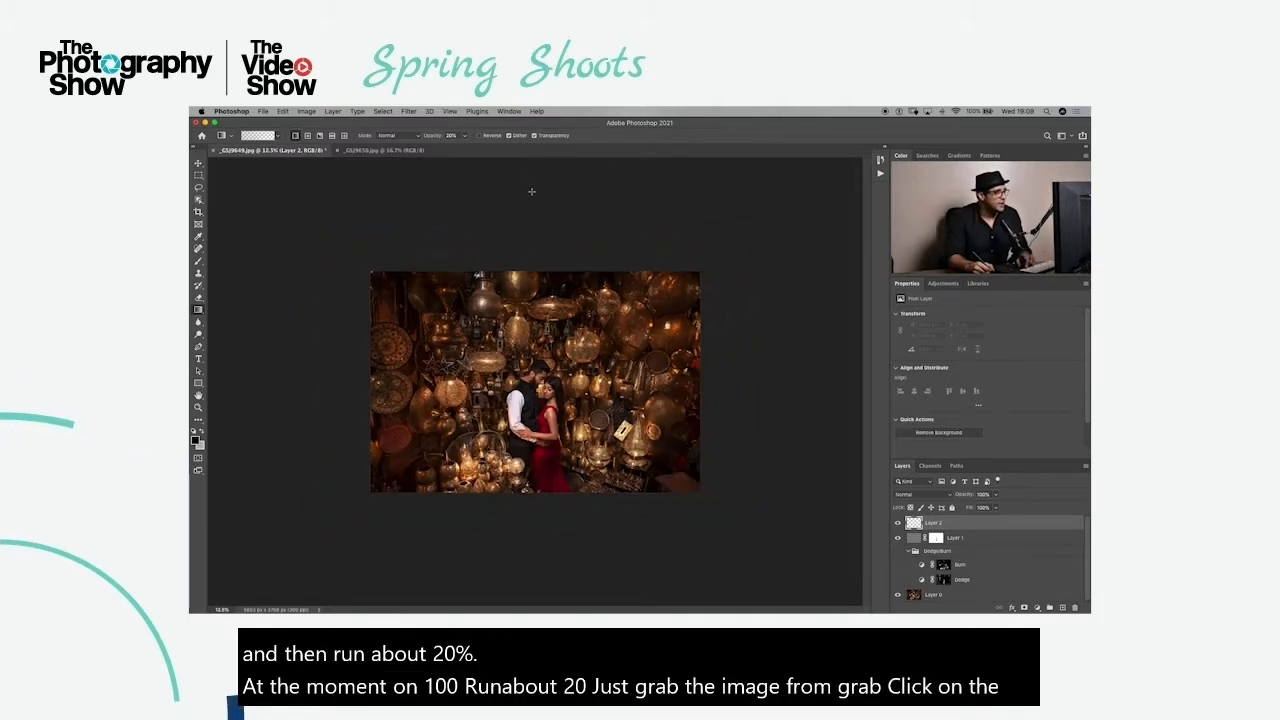
{"action": "left_click_drag", "start_coordinate": [534, 189], "coordinate": [536, 405]}
{"action": "left_click_drag", "start_coordinate": [534, 406], "coordinate": [535, 405]}
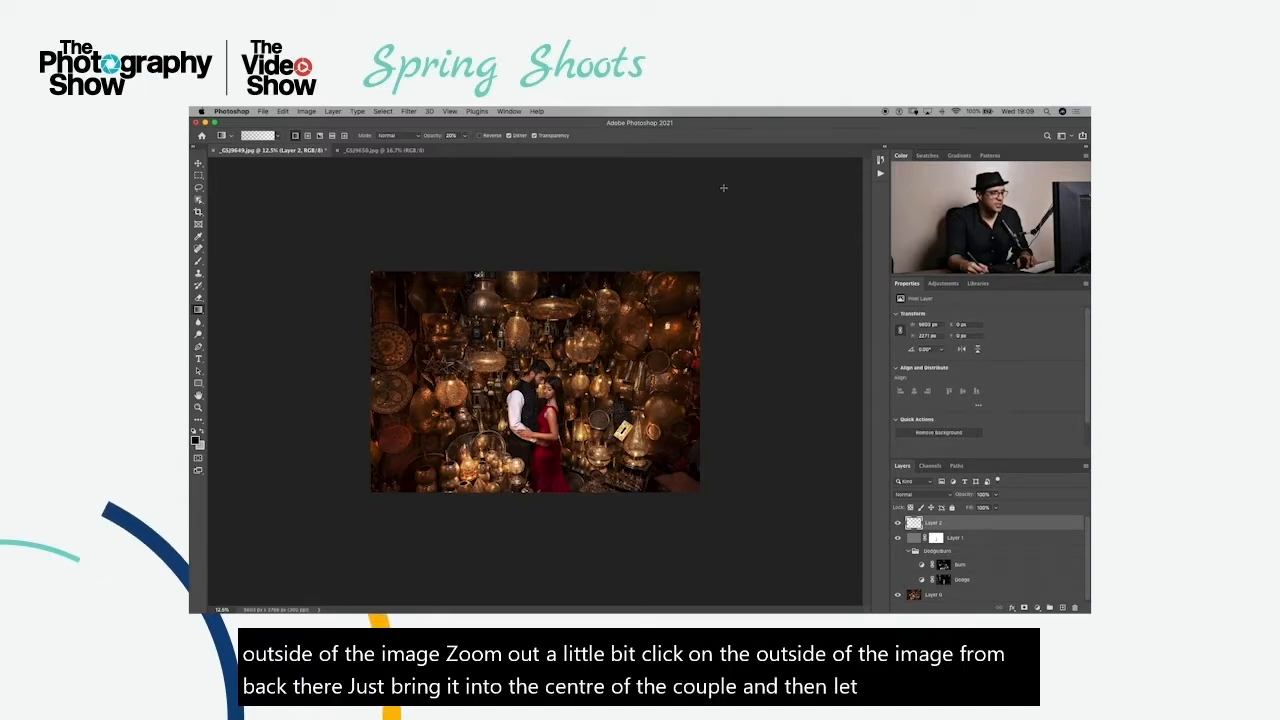
{"action": "left_click_drag", "start_coordinate": [777, 183], "coordinate": [545, 410]}
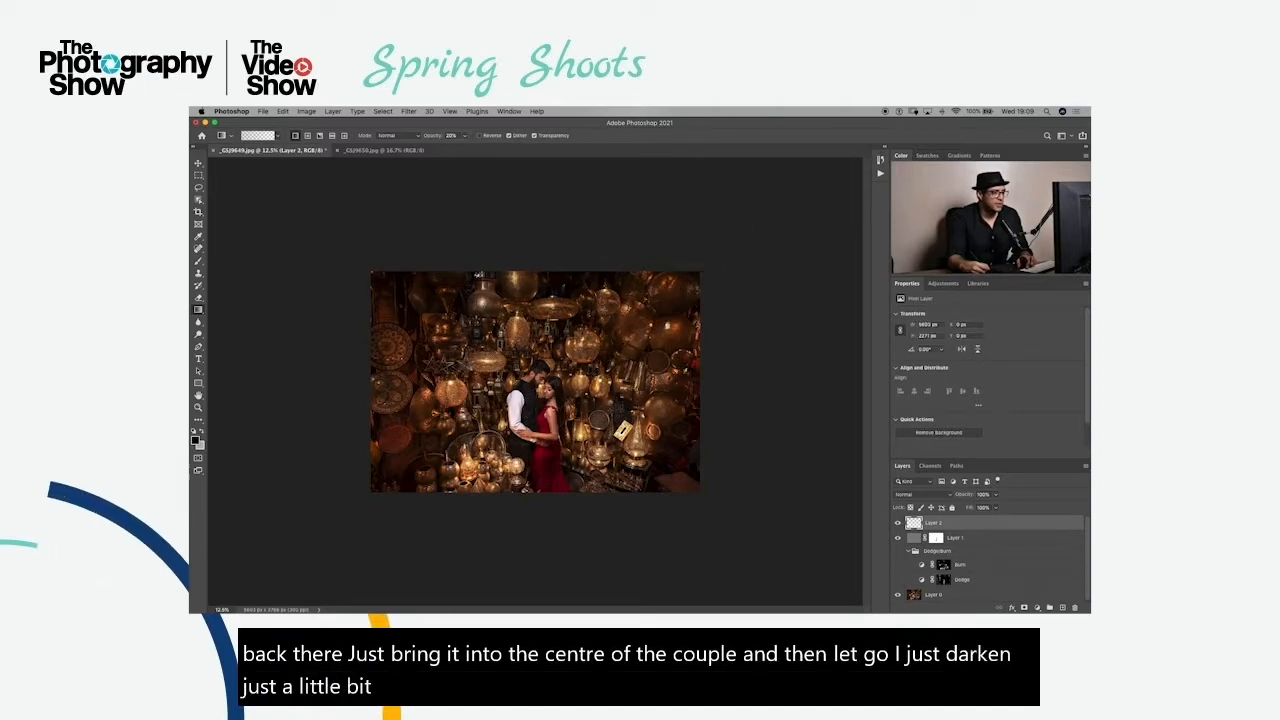
{"action": "left_click_drag", "start_coordinate": [752, 533], "coordinate": [553, 448]}
{"action": "left_click_drag", "start_coordinate": [343, 510], "coordinate": [522, 418]}
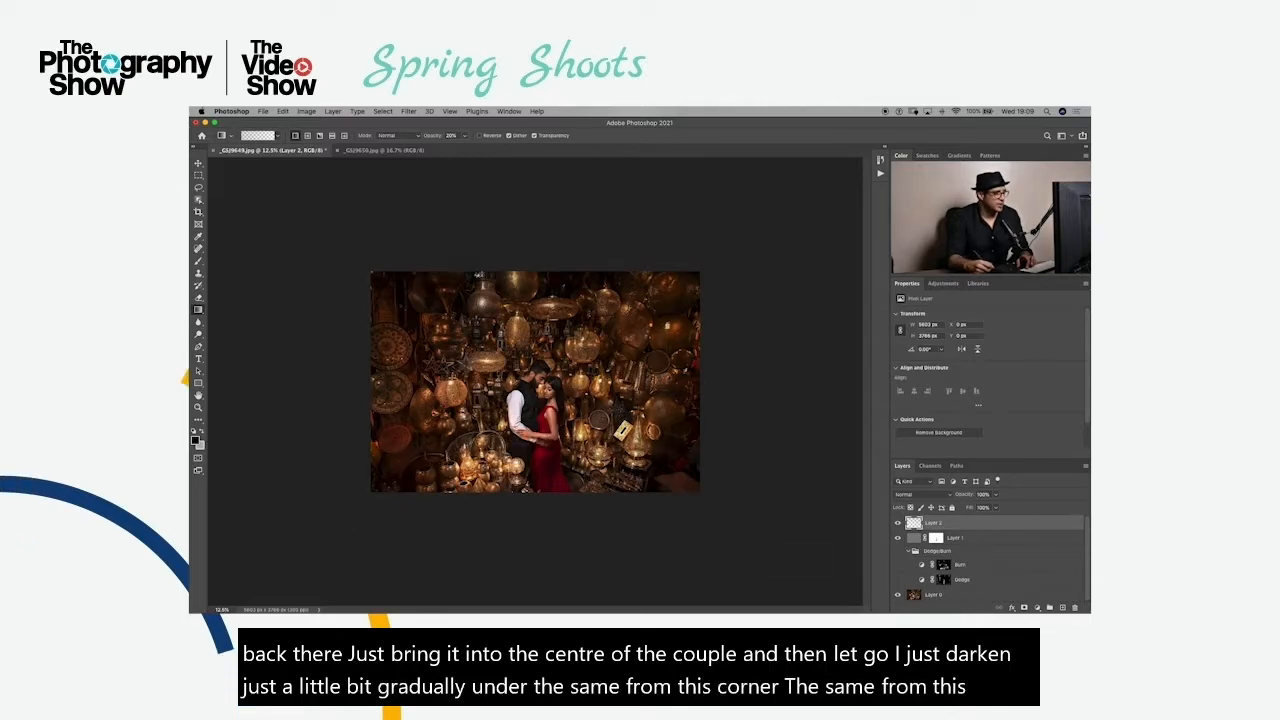
{"action": "left_click_drag", "start_coordinate": [323, 232], "coordinate": [500, 385]}
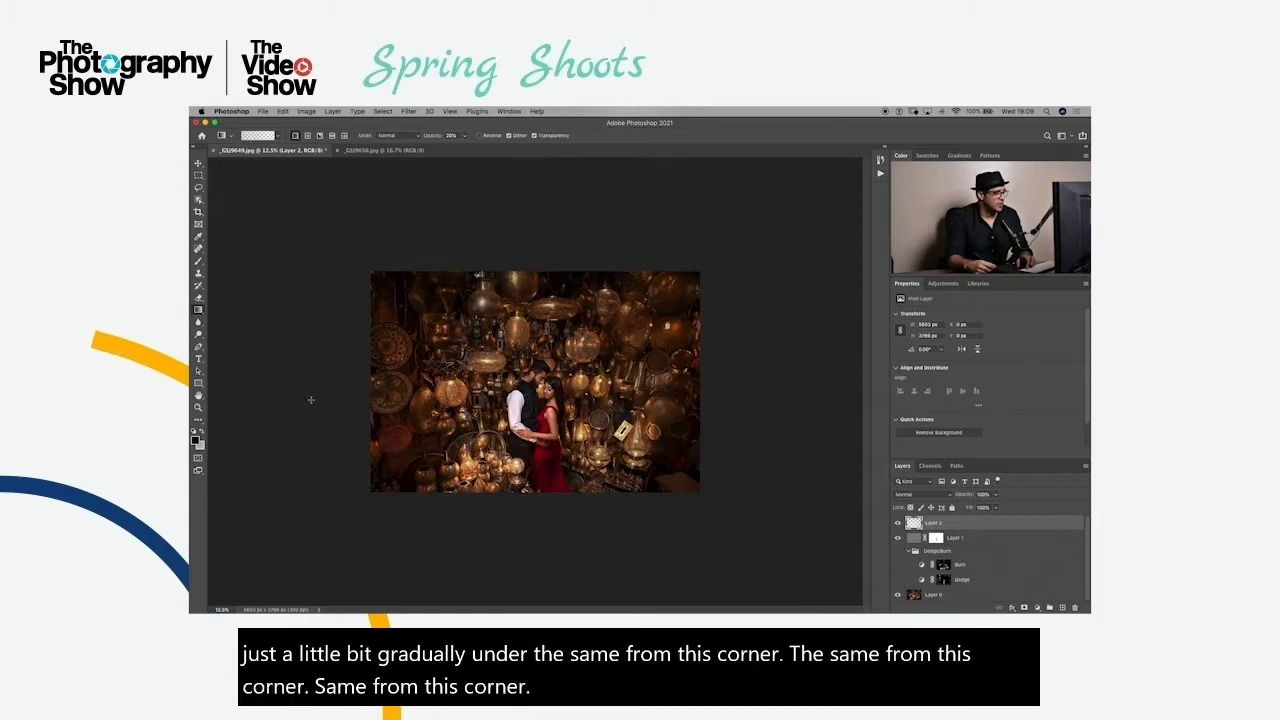
Darken the left and right sides, the bottom edge and both right-hand corners with more gradients drawn in towards the couple
{"action": "left_click_drag", "start_coordinate": [271, 389], "coordinate": [489, 400]}
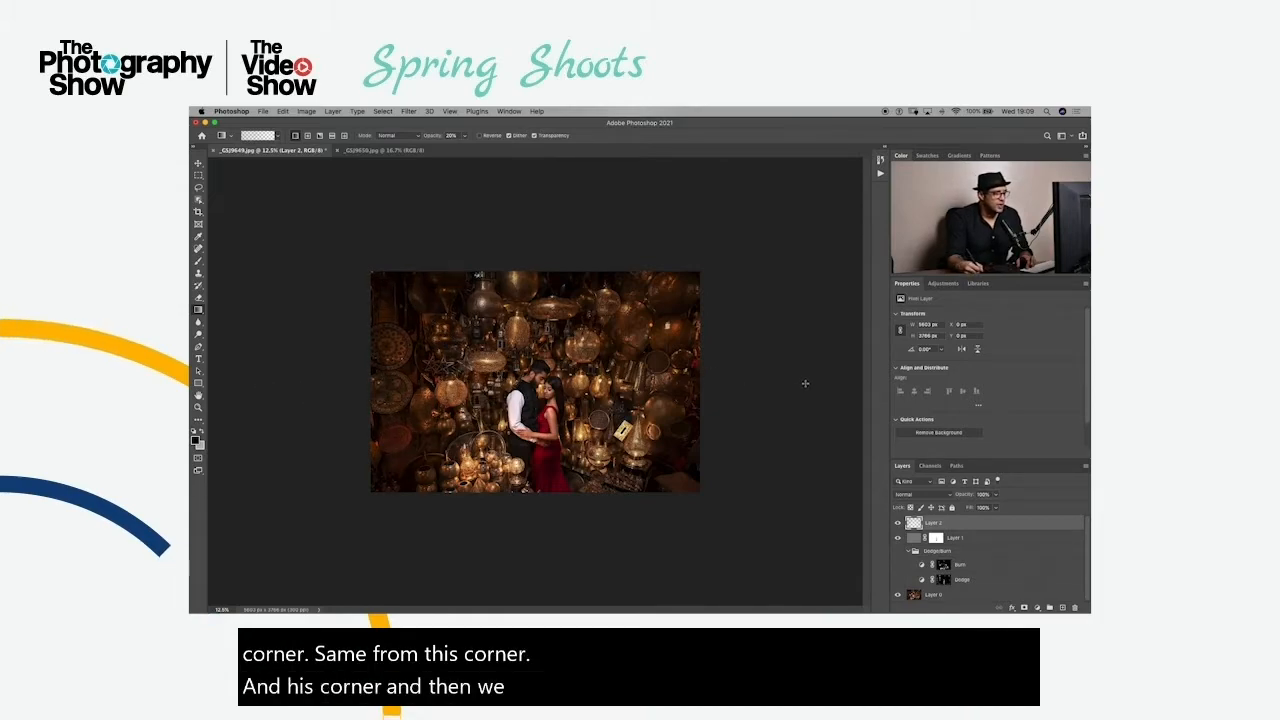
{"action": "left_click_drag", "start_coordinate": [827, 386], "coordinate": [528, 390]}
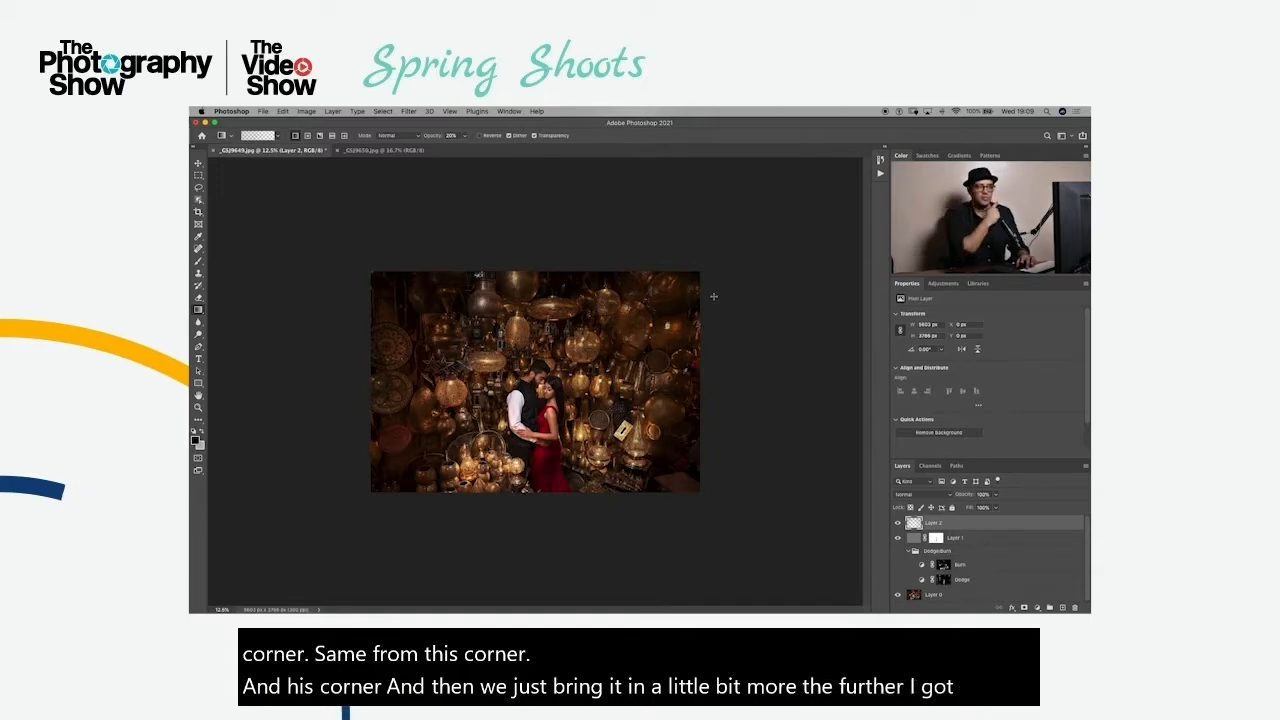
{"action": "left_click_drag", "start_coordinate": [731, 230], "coordinate": [590, 395]}
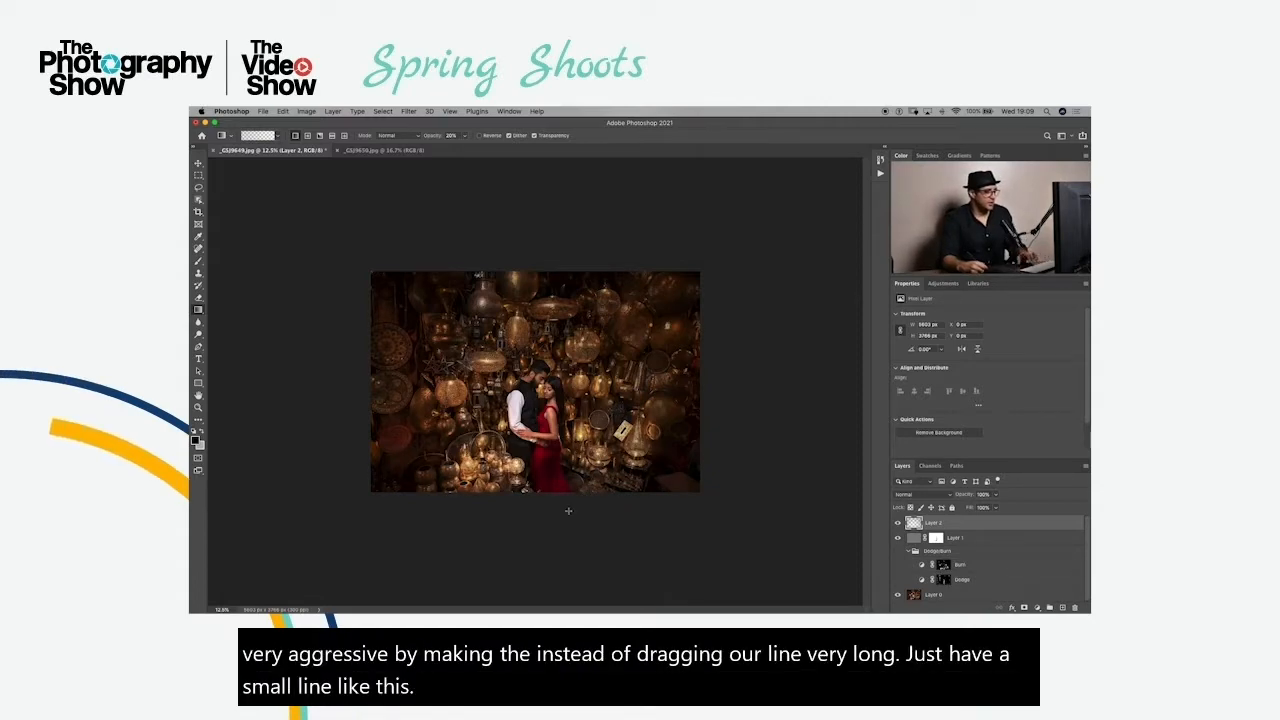
{"action": "left_click_drag", "start_coordinate": [557, 553], "coordinate": [554, 415]}
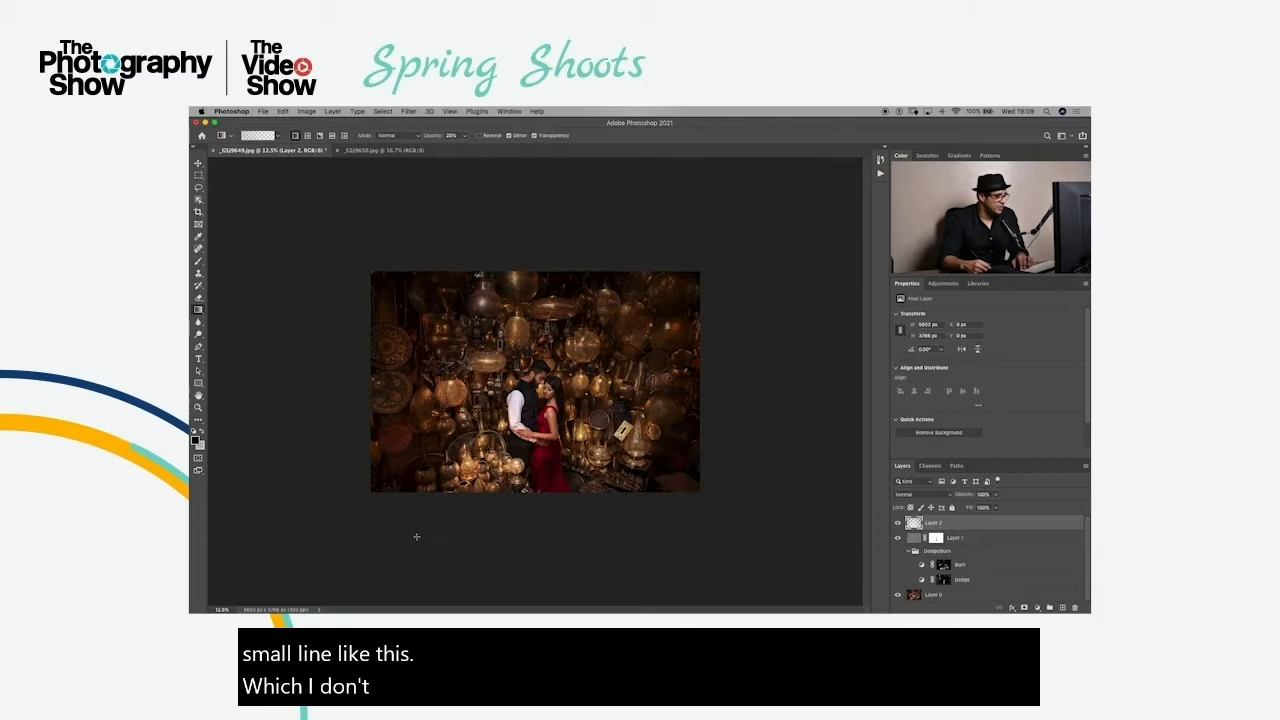
{"action": "left_click_drag", "start_coordinate": [727, 515], "coordinate": [580, 390]}
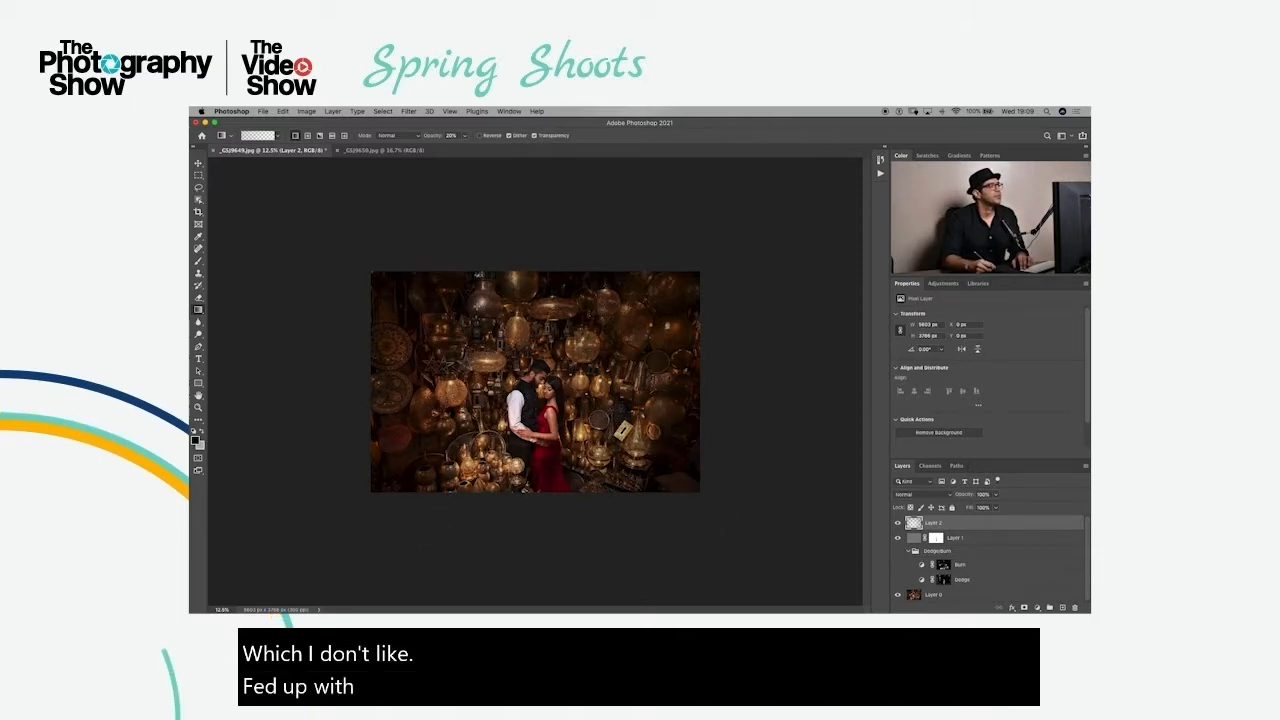
Compare the photo with the vignette hidden and shown, and with the base layer alone against the edited layers
{"action": "left_click", "coordinate": [897, 523]}
{"action": "left_click", "coordinate": [897, 523]}
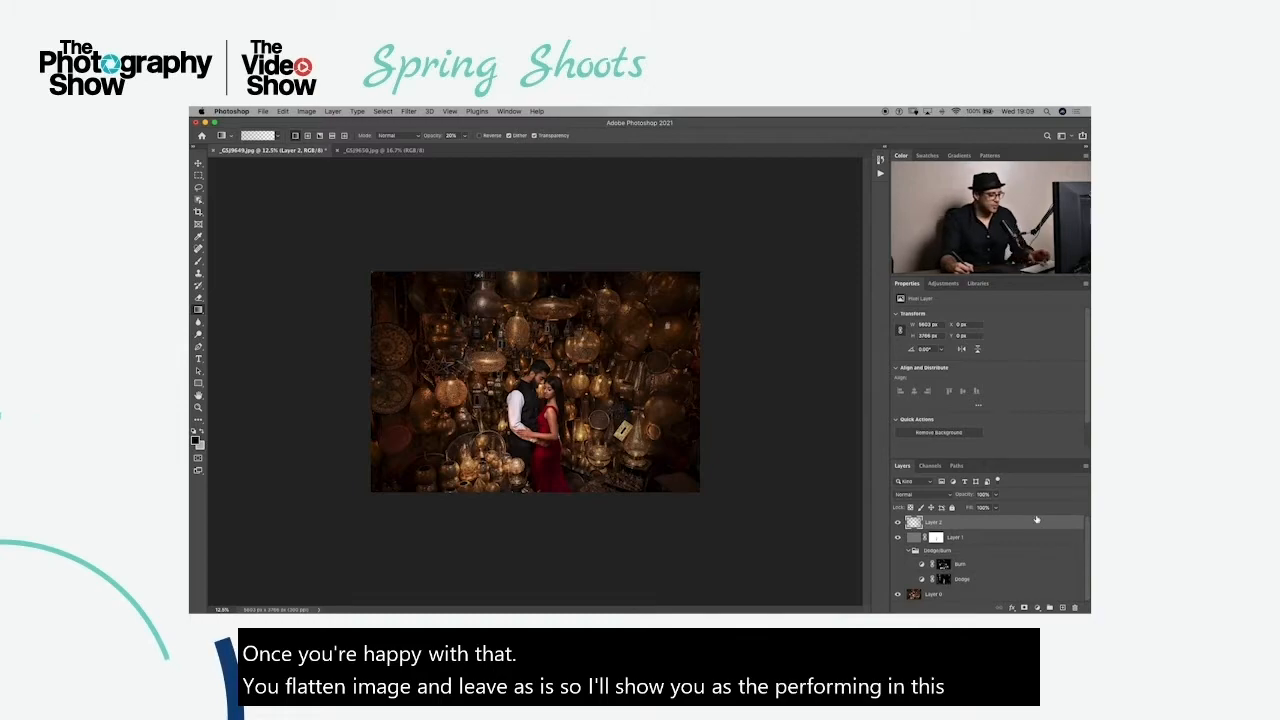
{"action": "key", "text": "super+0"}
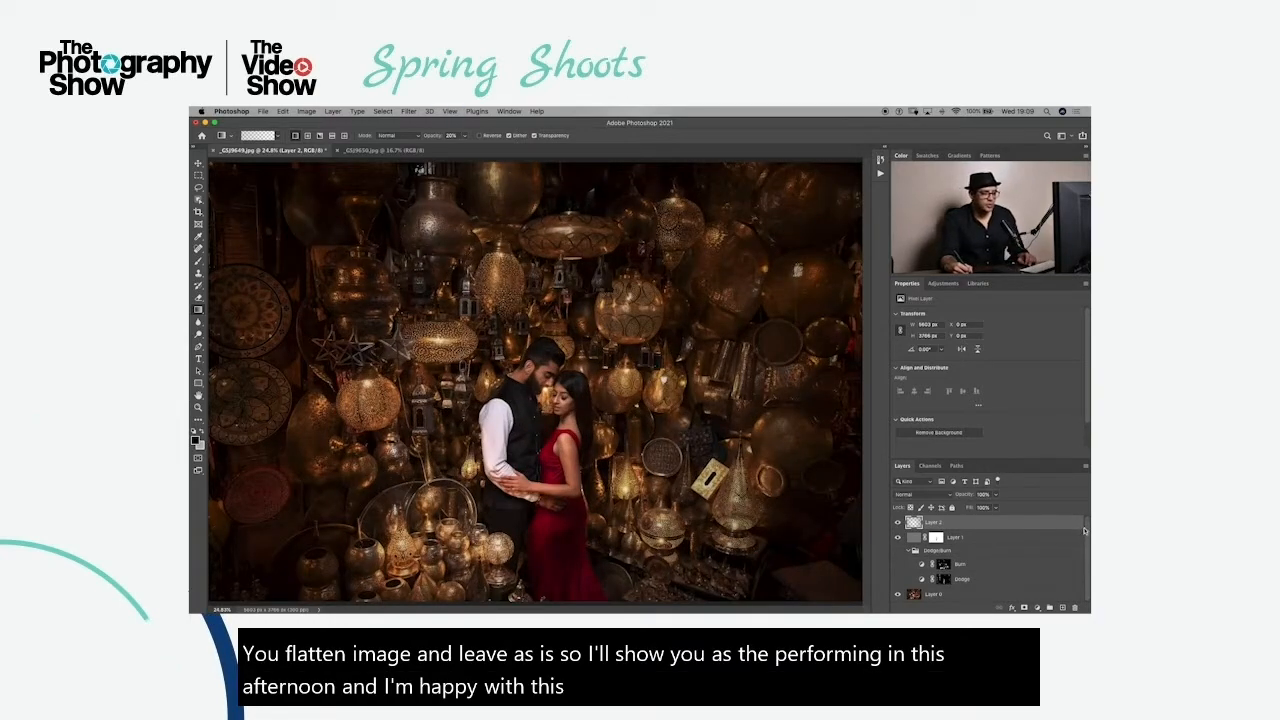
{"action": "key", "text": "f"}
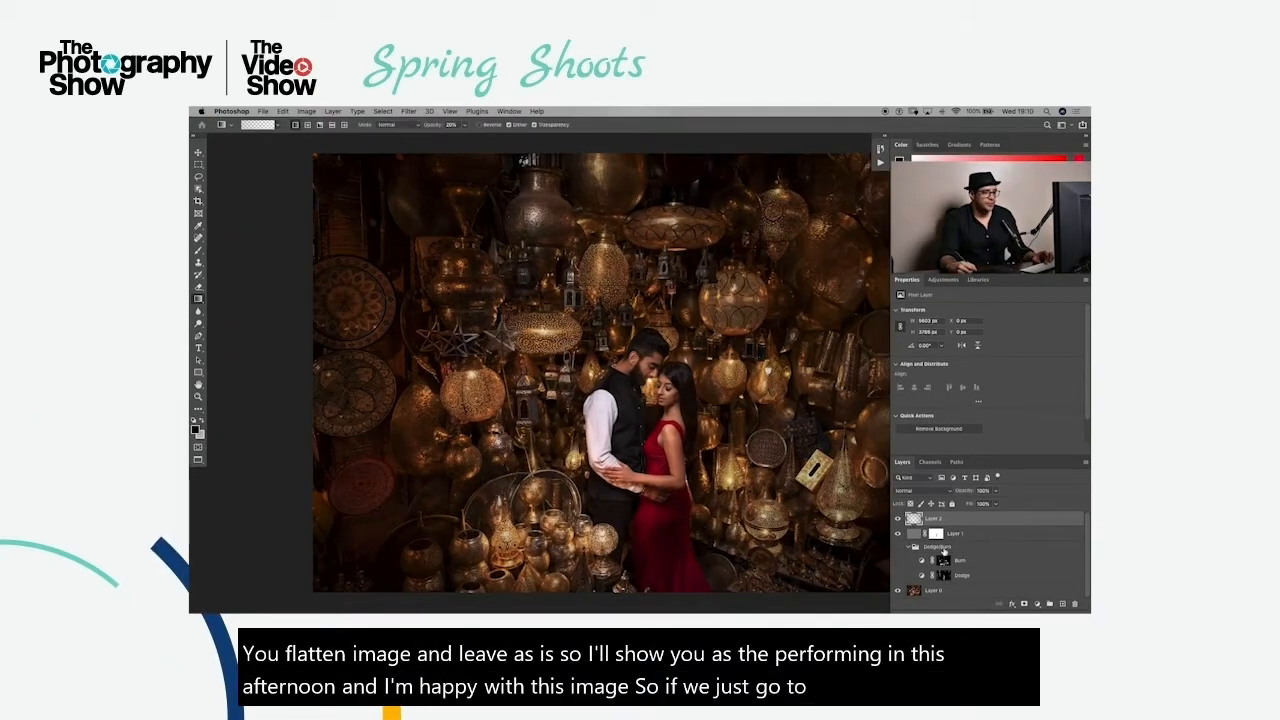
{"action": "left_click", "coordinate": [898, 591], "text": "alt"}
{"action": "left_click", "coordinate": [898, 591], "text": "alt"}
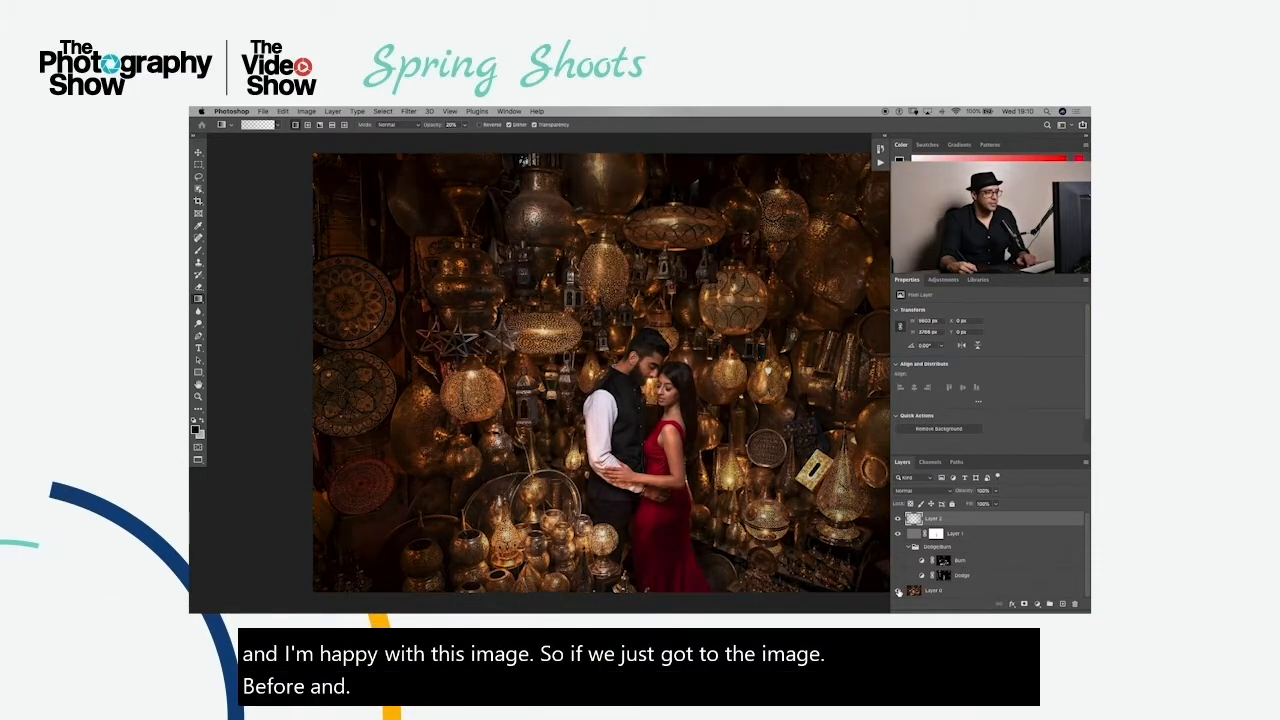
{"action": "left_click", "coordinate": [898, 591], "text": "alt"}
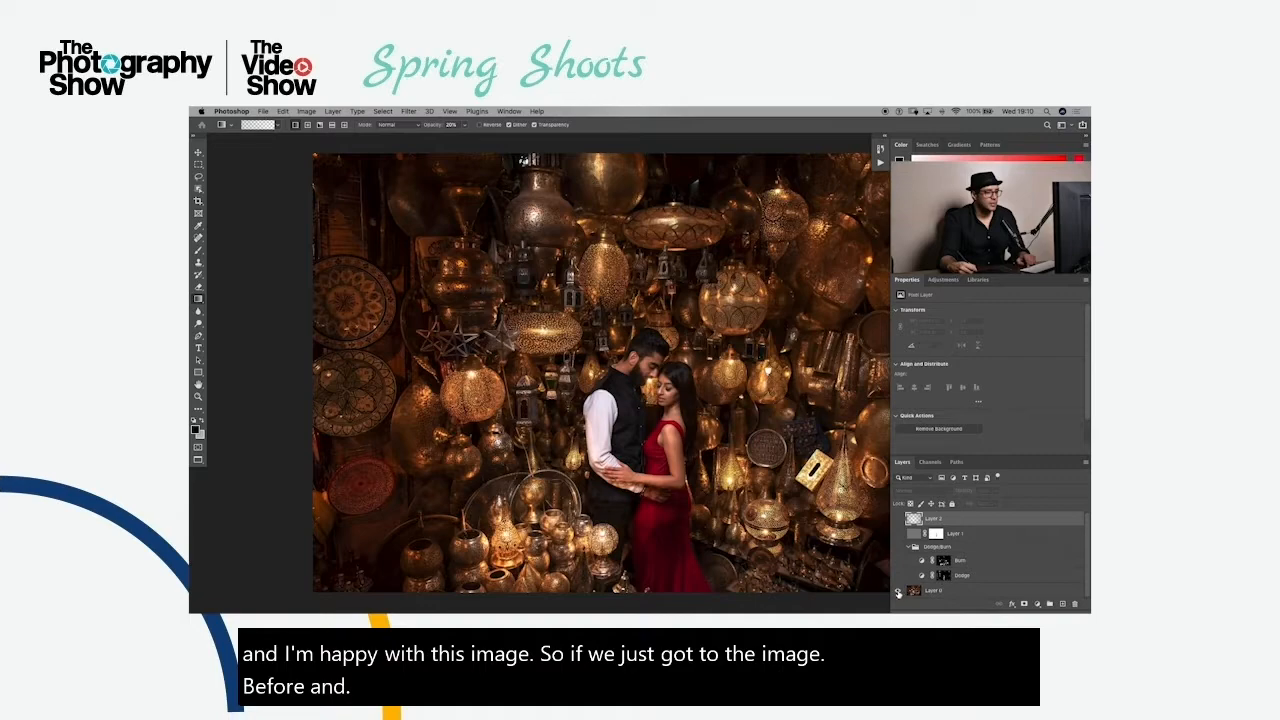
{"action": "left_click", "coordinate": [898, 591], "text": "alt"}
{"action": "left_click", "coordinate": [898, 591], "text": "alt"}
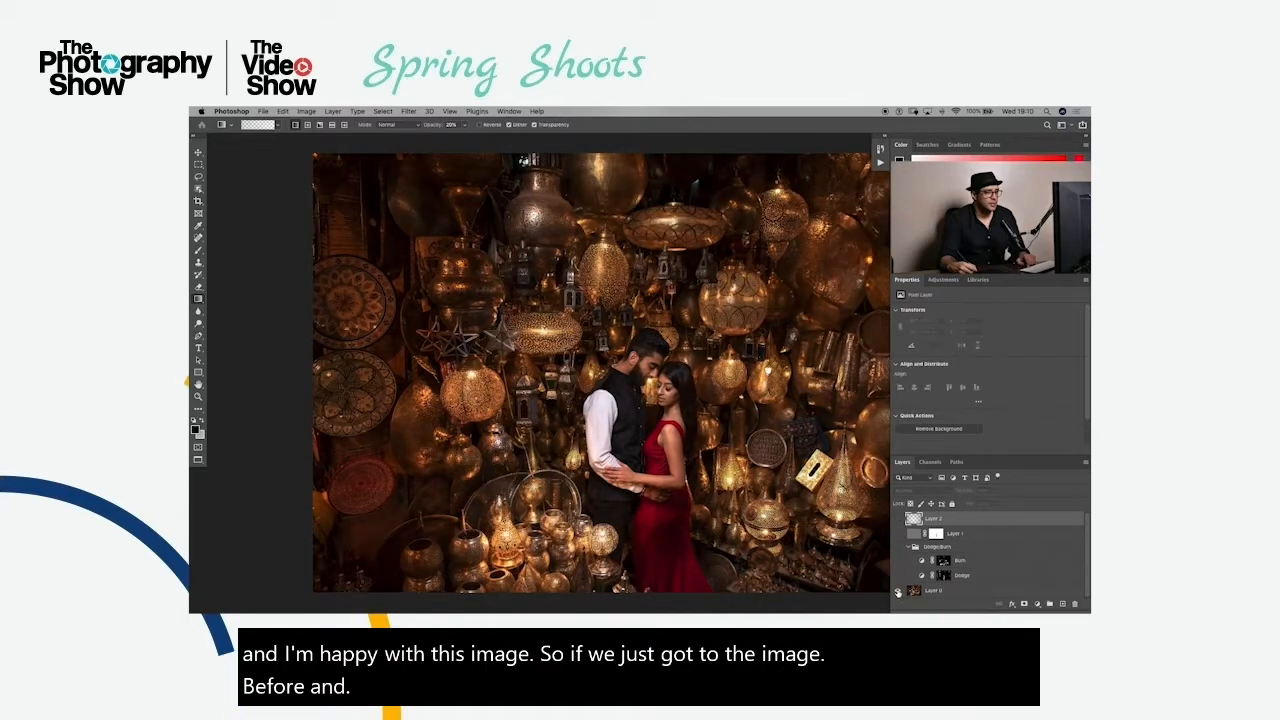
{"action": "left_click", "coordinate": [898, 591], "text": "alt"}
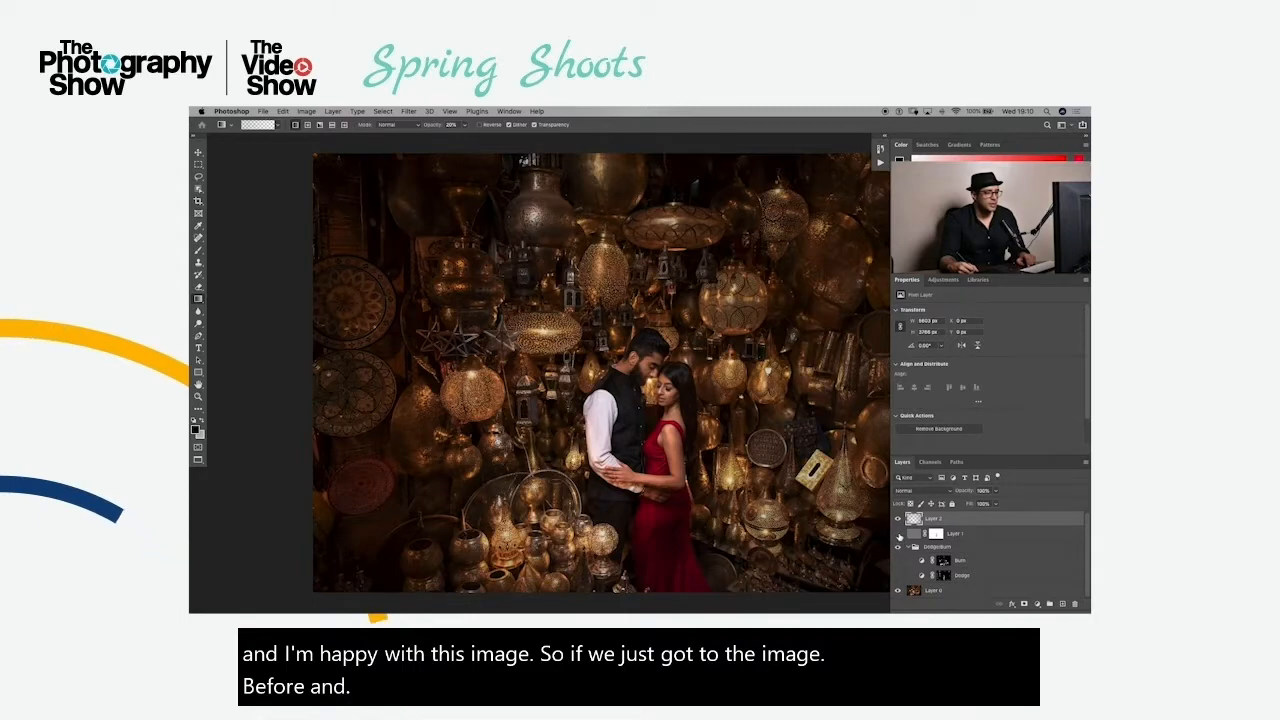
Turn the High Pass, Dodge and Burn layers back on and check the vignette layer hidden and shown
{"action": "left_click", "coordinate": [899, 535]}
{"action": "left_click", "coordinate": [898, 519]}
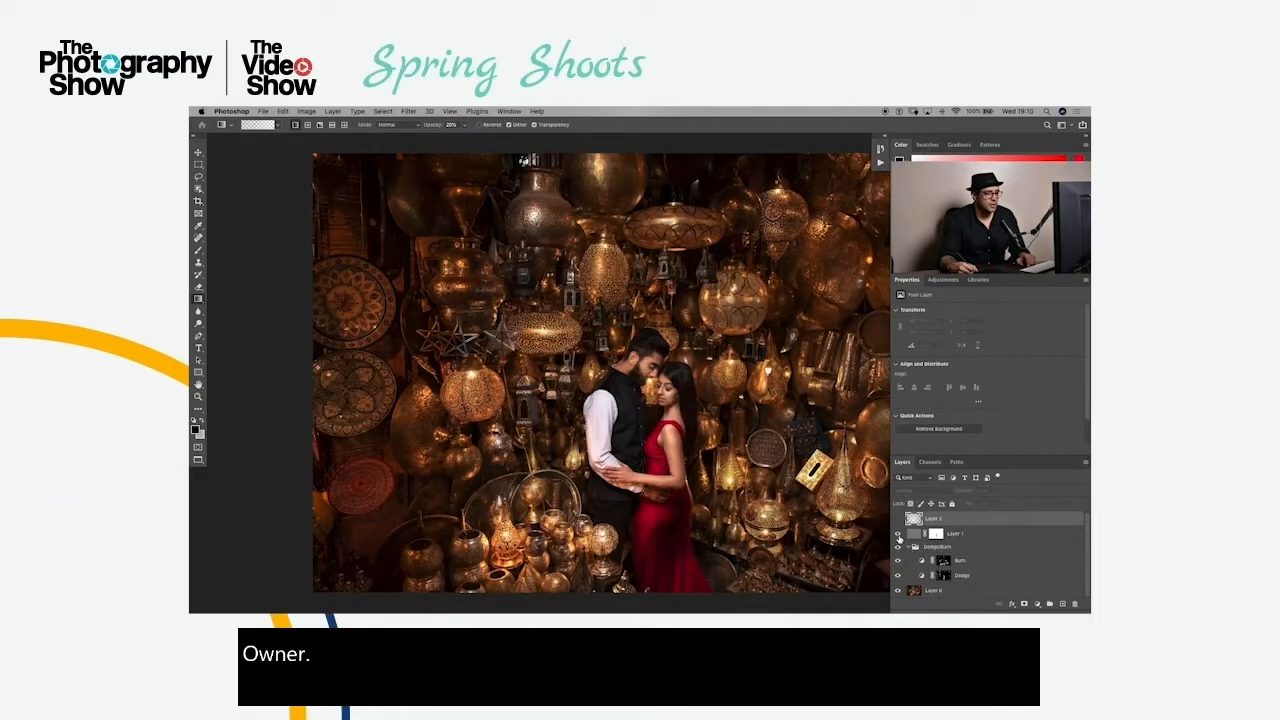
{"action": "left_click", "coordinate": [898, 519]}
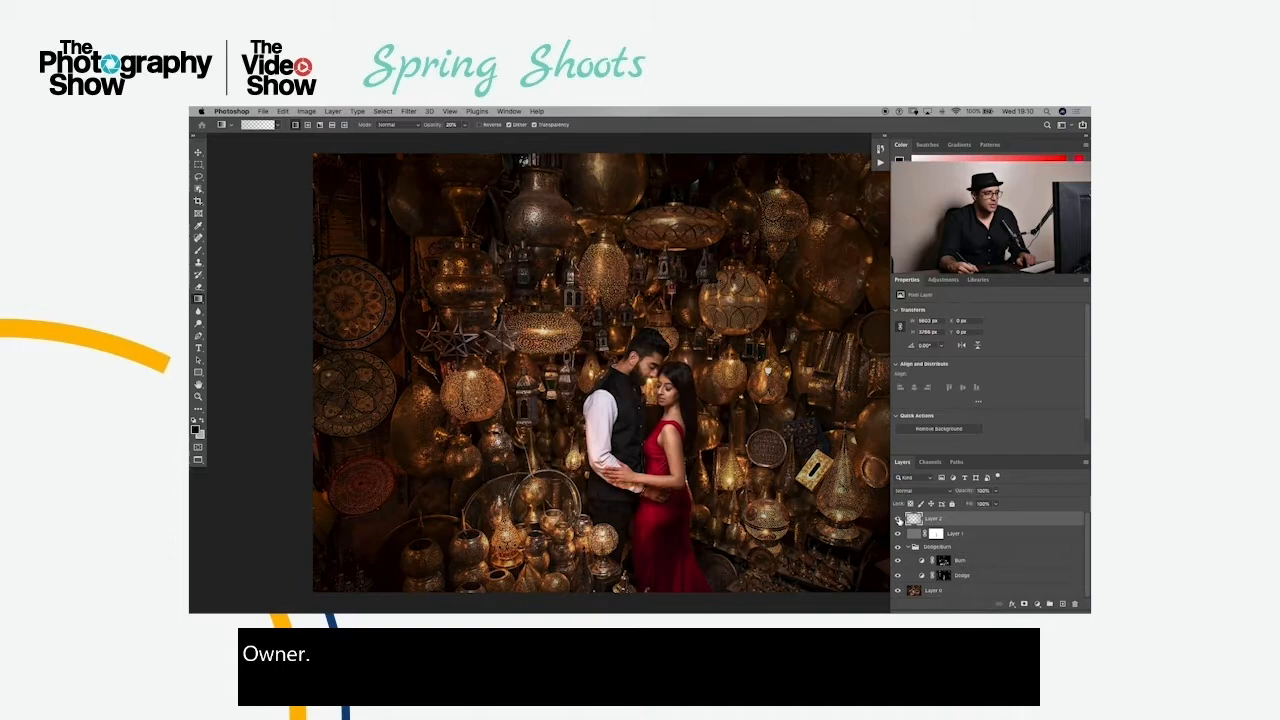
Compare the base photo on its own with the complete edit, including dodge and burn, sharpening and vignette
{"action": "left_click", "coordinate": [898, 591]}
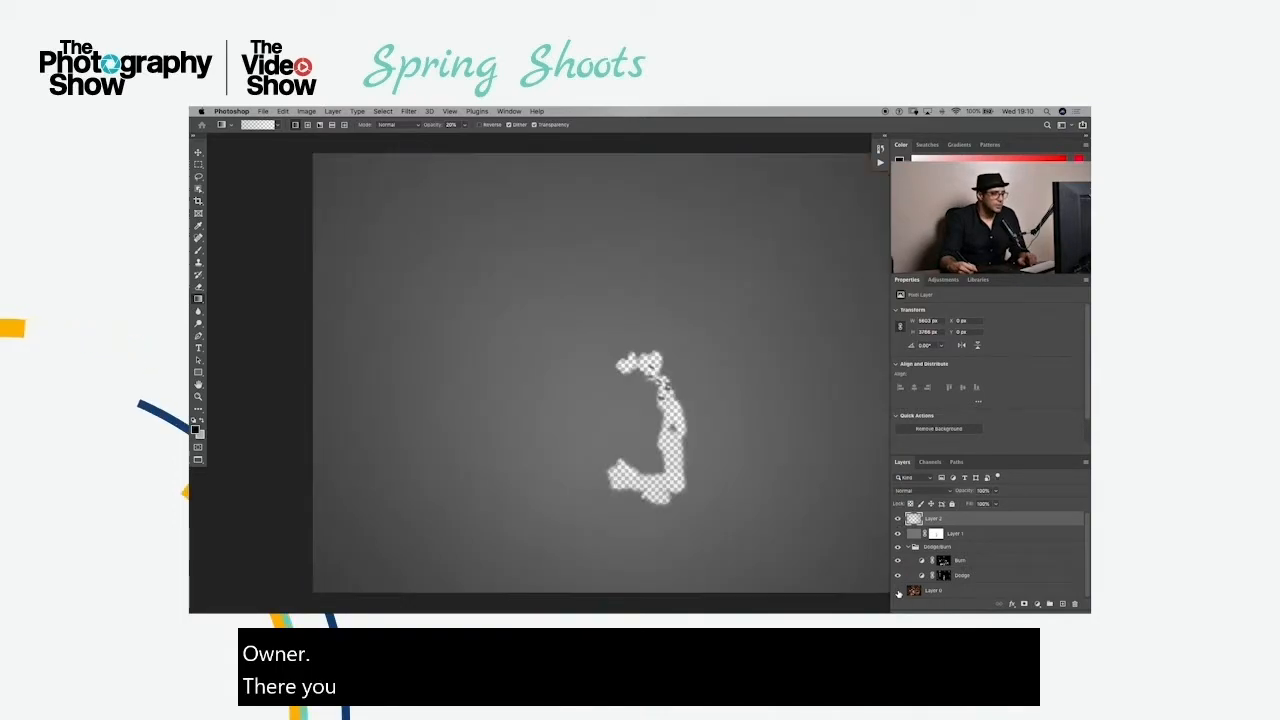
{"action": "left_click", "coordinate": [898, 591], "text": "alt"}
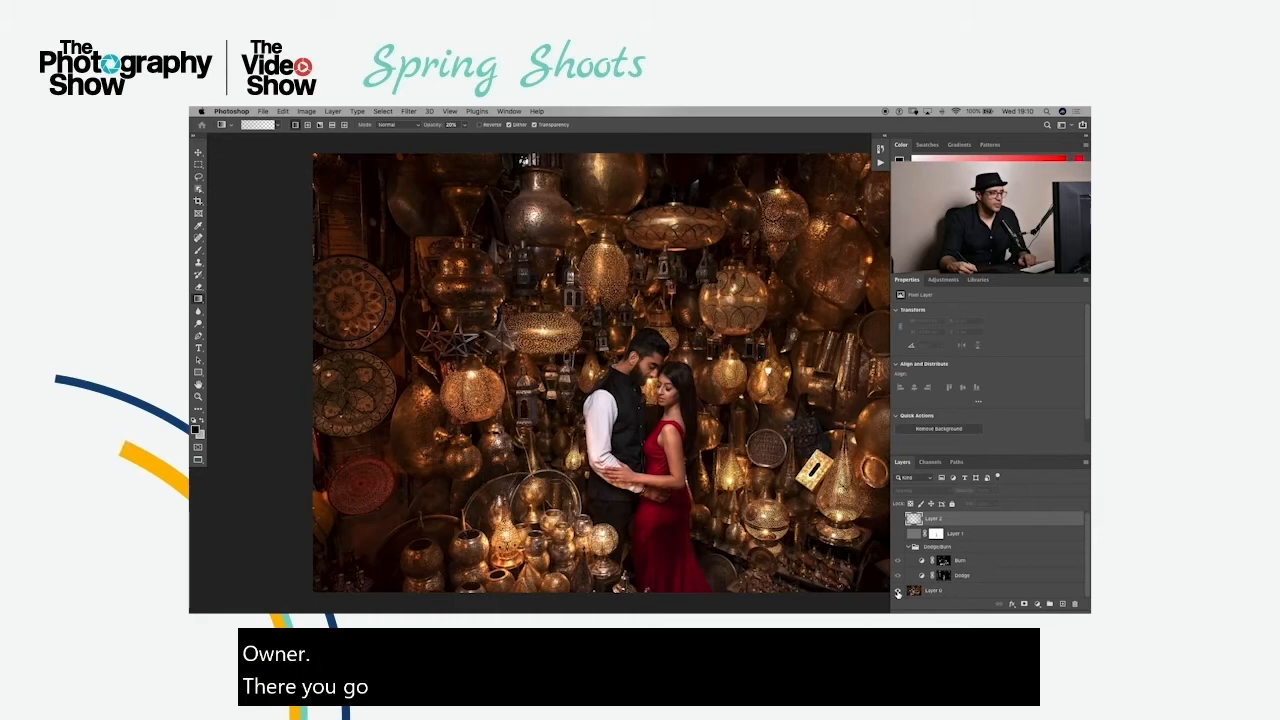
{"action": "left_click", "coordinate": [898, 591], "text": "alt"}
{"action": "key", "text": "super+minus"}
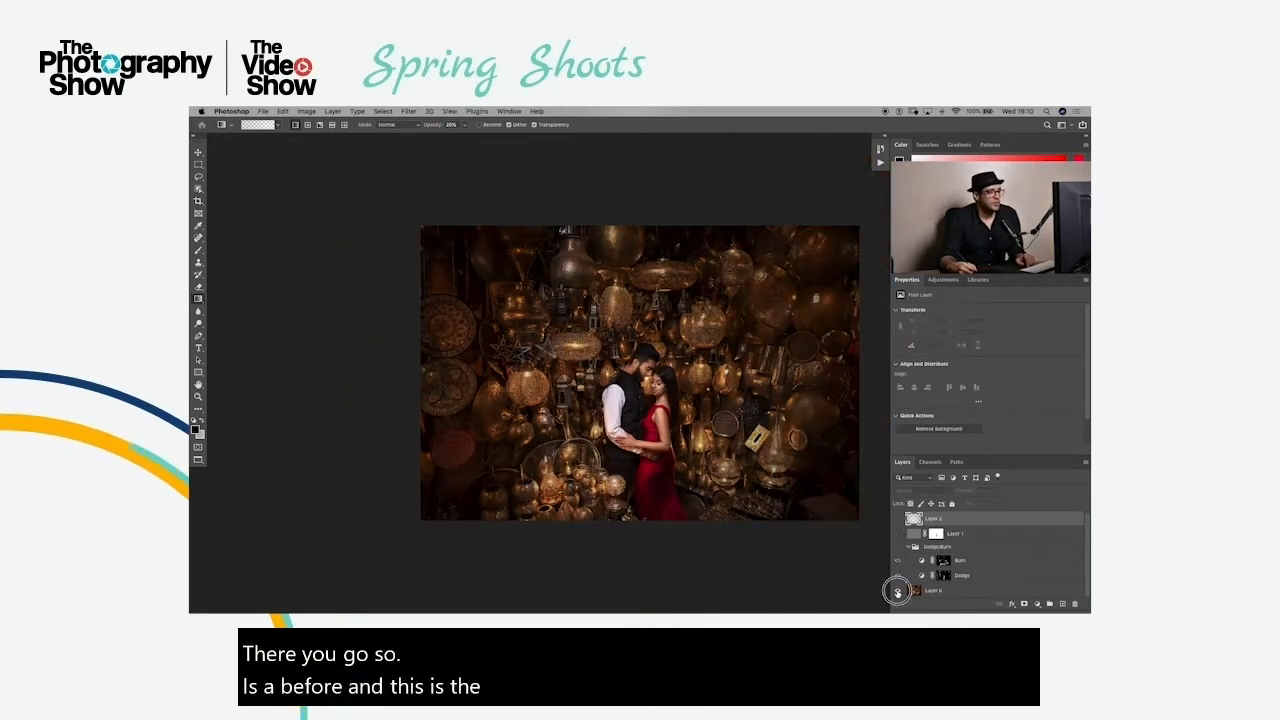
{"action": "left_click", "coordinate": [898, 591], "text": "alt"}
{"action": "left_click", "coordinate": [898, 591], "text": "alt"}
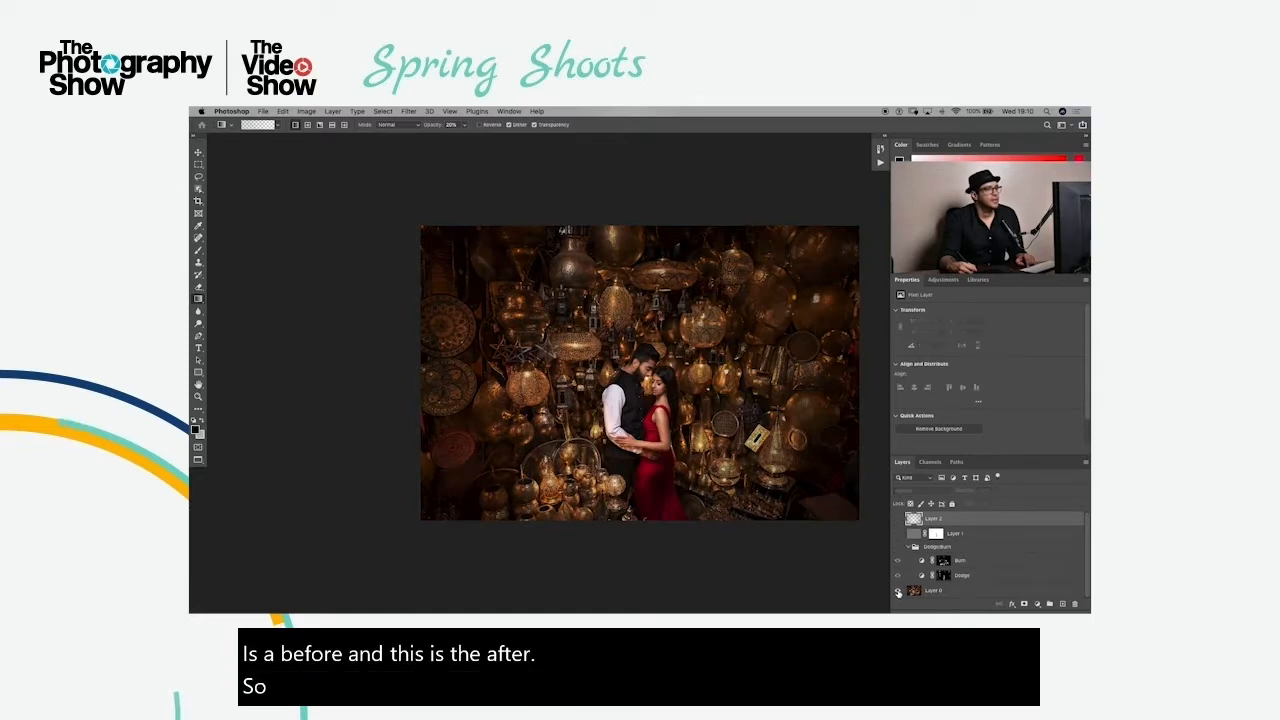
{"action": "left_click", "coordinate": [898, 591], "text": "alt"}
{"action": "left_click", "coordinate": [898, 591], "text": "alt"}
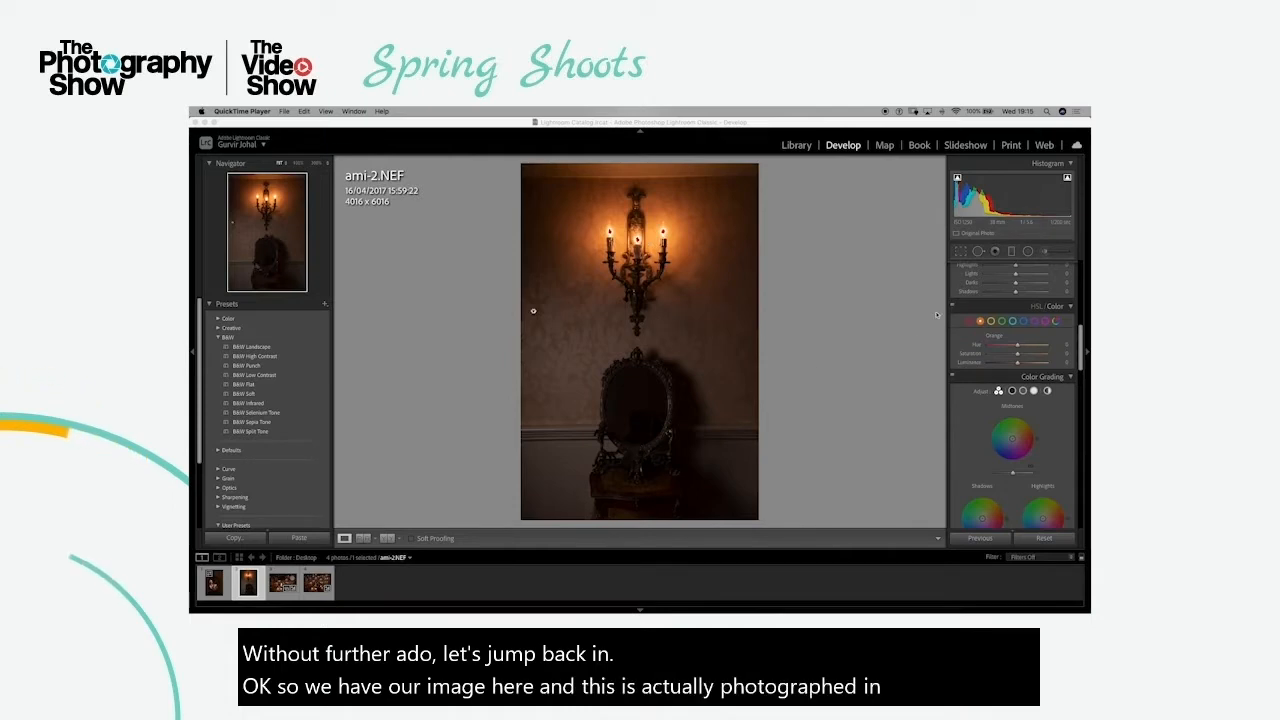
Switch to Lightroom Classic and raise the Exposure of ami-2.NEF to about +3 in the Basic adjustments
{"action": "left_click", "coordinate": [1081, 268]}
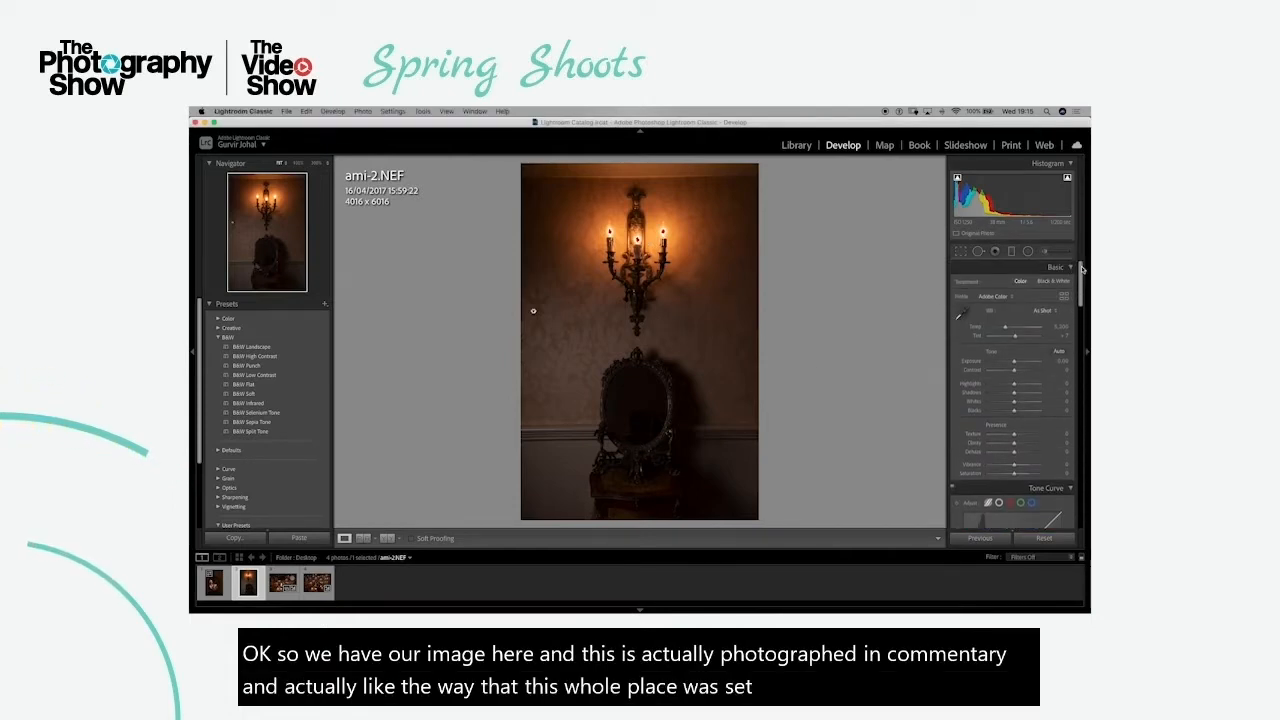
{"action": "left_click_drag", "start_coordinate": [1014, 365], "coordinate": [1030, 361]}
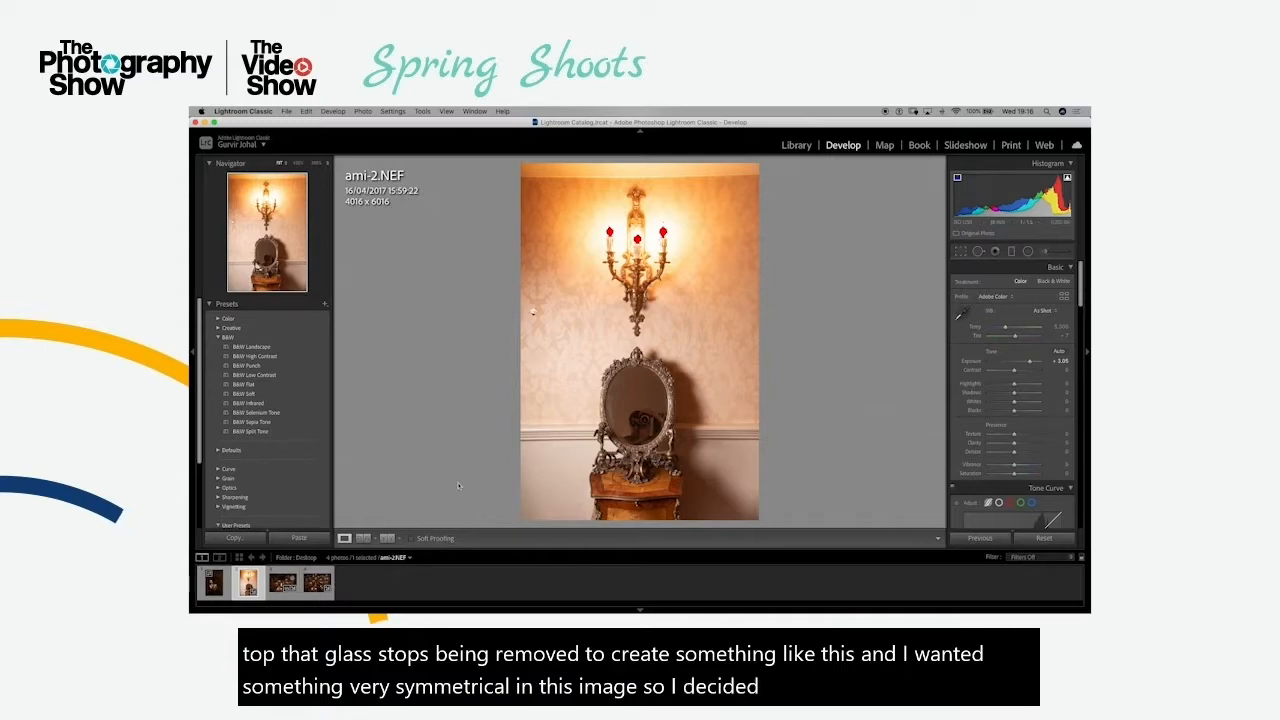
Reset ami-2.NEF, and preview ami-1.NEF with its Exposure raised to about +2.1 before resetting it as well
{"action": "left_click", "coordinate": [1044, 538]}
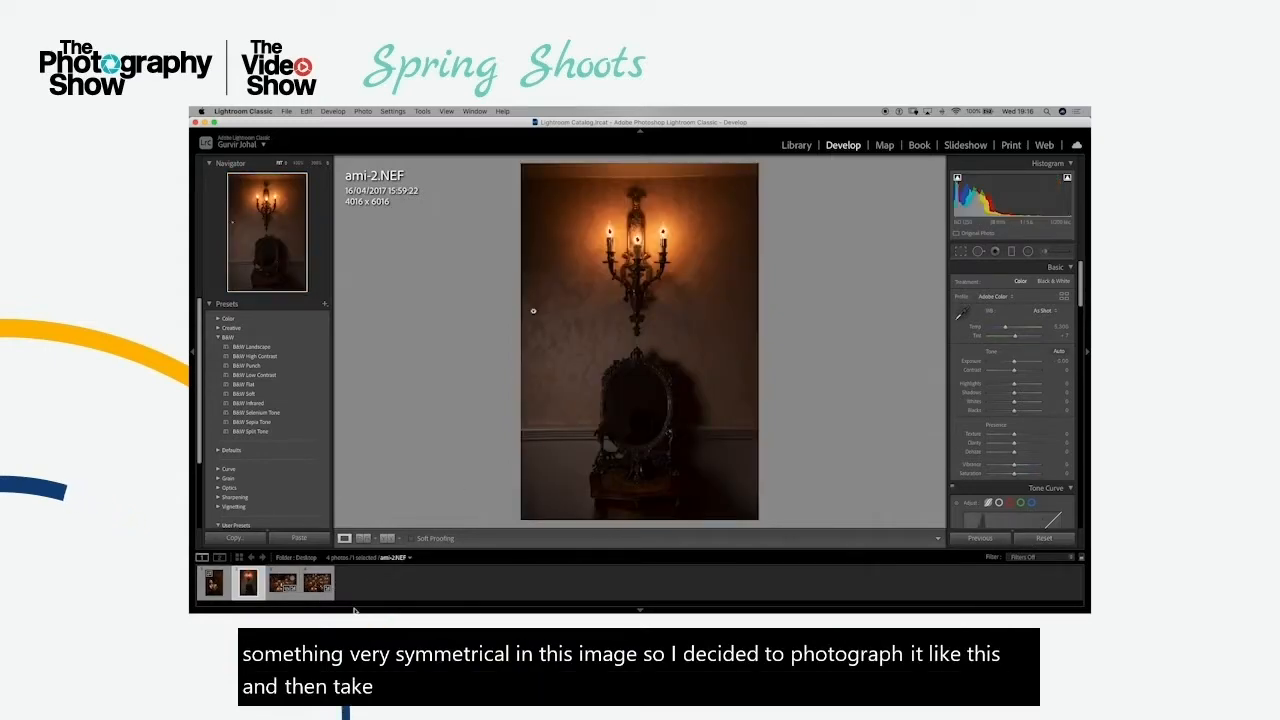
{"action": "left_click", "coordinate": [212, 584]}
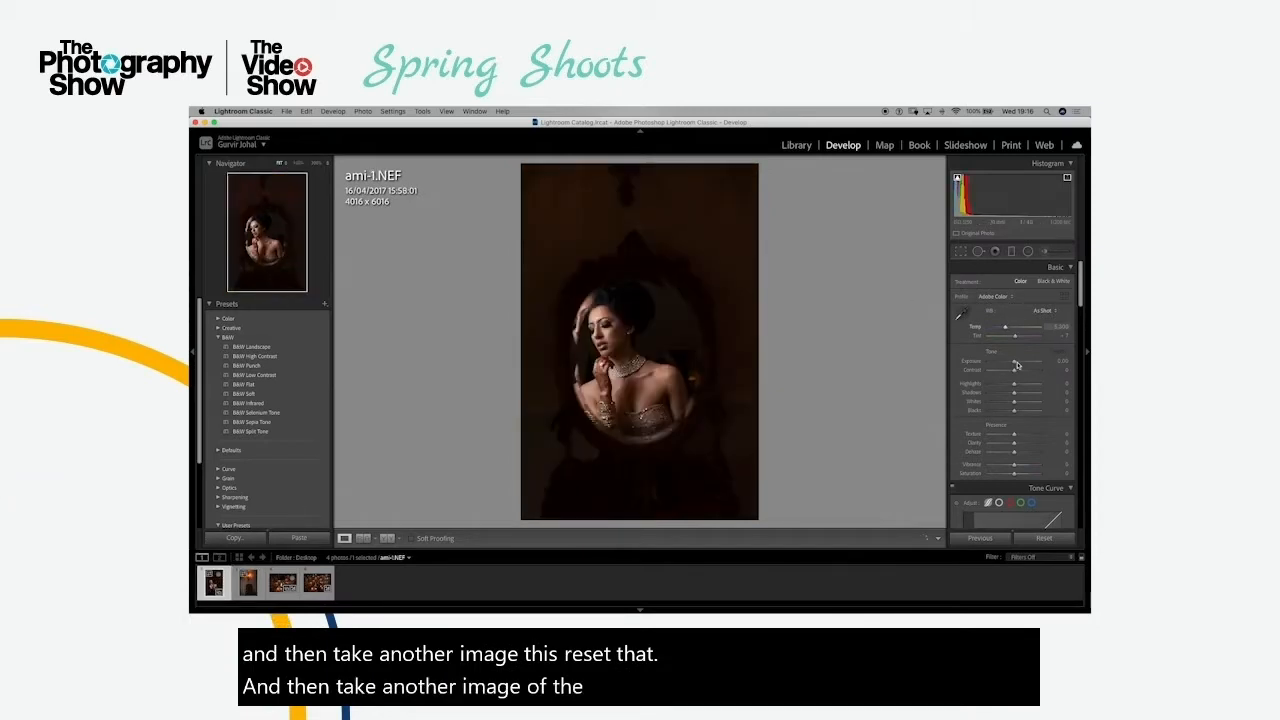
{"action": "left_click_drag", "start_coordinate": [1016, 364], "coordinate": [1026, 362]}
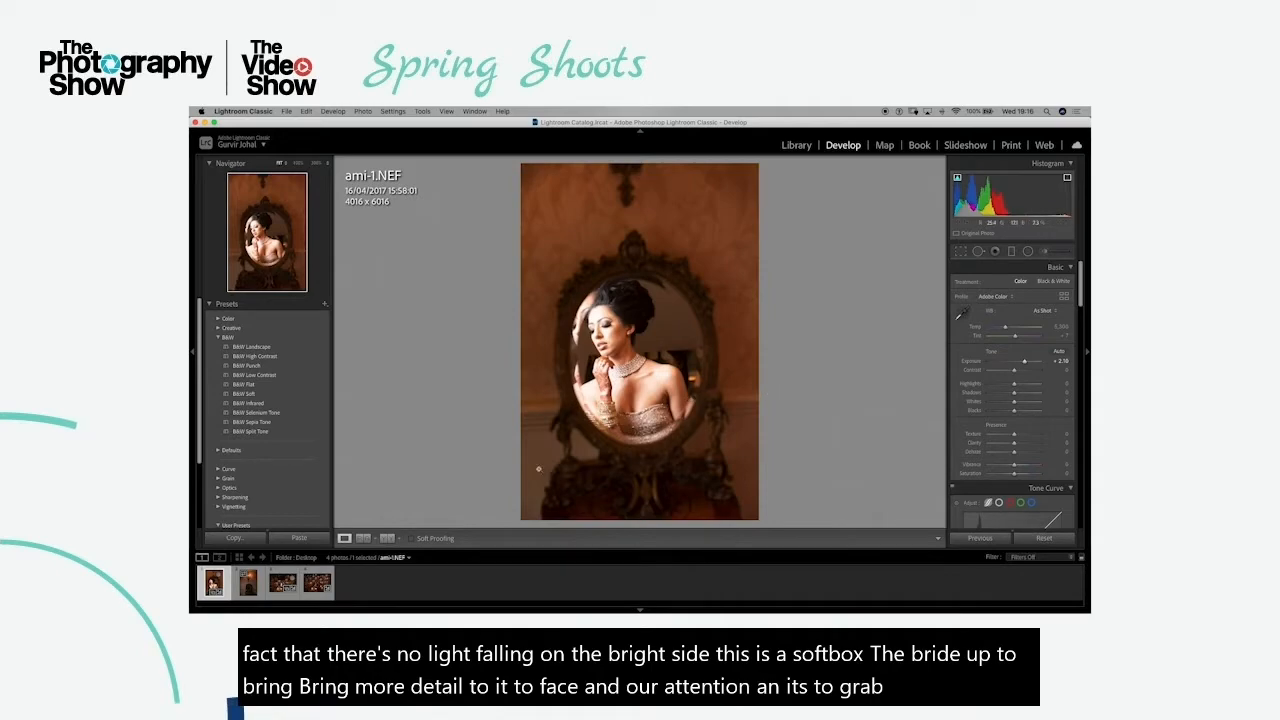
{"action": "left_click", "coordinate": [1044, 538]}
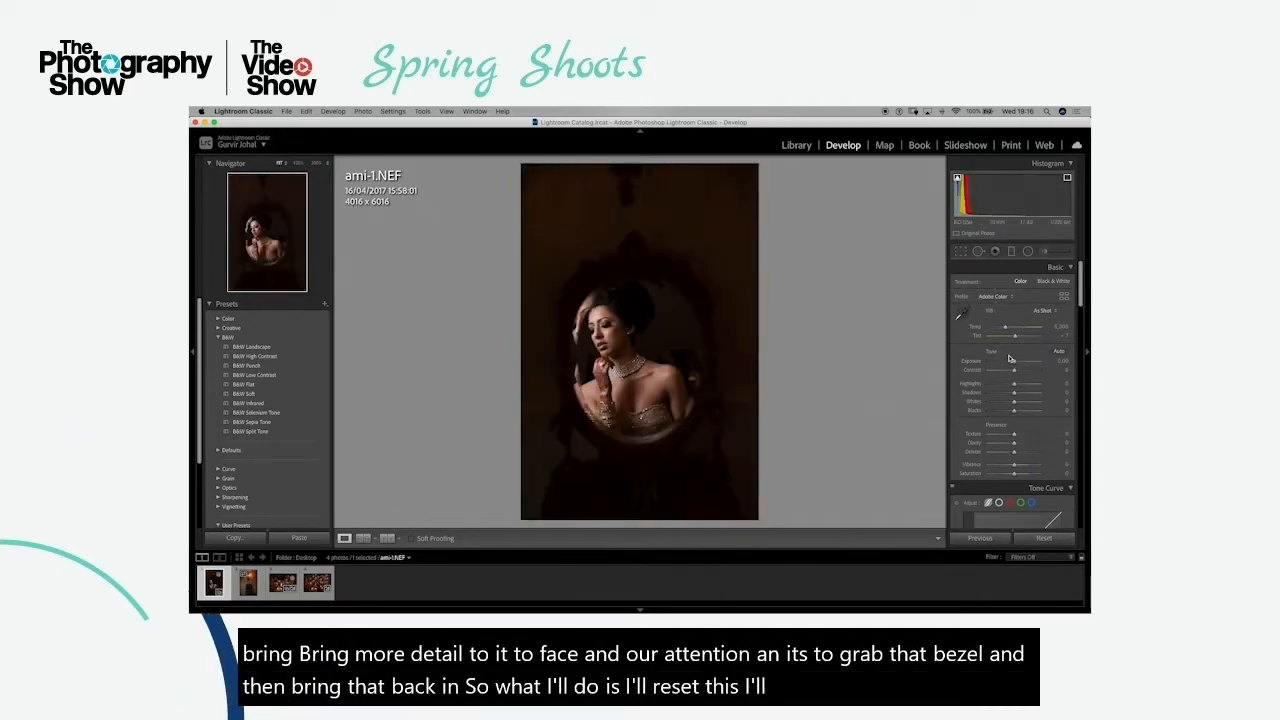
Adjust ami-1.NEF to Exposure +0.80, Contrast about -20, Highlights about -9, Shadows +33, Whites +6 and Blacks +22
{"action": "key", "text": "equal"}
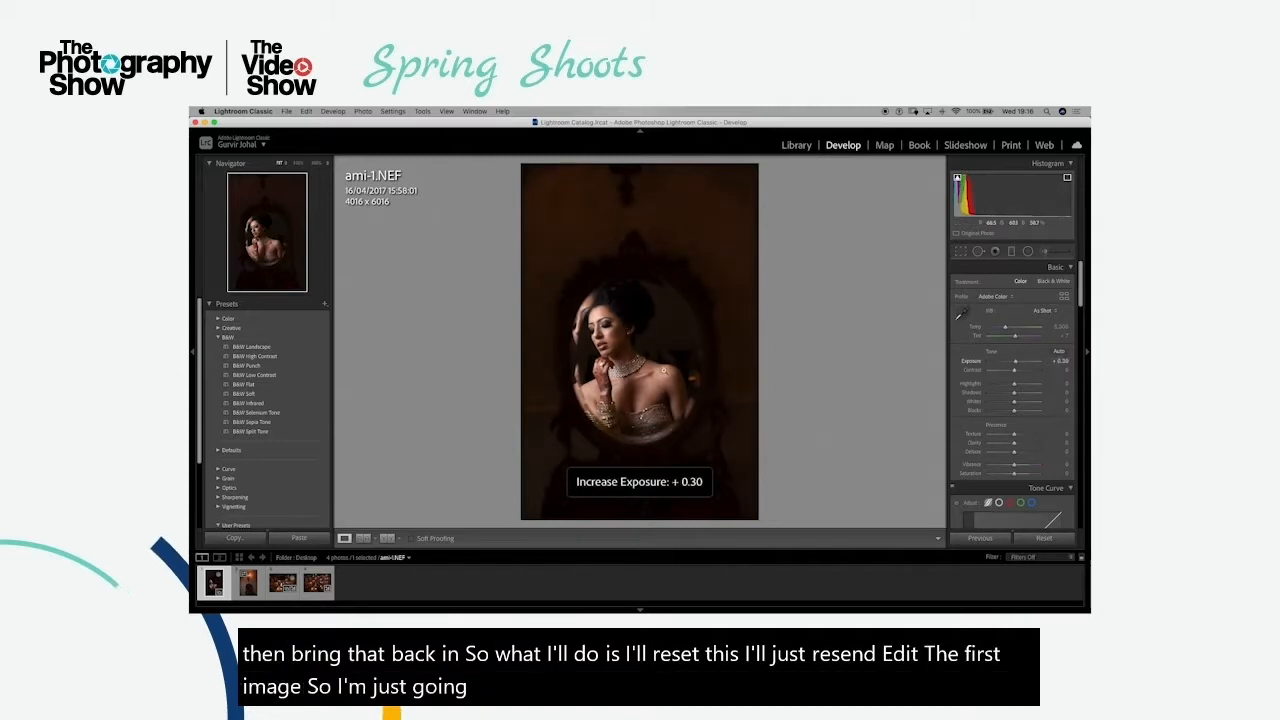
{"action": "key", "text": "equal"}
{"action": "key", "text": "equal"}
{"action": "key", "text": "equal"}
{"action": "key", "text": "equal"}
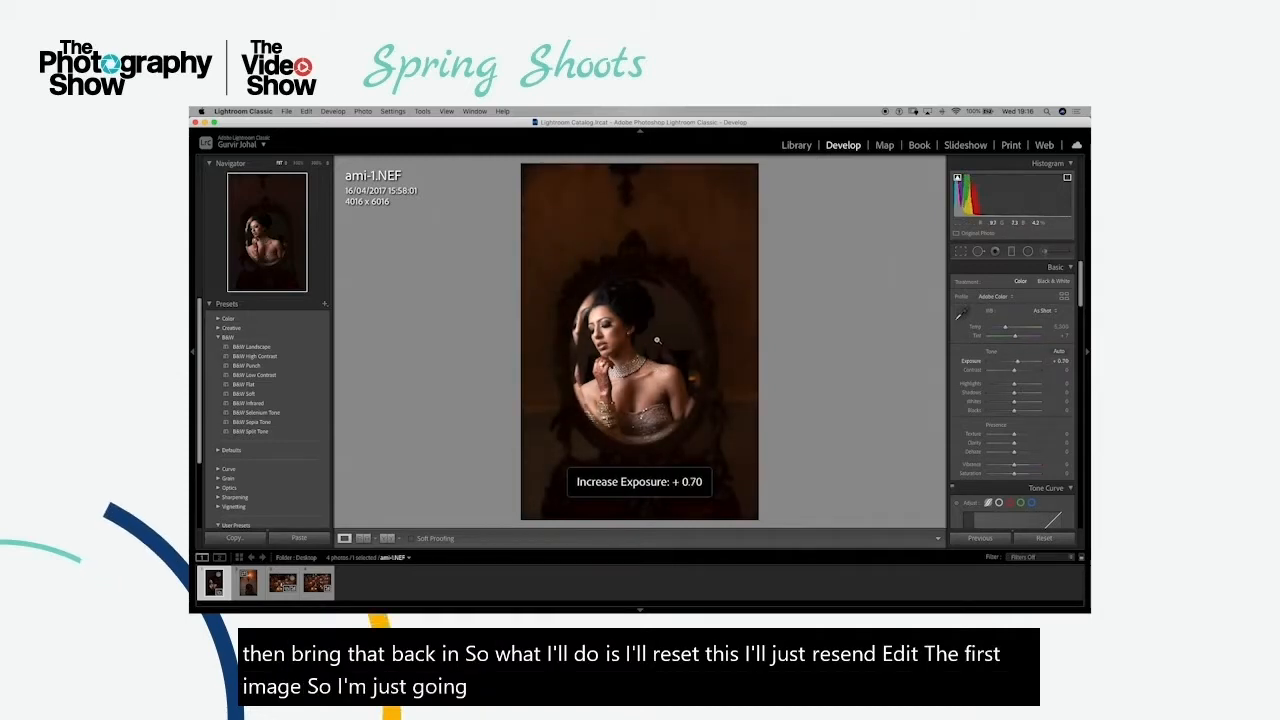
{"action": "key", "text": "equal"}
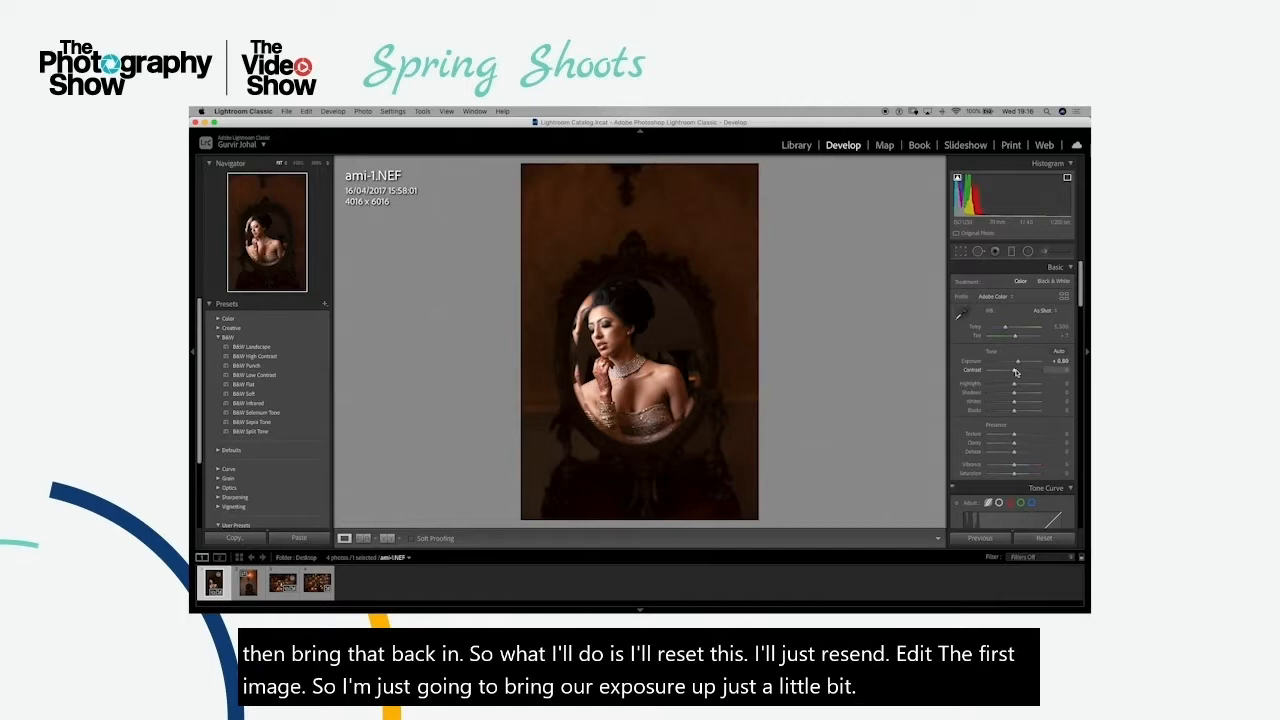
{"action": "key", "text": "minus"}
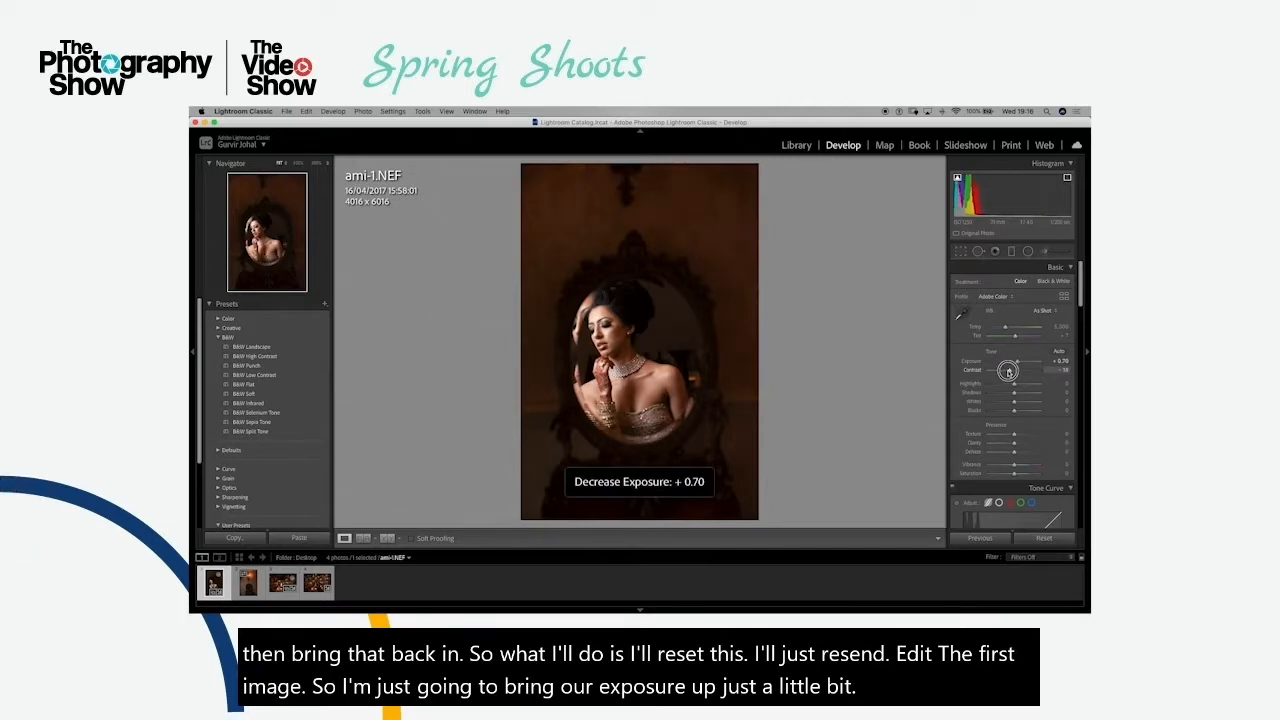
{"action": "left_click_drag", "start_coordinate": [1008, 372], "coordinate": [1021, 411]}
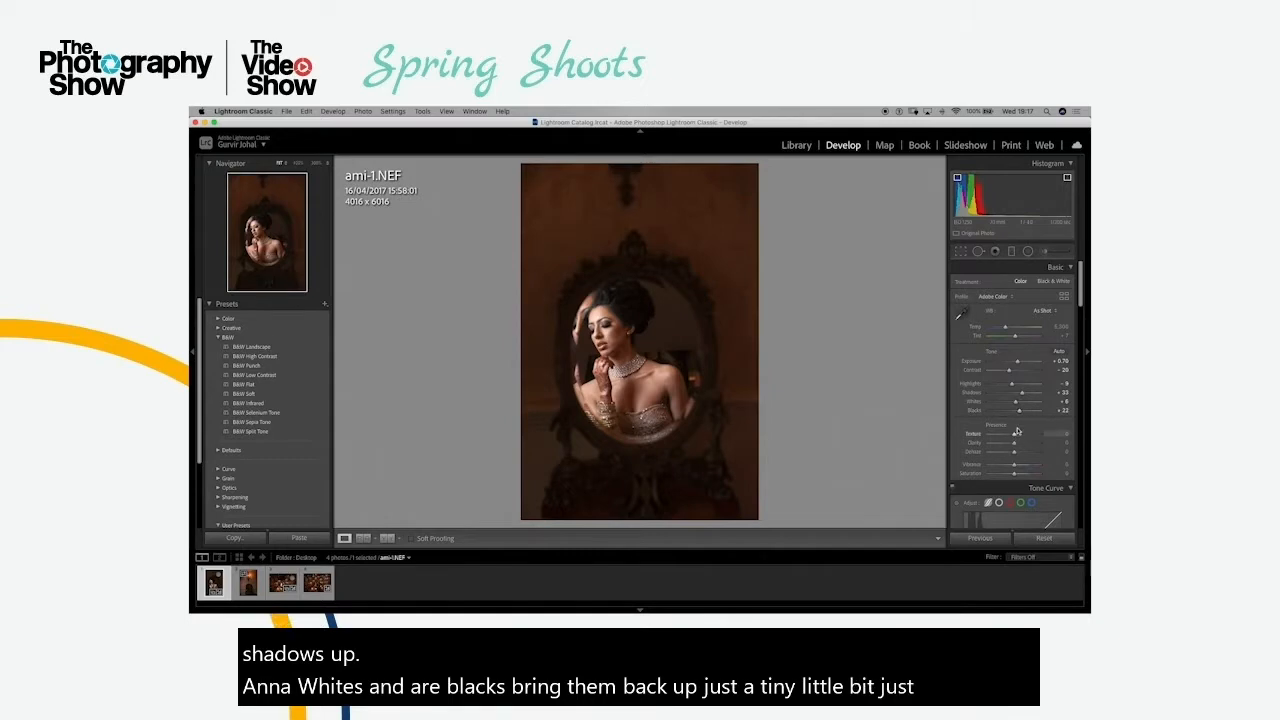
{"action": "key", "text": "equal"}
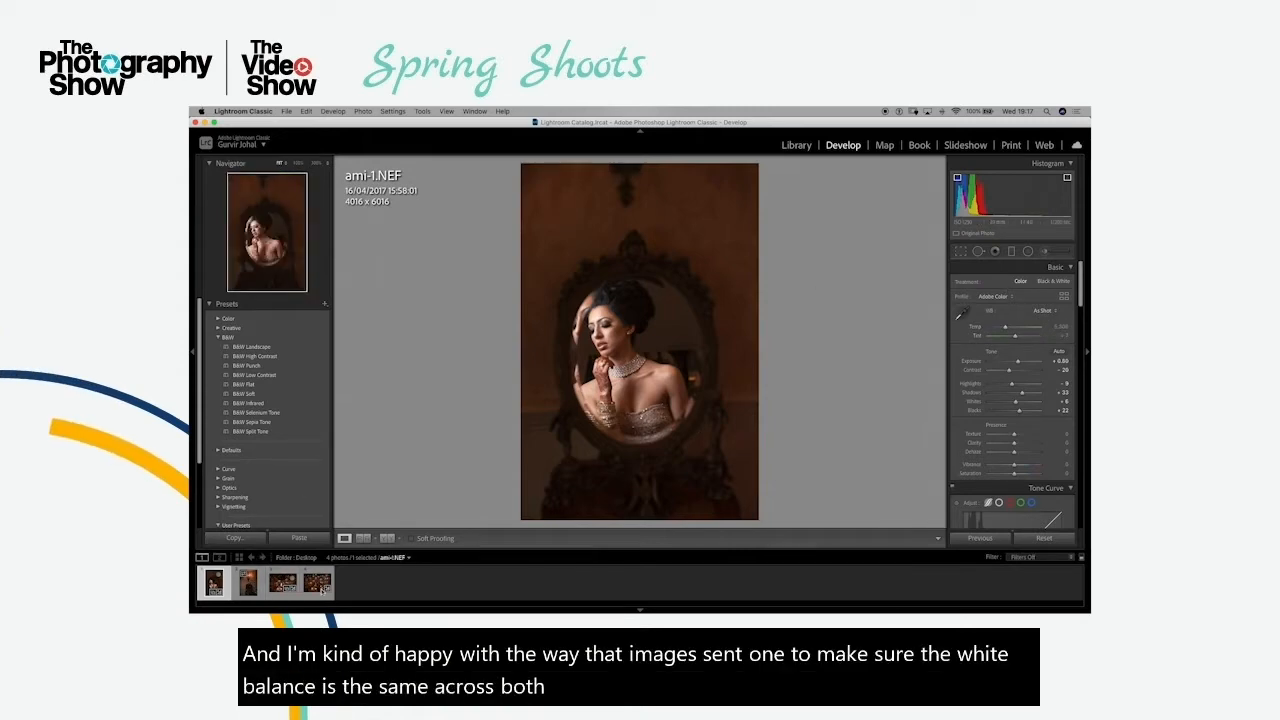
Synchronize the develop settings of ami-1.NEF, including white balance and basic tone, to ami-2.NEF
{"action": "left_click", "coordinate": [248, 582]}
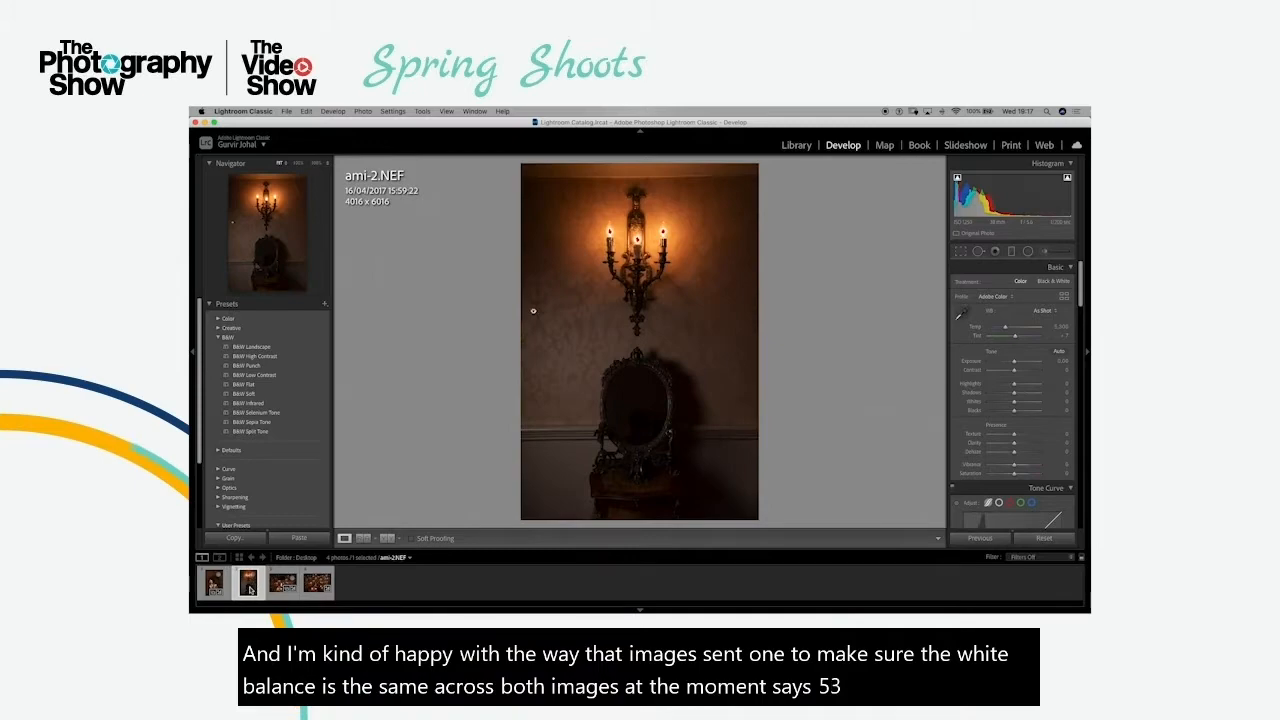
{"action": "left_click", "coordinate": [214, 584], "text": "shift"}
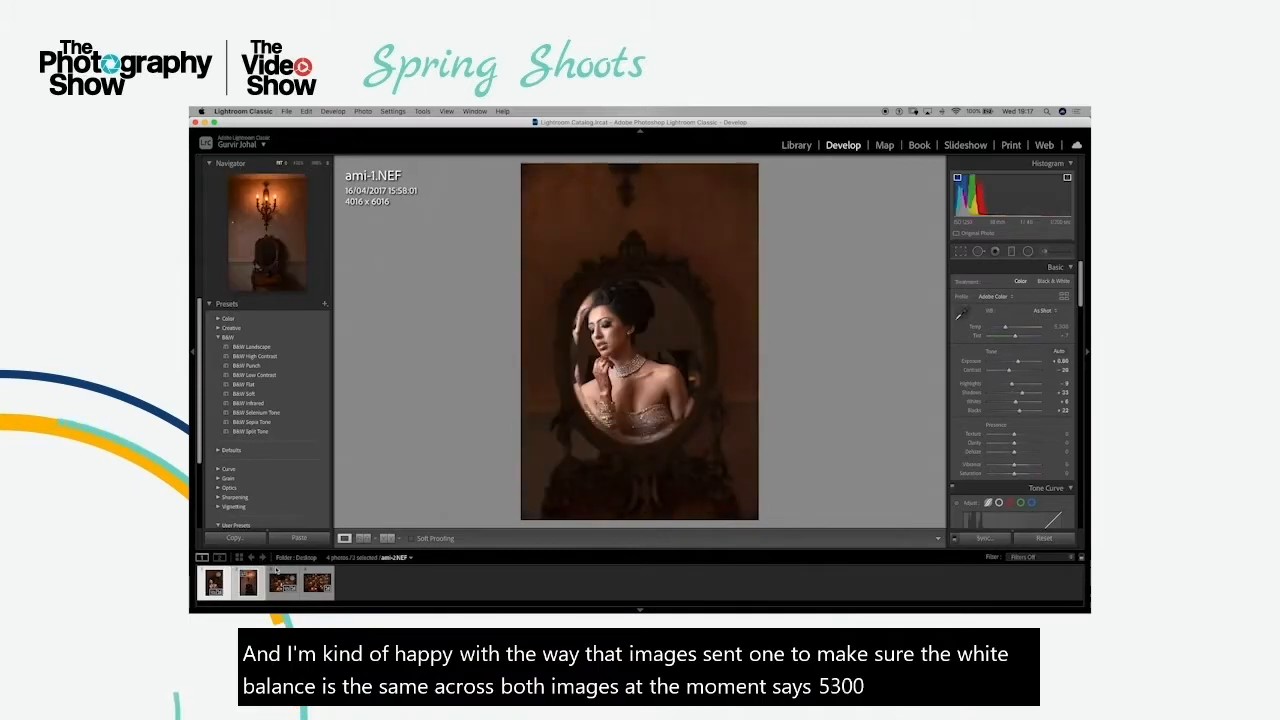
{"action": "left_click", "coordinate": [985, 538]}
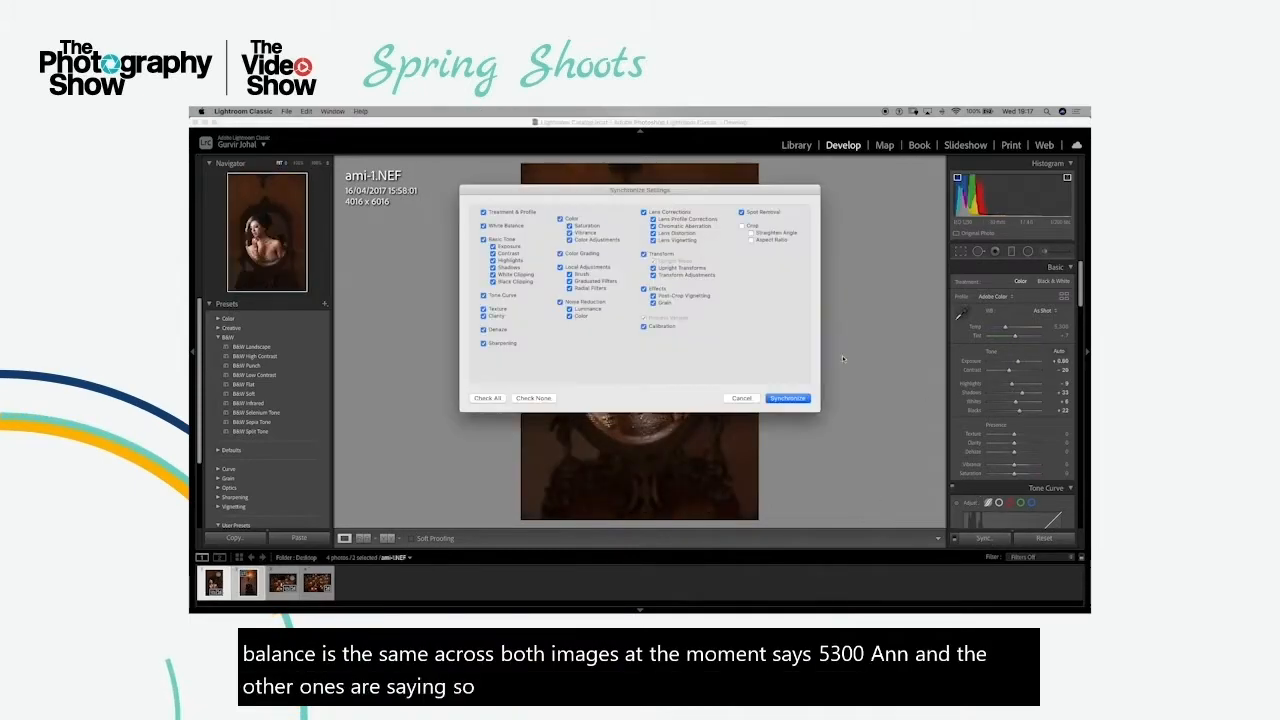
{"action": "left_click", "coordinate": [775, 397]}
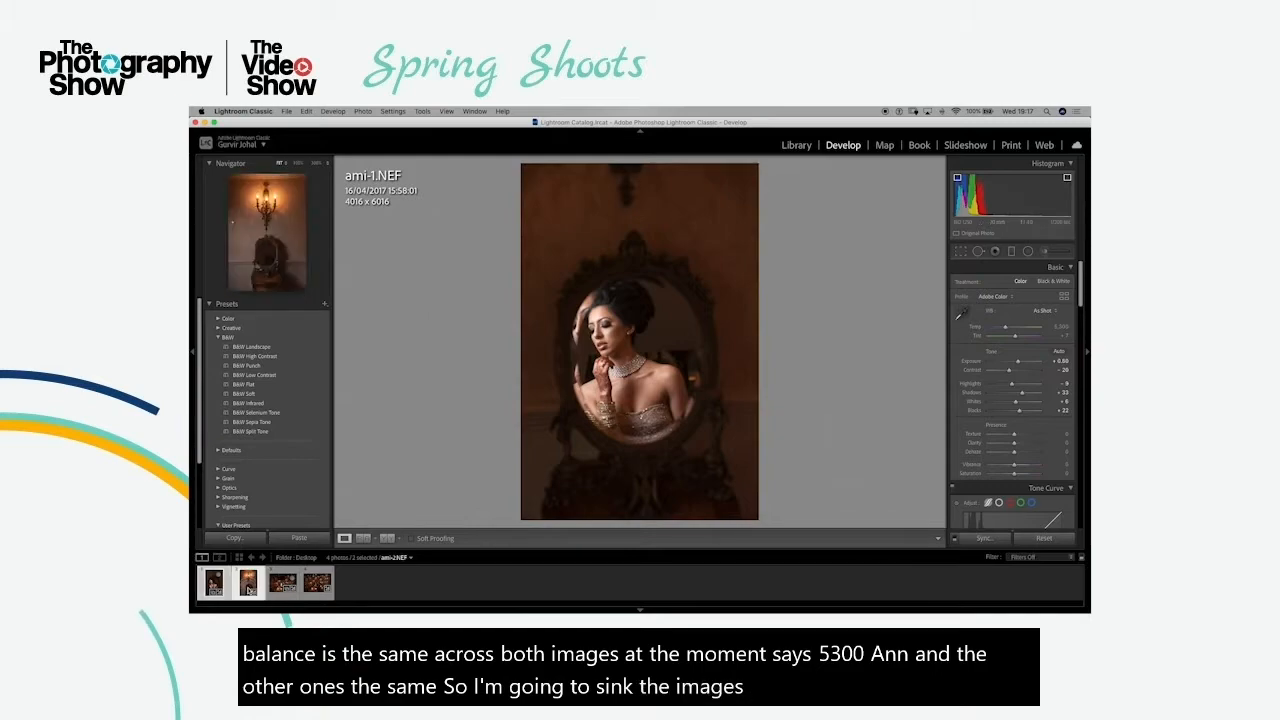
Adjust ami-2.NEF to Highlights -100, Contrast about +13, Shadows about +45 and Whites 0
{"action": "left_click", "coordinate": [248, 584]}
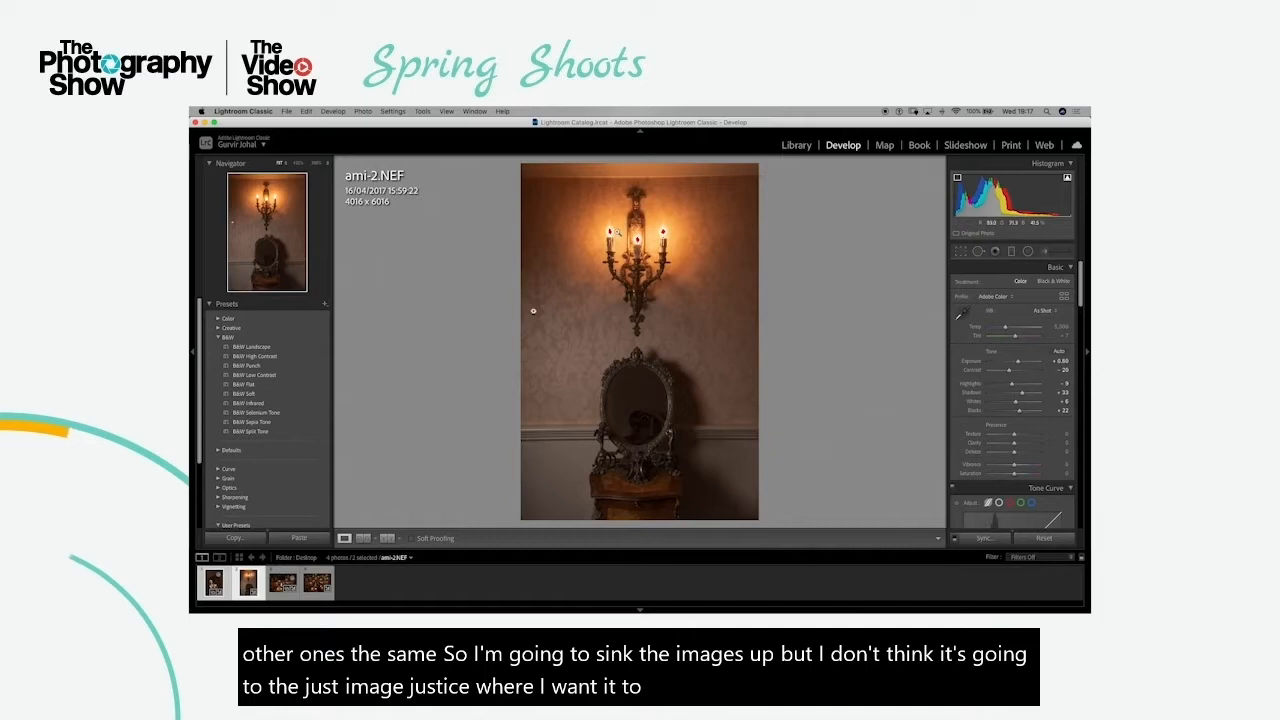
{"action": "left_click", "coordinate": [1009, 385]}
{"action": "left_click_drag", "start_coordinate": [1009, 385], "coordinate": [981, 385]}
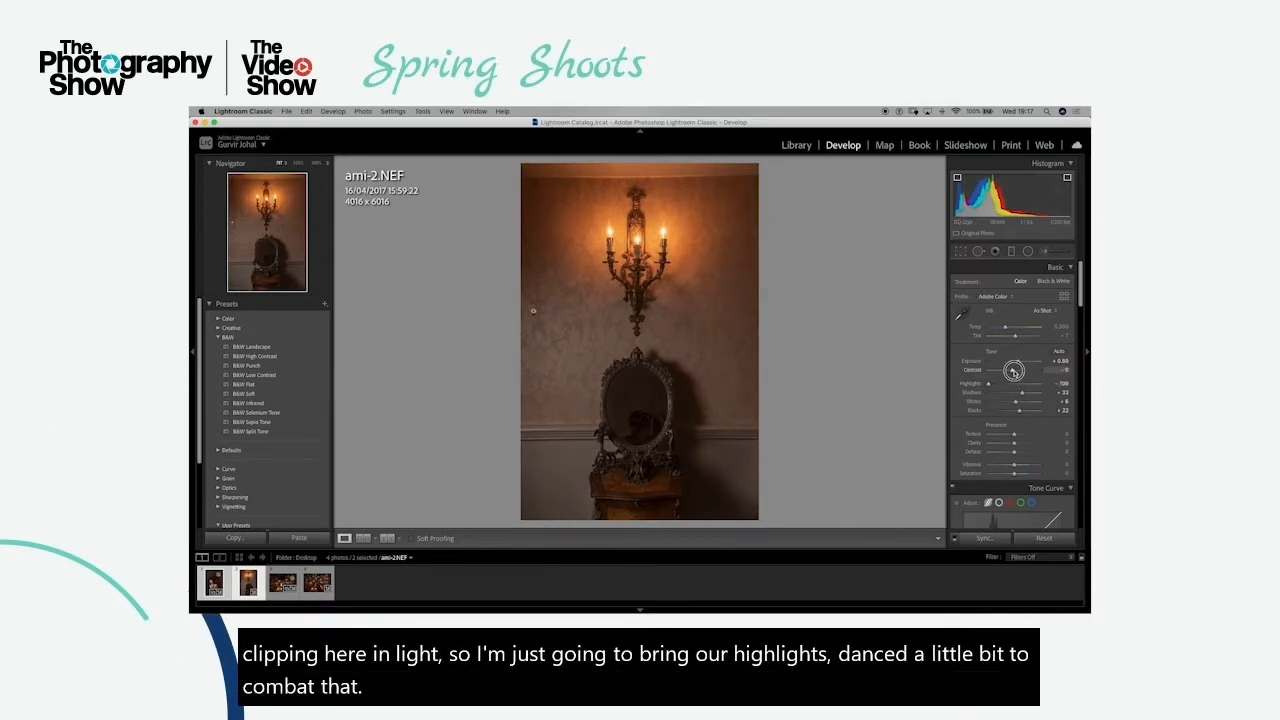
{"action": "left_click_drag", "start_coordinate": [1017, 371], "coordinate": [1025, 394]}
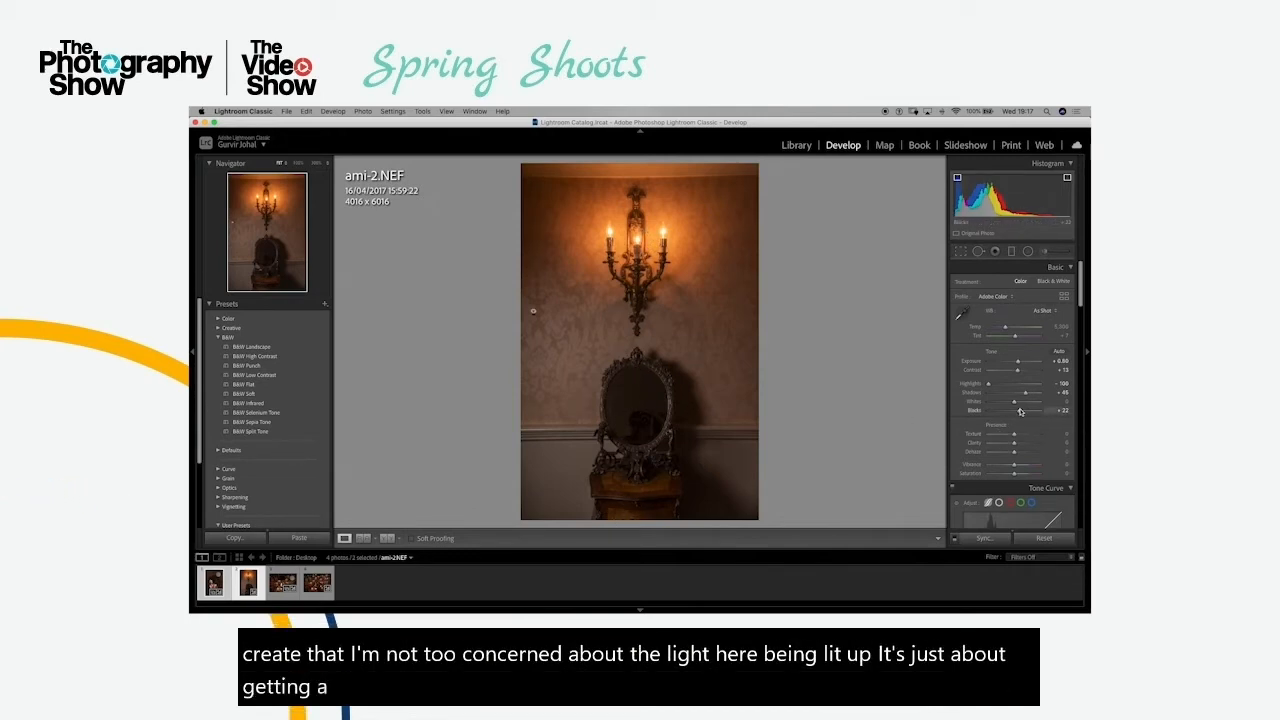
Fine-tune the tone curve of ami-2.NEF, setting Darks to about +13 and Lights to about -3
{"action": "scroll", "coordinate": [1020, 412], "scroll_direction": "down", "scroll_amount": 5}
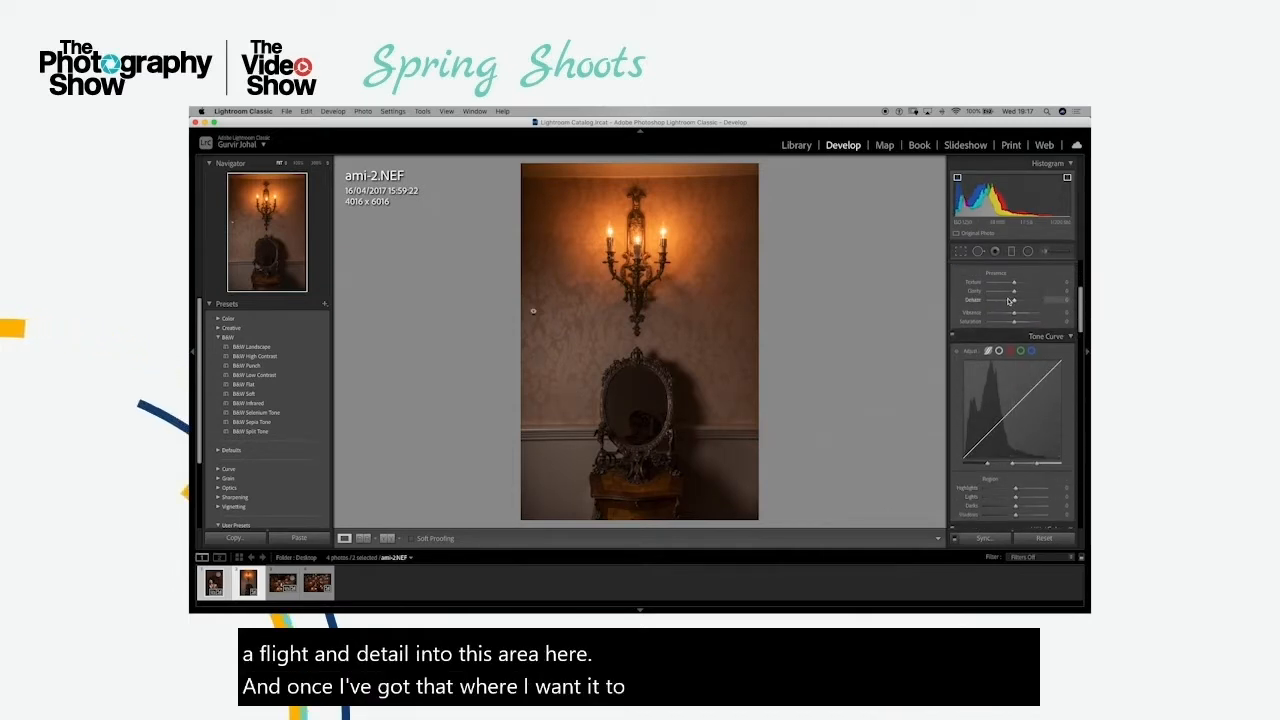
{"action": "scroll", "coordinate": [1078, 318], "scroll_direction": "down", "scroll_amount": 3}
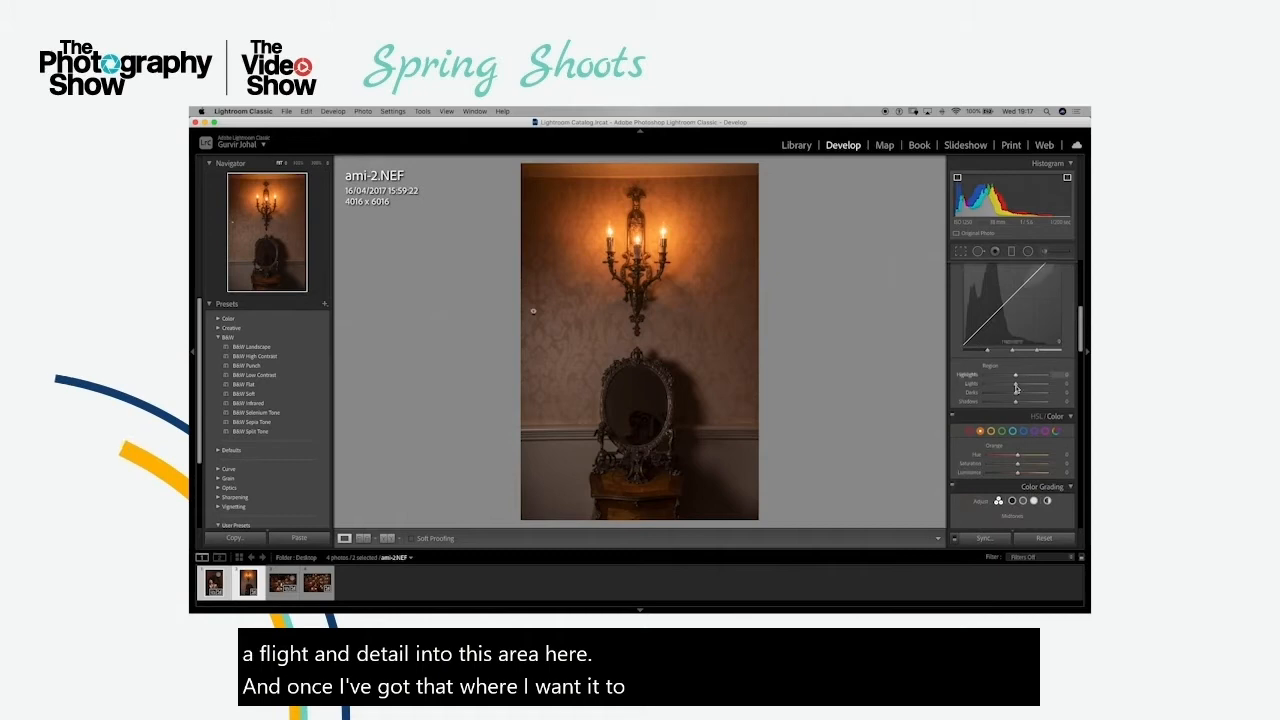
{"action": "left_click_drag", "start_coordinate": [1016, 395], "coordinate": [1014, 385]}
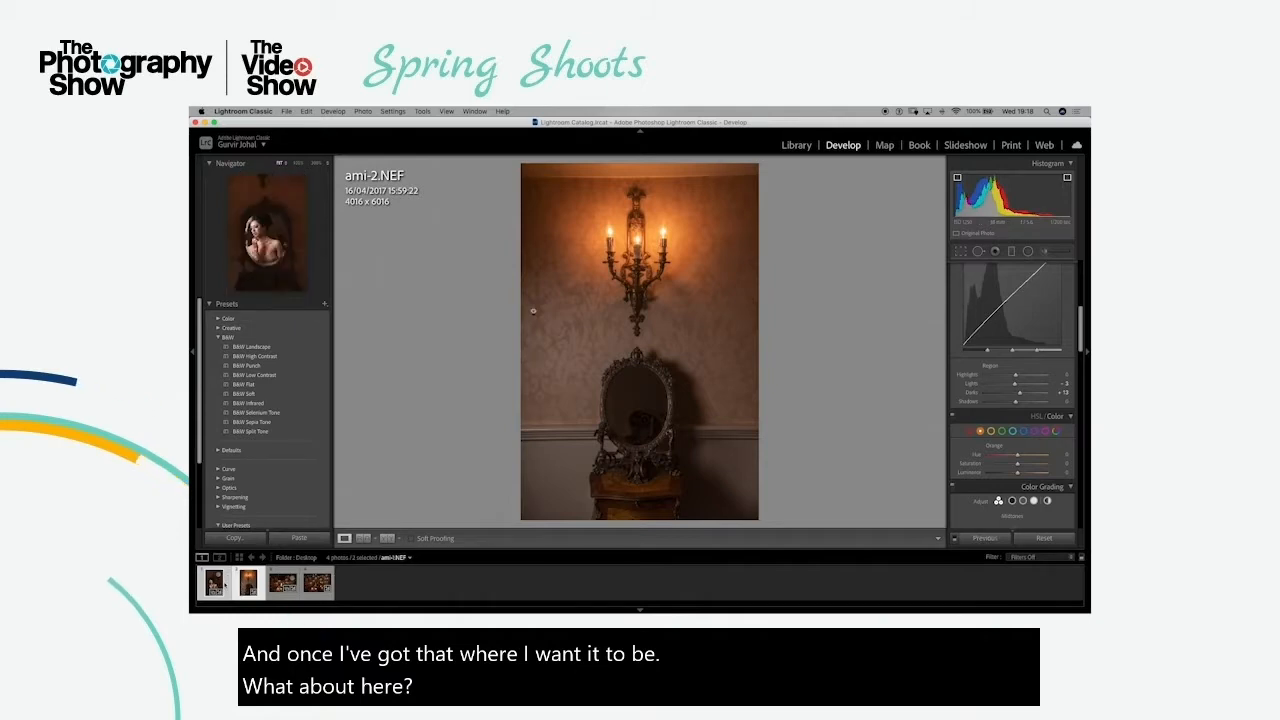
Export ami-1.NEF and ami-2.NEF together as JPG files to the preset subfolder on the Desktop
{"action": "right_click", "coordinate": [216, 583]}
{"action": "mouse_move", "coordinate": [283, 561]}
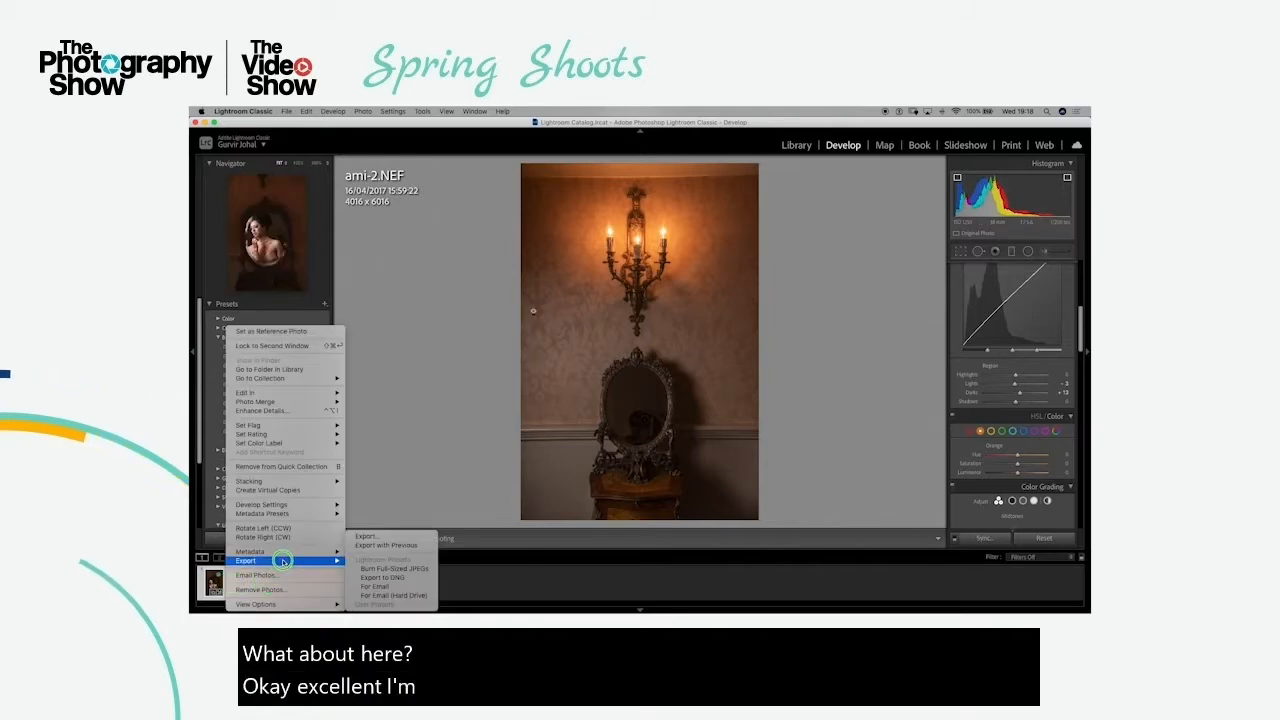
{"action": "left_click", "coordinate": [388, 536]}
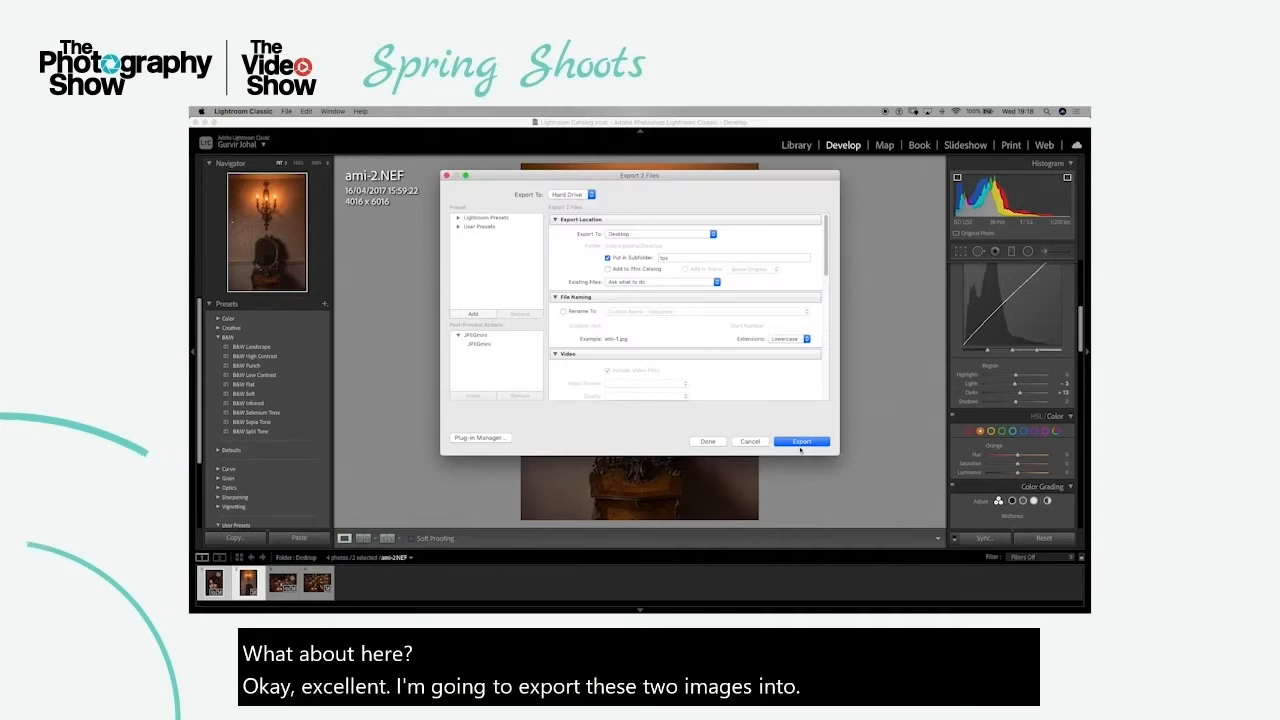
{"action": "left_click", "coordinate": [801, 442]}
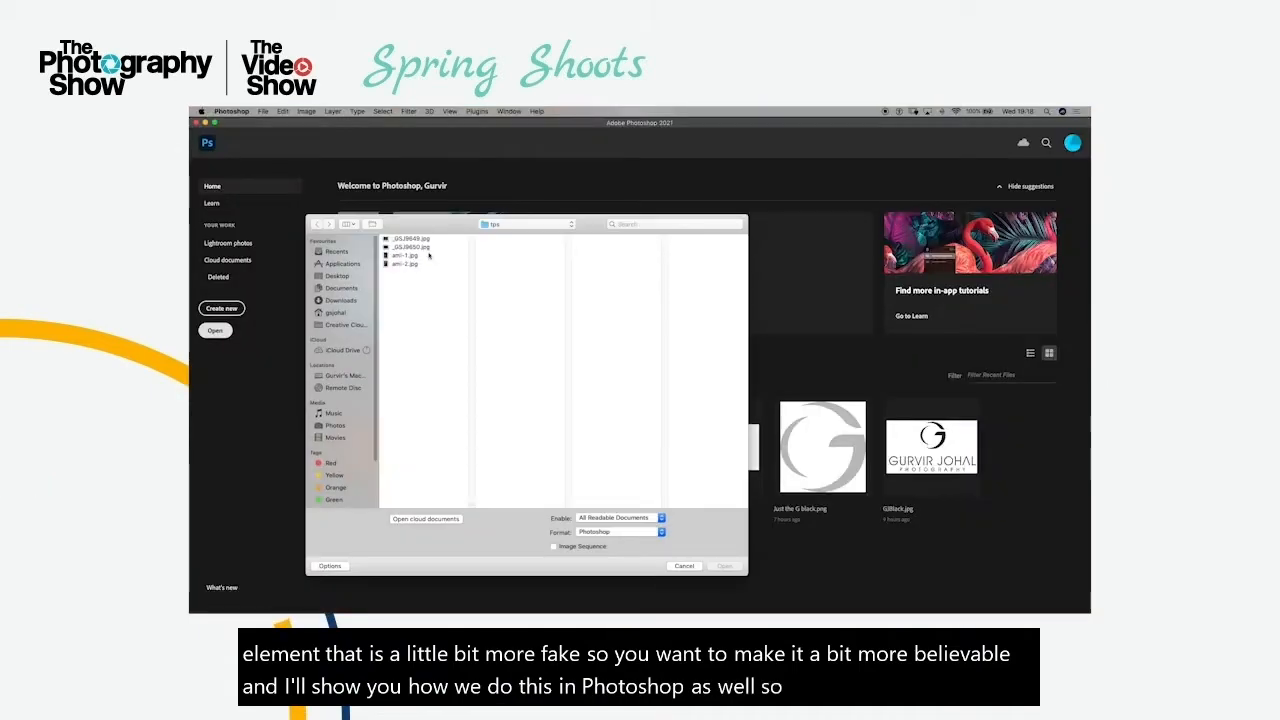
Switch to Photoshop, open ami-1.jpg and ami-2.jpg together, and bring ami-2.jpg to the front
{"action": "left_click", "coordinate": [429, 255]}
{"action": "left_click", "coordinate": [429, 263], "text": "shift"}
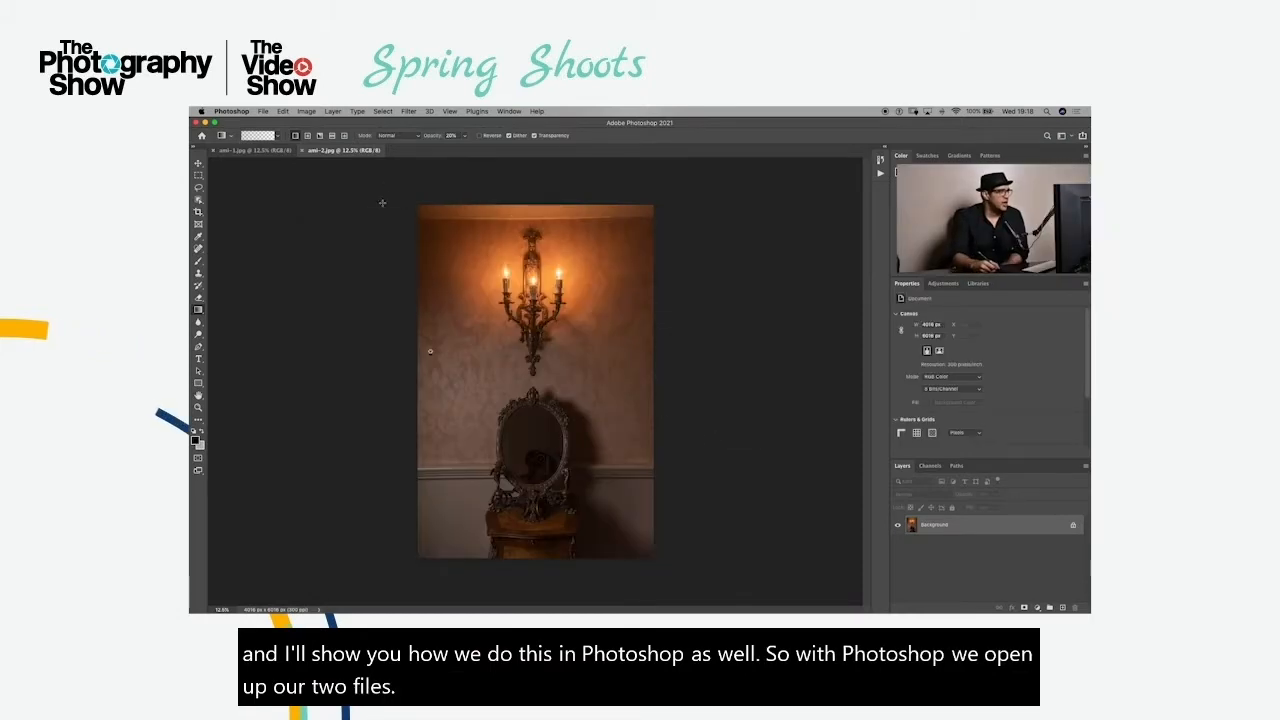
{"action": "left_click", "coordinate": [251, 151]}
{"action": "left_click", "coordinate": [331, 151]}
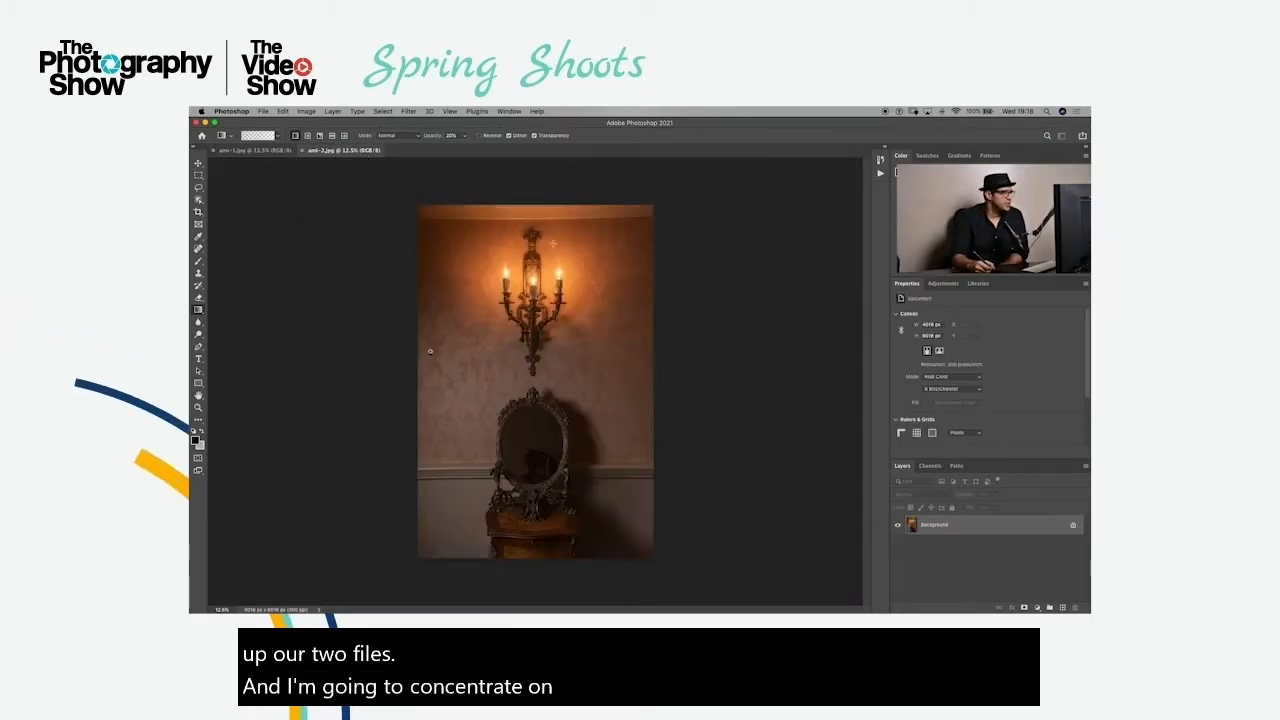
Show the rulers and place a vertical guide through the centre of the candle sconce and mirror in ami-2.jpg
{"action": "left_click", "coordinate": [198, 162]}
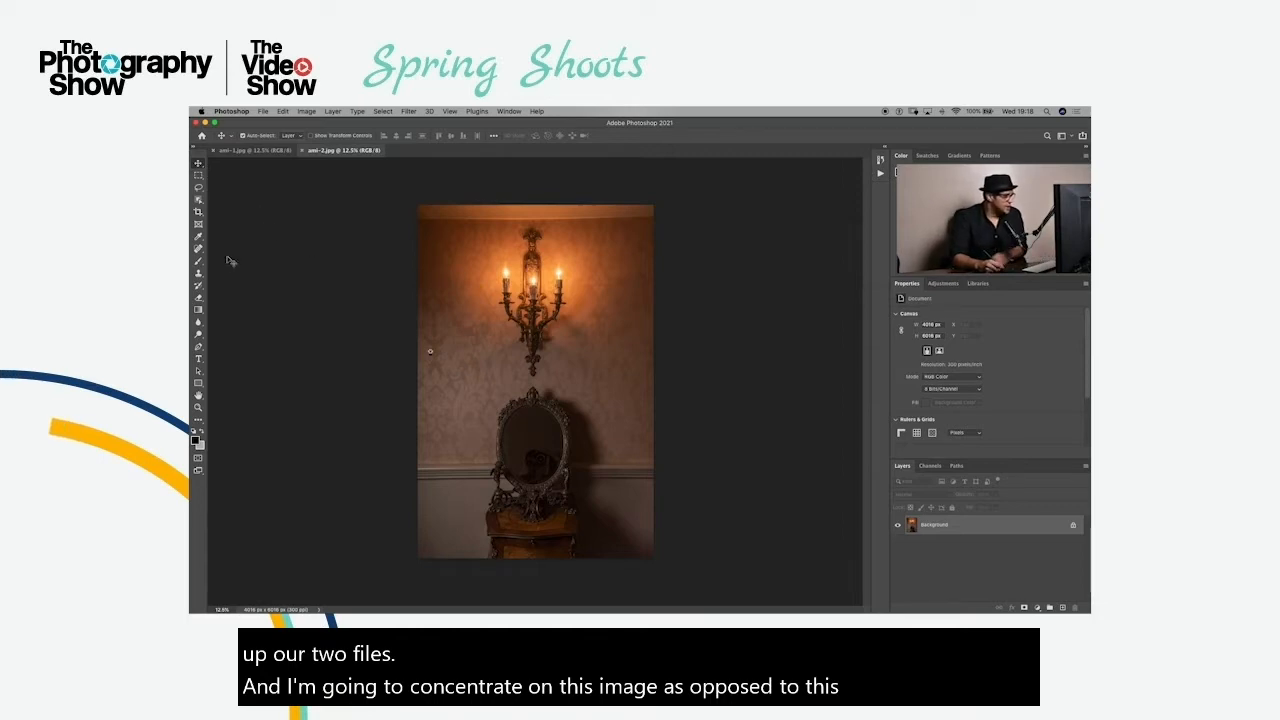
{"action": "key", "text": "super+r"}
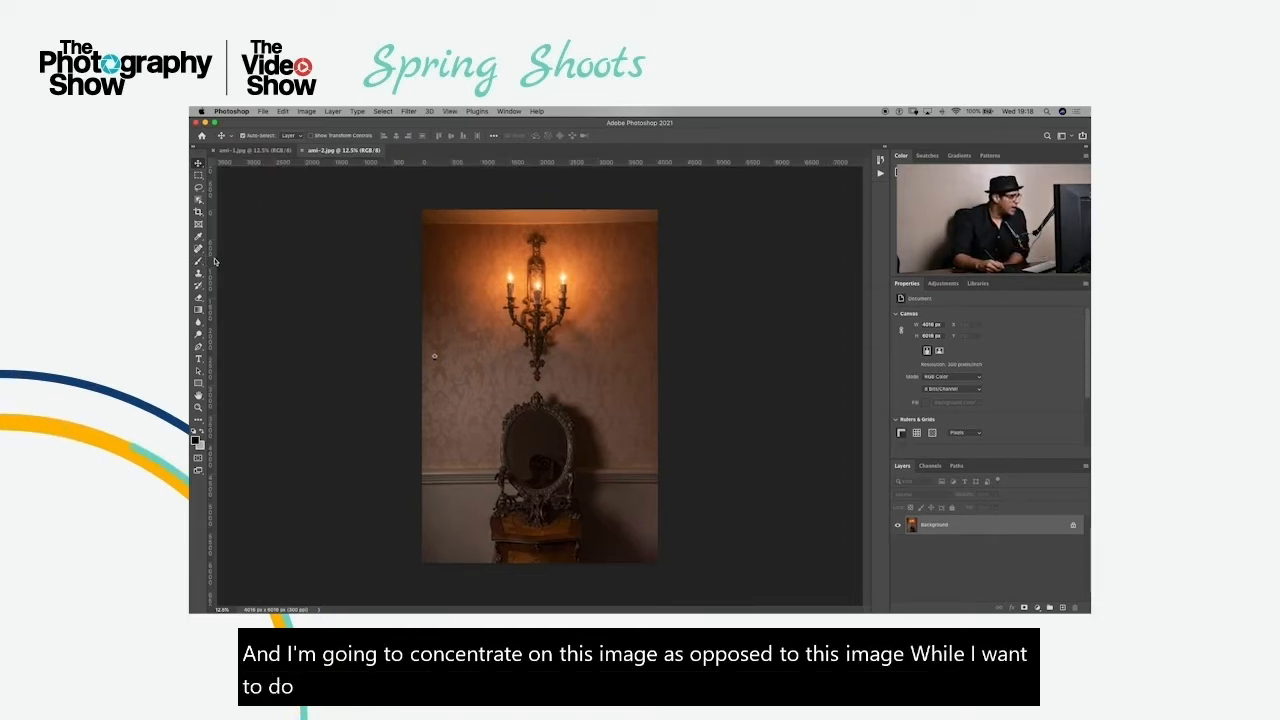
{"action": "left_click_drag", "start_coordinate": [210, 260], "coordinate": [536, 260]}
Convert the background of ami-2.jpg into a regular layer and shift it about 16 px left to align with the guide
{"action": "left_click_drag", "start_coordinate": [958, 527], "coordinate": [959, 531]}
{"action": "double_click", "coordinate": [958, 529]}
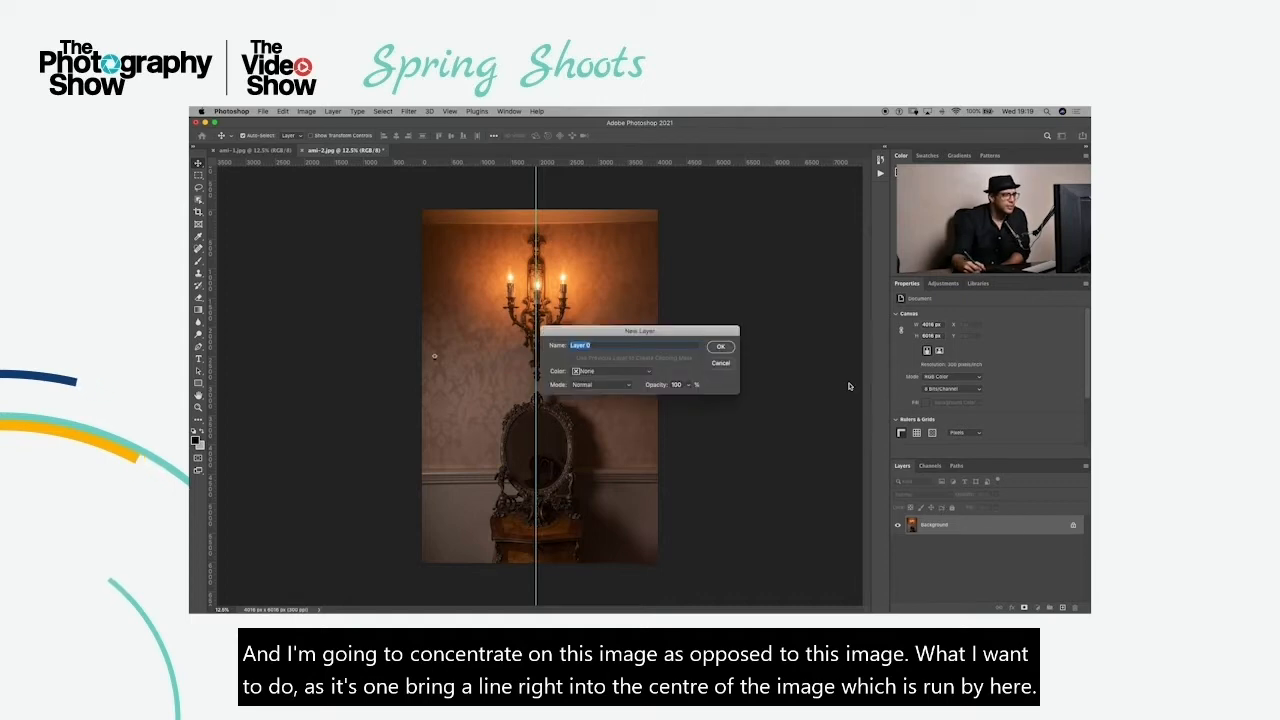
{"action": "left_click", "coordinate": [719, 347]}
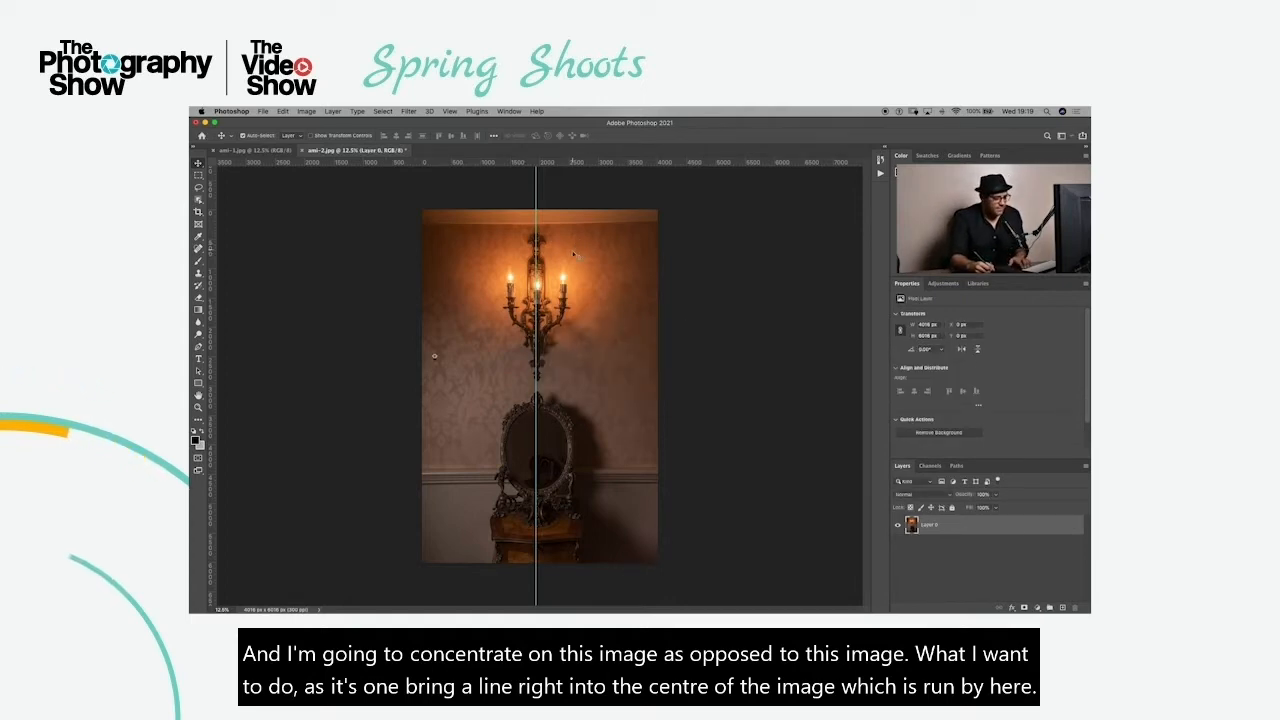
{"action": "left_click_drag", "start_coordinate": [584, 258], "coordinate": [578, 255]}
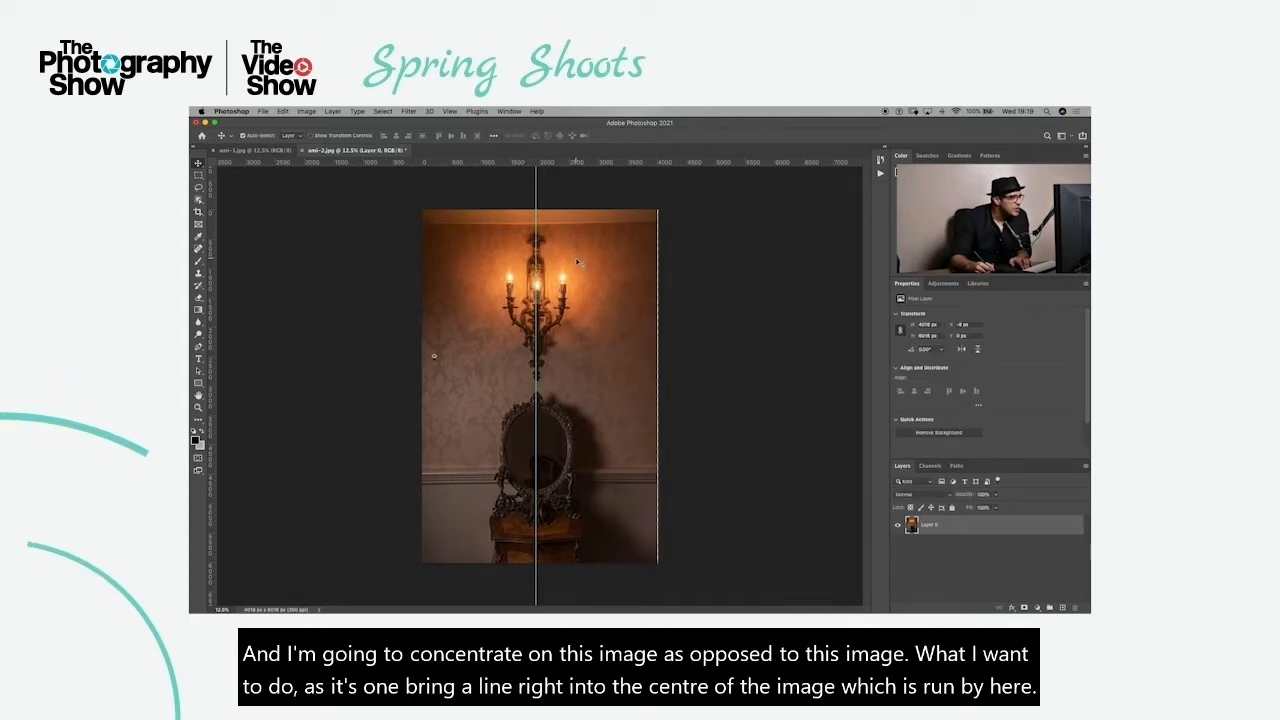
{"action": "key", "text": "Left"}
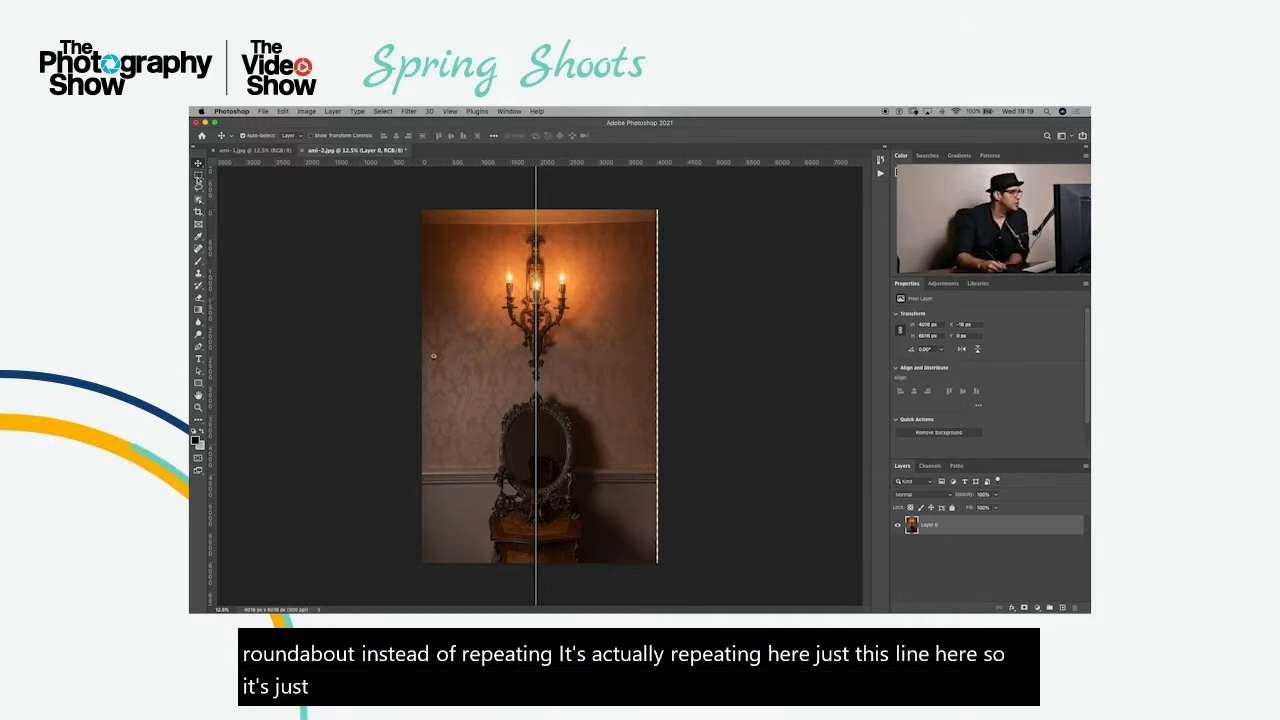
Select the part of the image left of the guide with the Rectangular Marquee tool and copy it to a new layer
{"action": "left_click", "coordinate": [198, 176]}
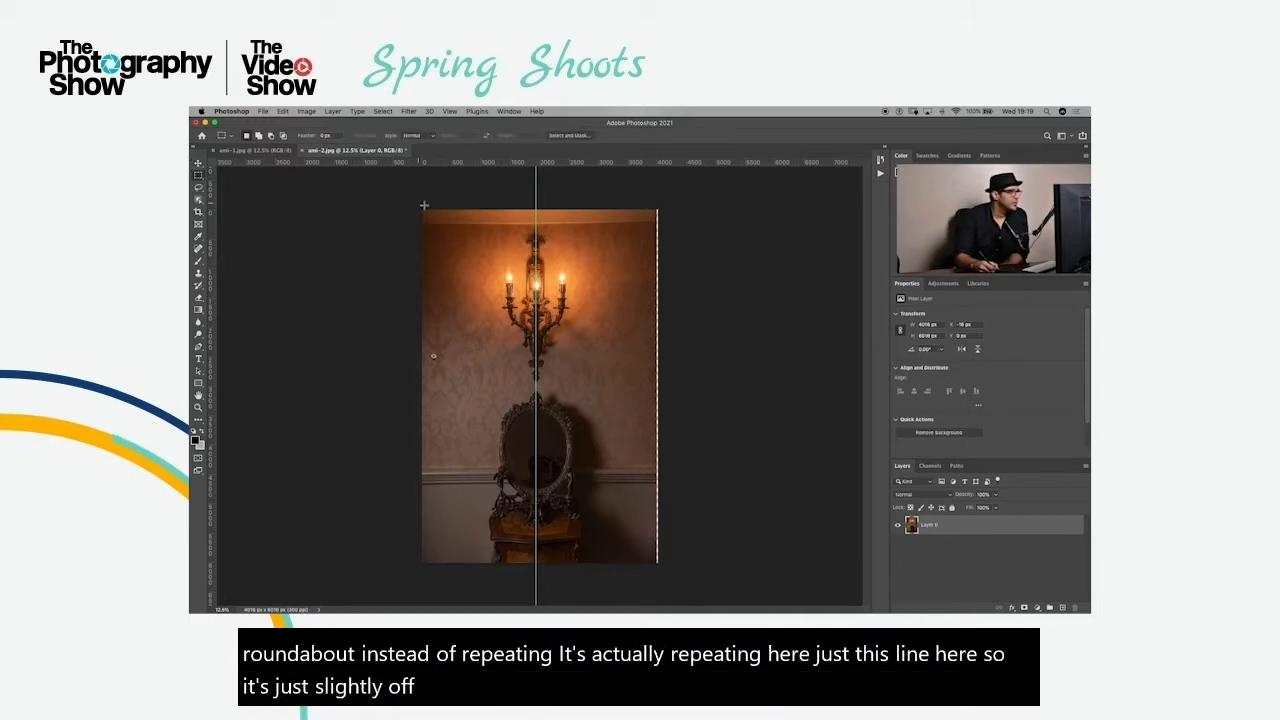
{"action": "left_click", "coordinate": [198, 176]}
{"action": "left_click", "coordinate": [257, 175]}
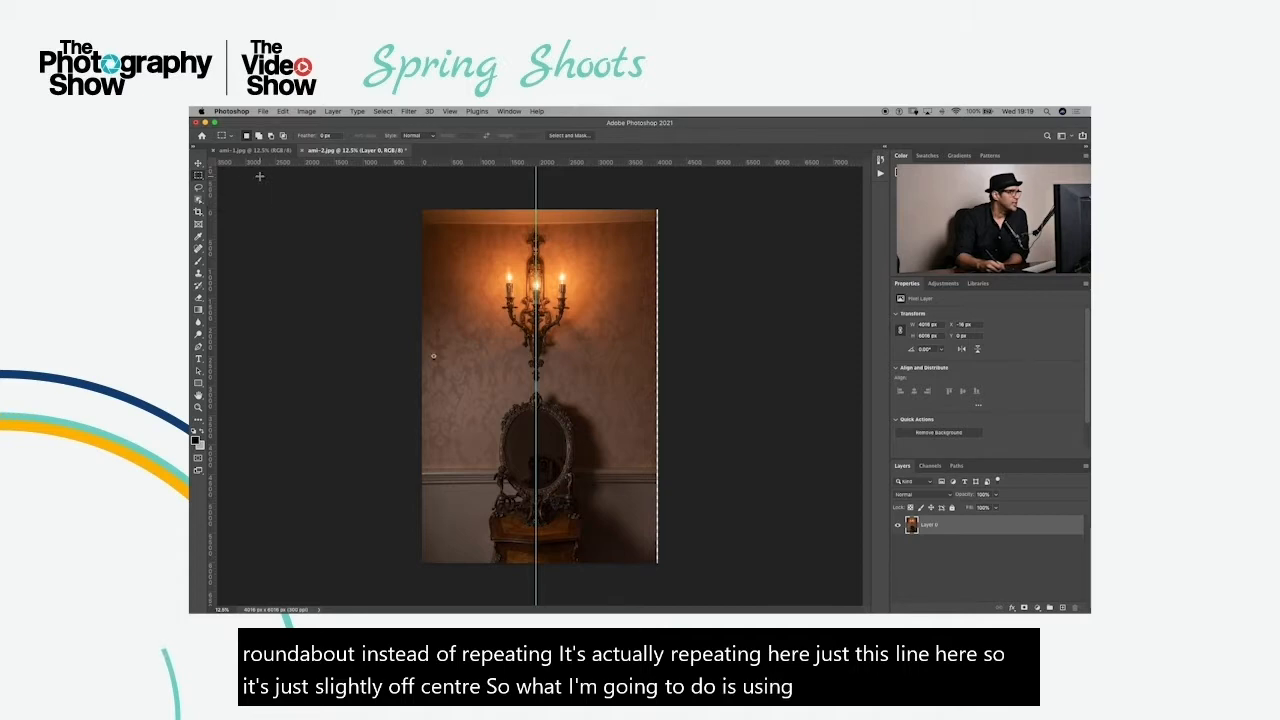
{"action": "left_click_drag", "start_coordinate": [422, 210], "coordinate": [533, 610]}
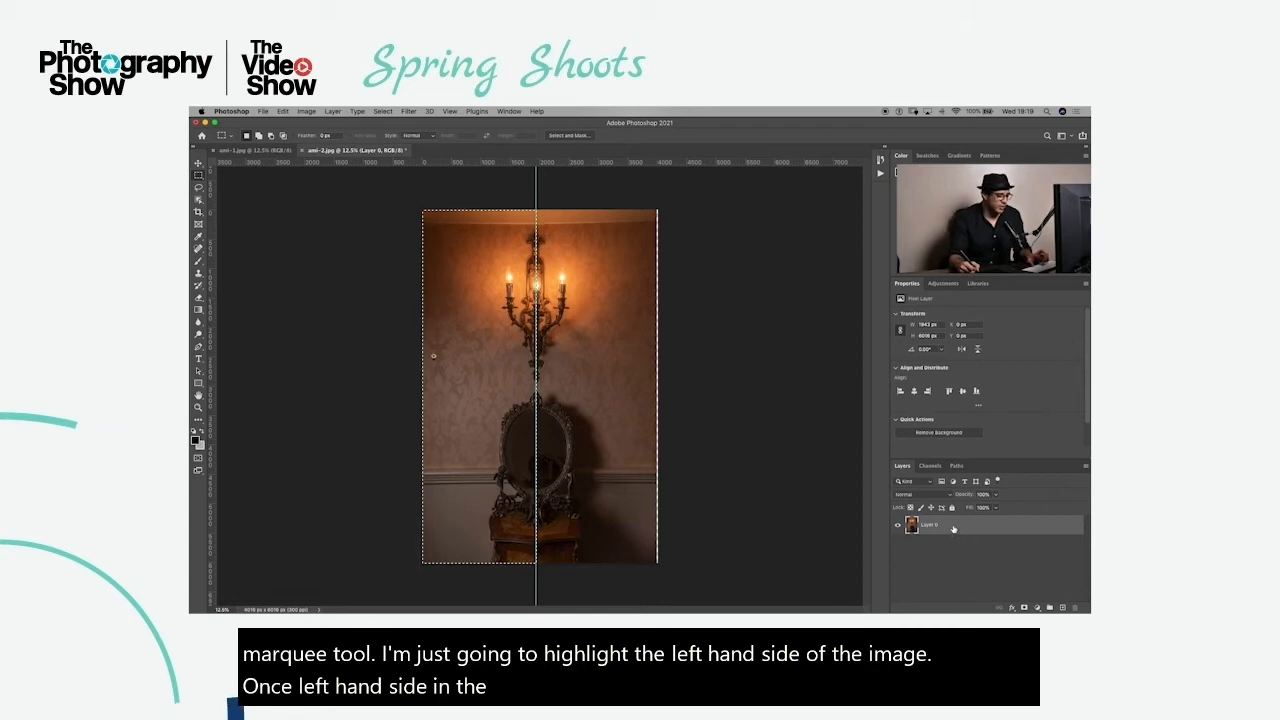
{"action": "key", "text": "super+j"}
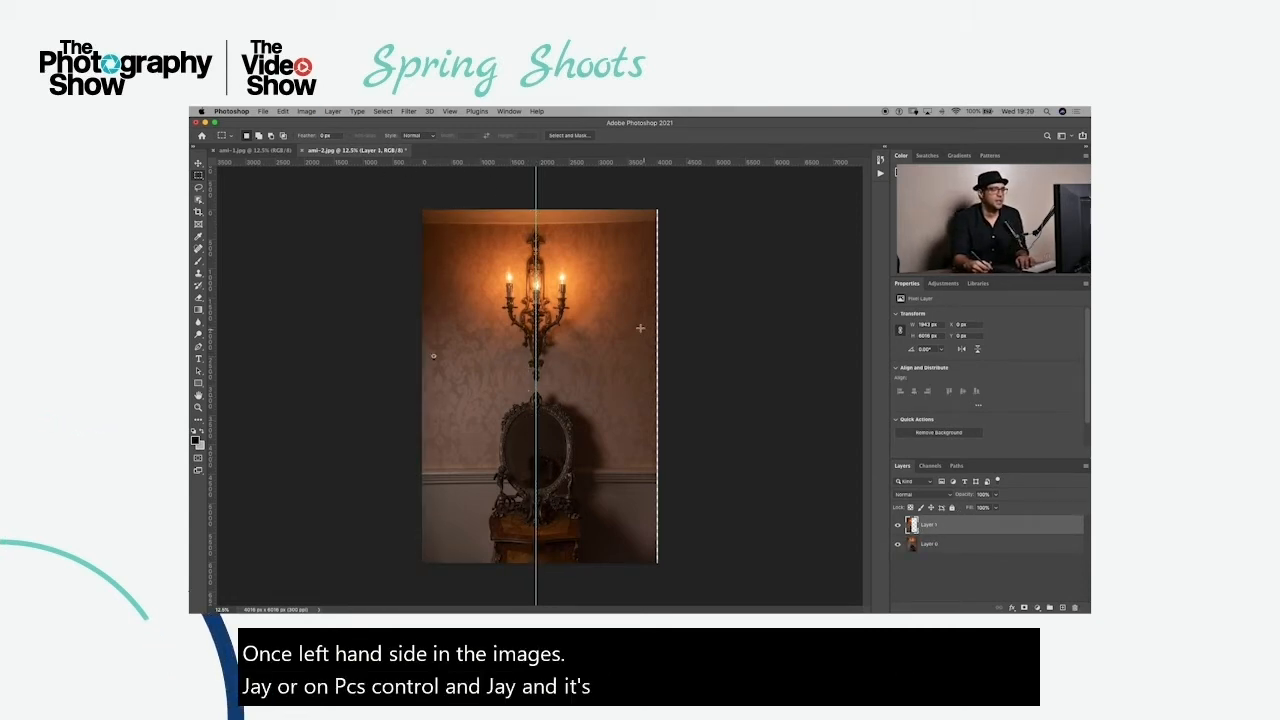
Flip the copied half horizontally, move it to the opposite side so it meets the centre guide, and hide the guides
{"action": "left_click", "coordinate": [897, 544]}
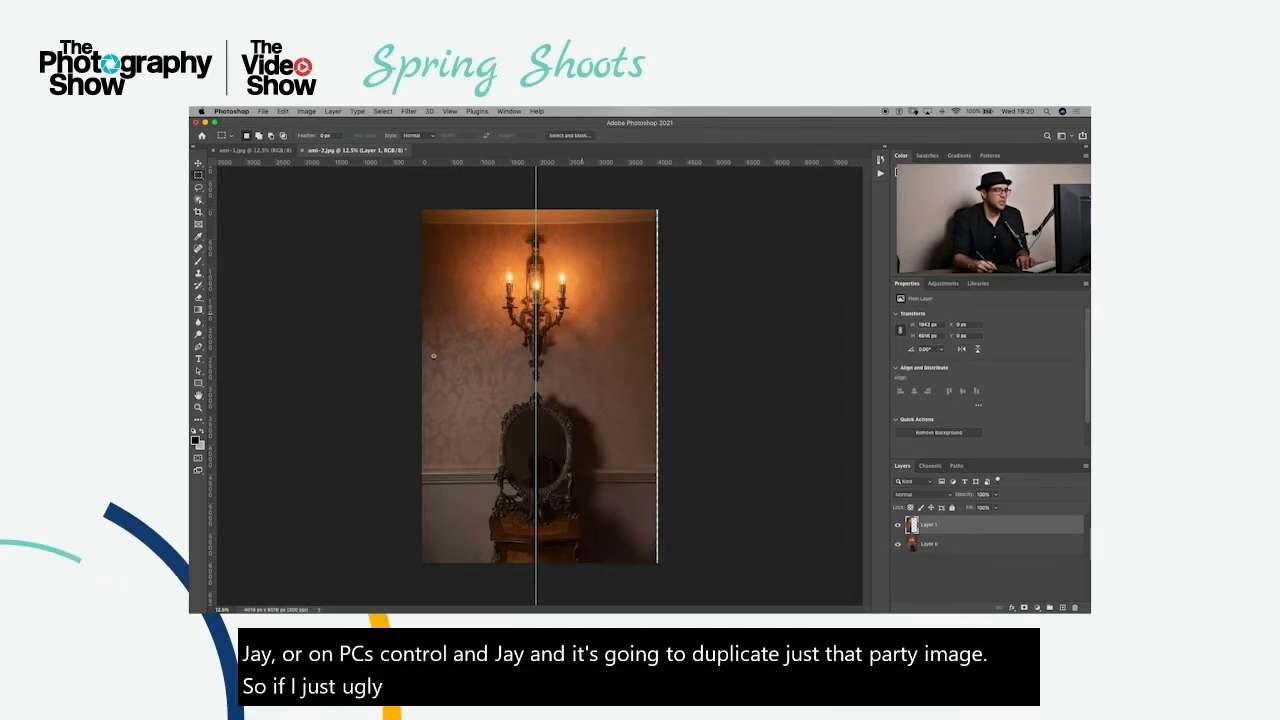
{"action": "key", "text": "v"}
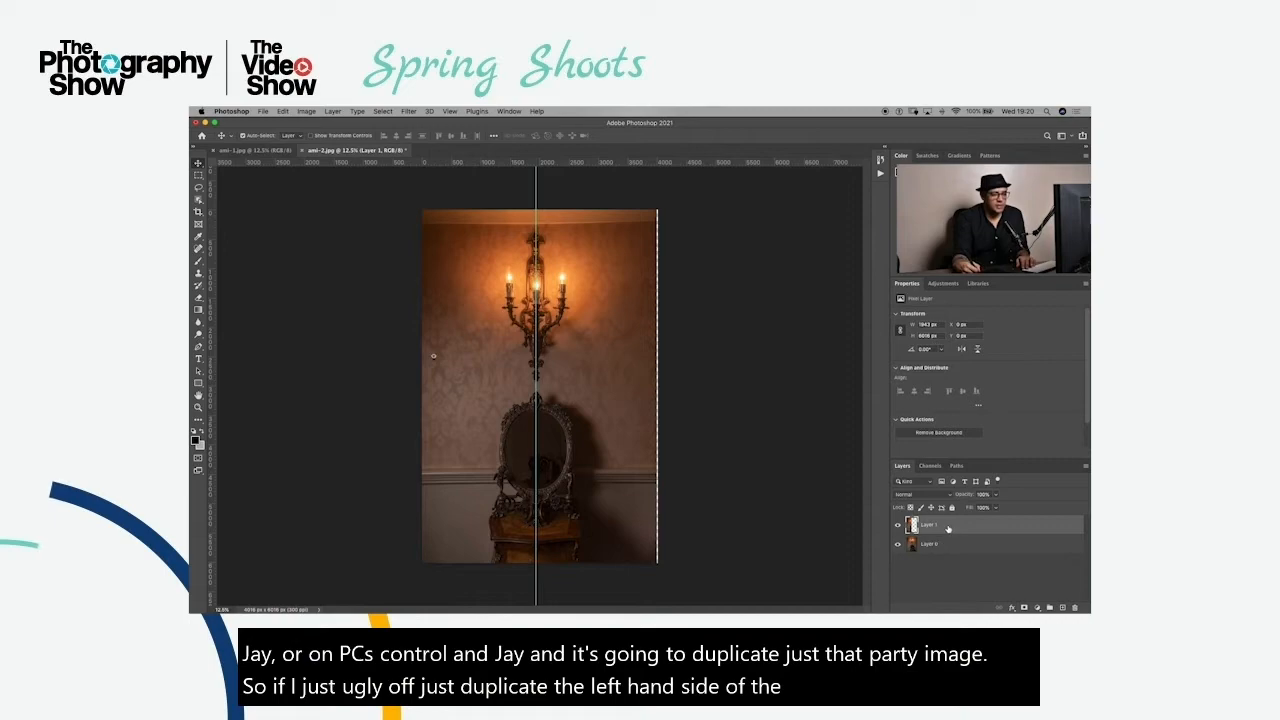
{"action": "left_click", "coordinate": [287, 112]}
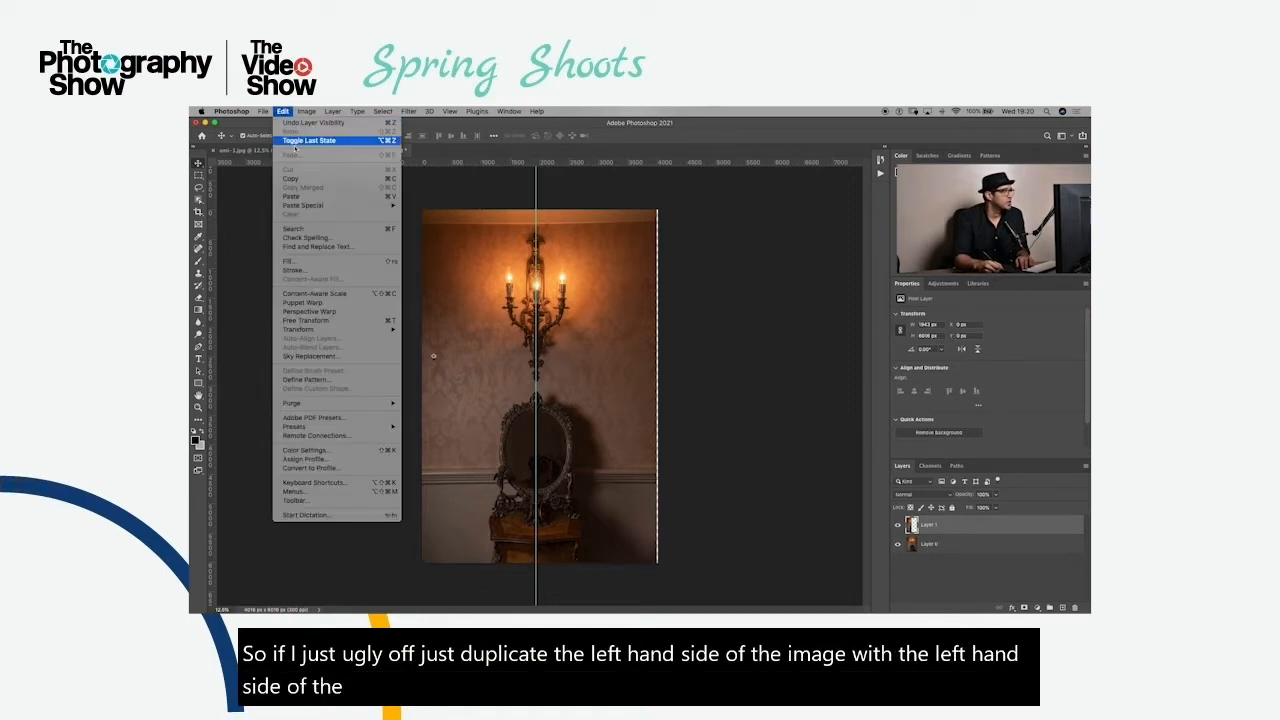
{"action": "mouse_move", "coordinate": [322, 334]}
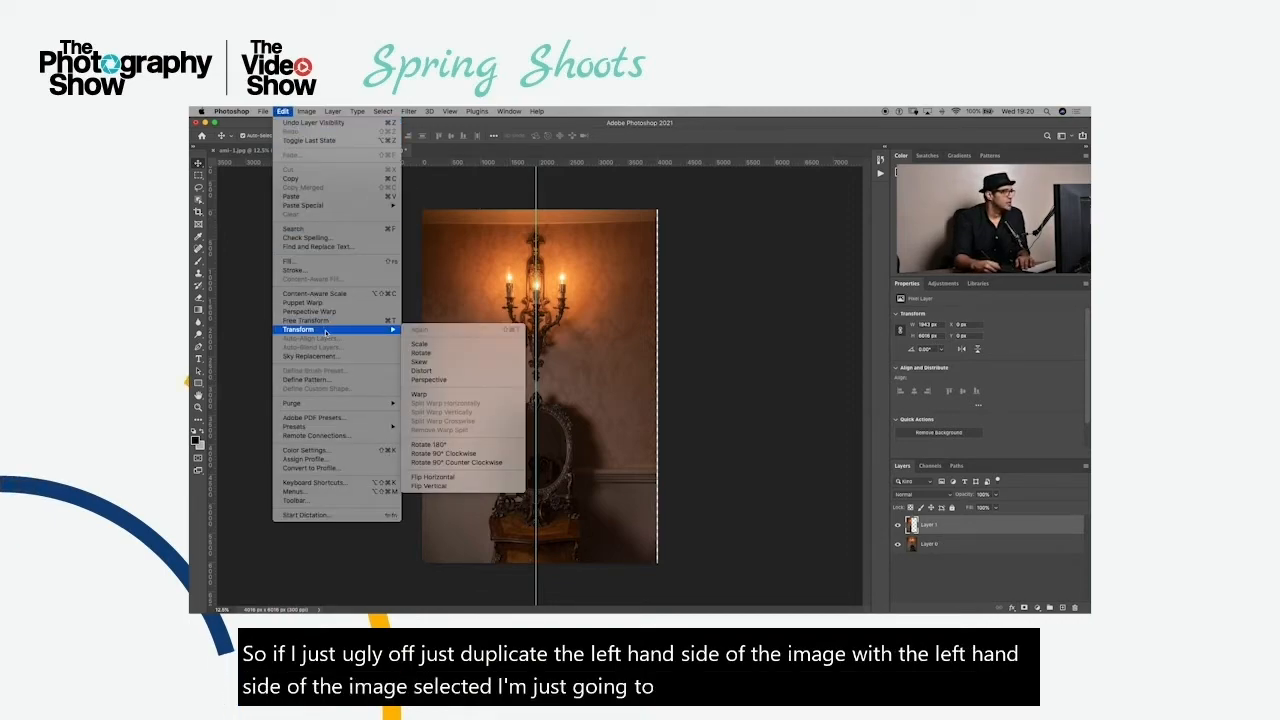
{"action": "left_click", "coordinate": [451, 478]}
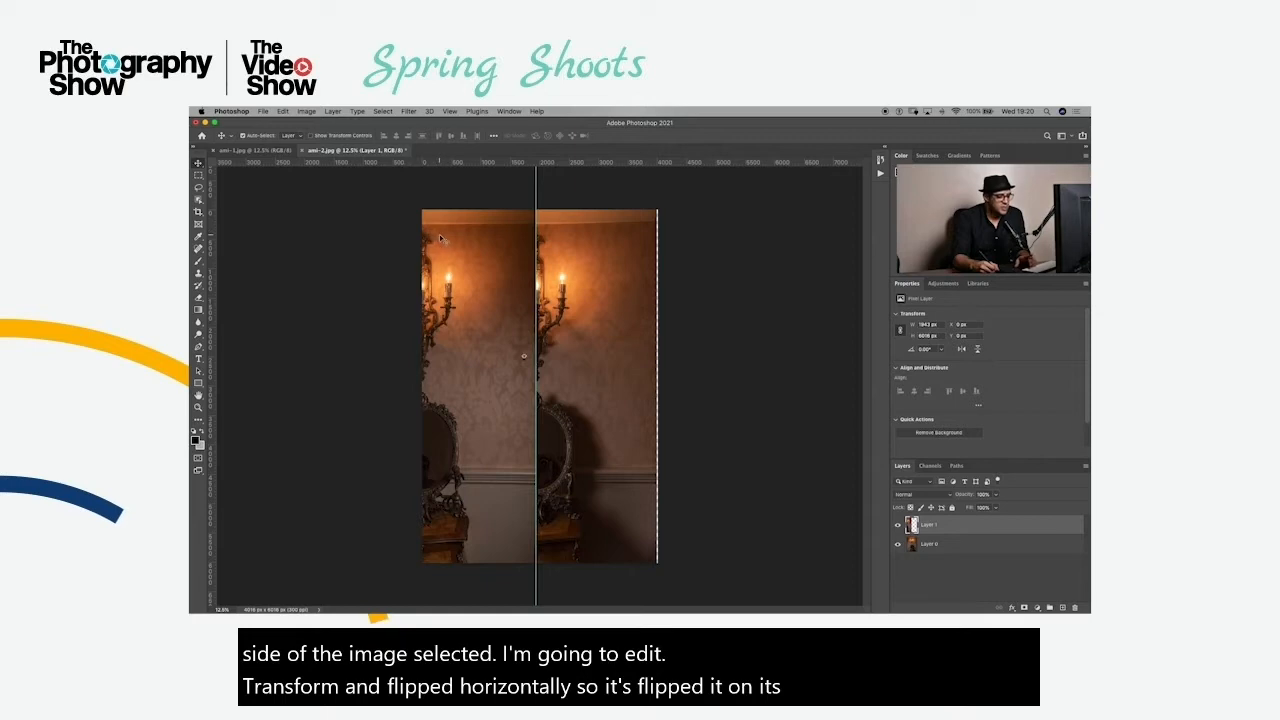
{"action": "left_click_drag", "start_coordinate": [443, 238], "coordinate": [554, 237]}
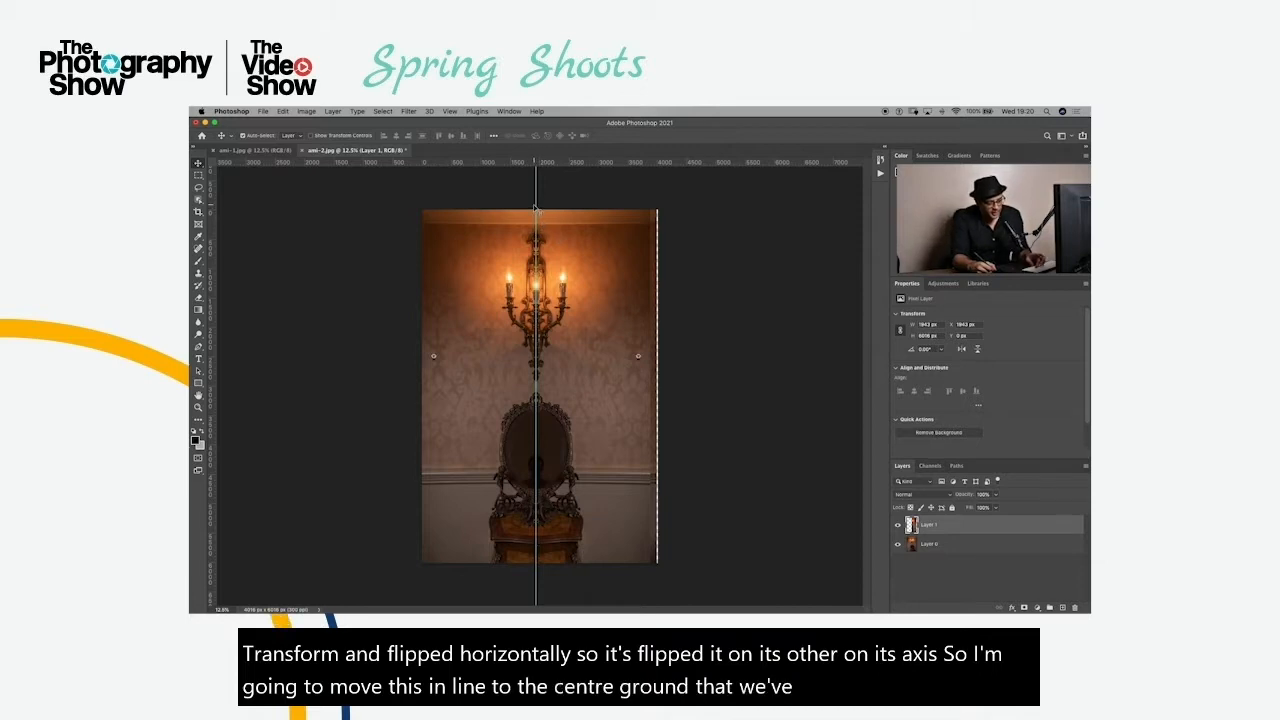
{"action": "key", "text": "super+;"}
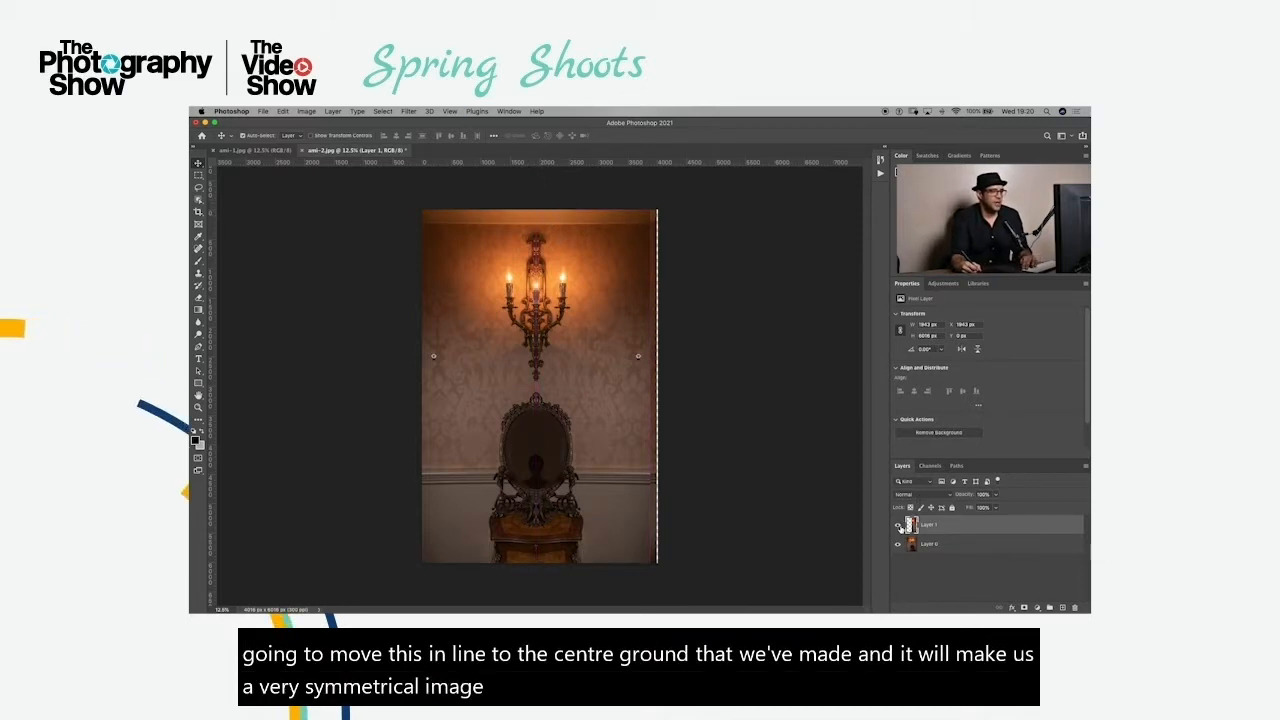
Compare the original photo with the mirrored version by toggling the visibility of the flipped half's layer
{"action": "left_click", "coordinate": [897, 527]}
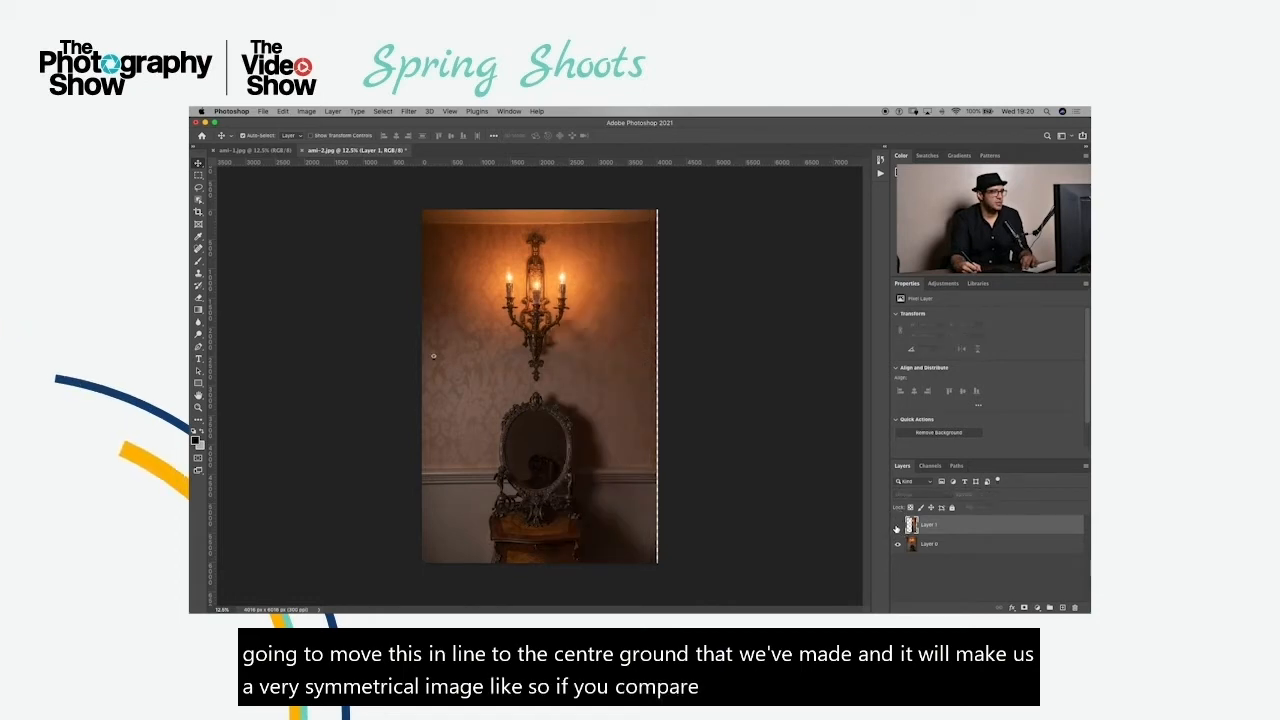
{"action": "left_click", "coordinate": [897, 527]}
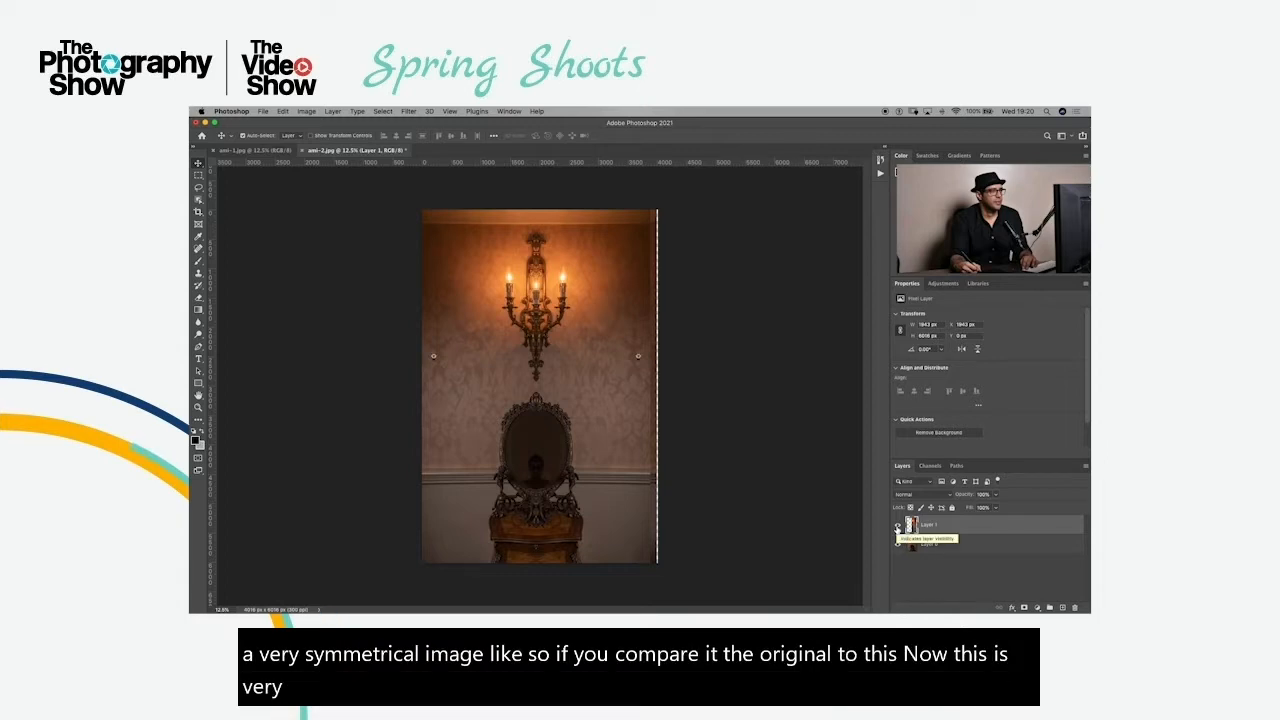
{"action": "left_click", "coordinate": [897, 527]}
{"action": "left_click", "coordinate": [897, 527]}
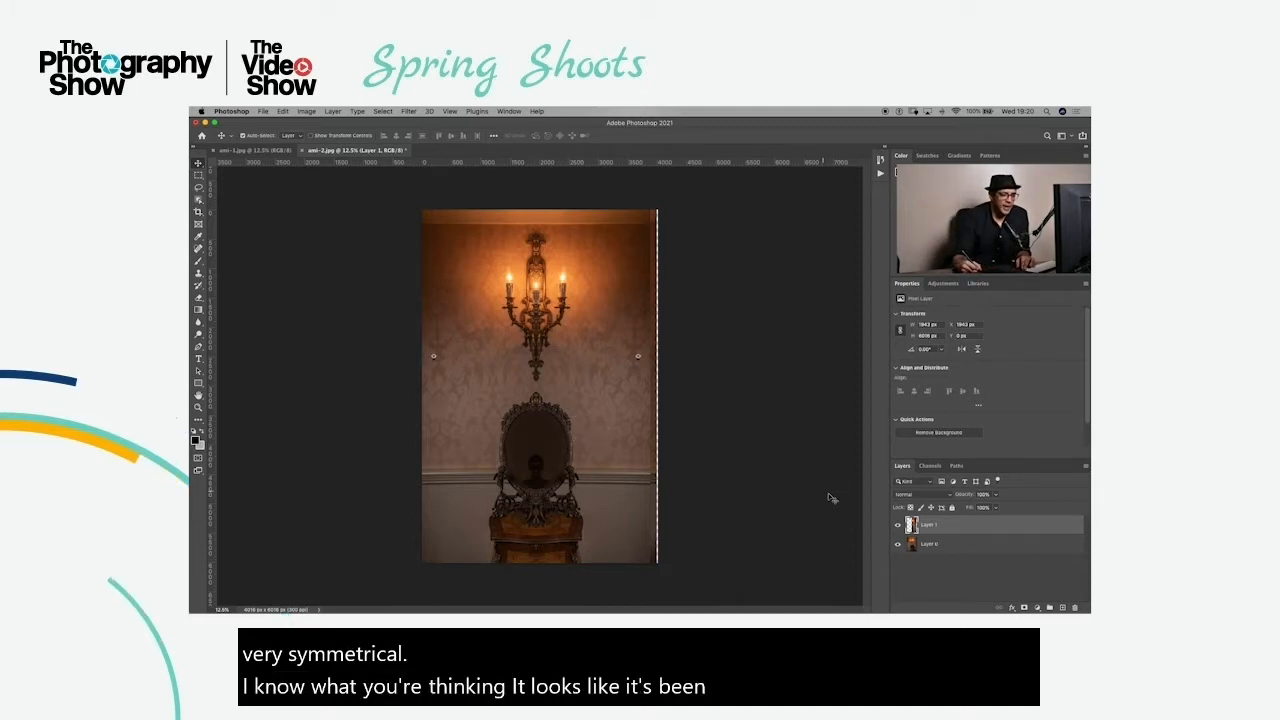
{"action": "left_click", "coordinate": [897, 527]}
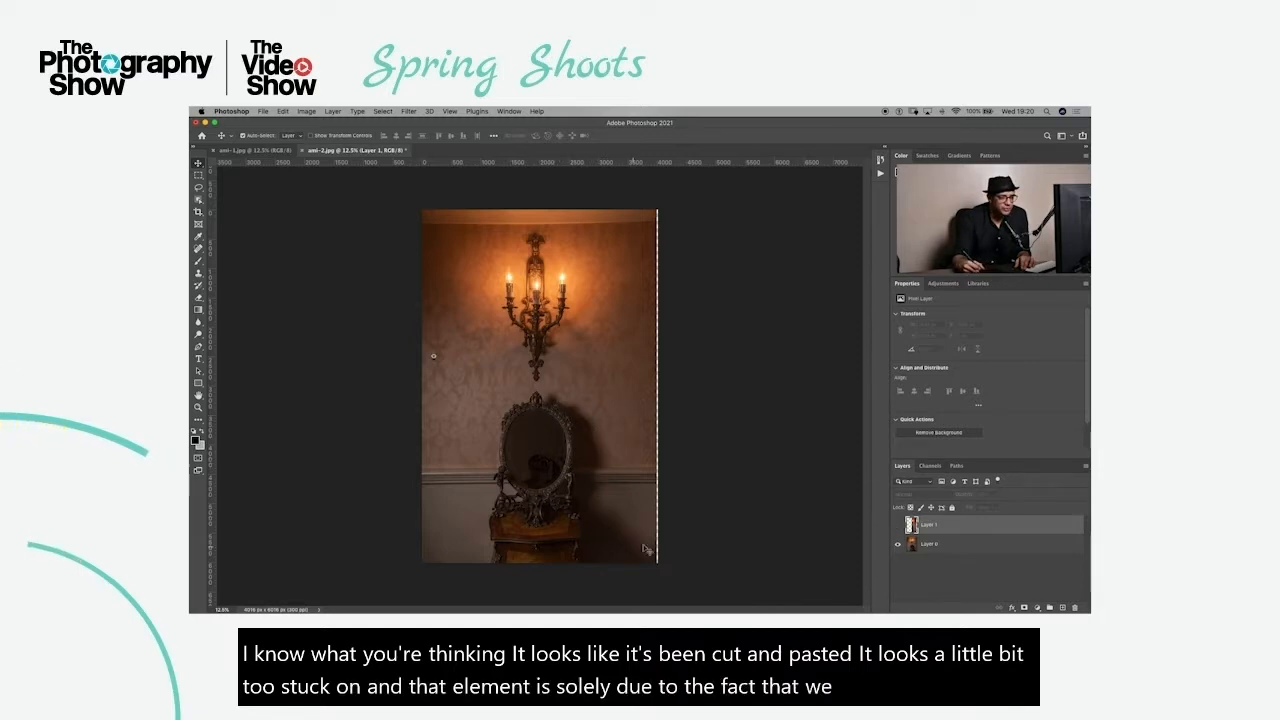
{"action": "key", "text": "super+comma"}
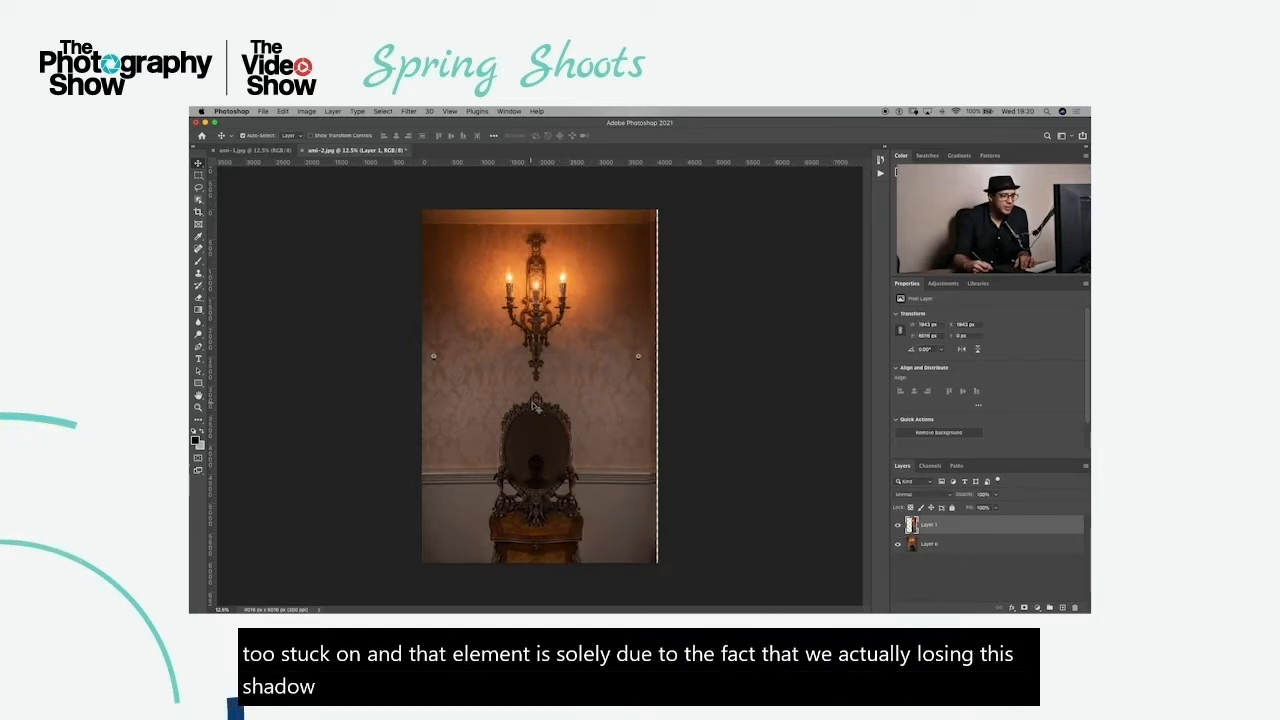
{"action": "left_click", "coordinate": [897, 525]}
{"action": "left_click", "coordinate": [897, 525]}
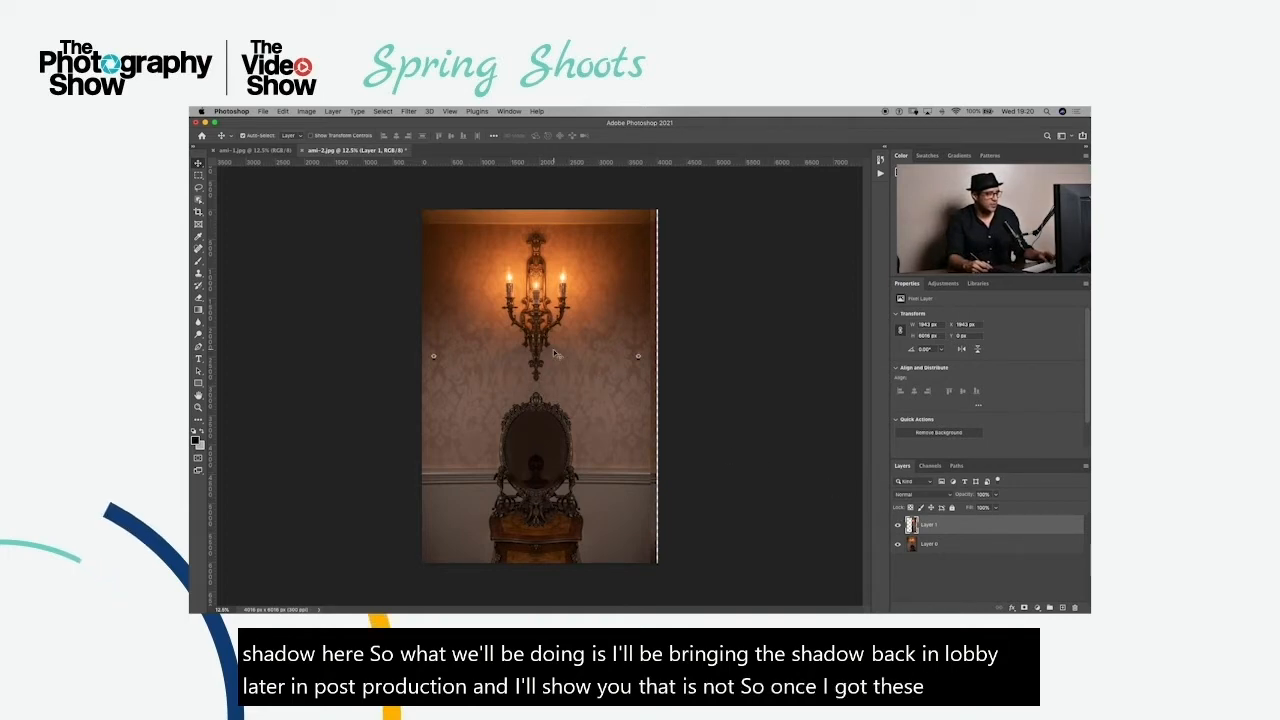
Merge the two layers and crop the image on all four sides to about 3520 x 5540 px, centred on the guide
{"action": "key", "text": "super+e"}
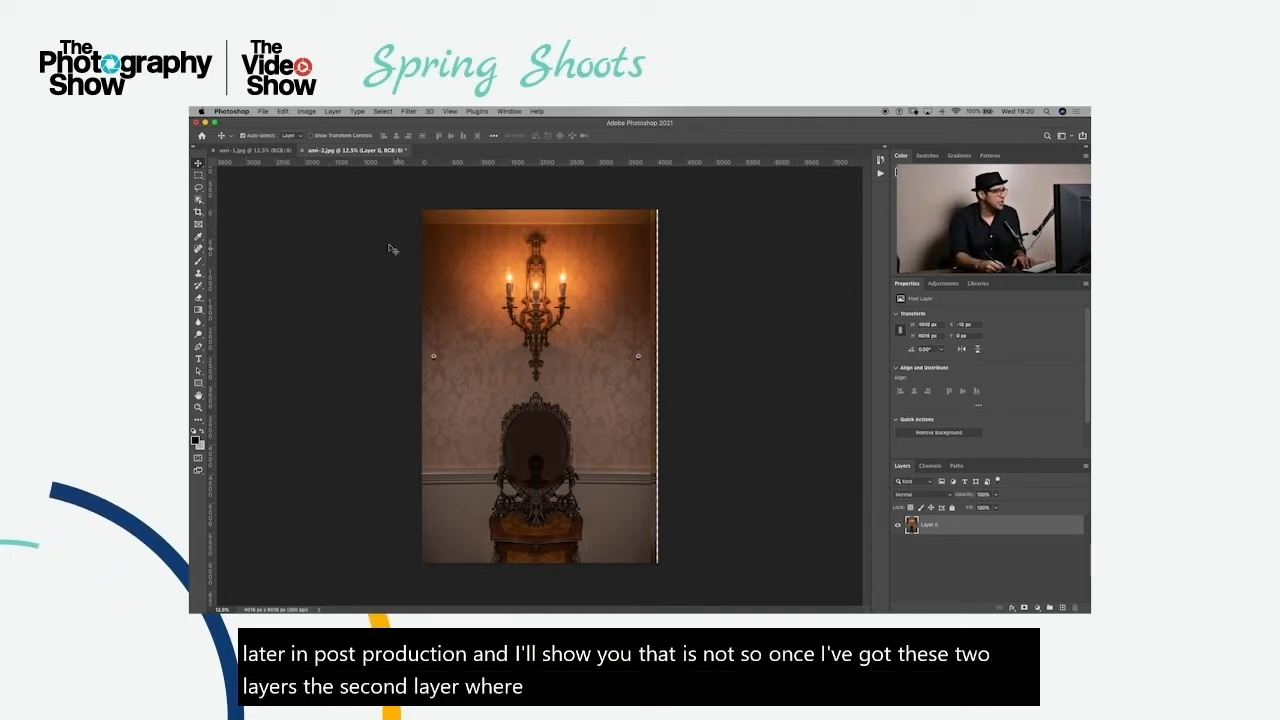
{"action": "left_click", "coordinate": [198, 213]}
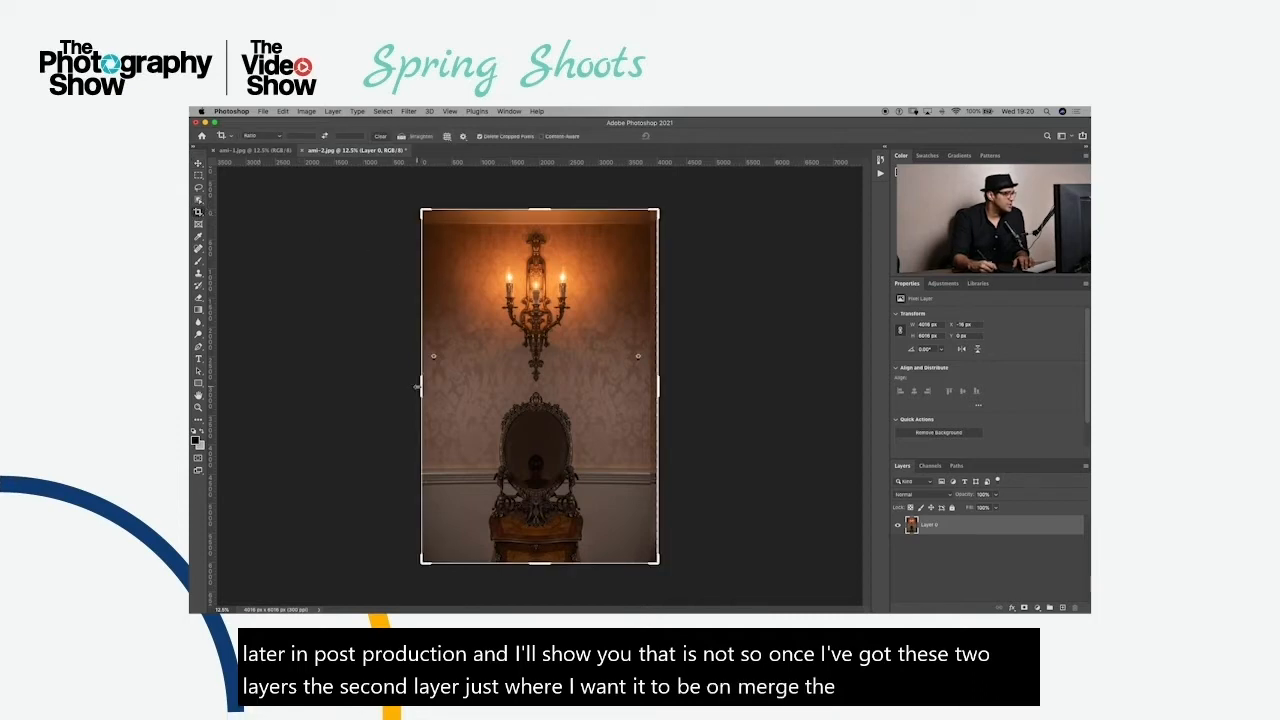
{"action": "left_click_drag", "start_coordinate": [417, 386], "coordinate": [430, 382]}
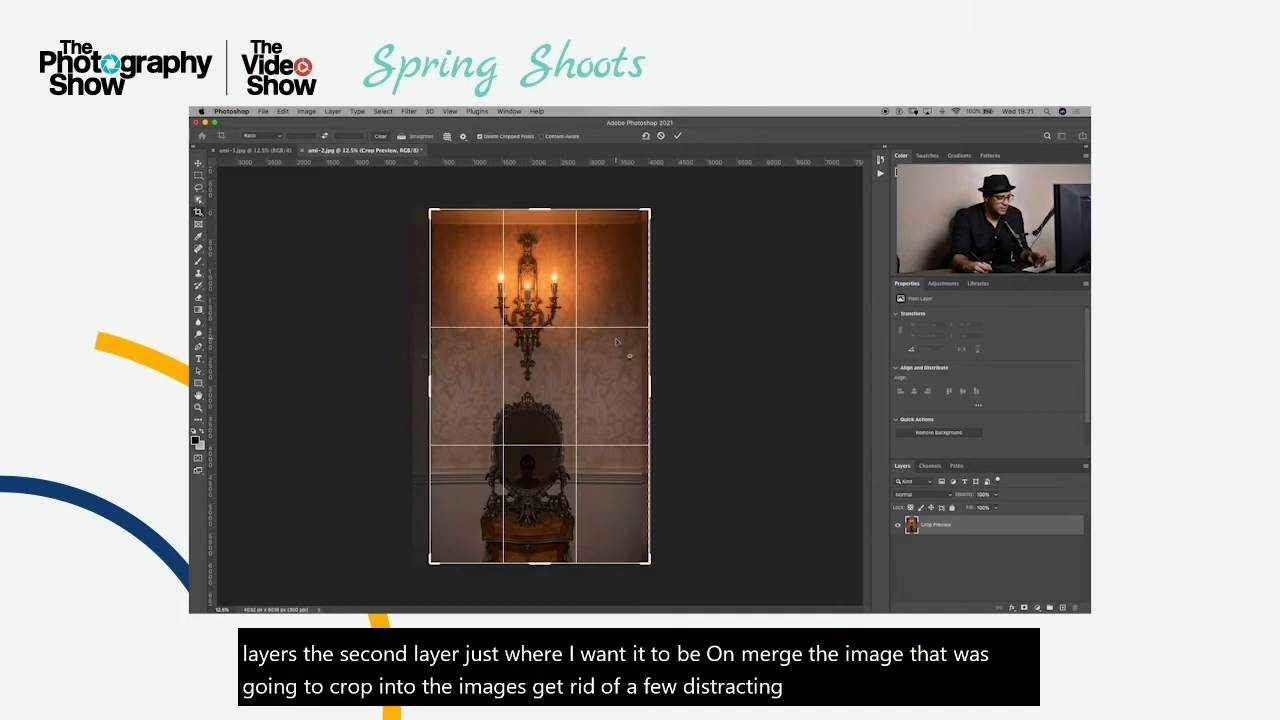
{"action": "key", "text": "super+semicolon"}
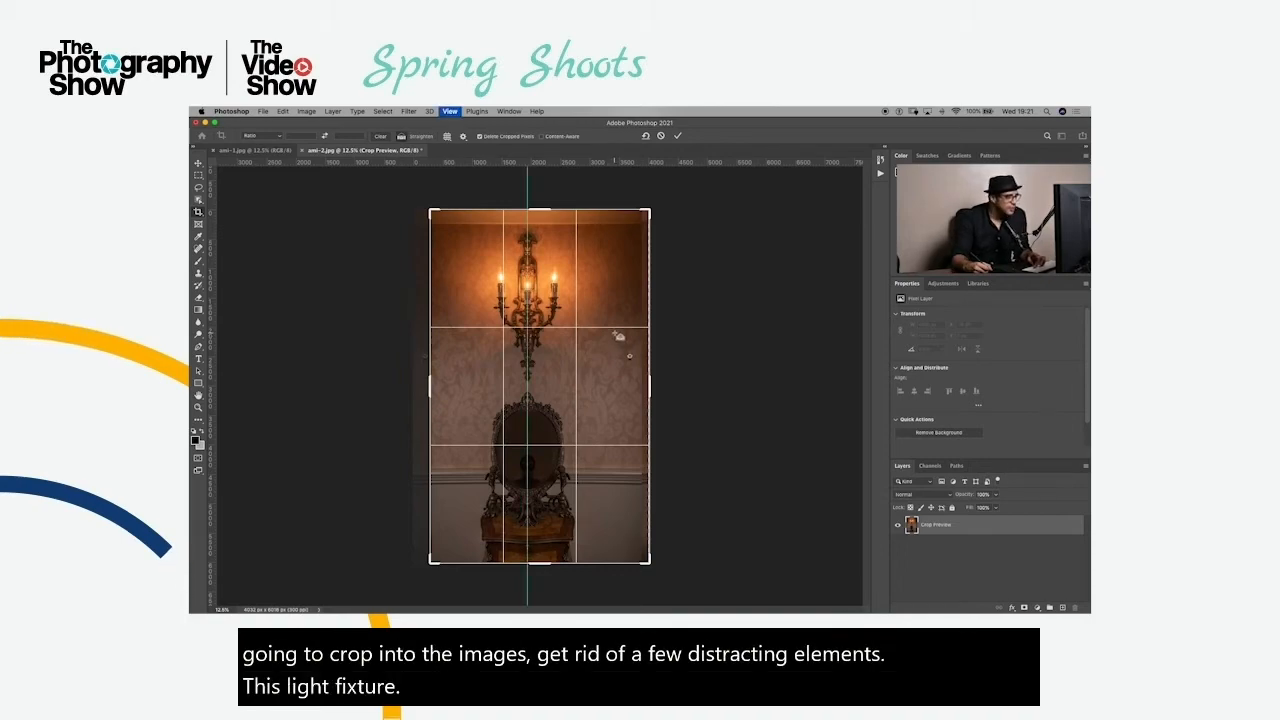
{"action": "left_click_drag", "start_coordinate": [650, 380], "coordinate": [638, 380]}
{"action": "left_click_drag", "start_coordinate": [541, 207], "coordinate": [543, 214]}
{"action": "left_click_drag", "start_coordinate": [540, 557], "coordinate": [537, 550]}
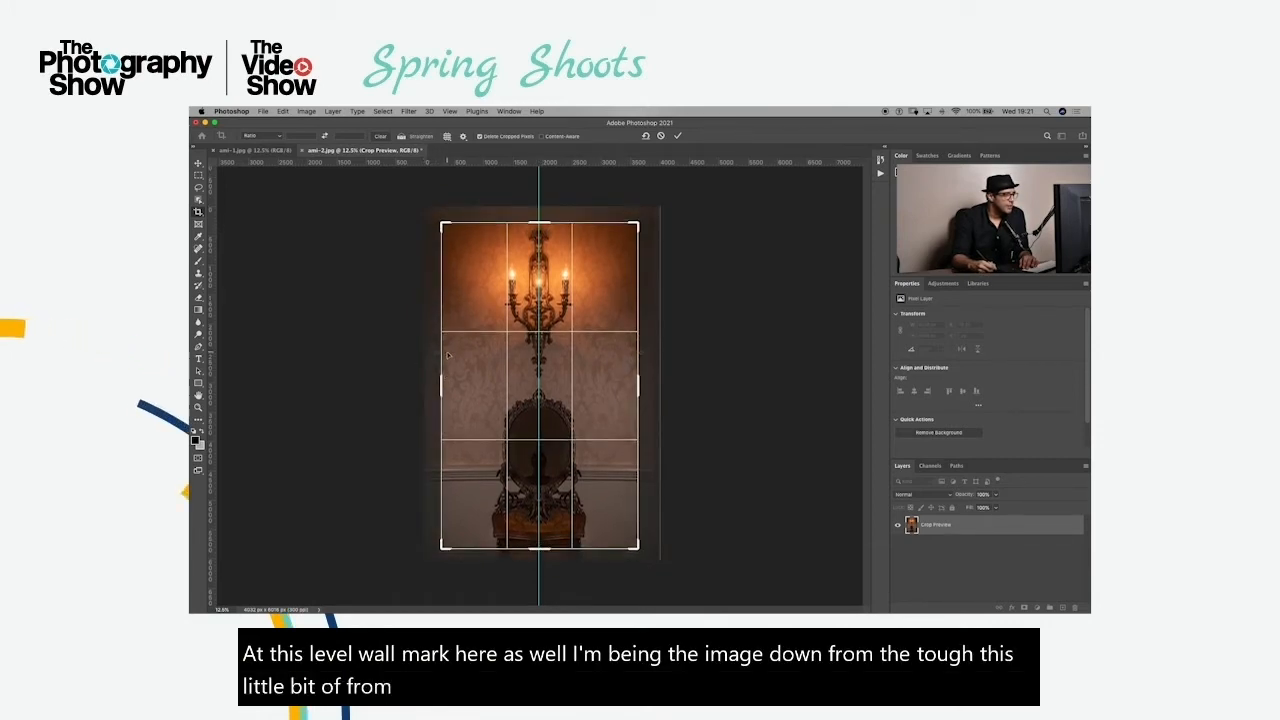
{"action": "left_click_drag", "start_coordinate": [638, 384], "coordinate": [660, 375]}
{"action": "left_click_drag", "start_coordinate": [438, 382], "coordinate": [434, 380]}
{"action": "left_click_drag", "start_coordinate": [606, 280], "coordinate": [609, 285]}
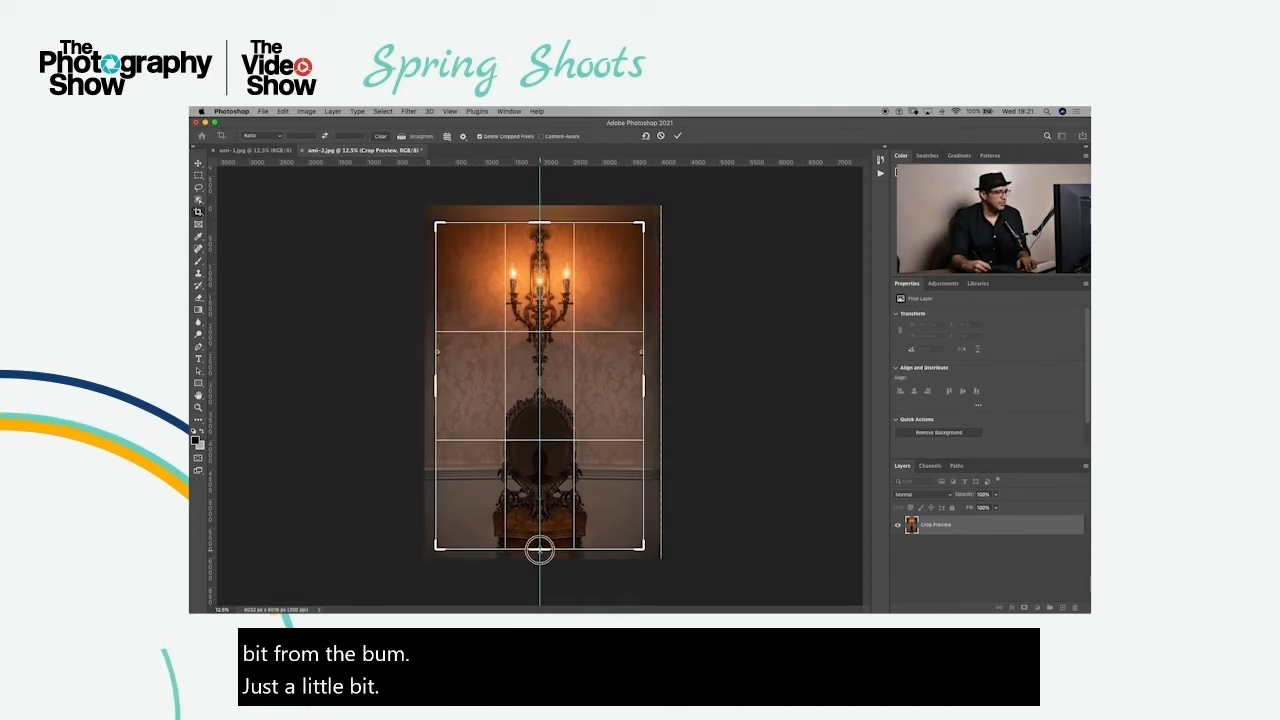
{"action": "left_click_drag", "start_coordinate": [540, 547], "coordinate": [540, 549]}
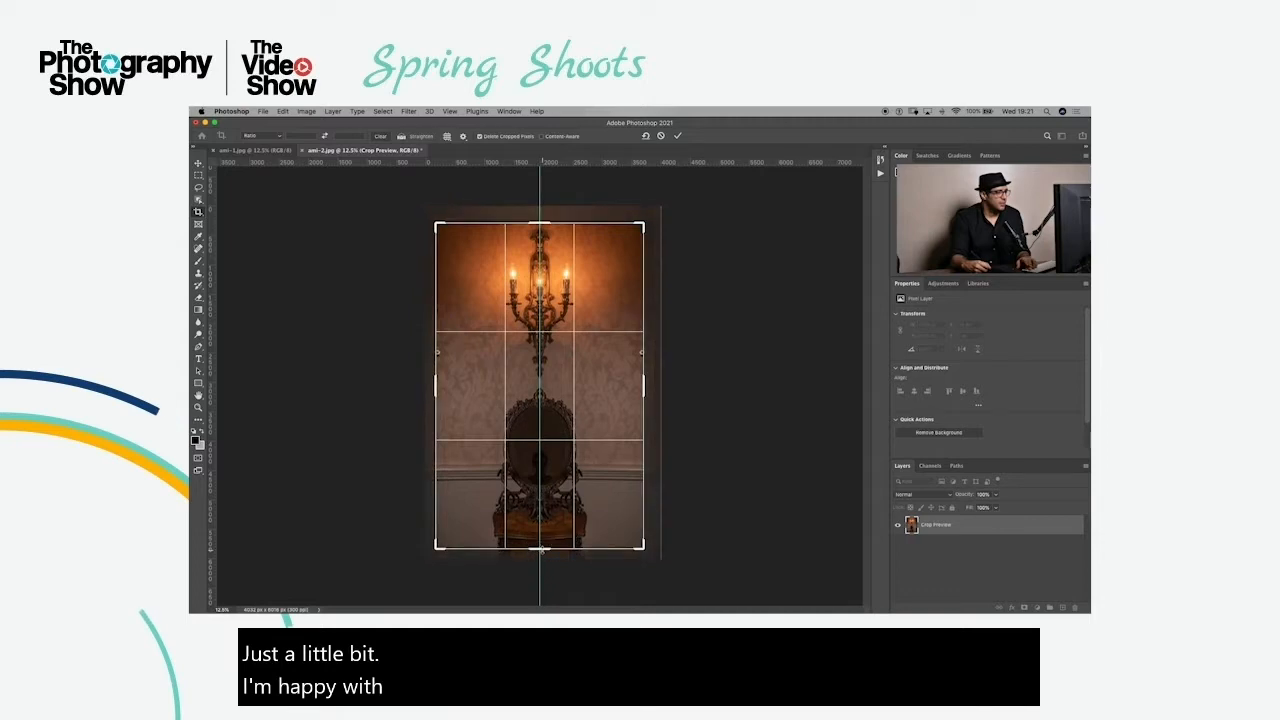
{"action": "key", "text": "Return"}
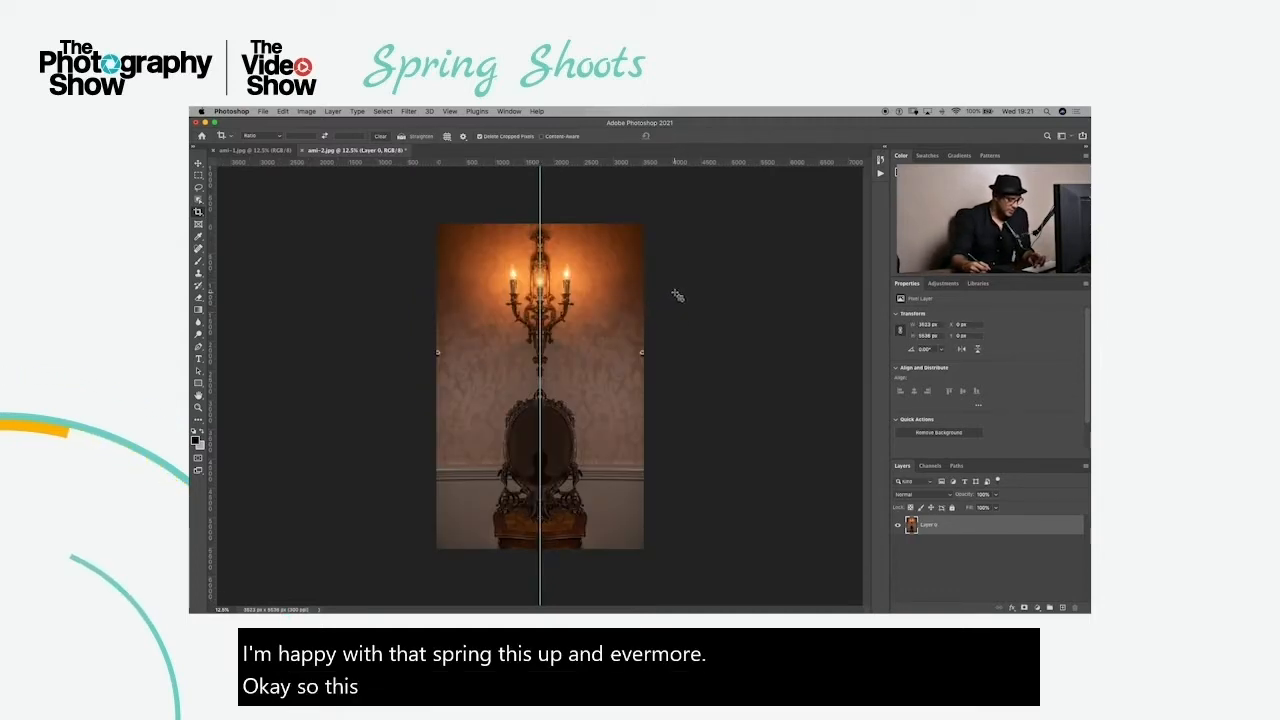
Remove the light fixtures at both outer edges of the wallpaper with the Healing Brush
{"action": "key", "text": "super+plus"}
{"action": "key", "text": "super+plus"}
{"action": "key", "text": "super+plus"}
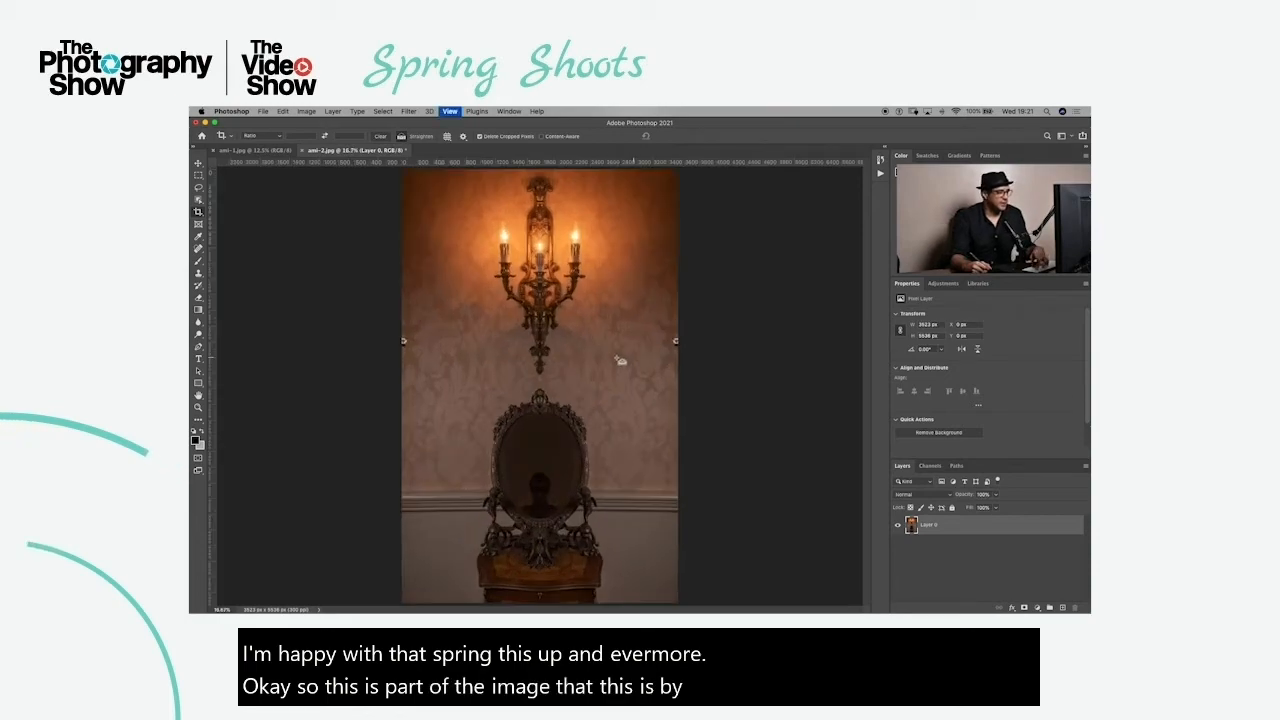
{"action": "left_click_drag", "start_coordinate": [591, 366], "coordinate": [667, 365]}
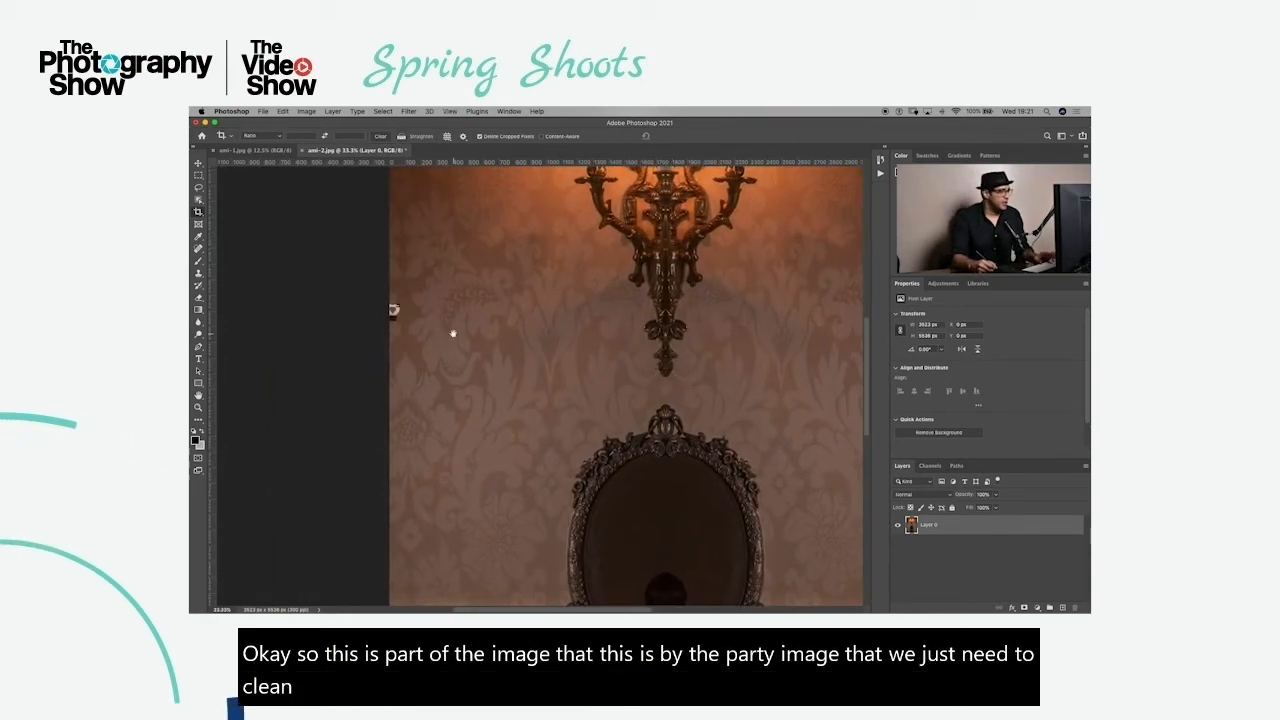
{"action": "key", "text": "j"}
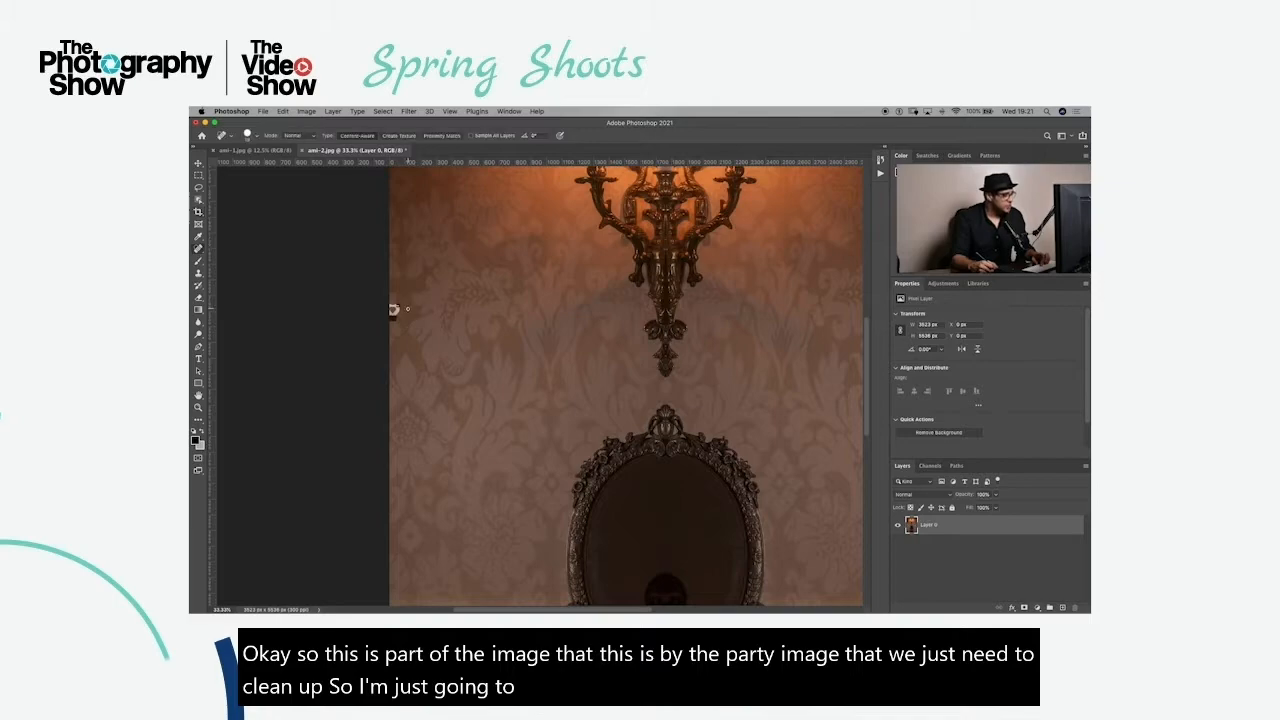
{"action": "left_click", "coordinate": [198, 250]}
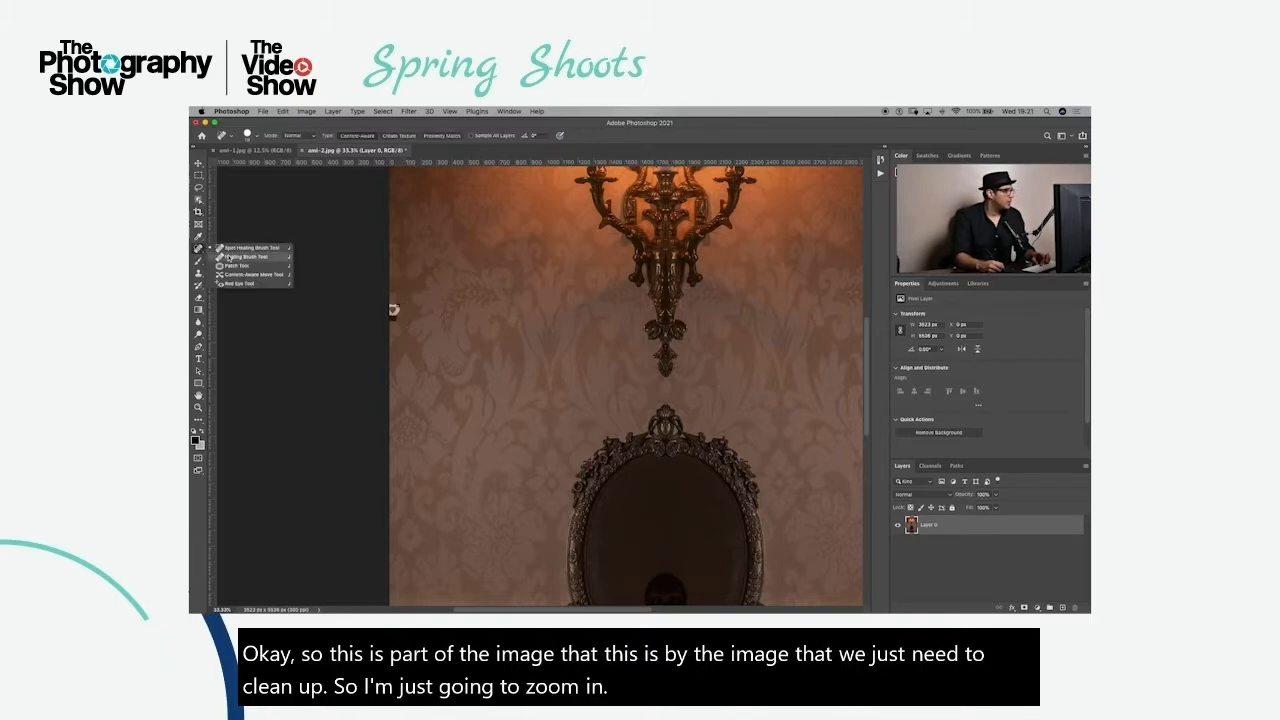
{"action": "left_click", "coordinate": [240, 257]}
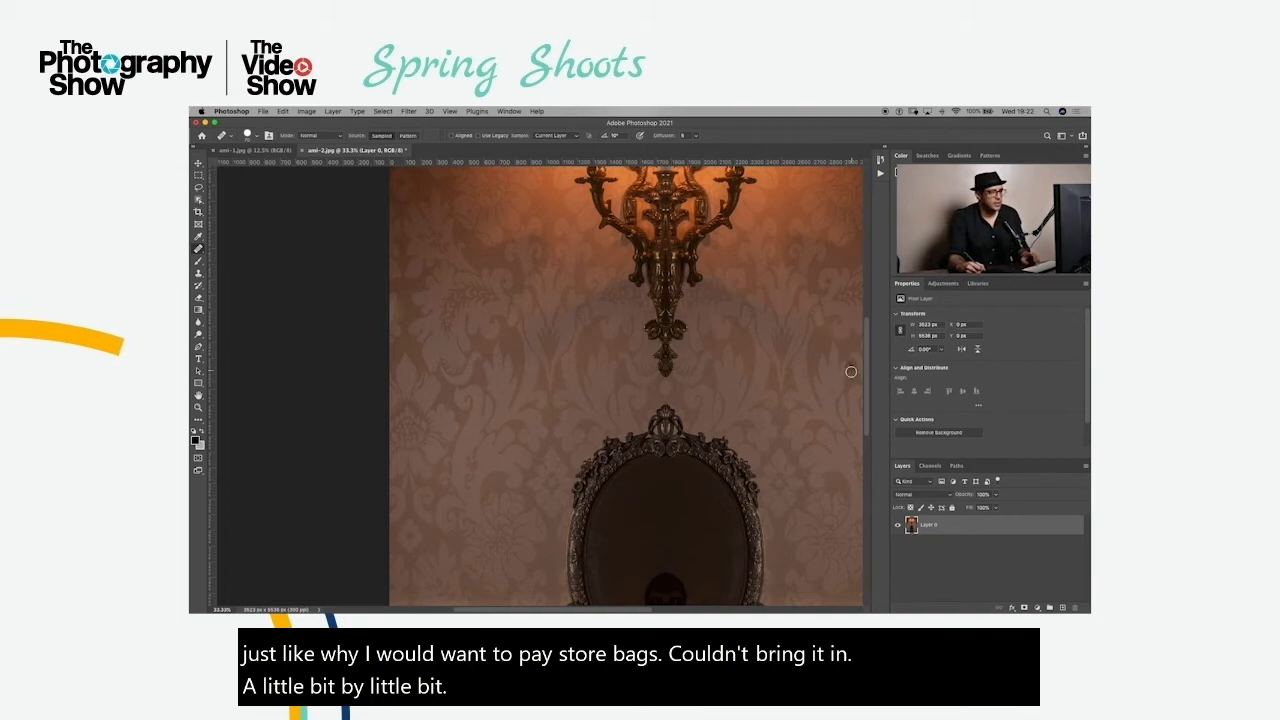
{"action": "scroll", "coordinate": [851, 371], "scroll_direction": "right", "scroll_amount": 5}
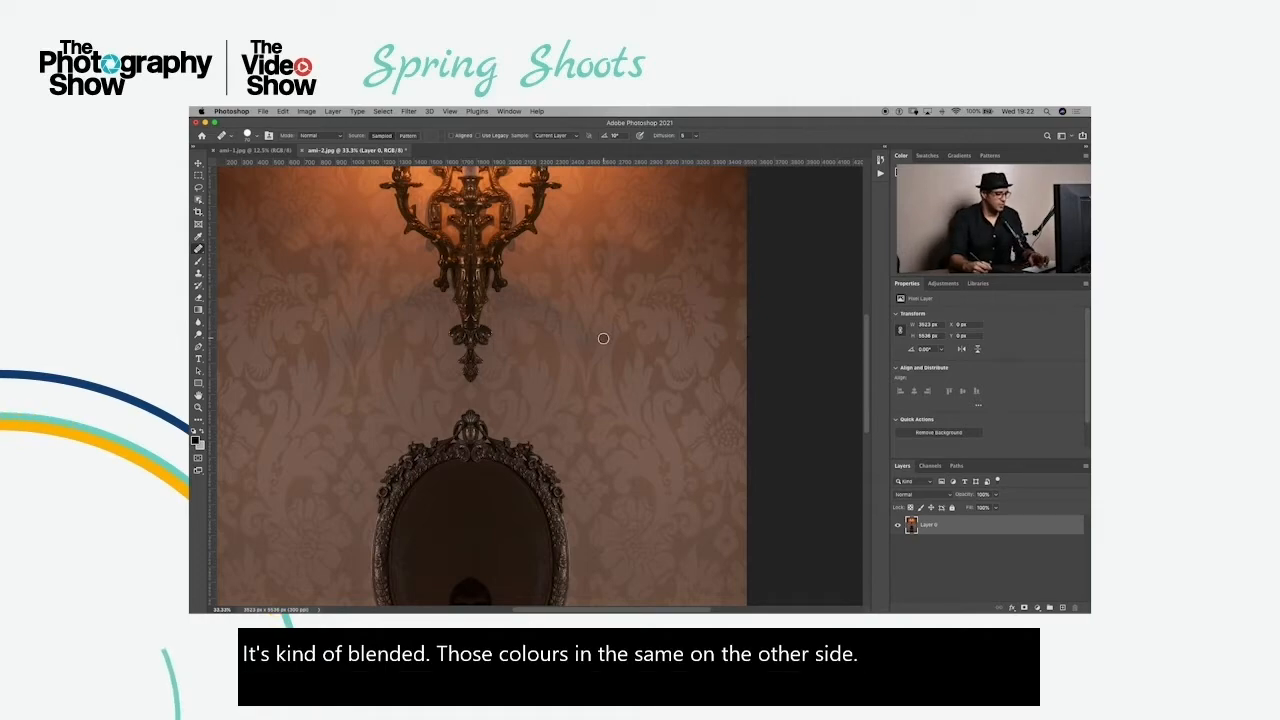
Clean up the small marks on the lower wall on both sides of the wooden table with the Healing Brush
{"action": "key", "text": "super+minus"}
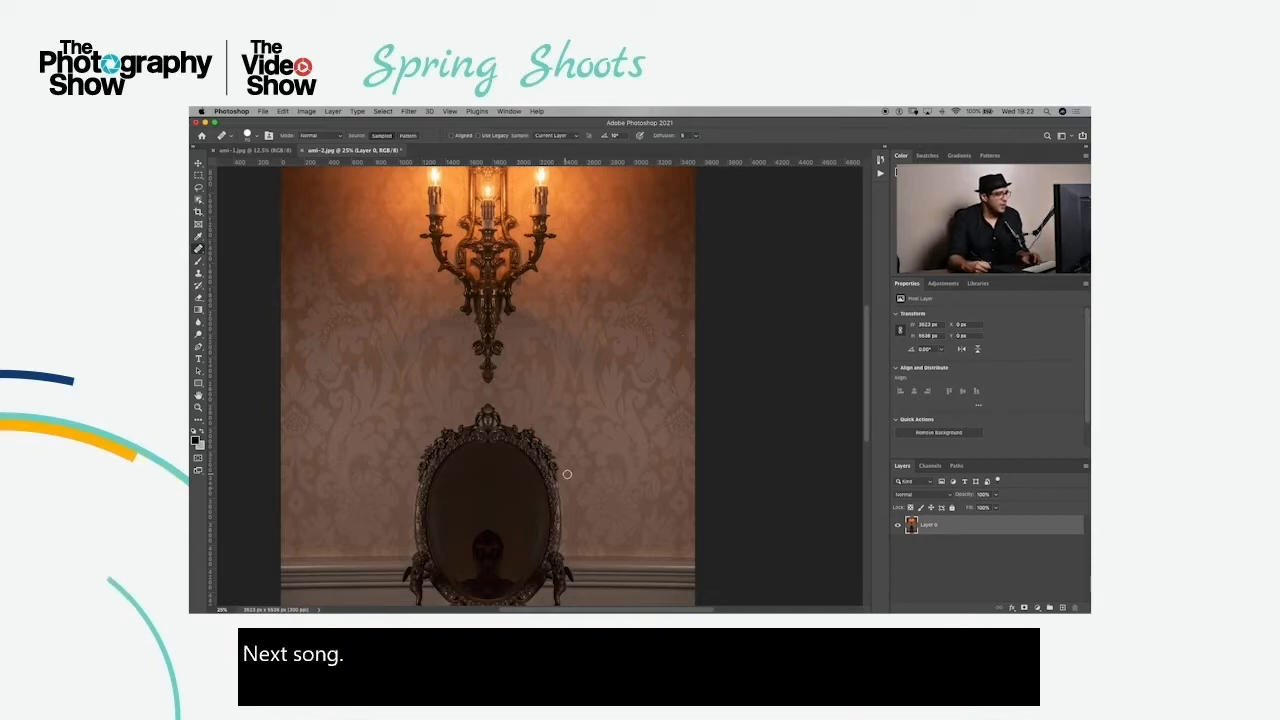
{"action": "scroll", "coordinate": [565, 453], "scroll_direction": "down", "scroll_amount": 5}
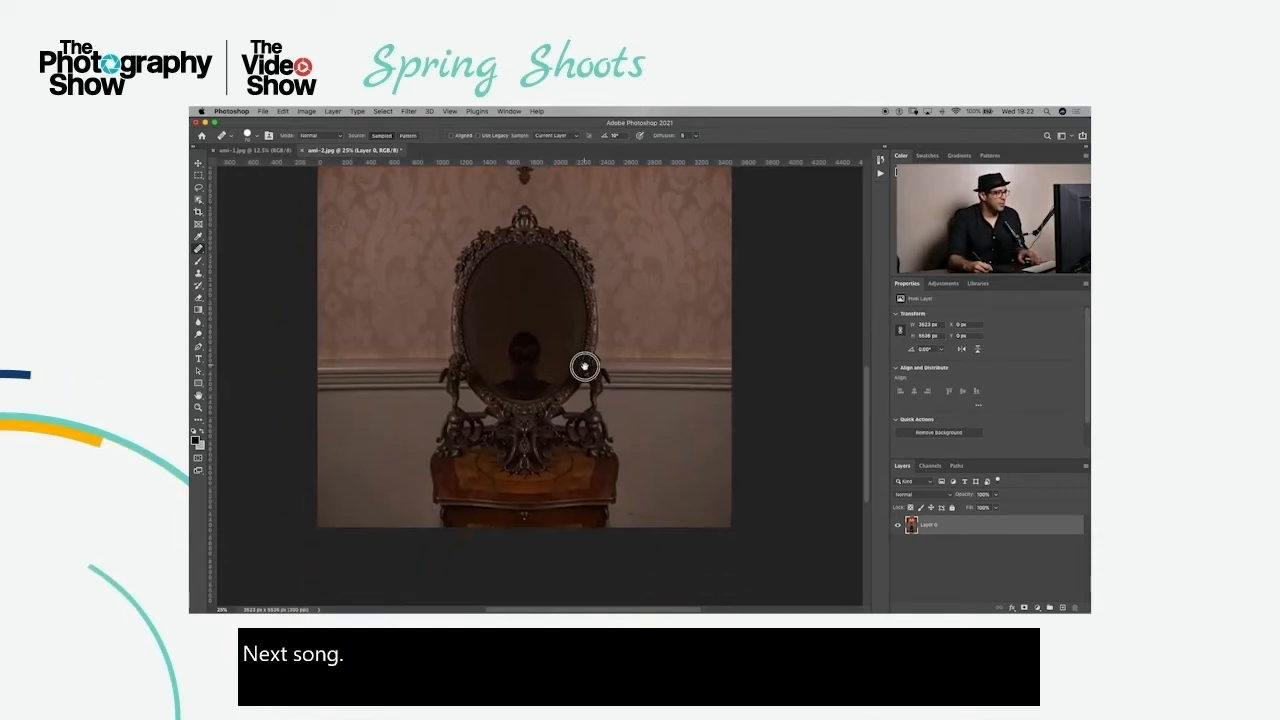
{"action": "left_click", "coordinate": [386, 486], "text": "alt"}
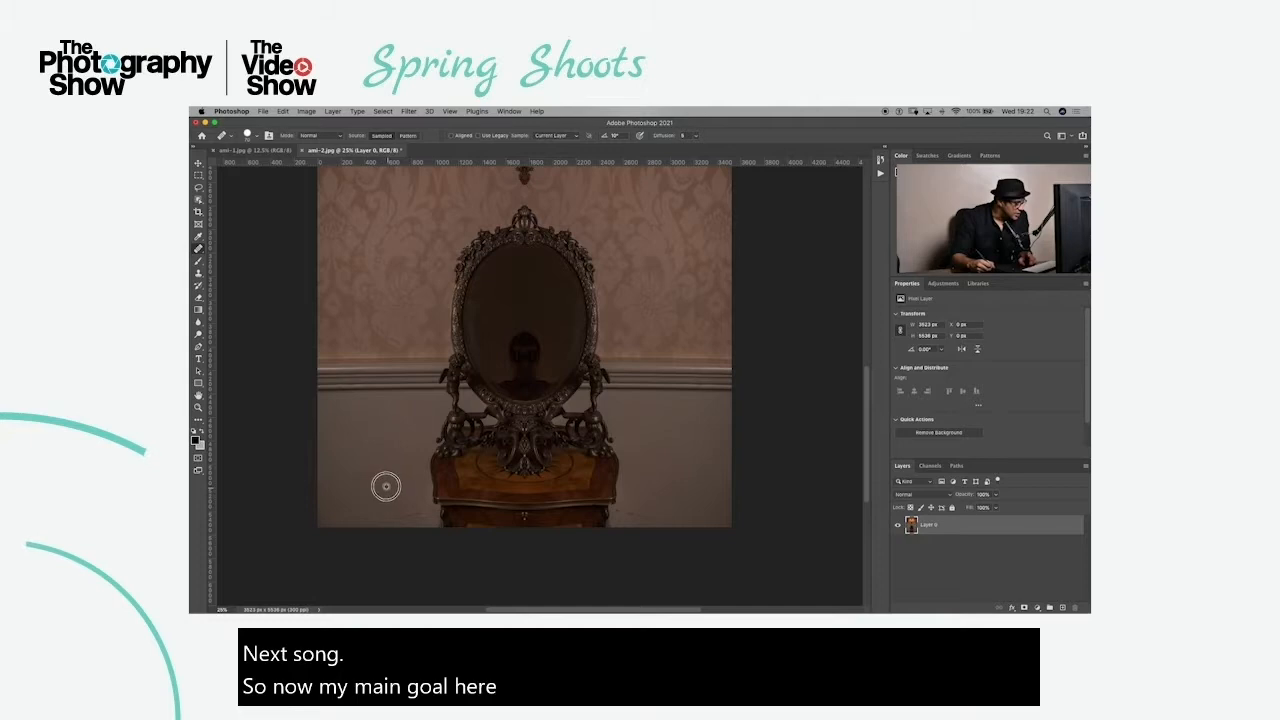
{"action": "mouse_move", "coordinate": [415, 506]}
{"action": "left_mouse_down"}
{"action": "mouse_move", "coordinate": [430, 508]}
{"action": "mouse_move", "coordinate": [405, 519]}
{"action": "left_mouse_up"}
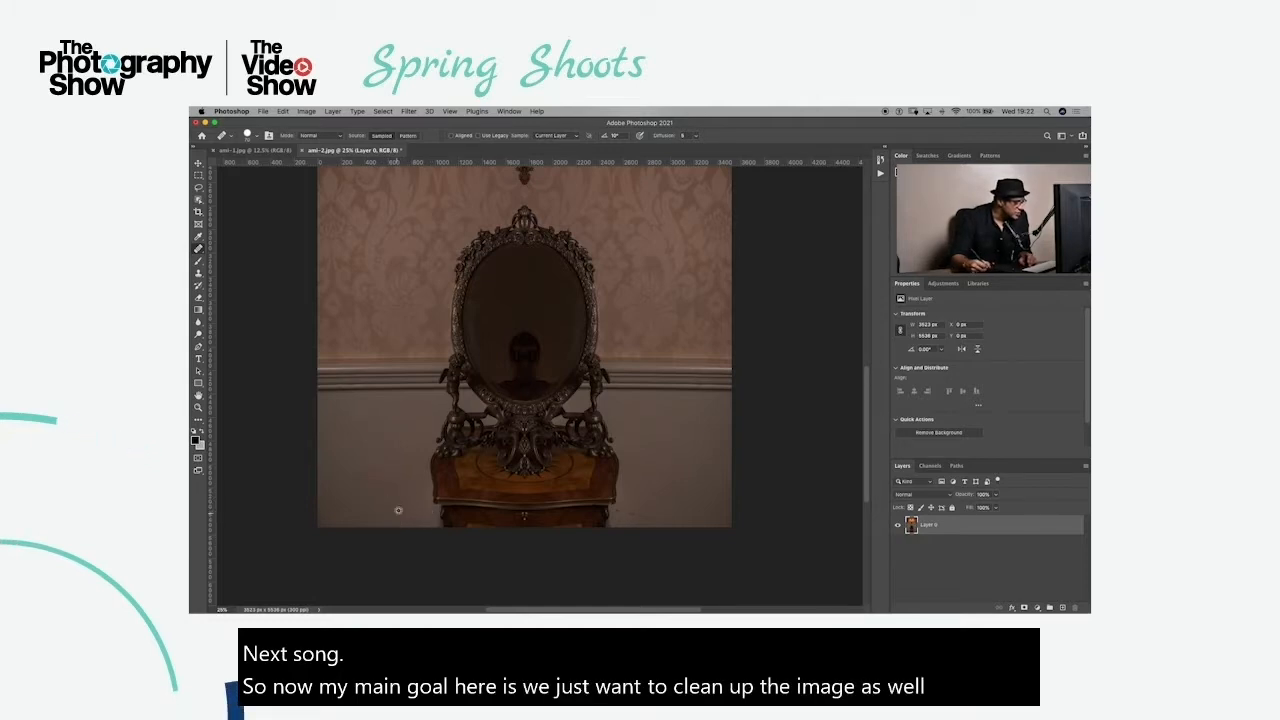
{"action": "left_click", "coordinate": [617, 508], "text": "alt"}
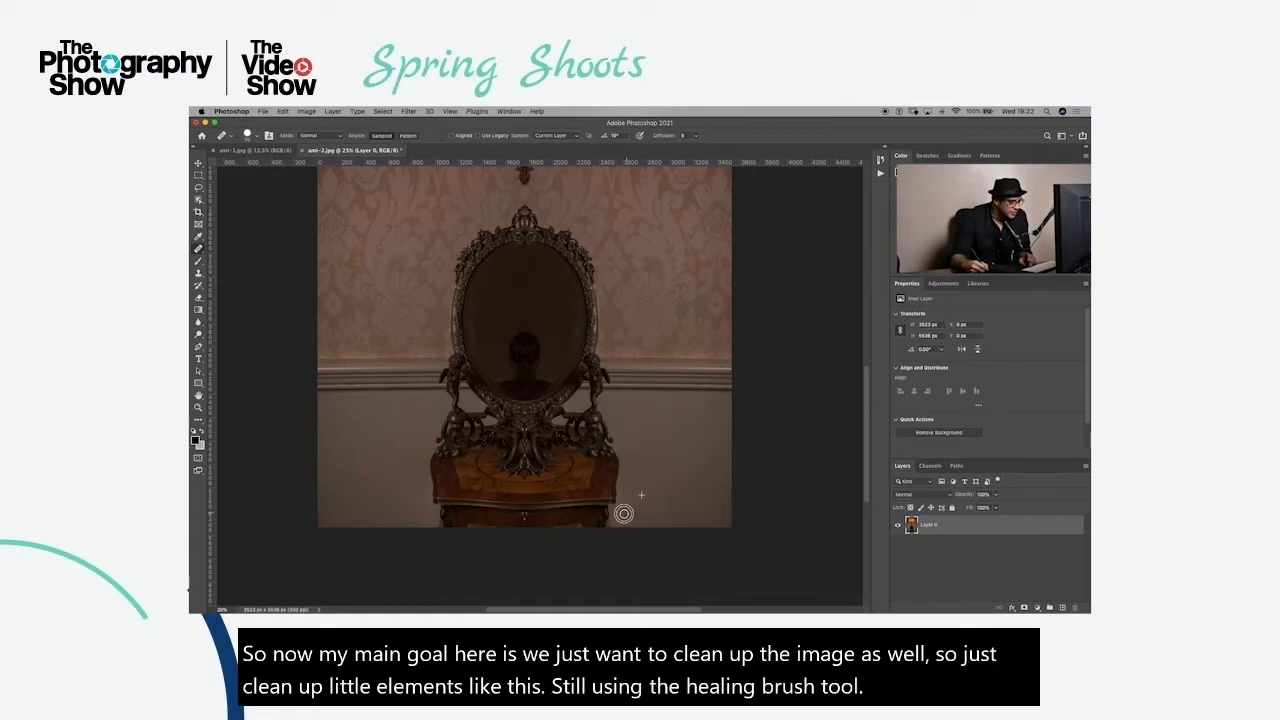
{"action": "left_click", "coordinate": [327, 436]}
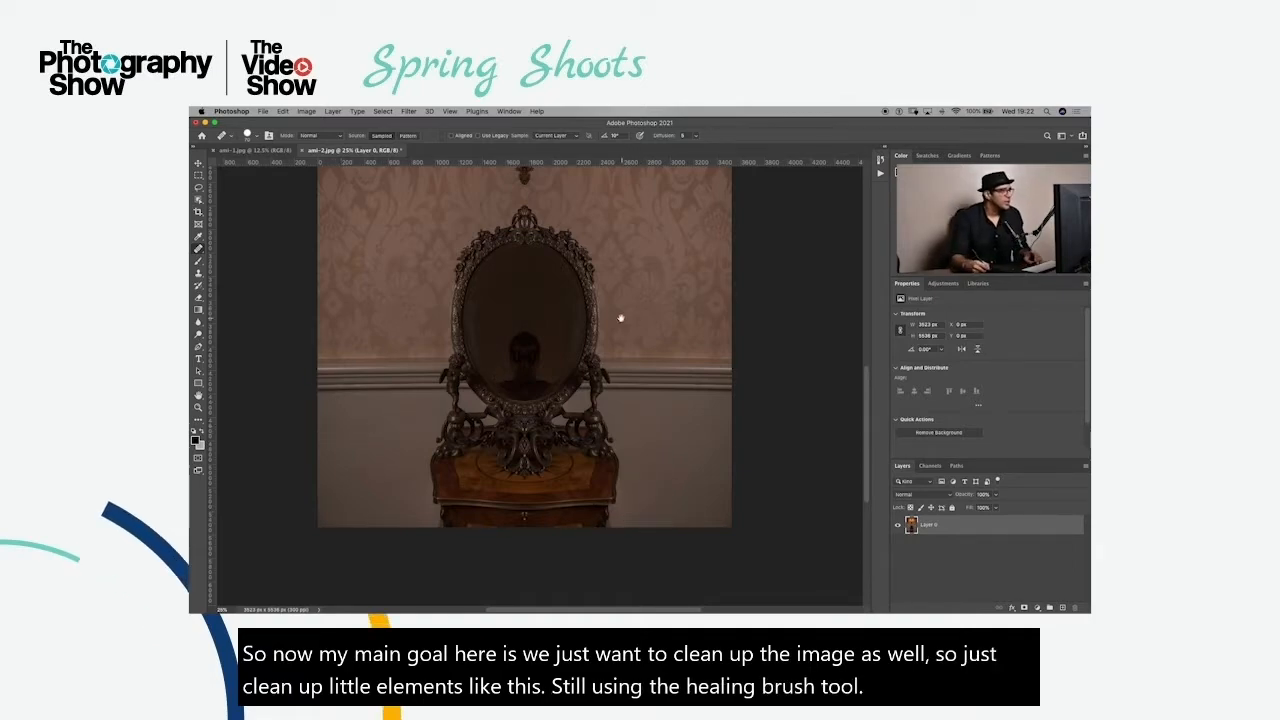
{"action": "mouse_move", "coordinate": [620, 318]}
{"action": "left_mouse_down"}
{"action": "mouse_move", "coordinate": [626, 509]}
{"action": "mouse_move", "coordinate": [626, 407]}
{"action": "mouse_move", "coordinate": [620, 423]}
{"action": "mouse_move", "coordinate": [609, 374]}
{"action": "left_mouse_up"}
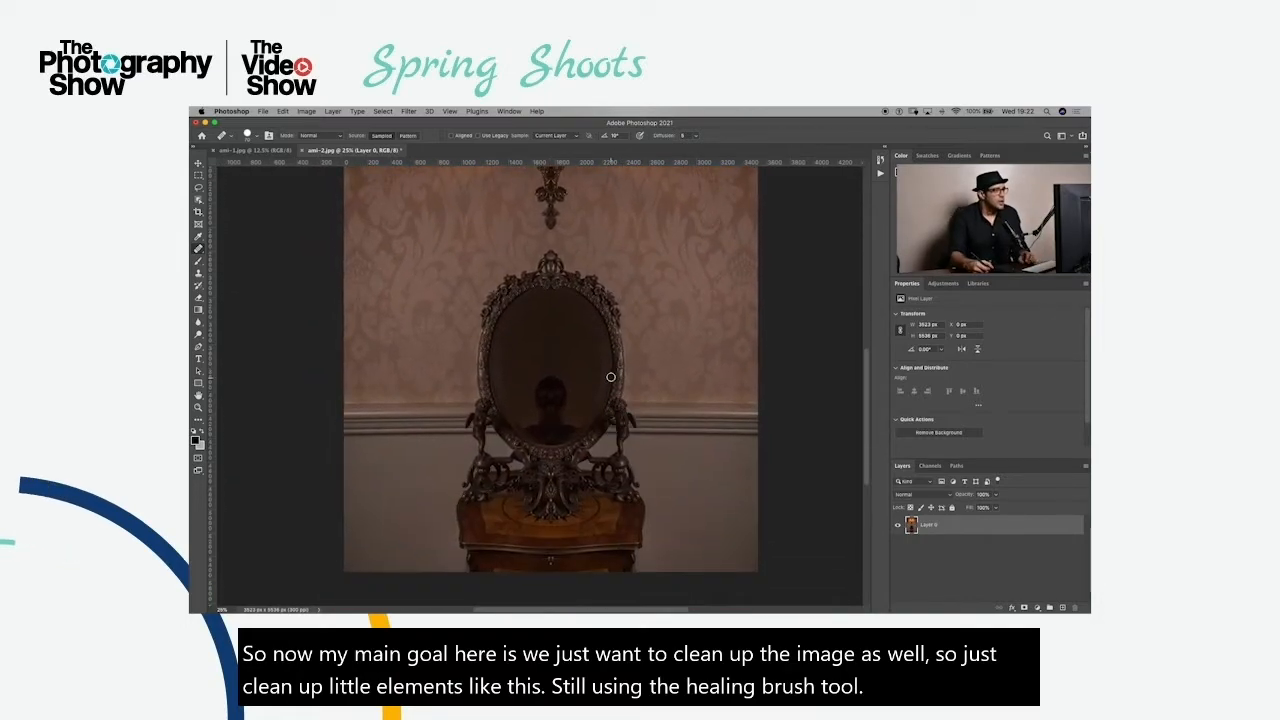
{"action": "left_click", "coordinate": [198, 163]}
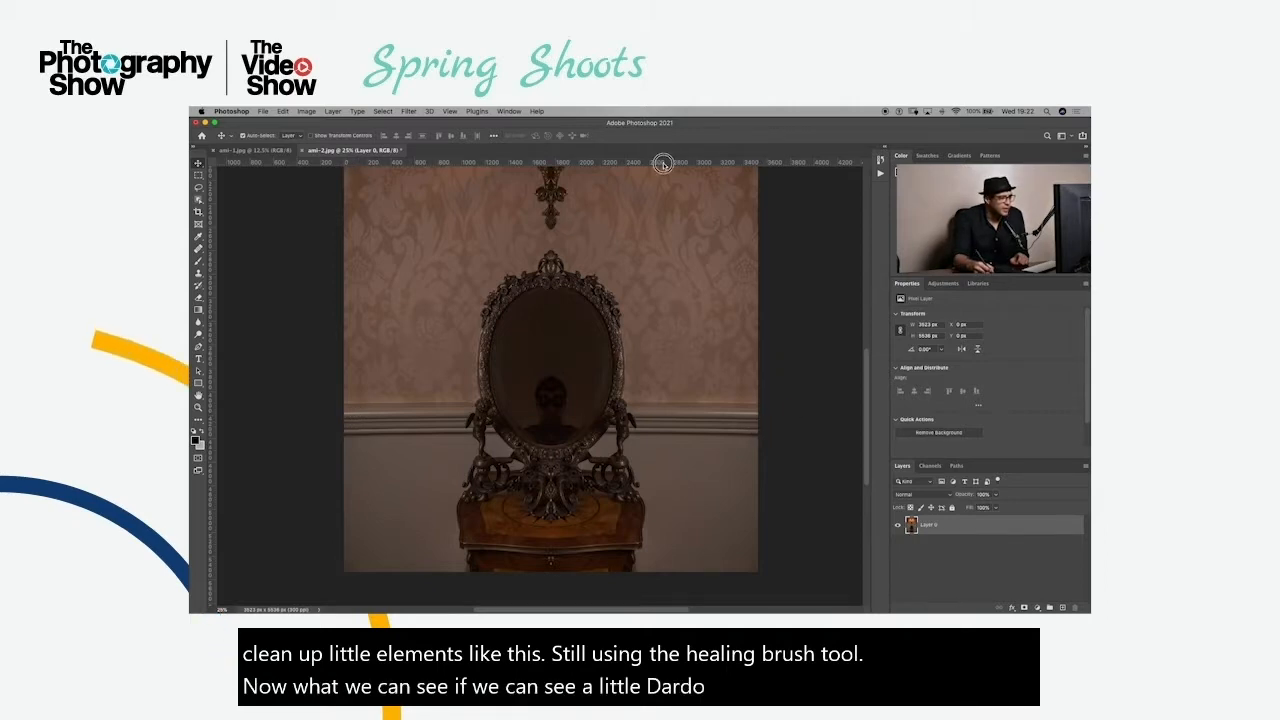
Straighten the image with a Warp transform against a new horizontal guide below the wall rail, removing the vertical guide and hiding the rest
{"action": "left_click_drag", "start_coordinate": [651, 166], "coordinate": [708, 436]}
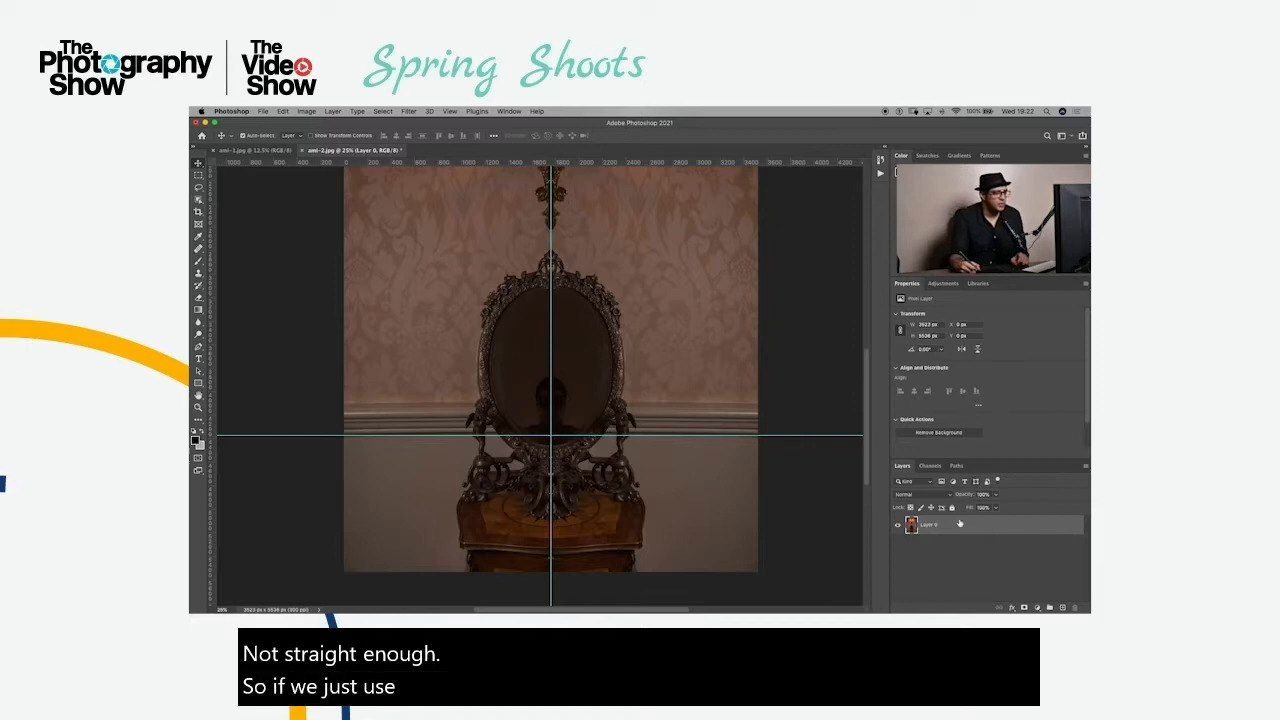
{"action": "left_click", "coordinate": [283, 111]}
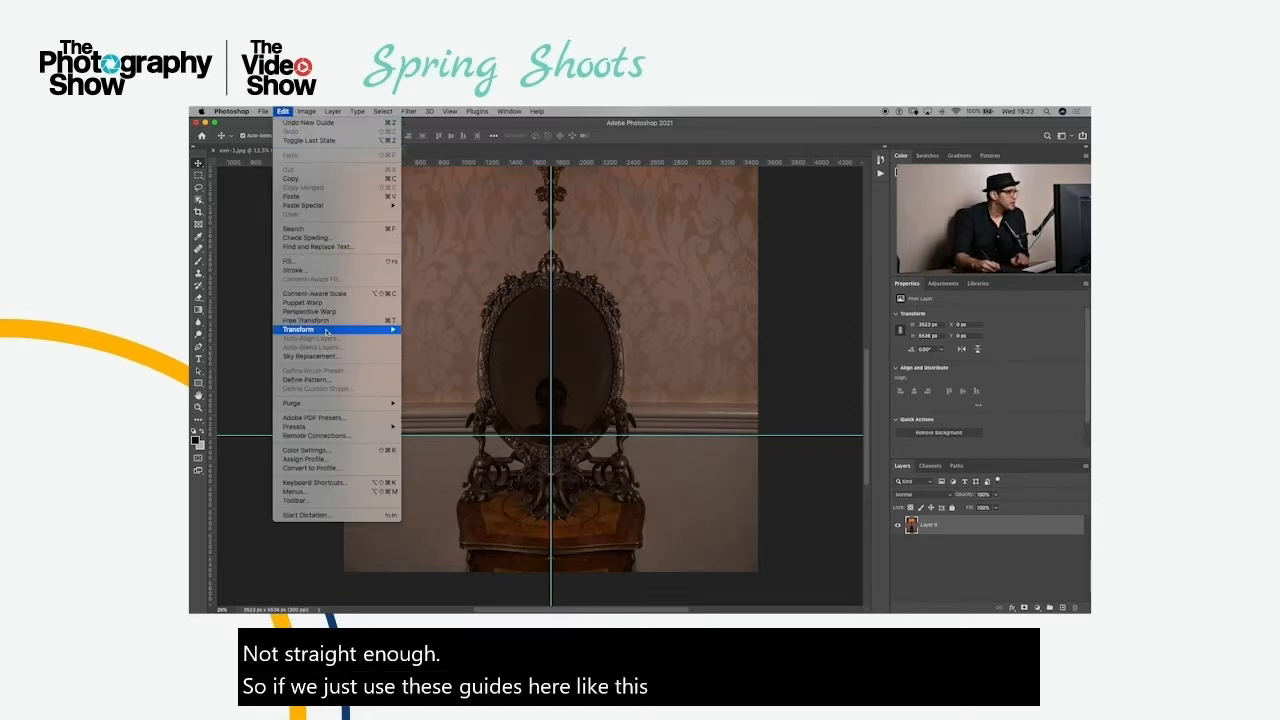
{"action": "mouse_move", "coordinate": [300, 329]}
{"action": "left_click", "coordinate": [459, 397]}
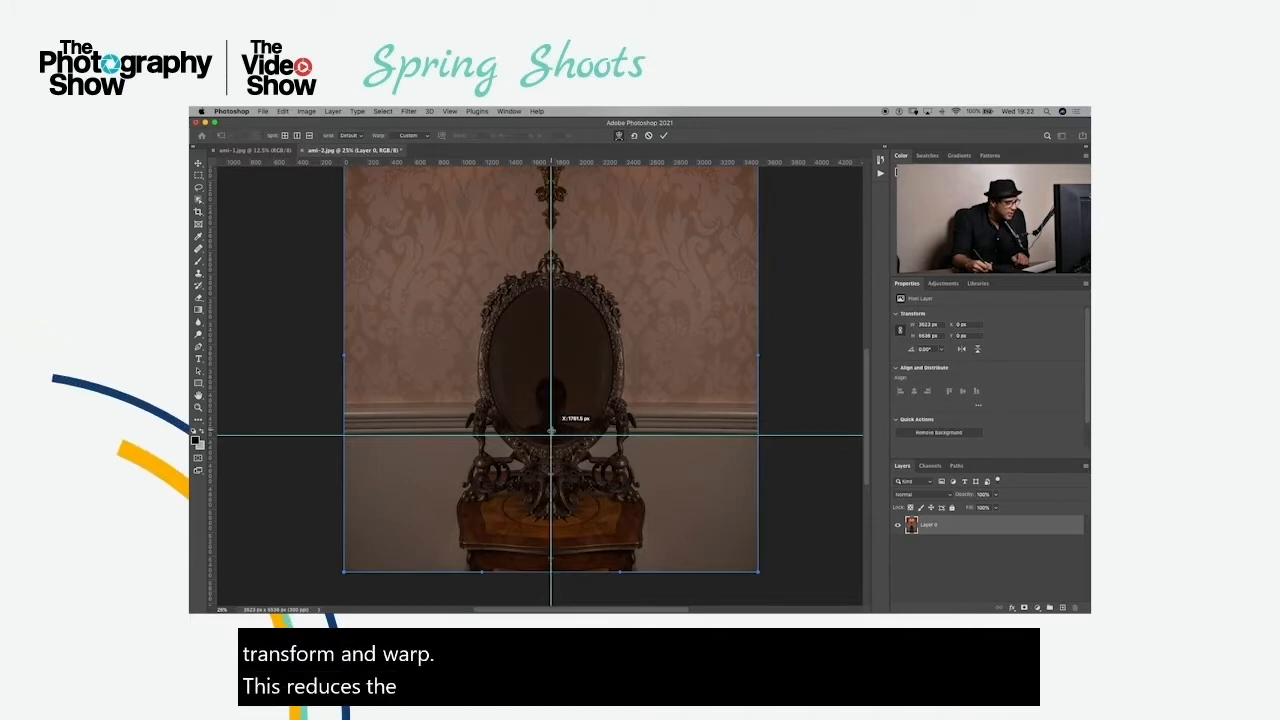
{"action": "left_click", "coordinate": [549, 432]}
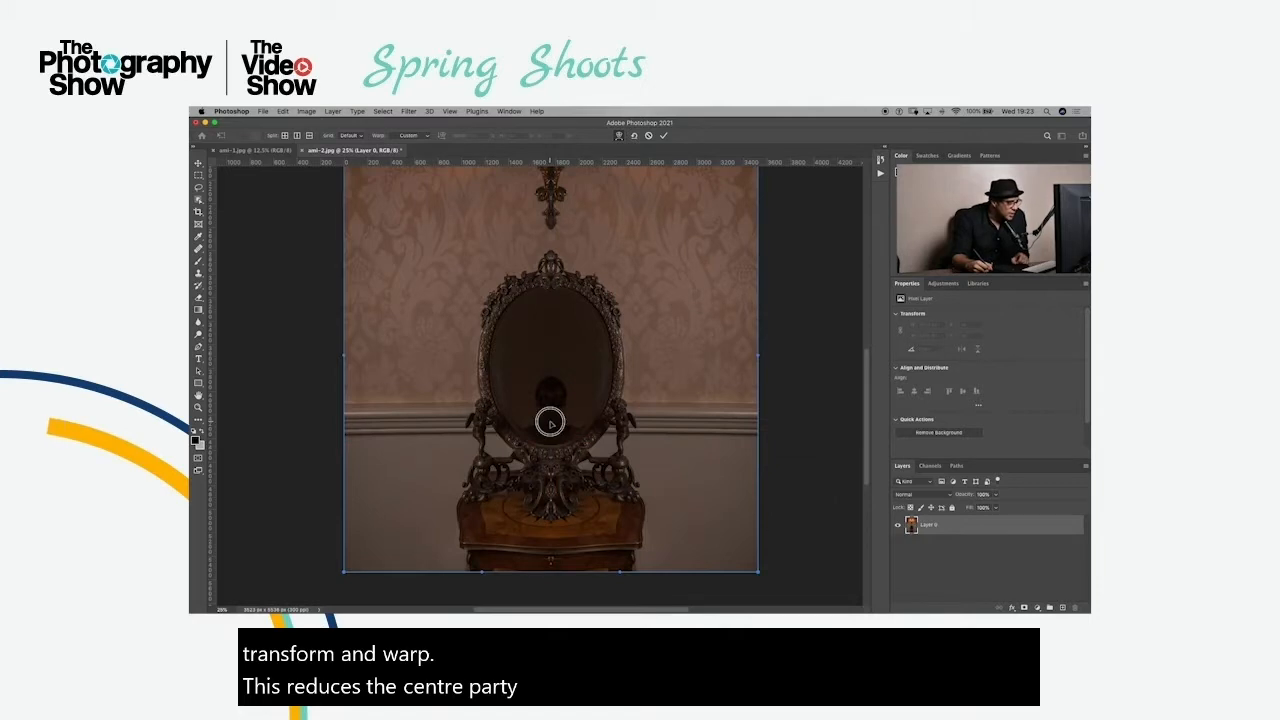
{"action": "key", "text": "super+;"}
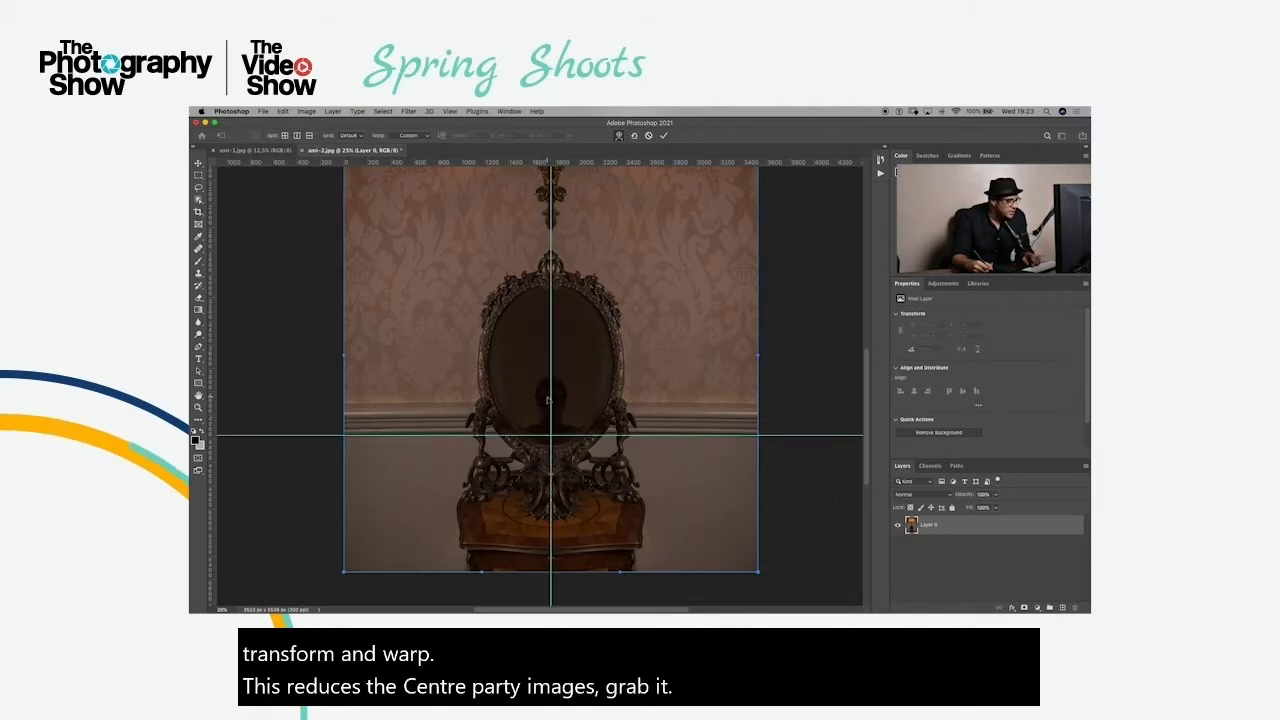
{"action": "left_click_drag", "start_coordinate": [551, 396], "coordinate": [200, 400]}
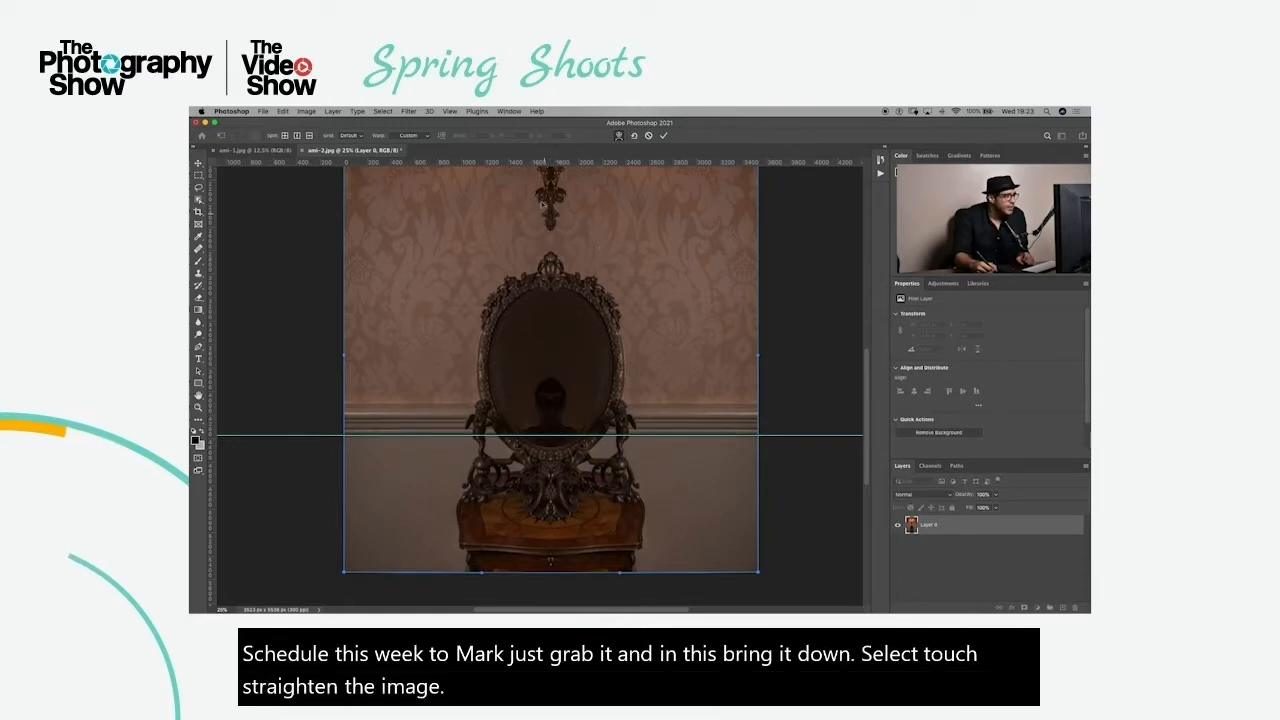
{"action": "left_click_drag", "start_coordinate": [584, 160], "coordinate": [657, 135]}
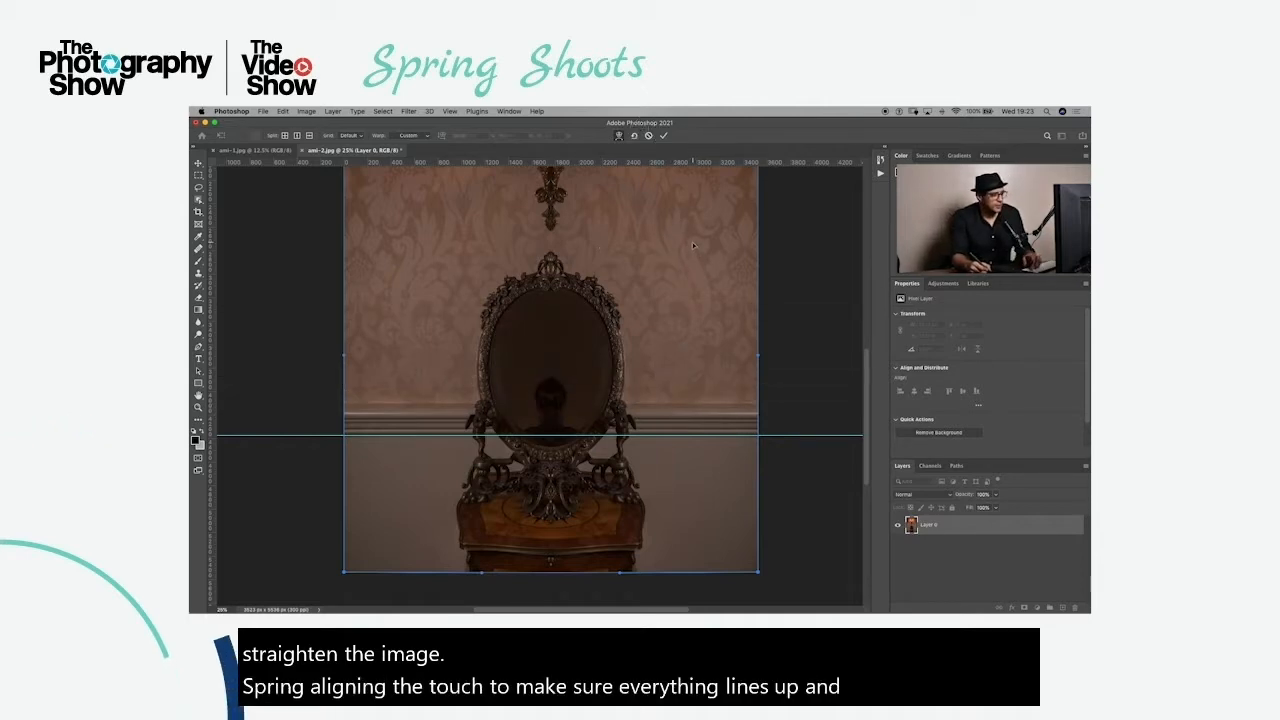
{"action": "key", "text": "Return"}
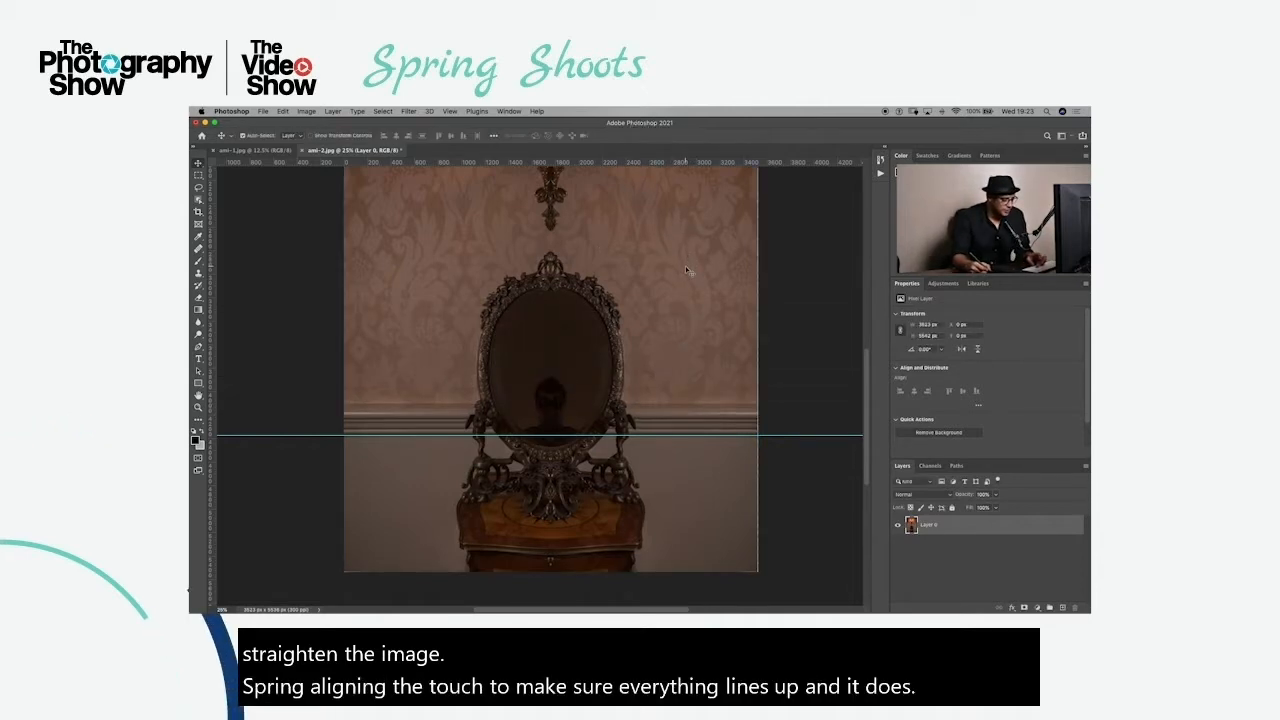
{"action": "key", "text": "super+semicolon"}
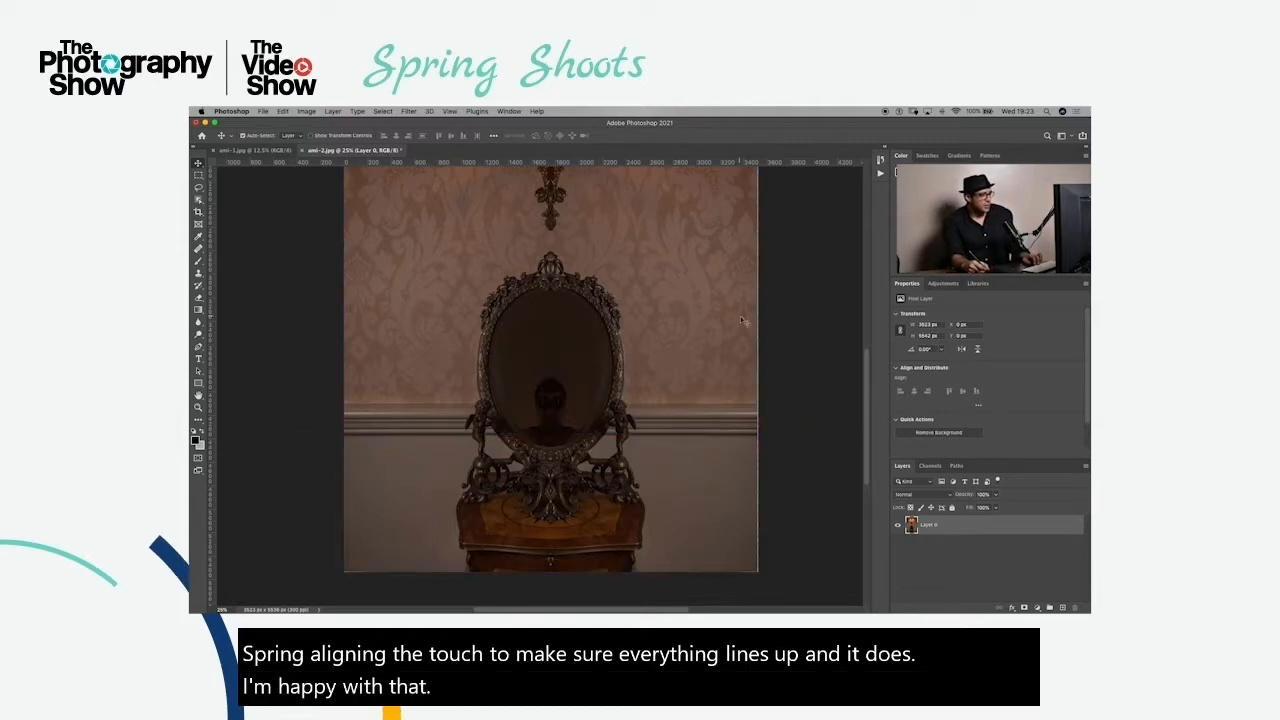
{"action": "scroll", "coordinate": [613, 343], "scroll_direction": "up", "scroll_amount": 5}
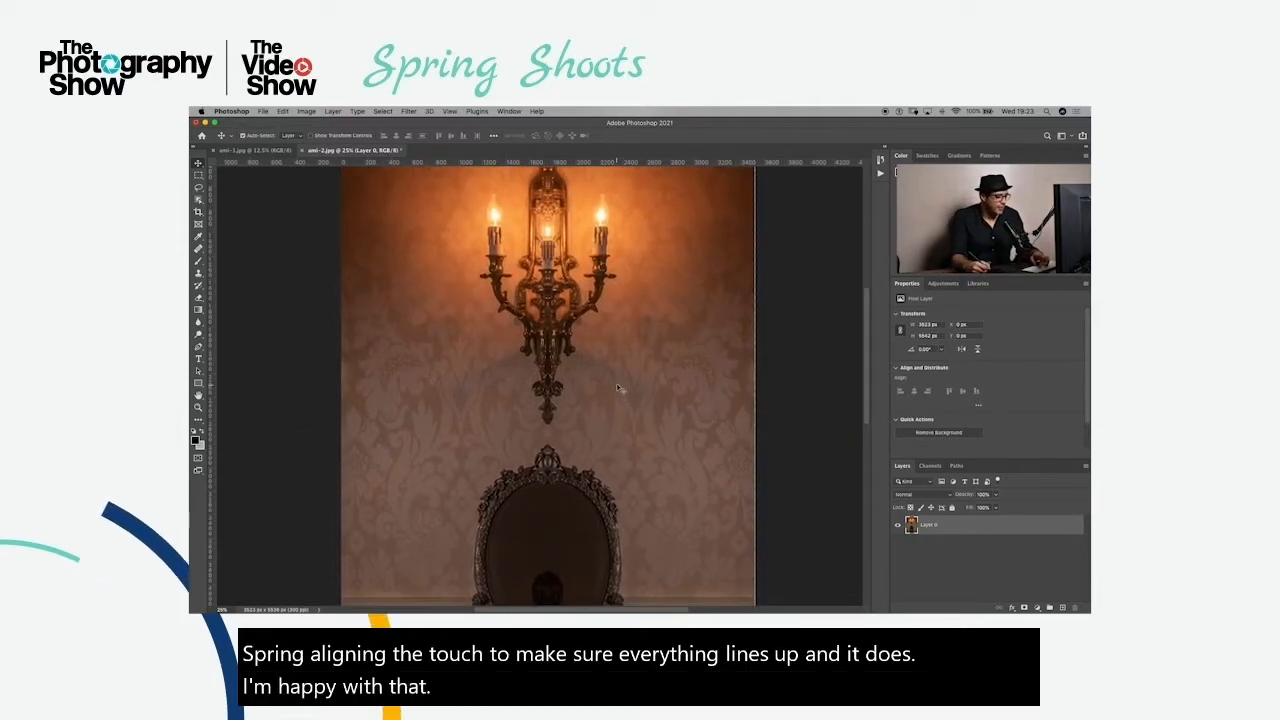
{"action": "key", "text": "super+minus"}
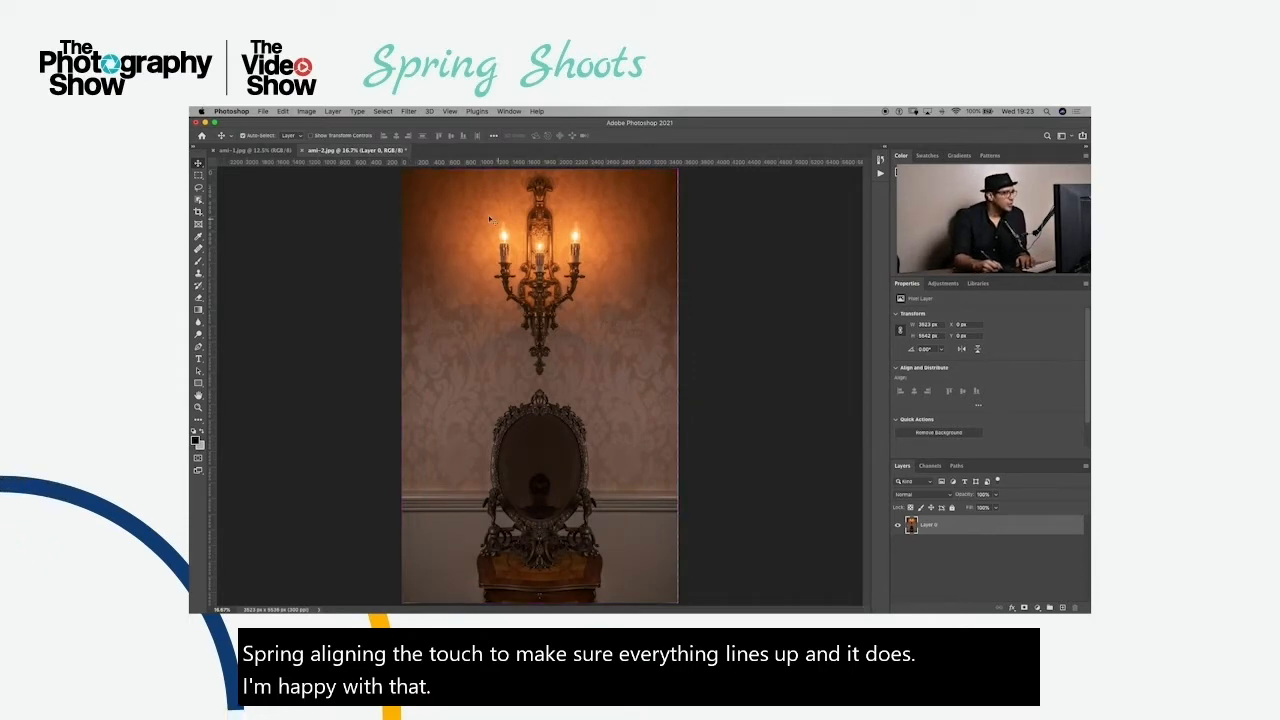
{"action": "left_click", "coordinate": [198, 213]}
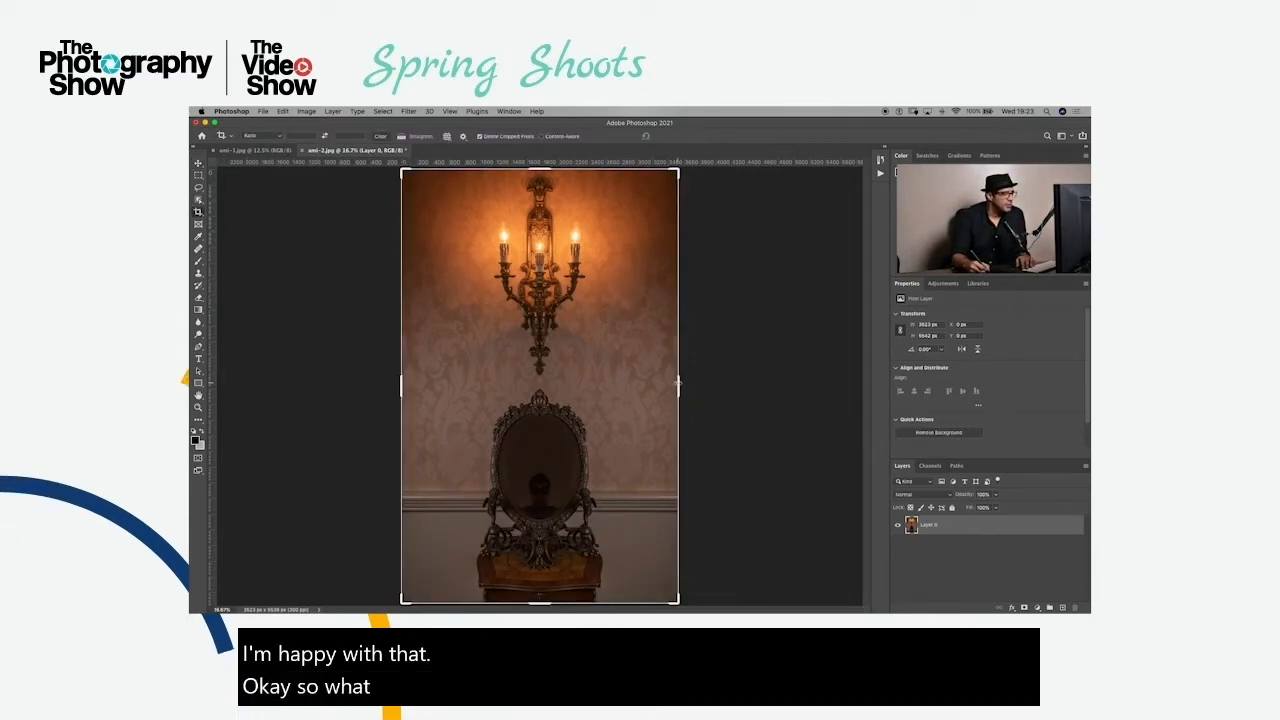
{"action": "left_click_drag", "start_coordinate": [677, 386], "coordinate": [678, 388]}
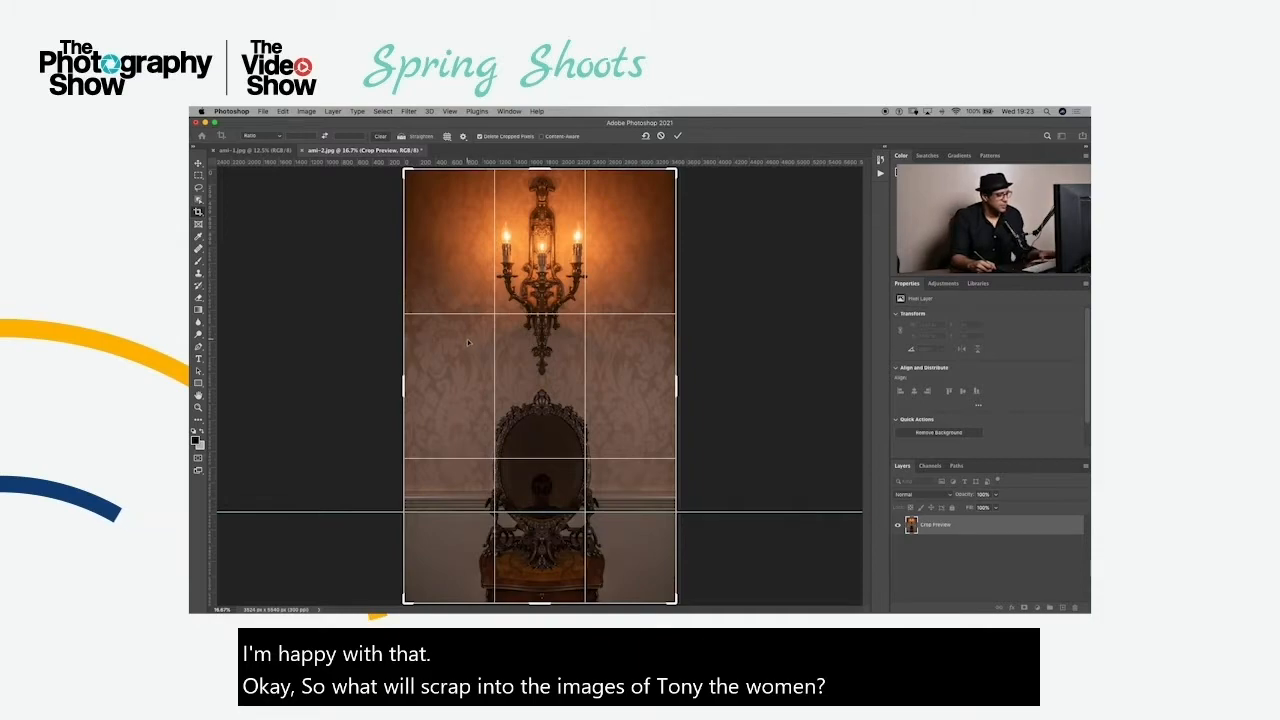
{"action": "key", "text": "Return"}
{"action": "left_click", "coordinate": [199, 163]}
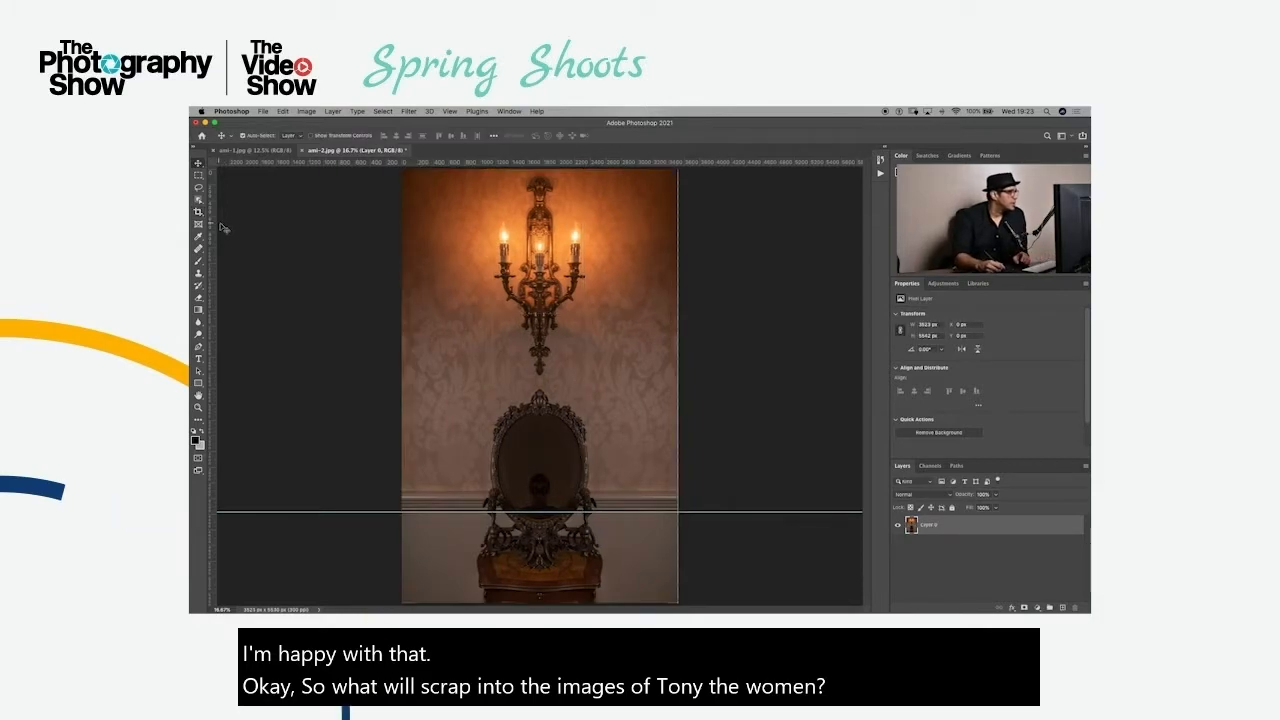
Crop the image on all four sides to about 3440 x 5470 px around a new vertical centre guide, and hide the guides
{"action": "left_click_drag", "start_coordinate": [218, 229], "coordinate": [537, 270]}
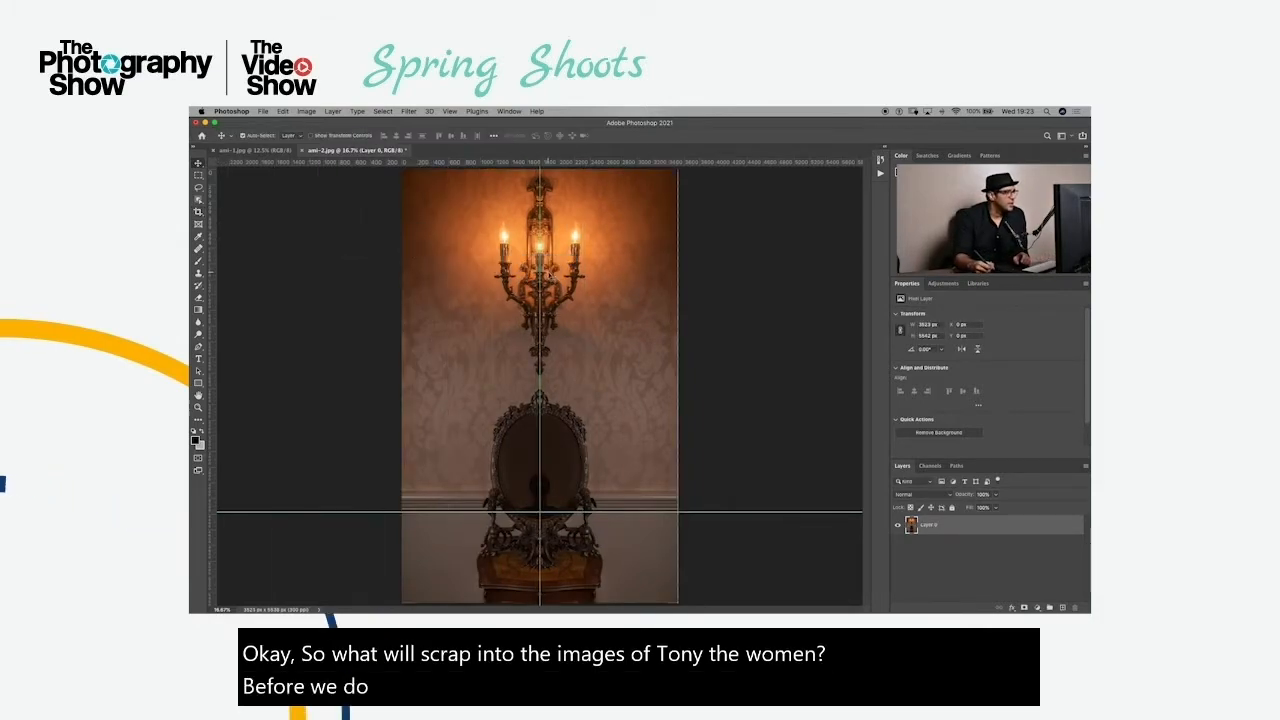
{"action": "key", "text": "c"}
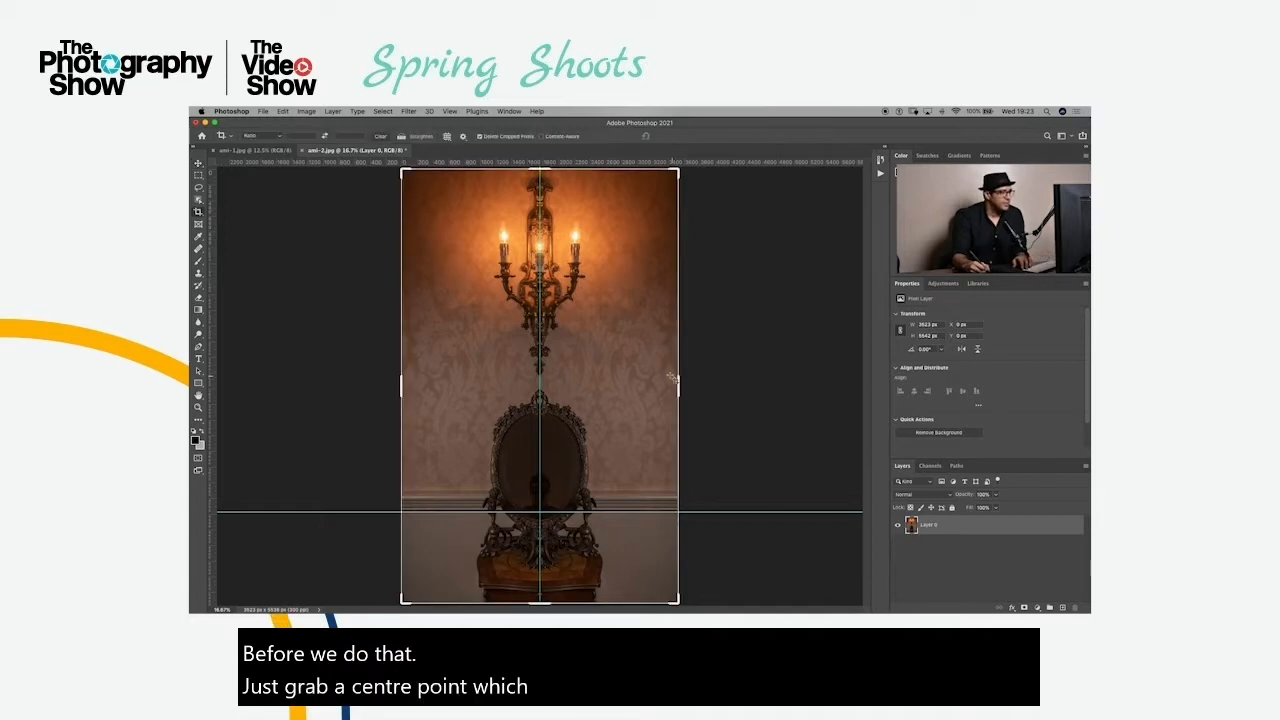
{"action": "left_click_drag", "start_coordinate": [677, 381], "coordinate": [655, 378]}
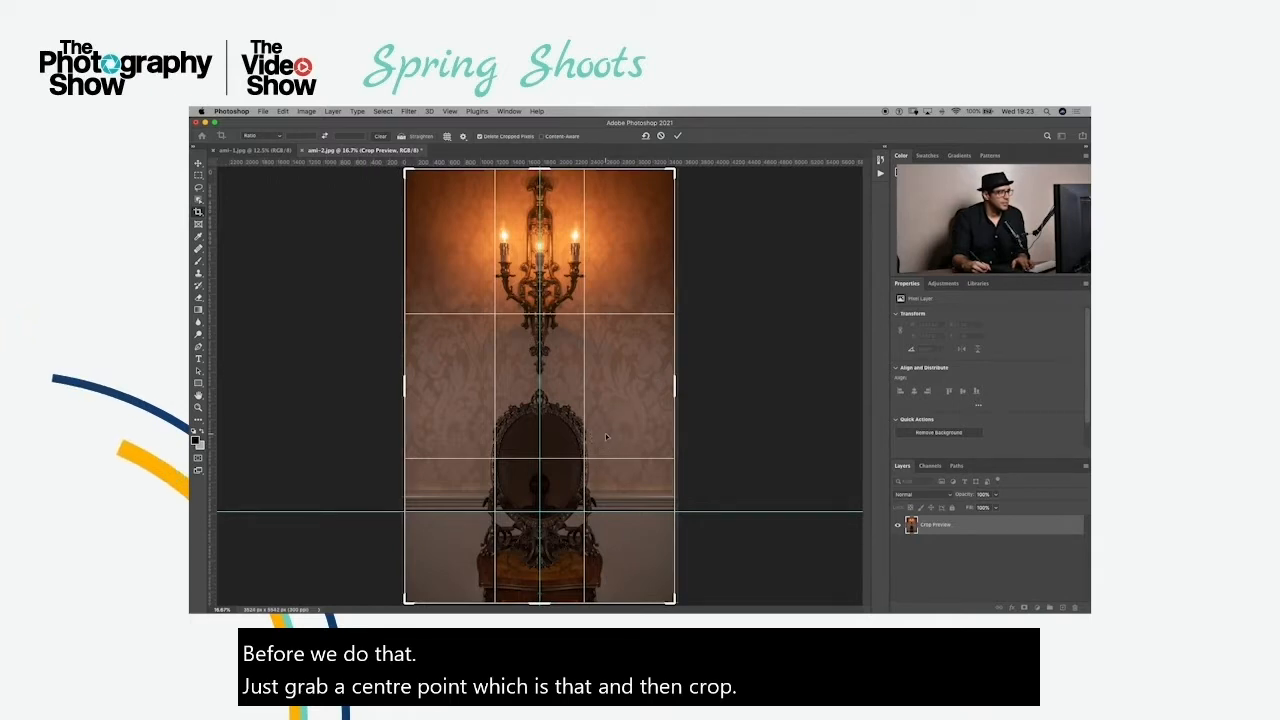
{"action": "key", "text": "Return"}
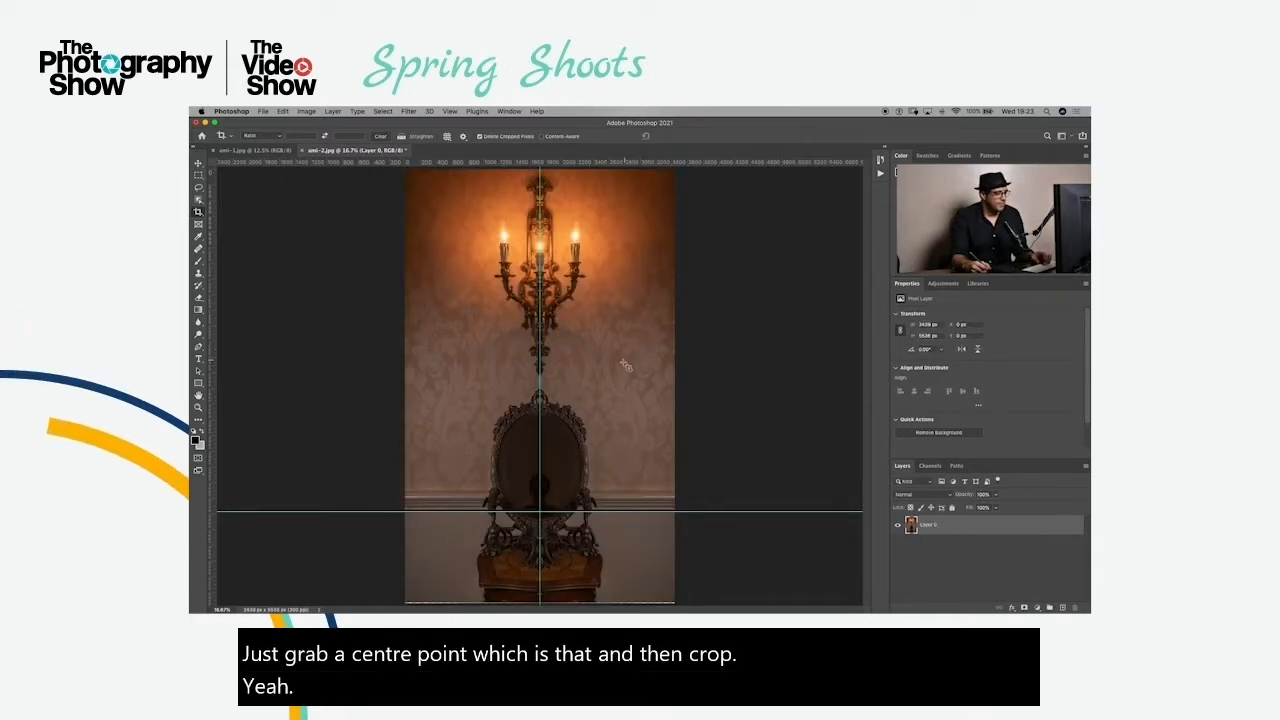
{"action": "left_click_drag", "start_coordinate": [400, 170], "coordinate": [748, 590]}
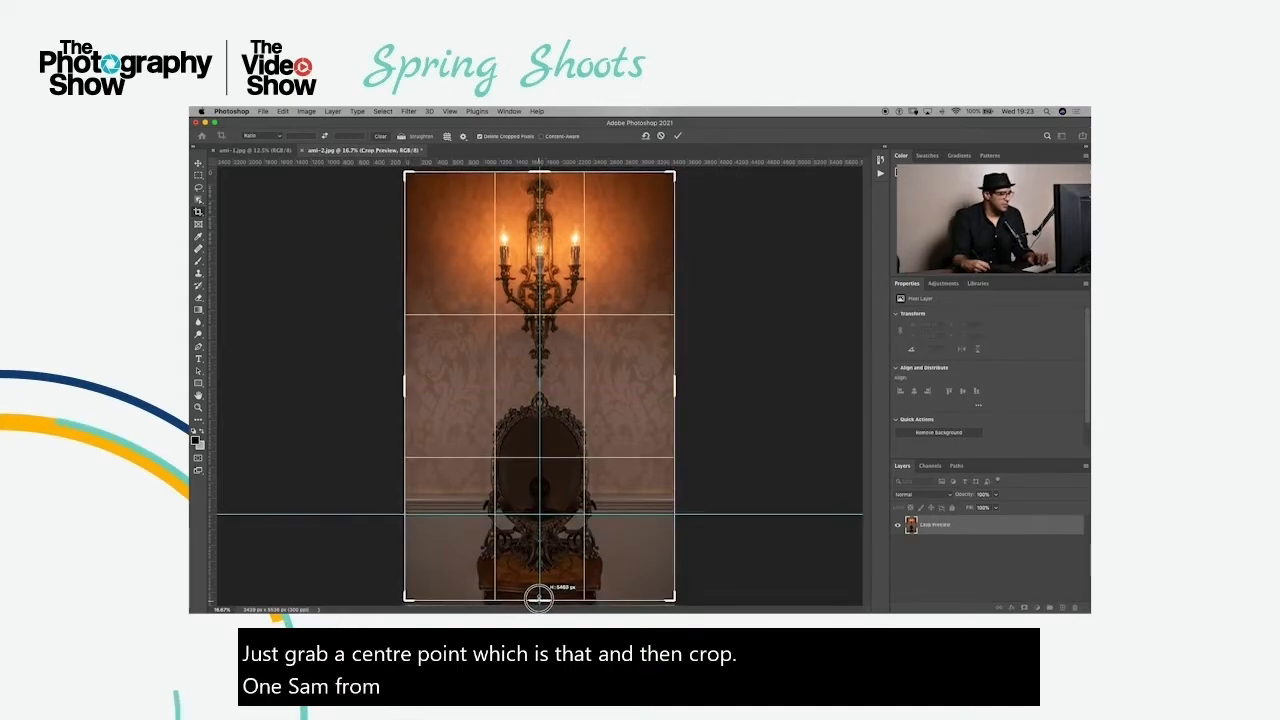
{"action": "key", "text": "Return"}
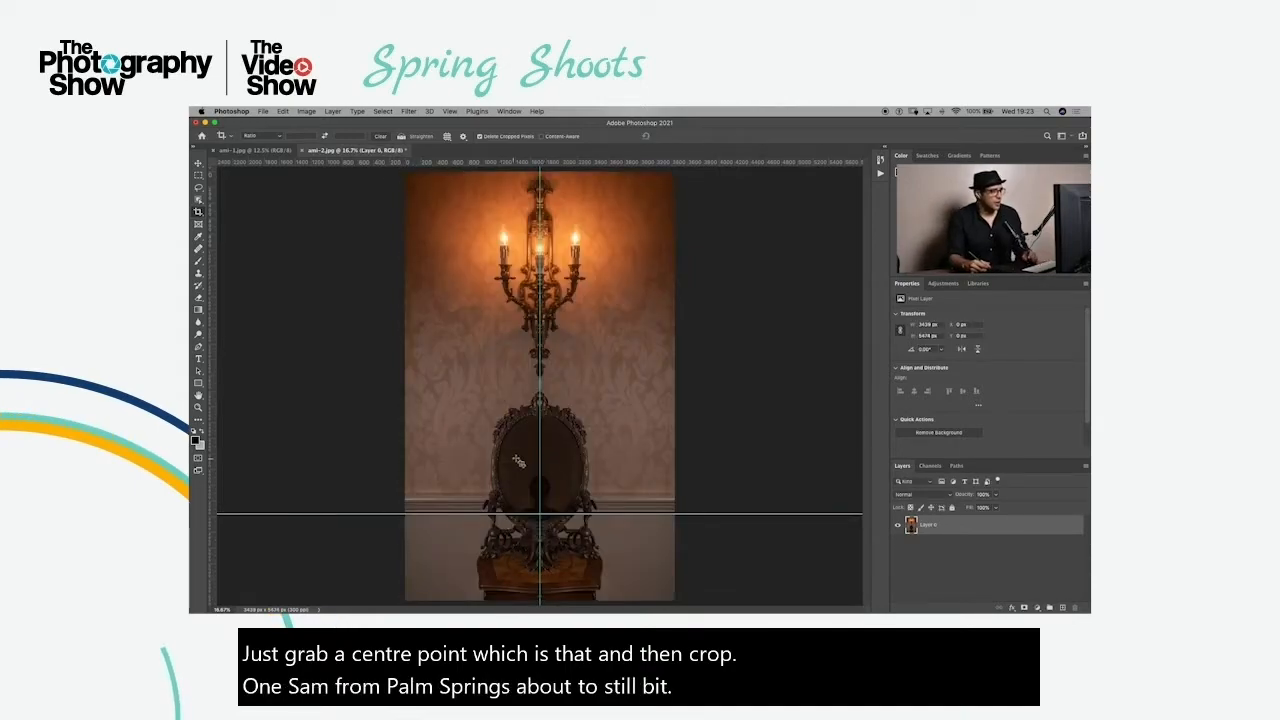
{"action": "key", "text": "super+semicolon"}
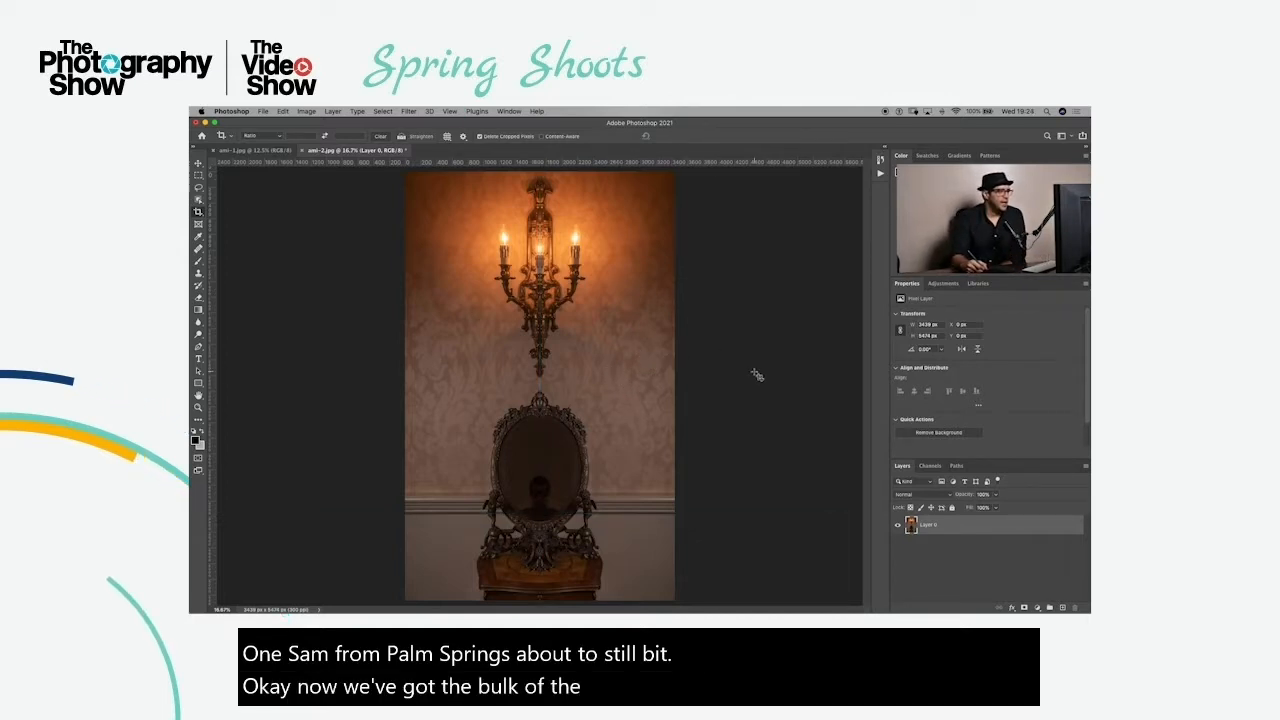
In the bride photo, draw an elliptical selection roughly around the oval mirror and the bride's reflection
{"action": "left_click", "coordinate": [262, 150]}
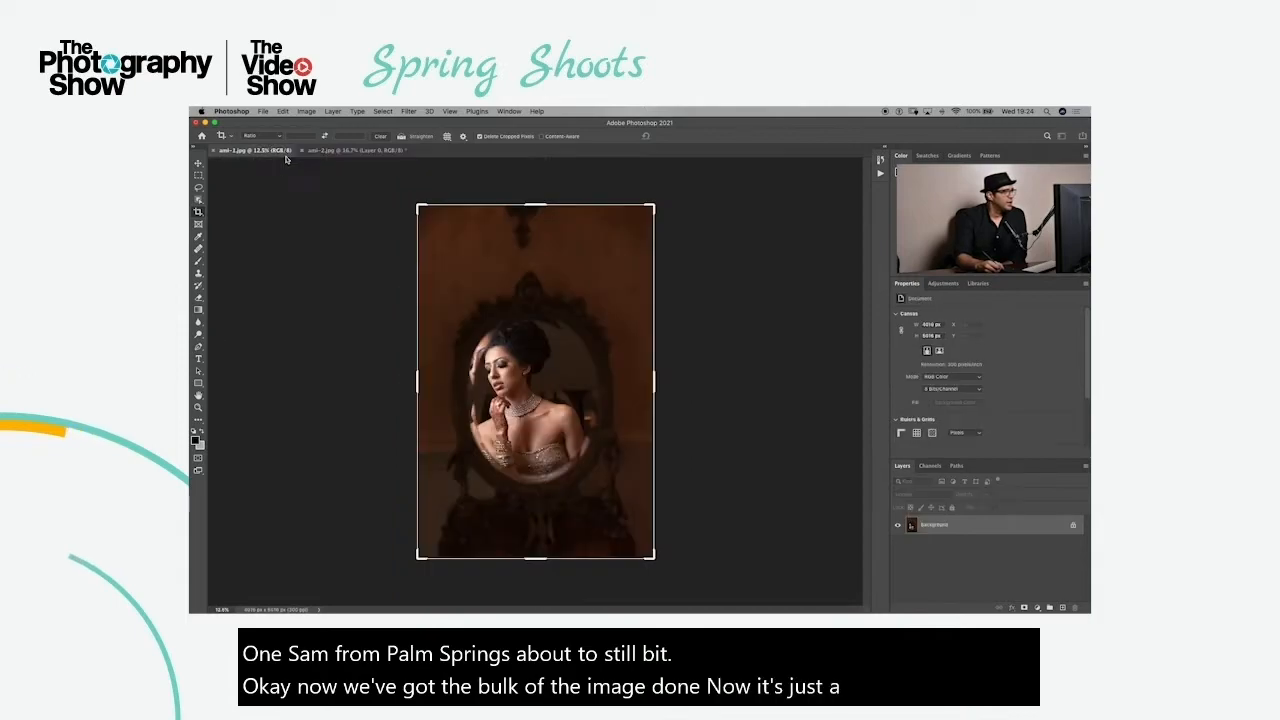
{"action": "left_click", "coordinate": [198, 163]}
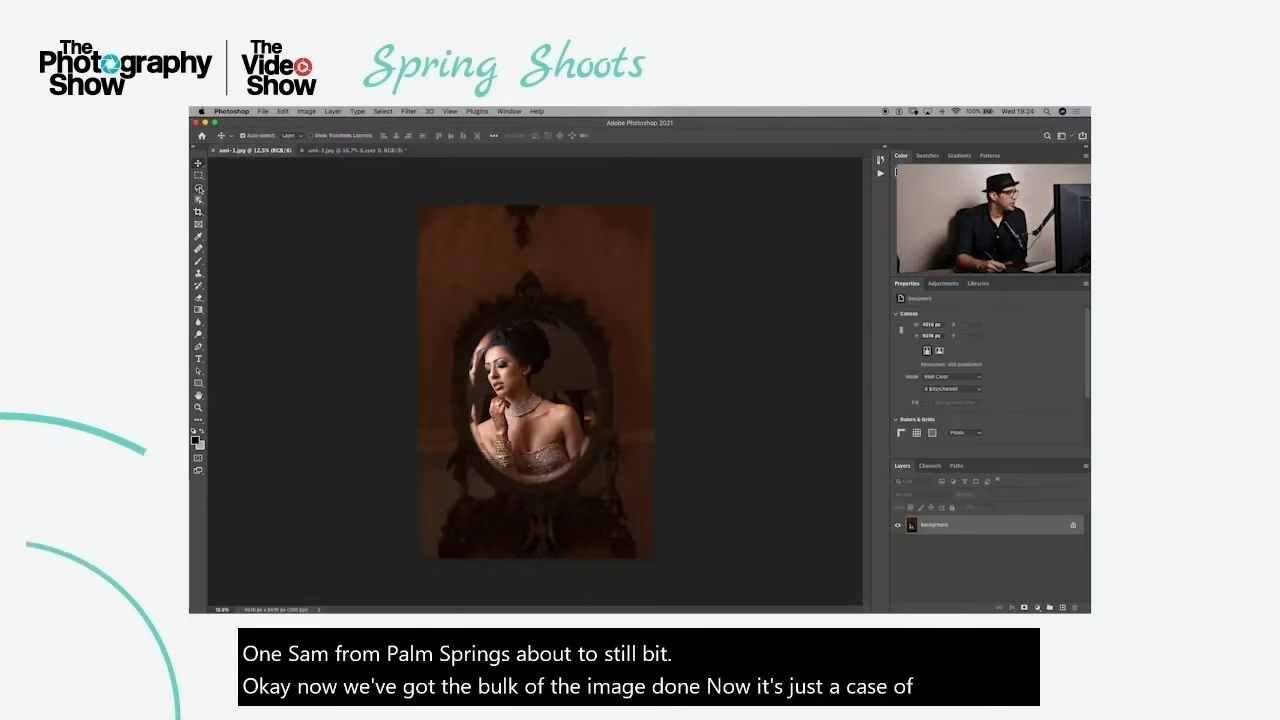
{"action": "left_click", "coordinate": [199, 188]}
{"action": "left_click", "coordinate": [198, 176]}
{"action": "left_click", "coordinate": [227, 176]}
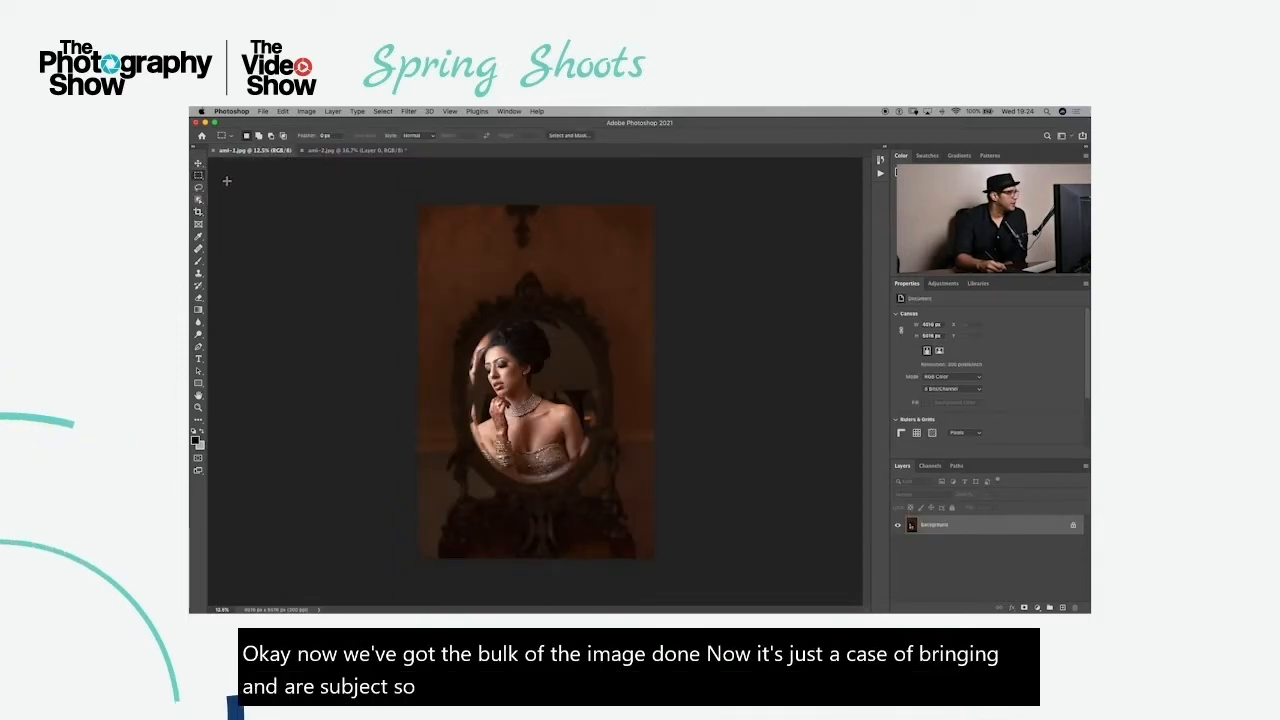
{"action": "left_click", "coordinate": [199, 176]}
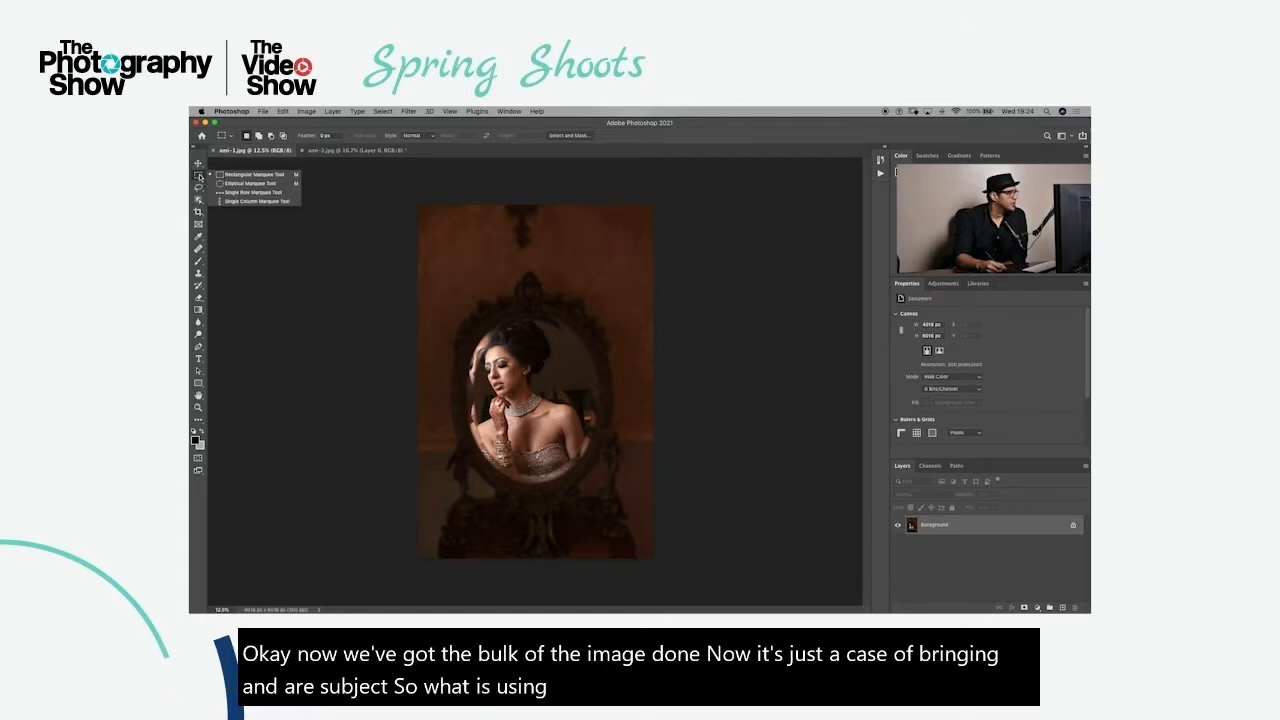
{"action": "left_click", "coordinate": [228, 185]}
{"action": "left_click_drag", "start_coordinate": [453, 270], "coordinate": [619, 506]}
Copy the selected ellipse into the candle-lit mirror image as a new layer over the mirror, and hide that layer
{"action": "key", "text": "v"}
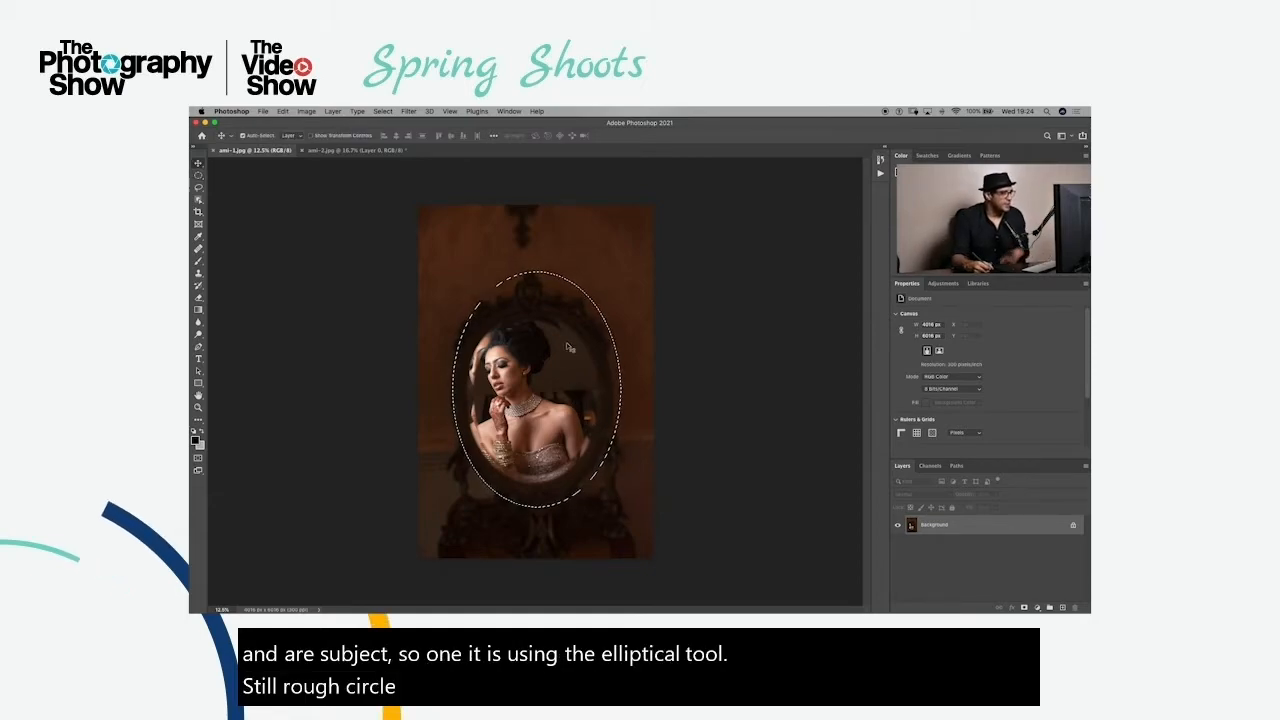
{"action": "left_click_drag", "start_coordinate": [497, 258], "coordinate": [568, 392]}
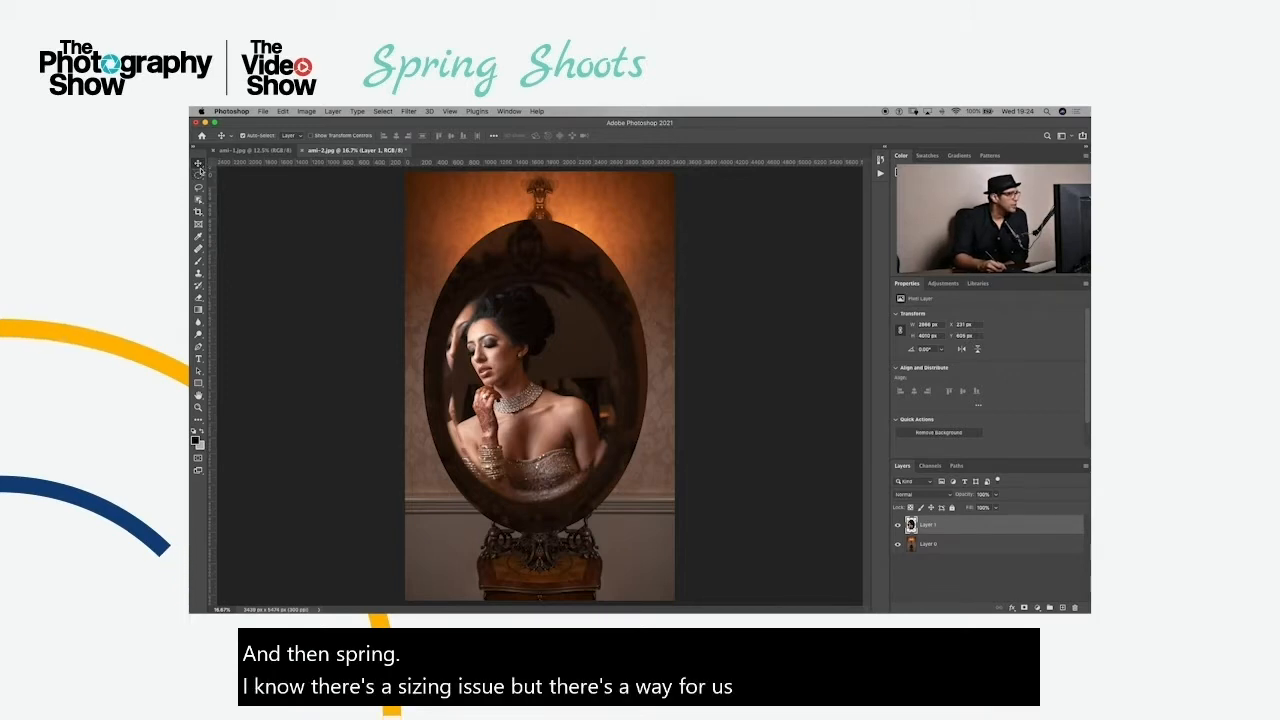
{"action": "left_click", "coordinate": [896, 525]}
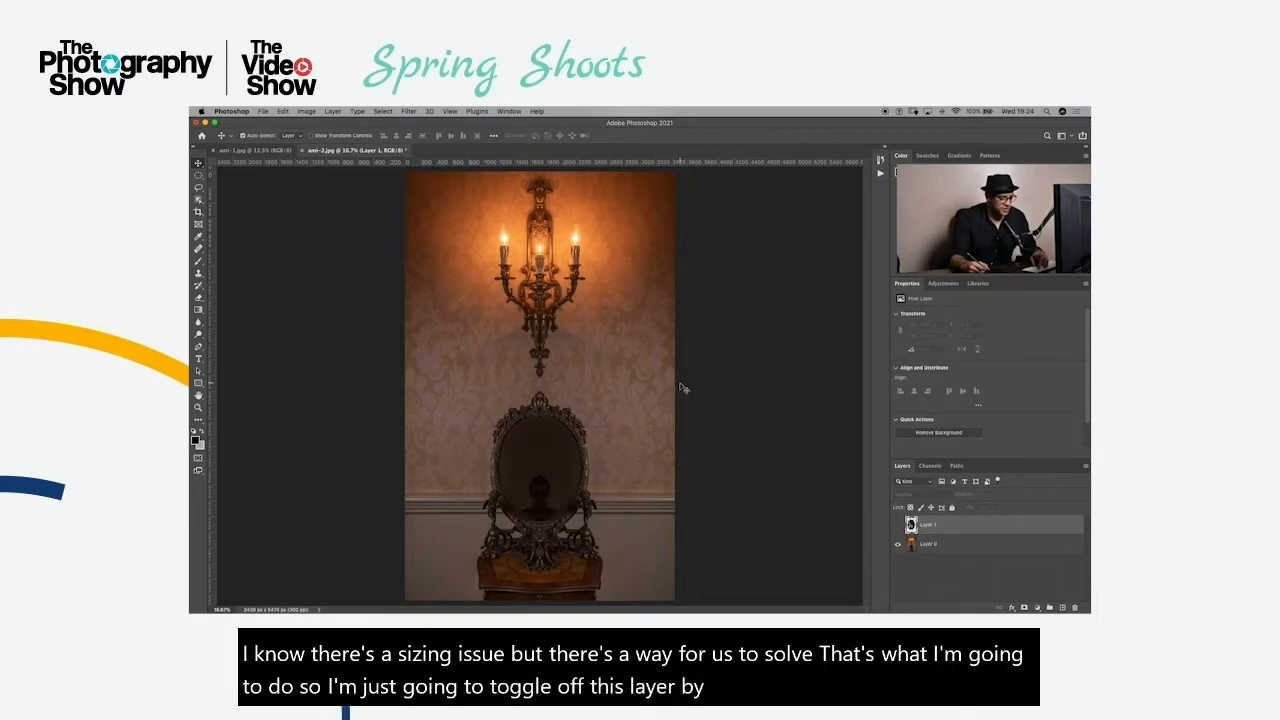
Place two vertical and two horizontal guides at the left, right, bottom and top edges of the oval mirror glass
{"action": "key", "text": "super+equal"}
{"action": "key", "text": "super+equal"}
{"action": "left_click_drag", "start_coordinate": [672, 500], "coordinate": [685, 303]}
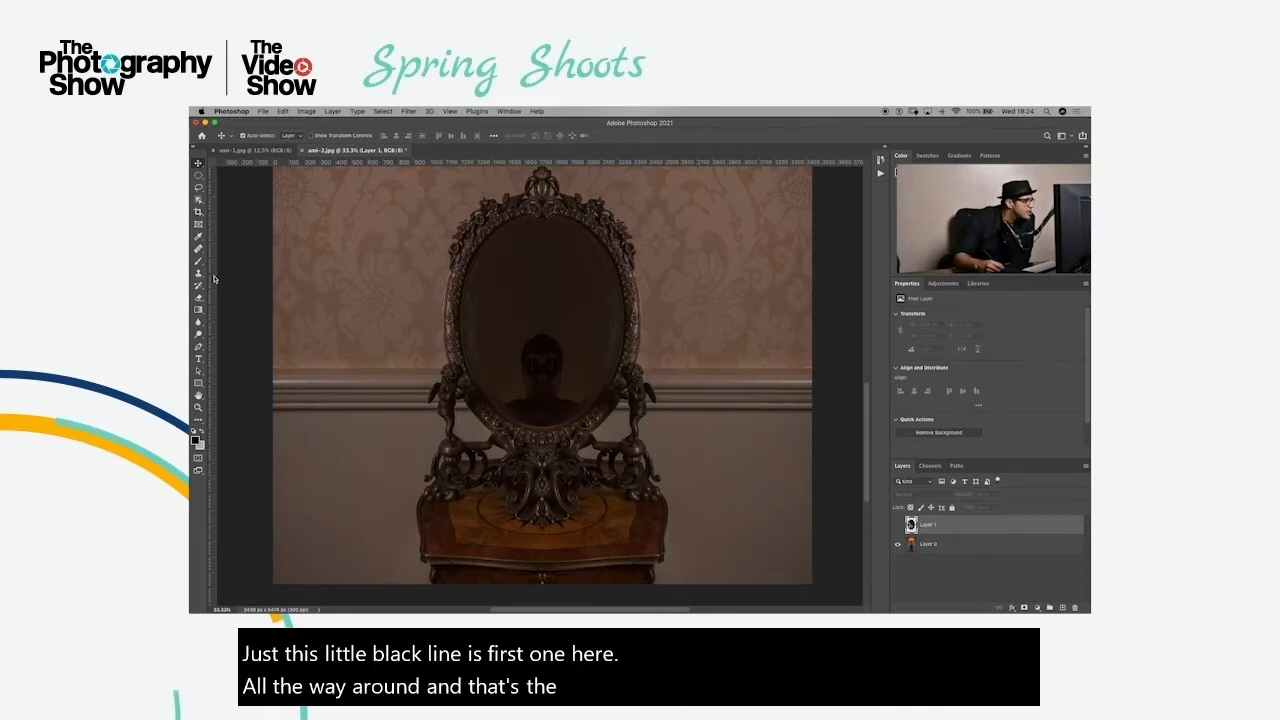
{"action": "left_click_drag", "start_coordinate": [211, 277], "coordinate": [461, 416]}
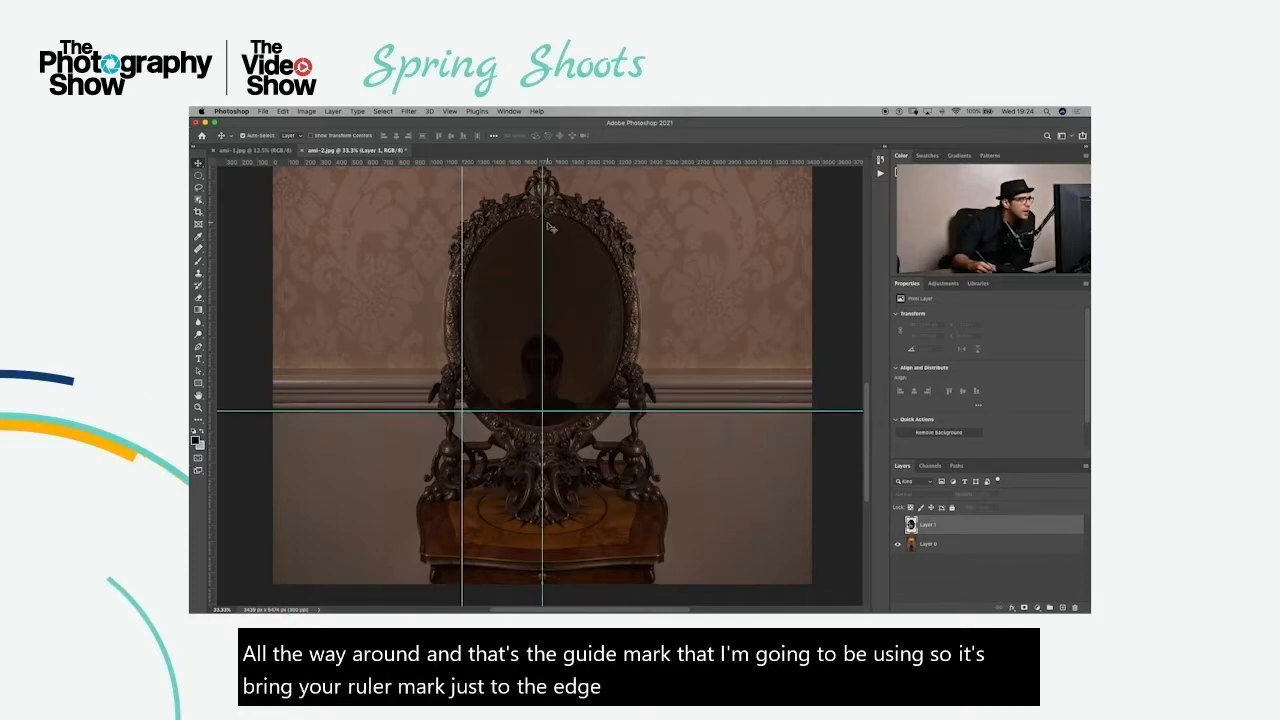
{"action": "left_click_drag", "start_coordinate": [543, 225], "coordinate": [621, 228]}
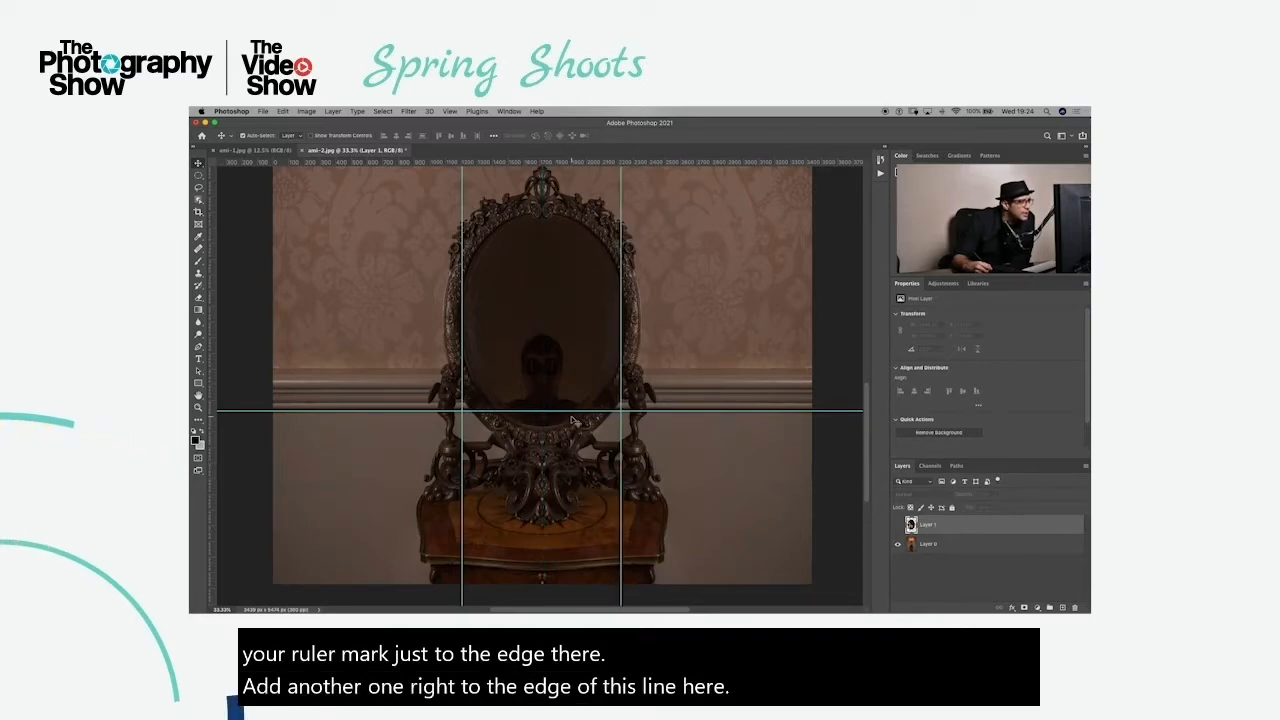
{"action": "left_click_drag", "start_coordinate": [573, 410], "coordinate": [580, 427]}
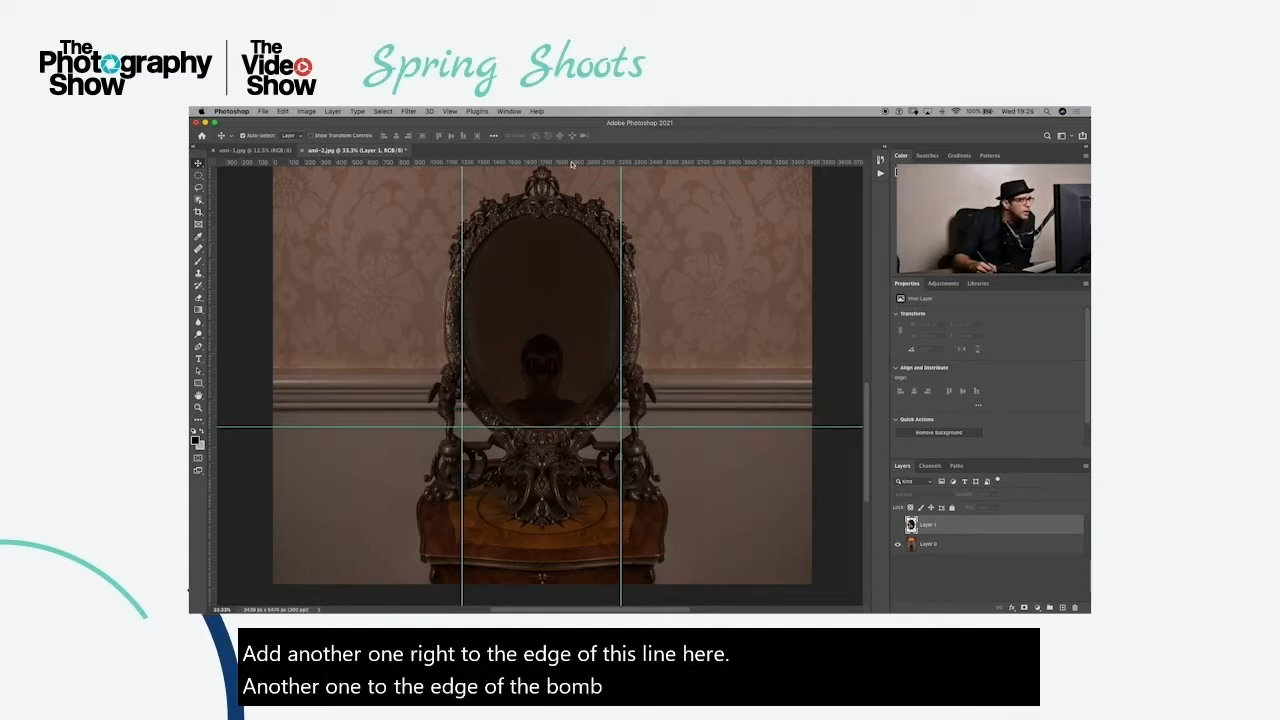
{"action": "left_click_drag", "start_coordinate": [572, 163], "coordinate": [603, 215]}
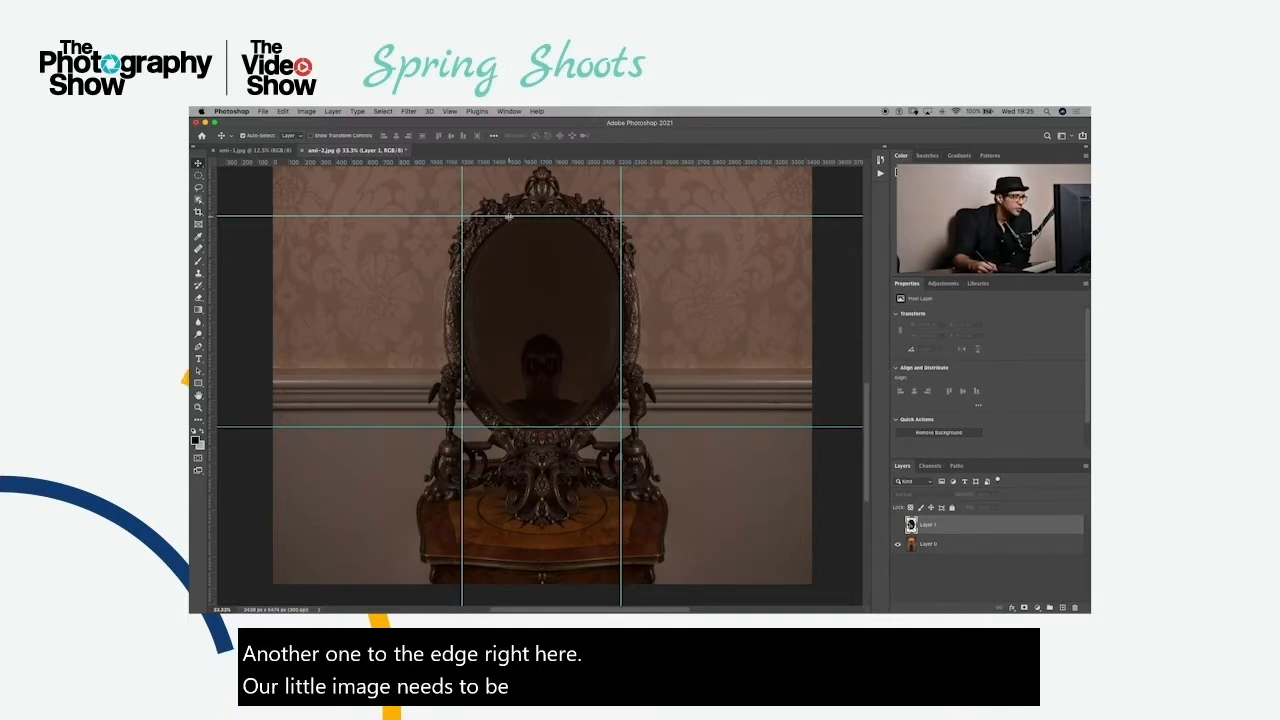
{"action": "left_click", "coordinate": [252, 150]}
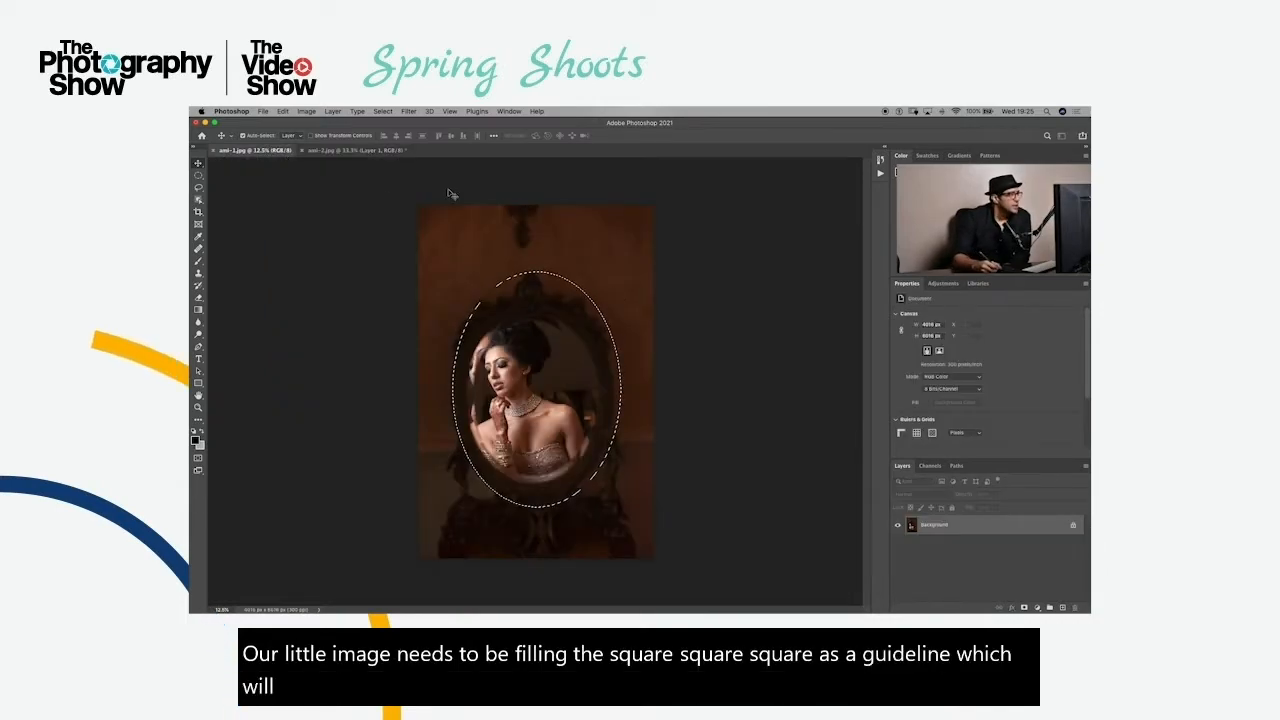
{"action": "left_click", "coordinate": [331, 150]}
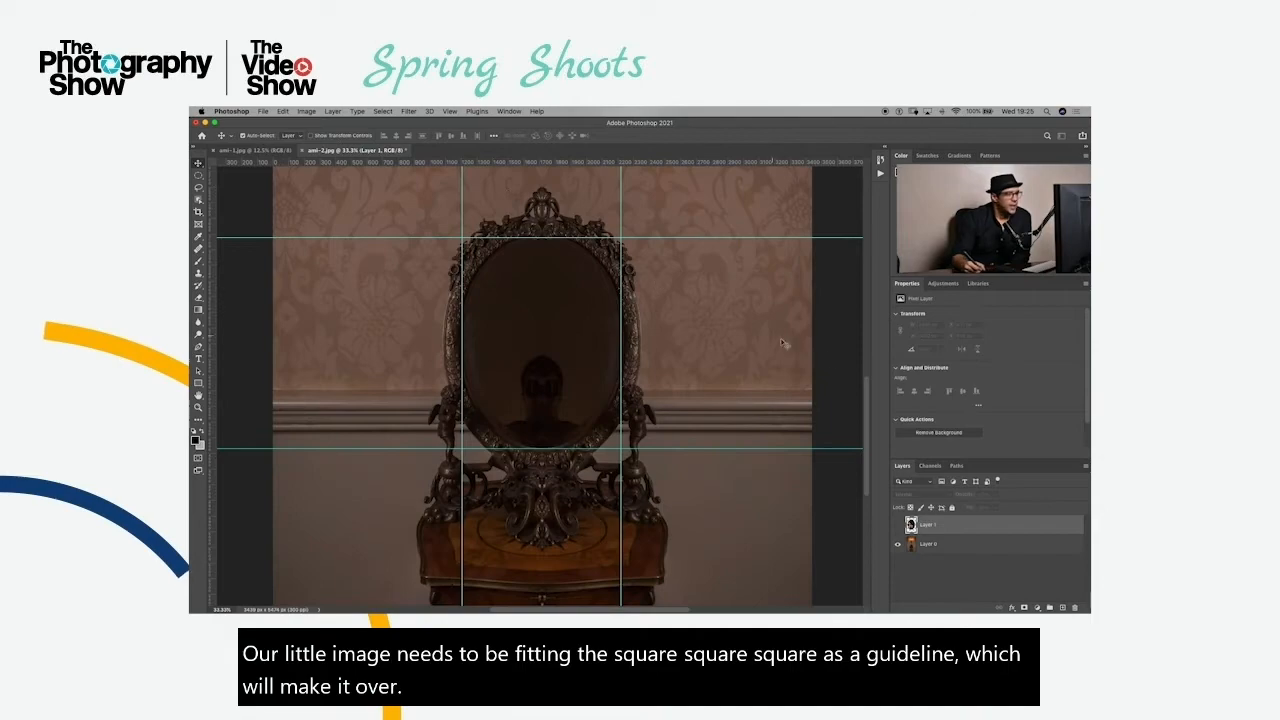
Show the bride's reflection layer and move it roughly over the candle-lit mirror
{"action": "left_click", "coordinate": [897, 524]}
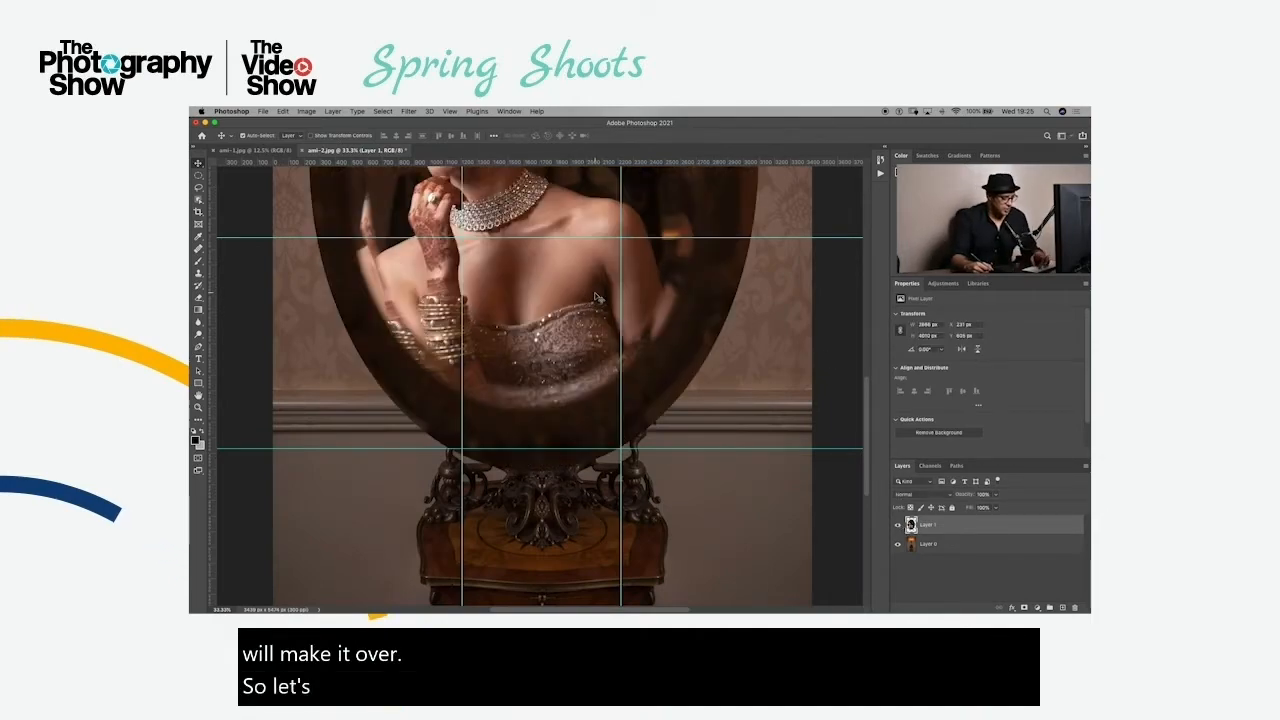
{"action": "key", "text": "super+minus"}
{"action": "key", "text": "super+minus"}
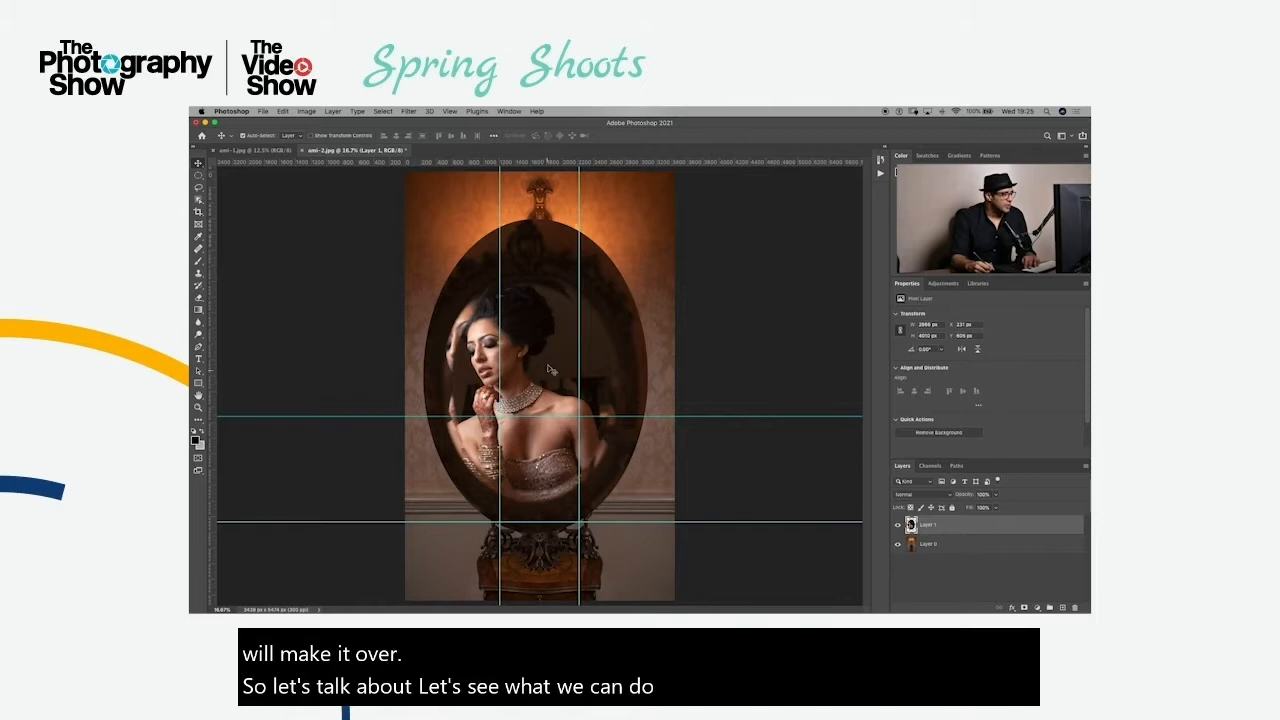
{"action": "left_click_drag", "start_coordinate": [531, 274], "coordinate": [551, 299]}
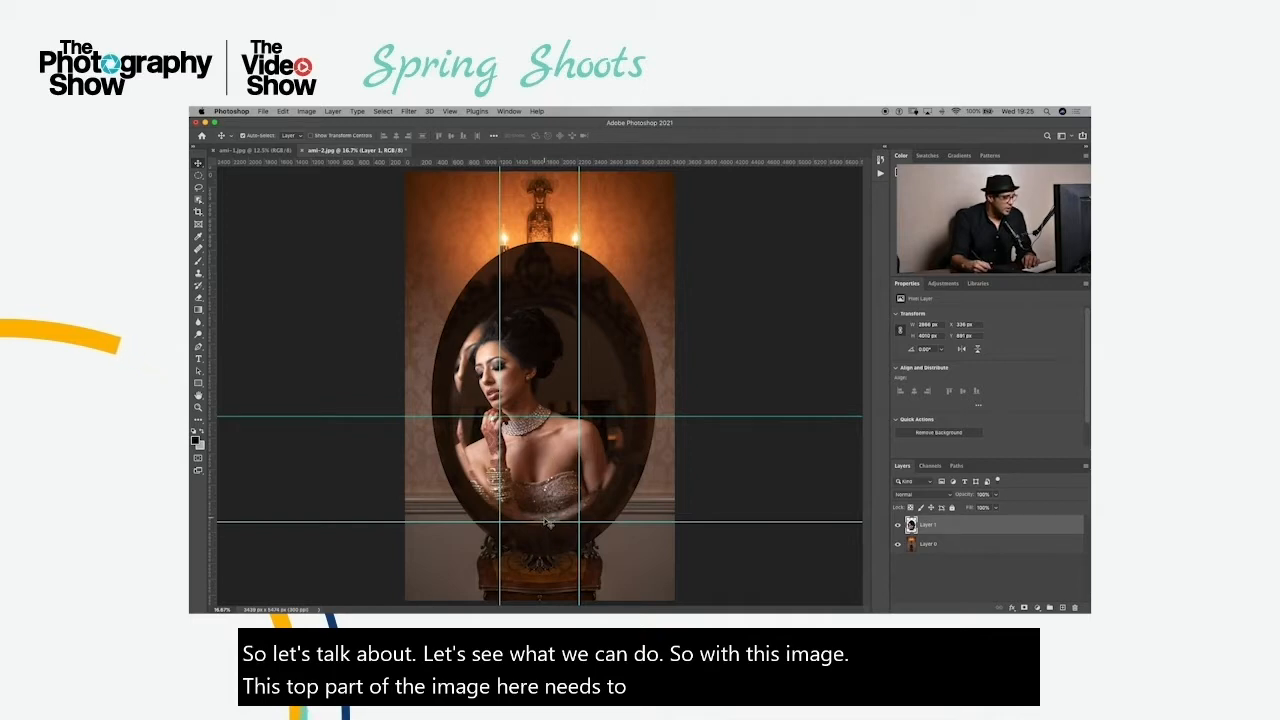
{"action": "left_click_drag", "start_coordinate": [529, 343], "coordinate": [543, 423]}
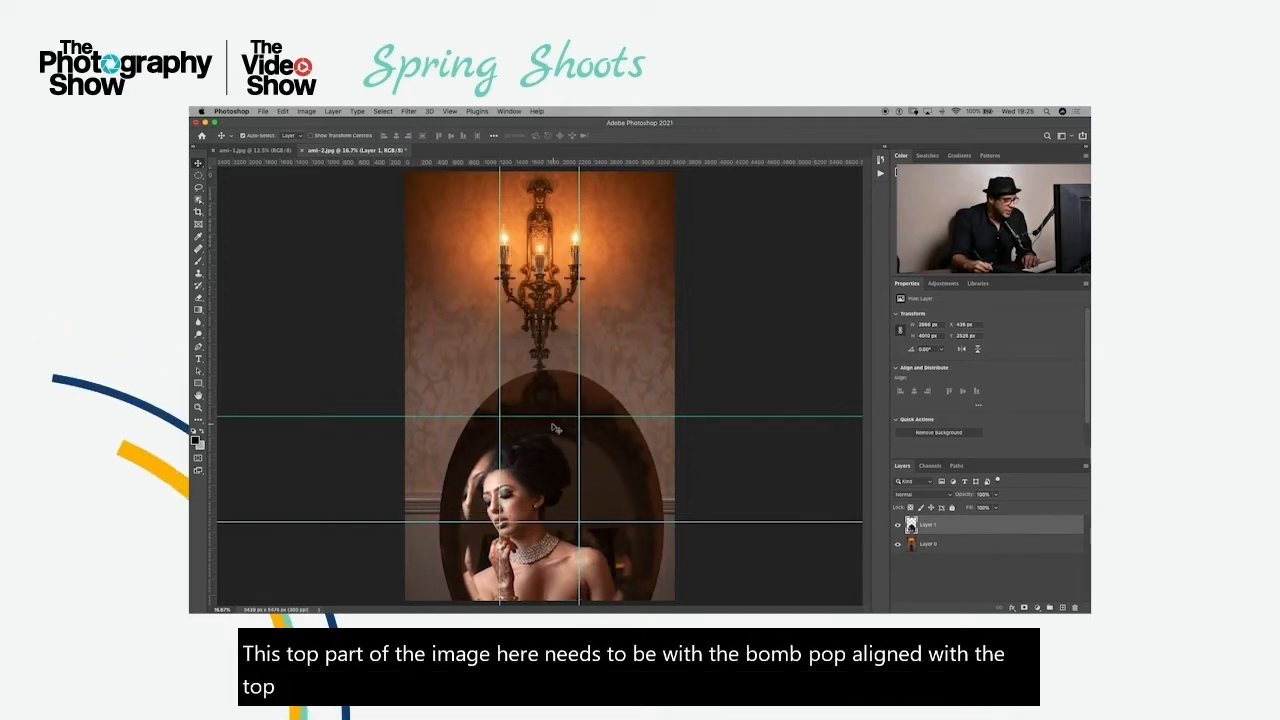
{"action": "left_click_drag", "start_coordinate": [553, 533], "coordinate": [564, 405]}
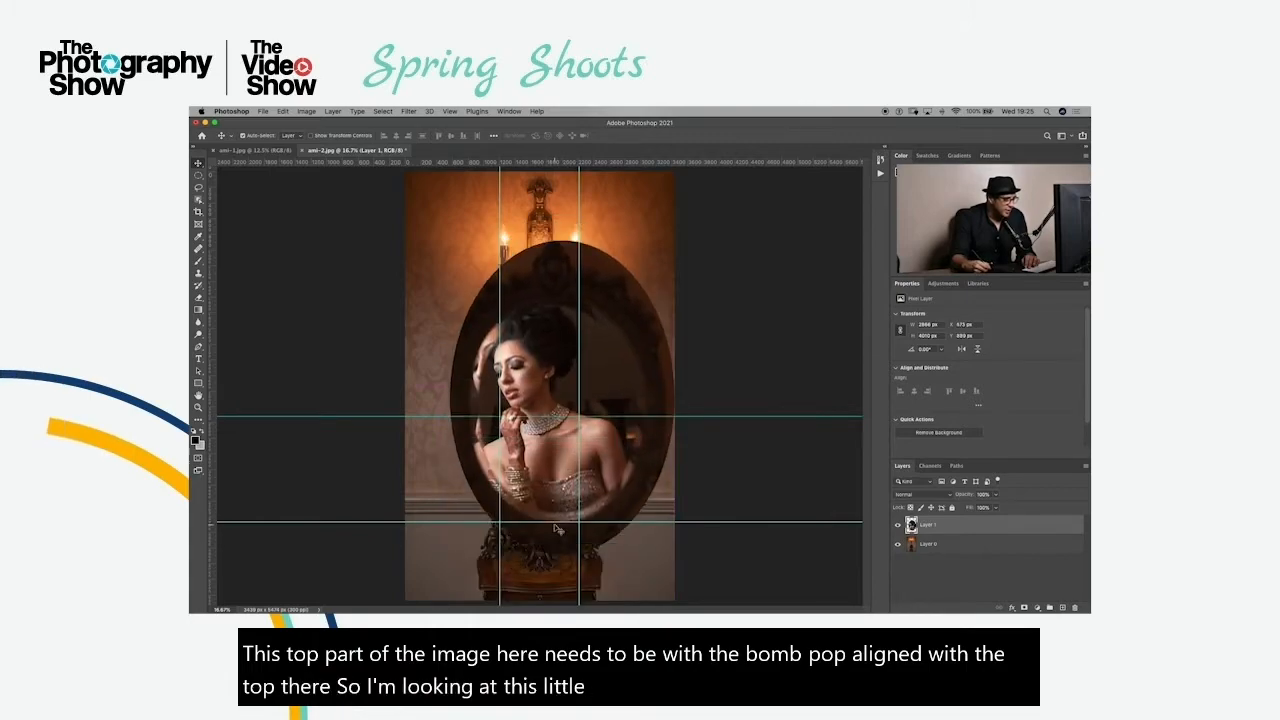
{"action": "left_click_drag", "start_coordinate": [565, 503], "coordinate": [545, 489]}
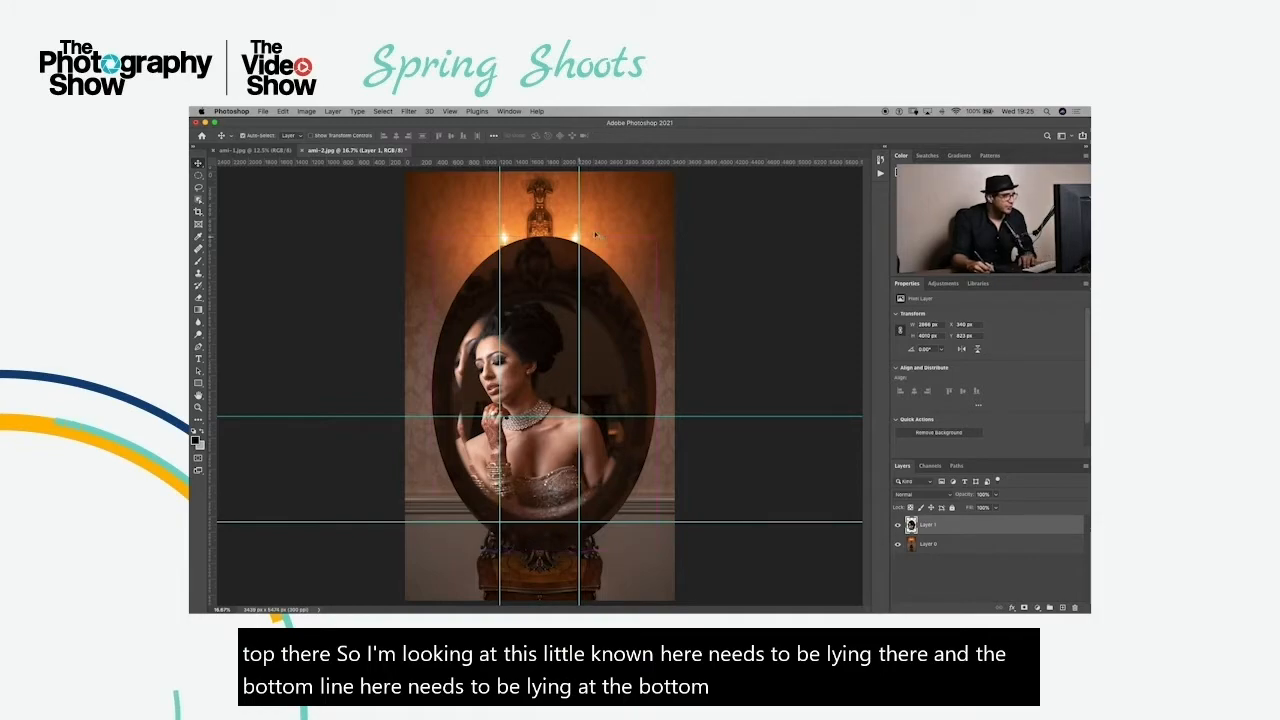
Scale the reflection layer proportionally to about 46% with Free Transform and place it over the mirror glass
{"action": "key", "text": "super+t"}
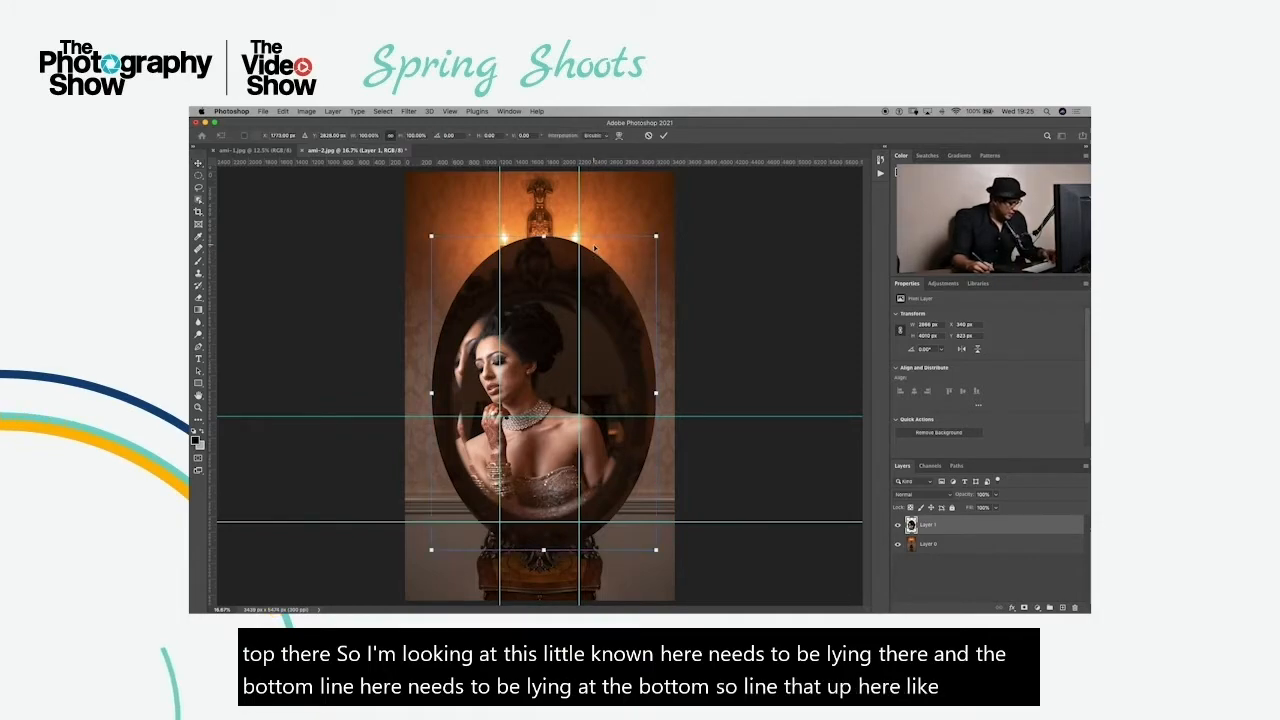
{"action": "left_click_drag", "start_coordinate": [653, 234], "coordinate": [559, 398]}
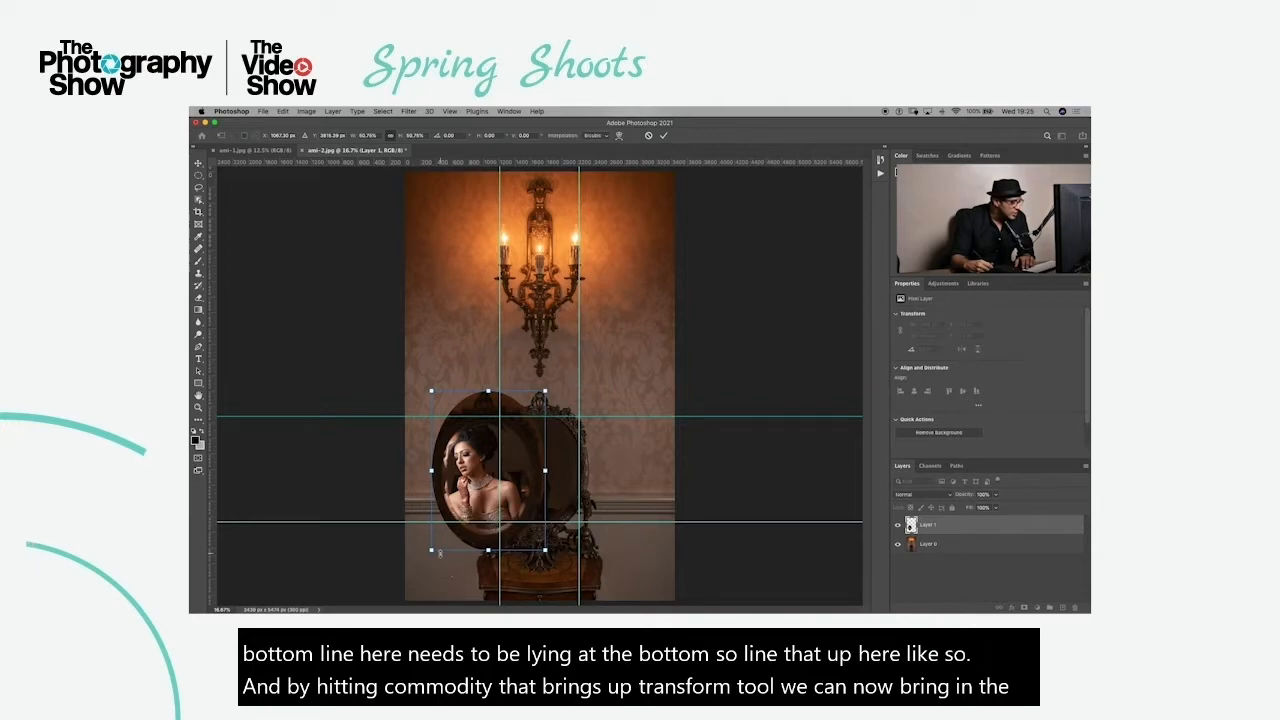
{"action": "left_click_drag", "start_coordinate": [430, 552], "coordinate": [450, 534]}
{"action": "key", "text": "super+plus"}
{"action": "key", "text": "super+plus"}
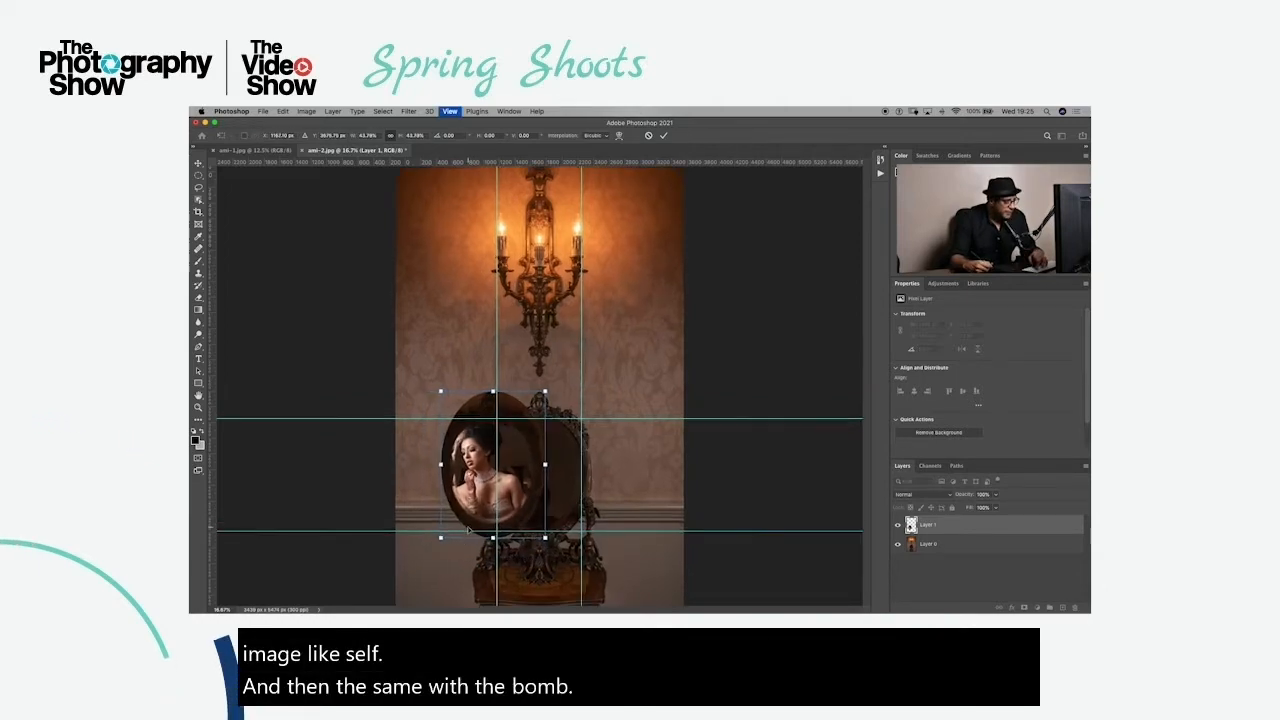
{"action": "left_click_drag", "start_coordinate": [578, 481], "coordinate": [615, 358]}
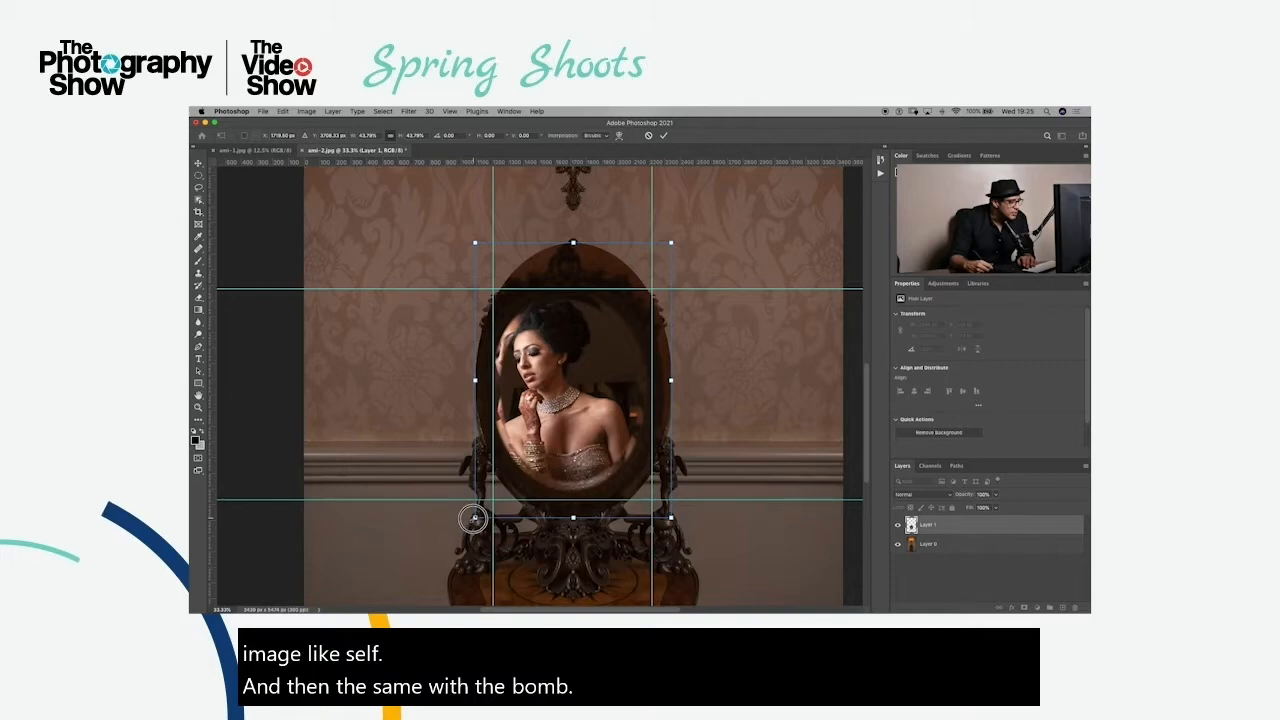
{"action": "left_click_drag", "start_coordinate": [474, 518], "coordinate": [468, 528]}
{"action": "left_click_drag", "start_coordinate": [670, 243], "coordinate": [673, 239]}
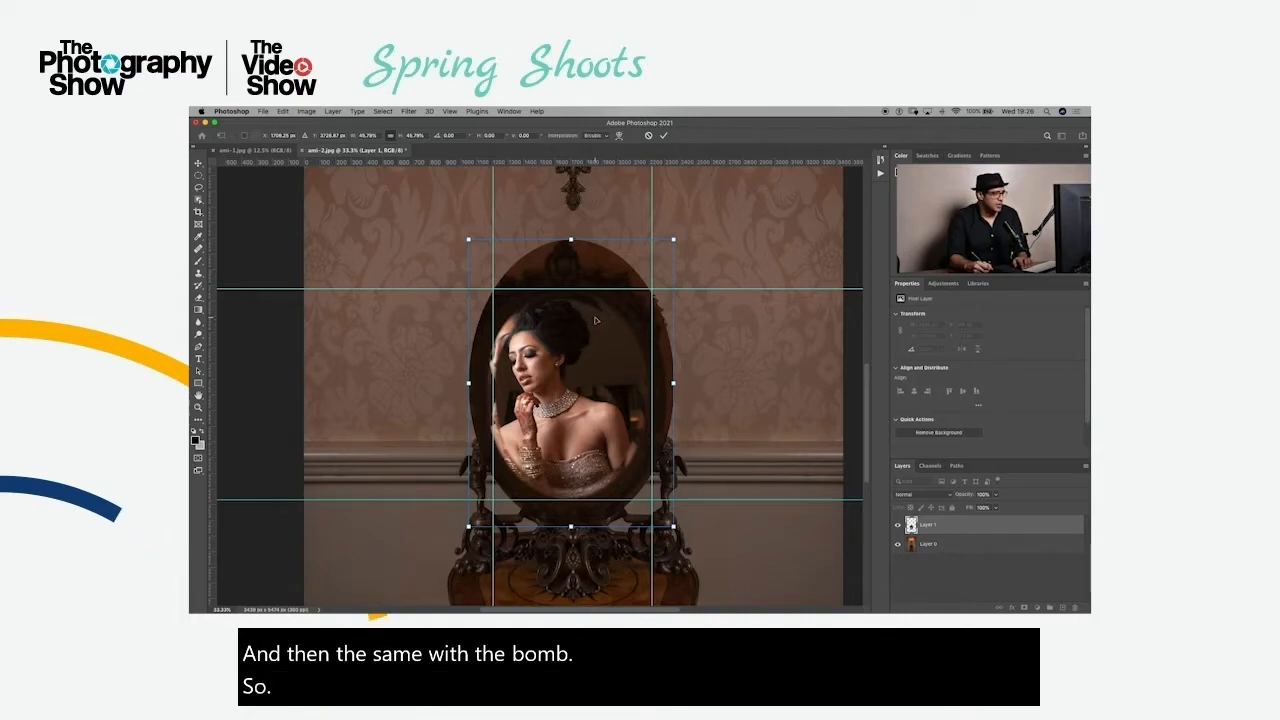
Nudge the scaled reflection sideways to centre it between the two vertical guides
{"action": "key", "text": "shift+Right"}
{"action": "key", "text": "shift+Right"}
{"action": "key", "text": "shift+Right"}
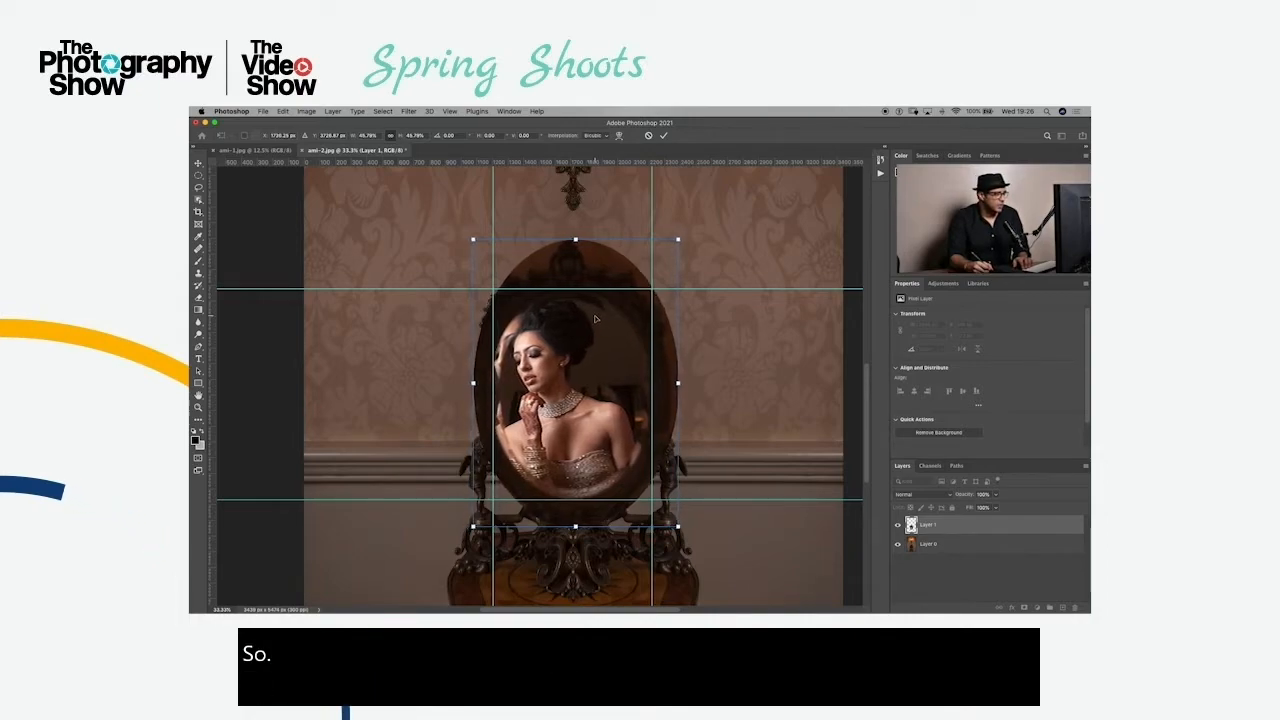
{"action": "key", "text": "Left"}
{"action": "key", "text": "Left"}
{"action": "key", "text": "Left"}
{"action": "key", "text": "Left"}
{"action": "key", "text": "Left"}
{"action": "key", "text": "Left"}
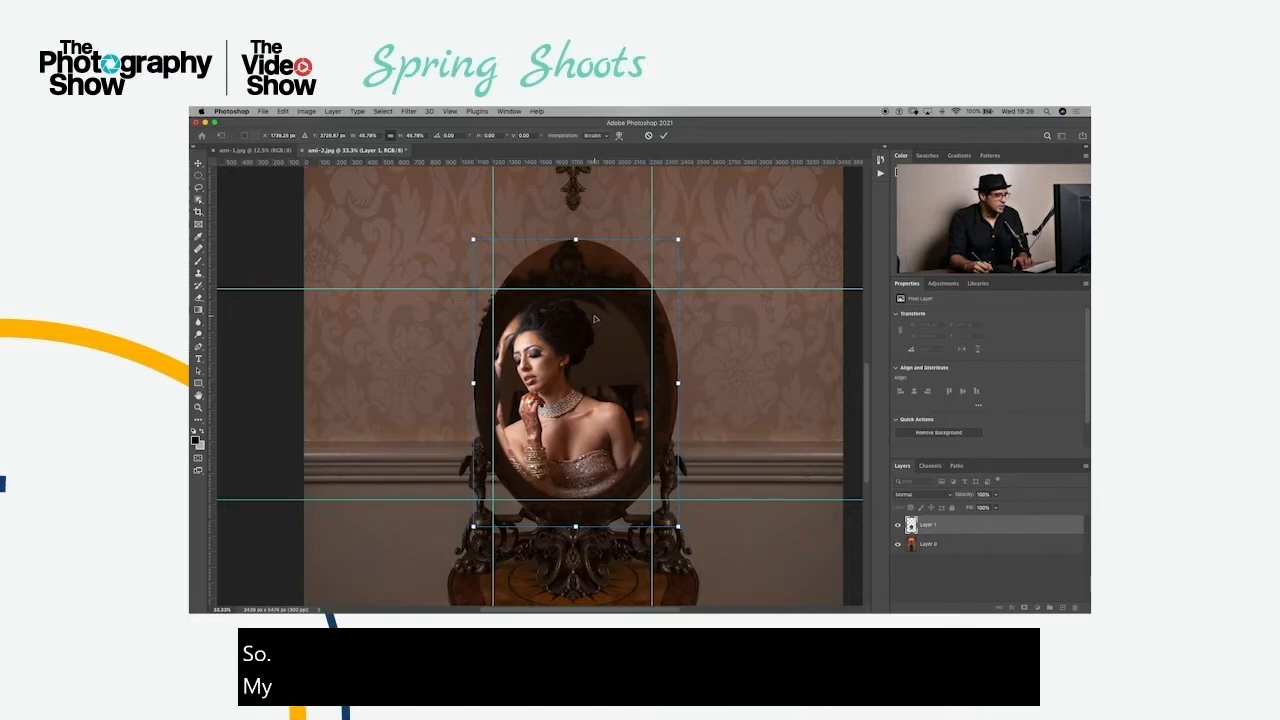
{"action": "key", "text": "Right"}
{"action": "key", "text": "Right"}
{"action": "key", "text": "Right"}
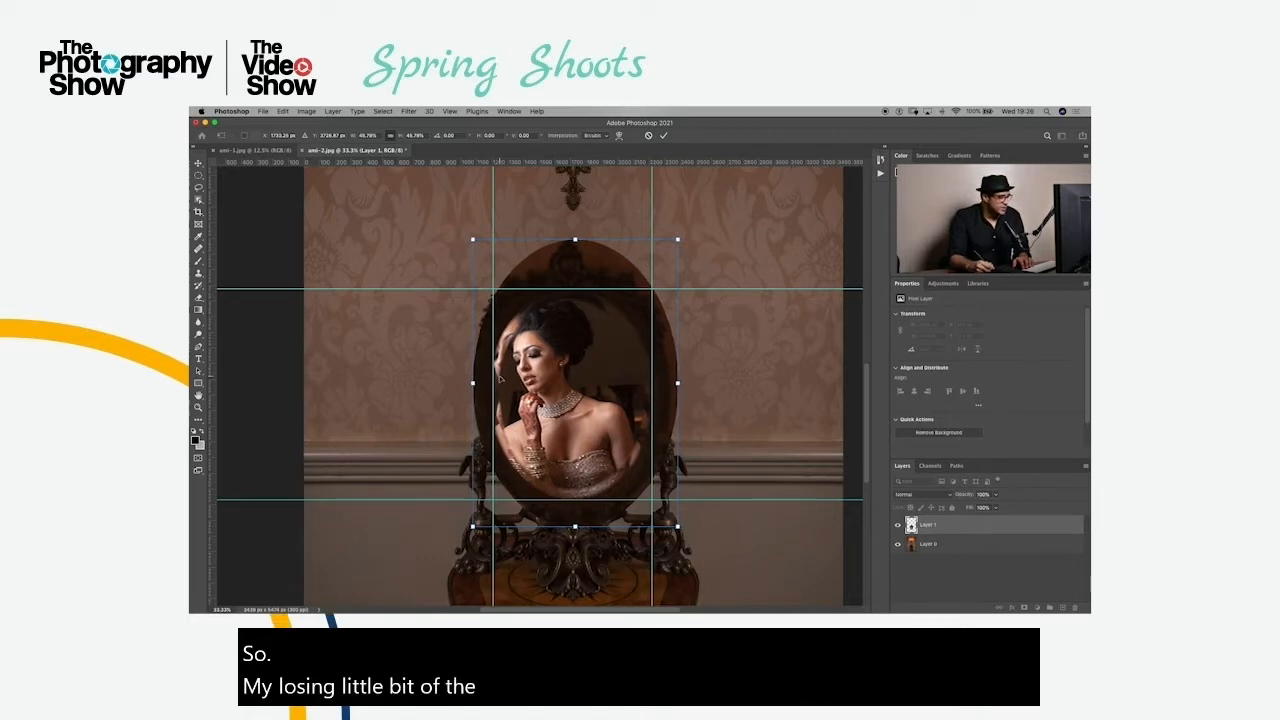
Shrink the reflection slightly to about 45%, nudge it left into line with the guides, and apply the transform
{"action": "left_click_drag", "start_coordinate": [472, 383], "coordinate": [476, 386]}
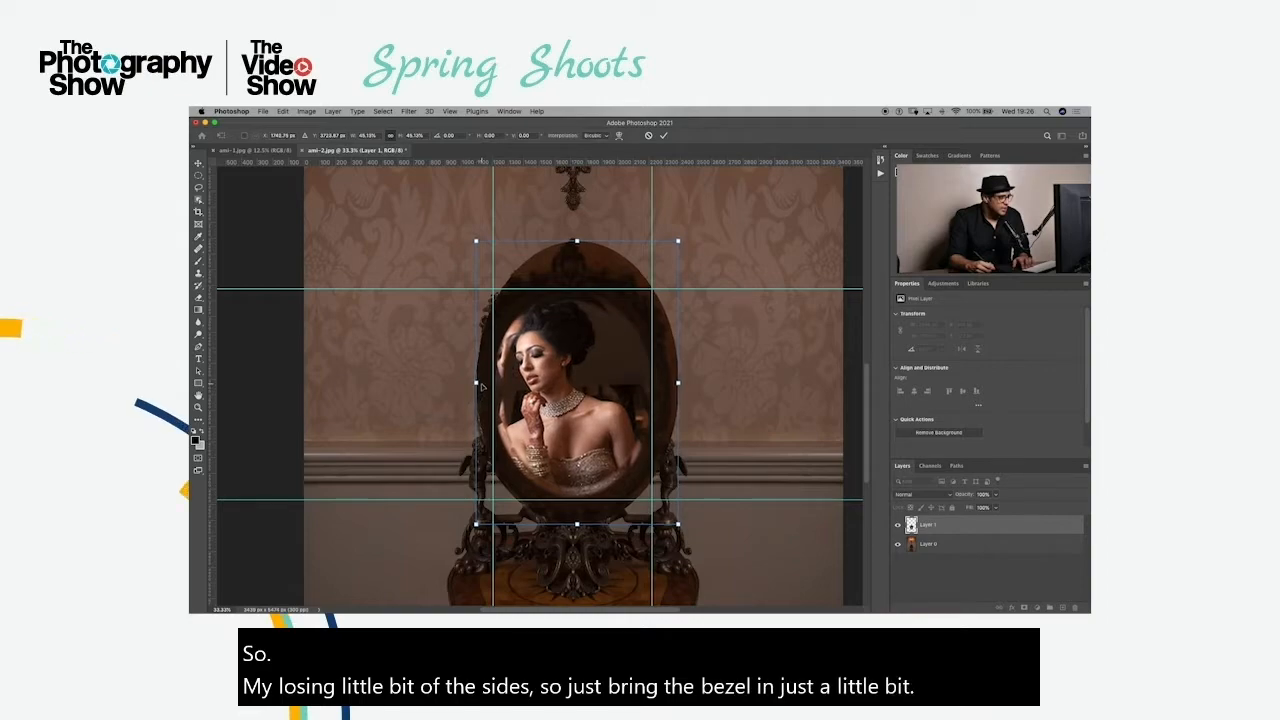
{"action": "key", "text": "Left"}
{"action": "key", "text": "Left"}
{"action": "key", "text": "Left"}
{"action": "key", "text": "Left"}
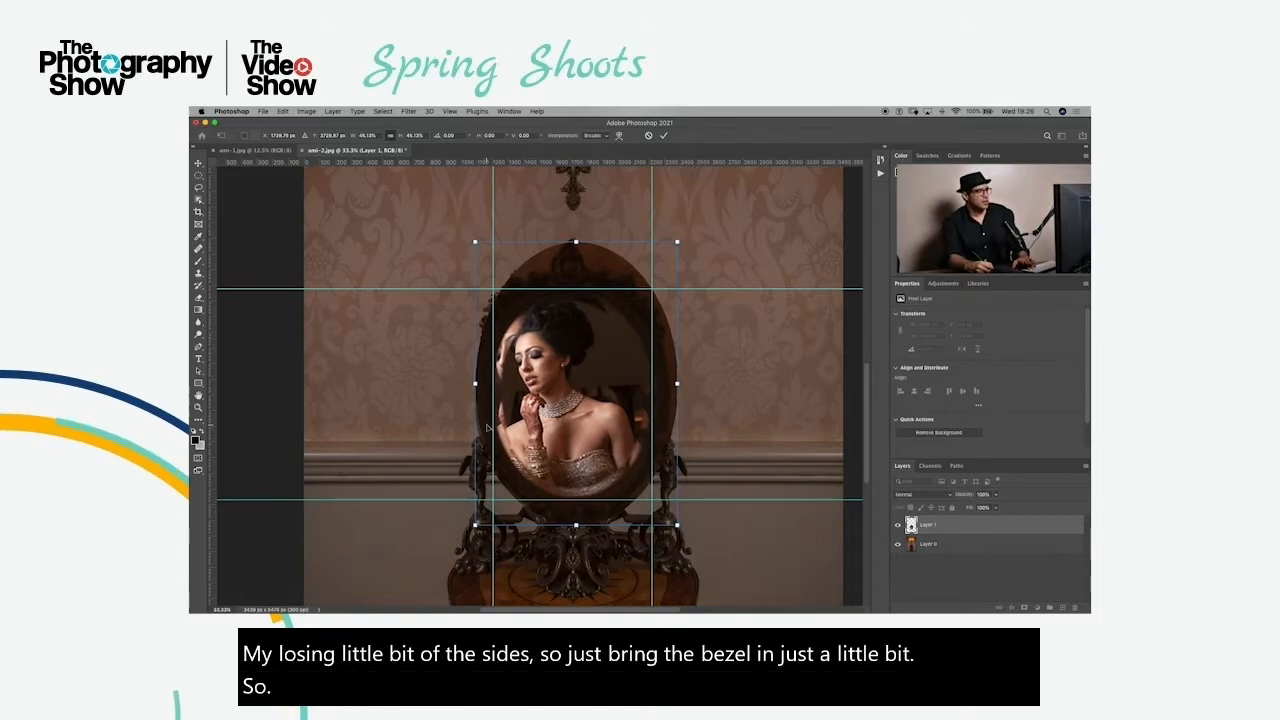
{"action": "key", "text": "Return"}
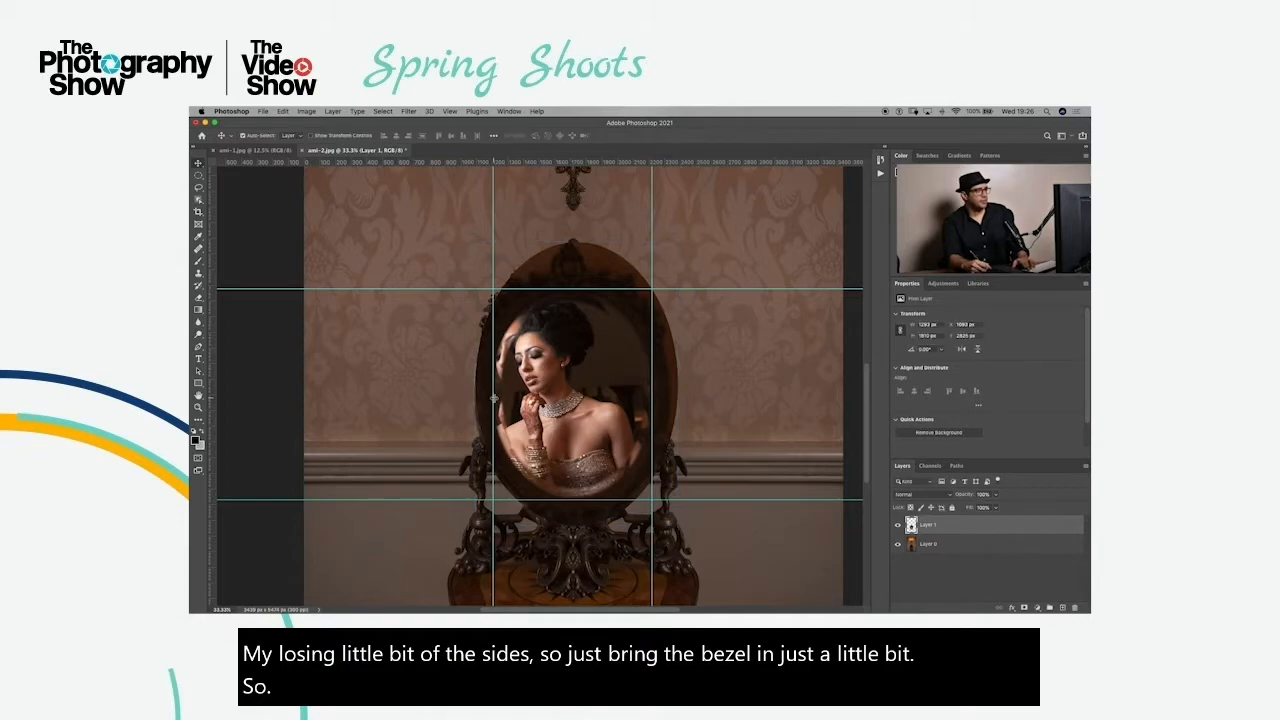
Add a layer mask to the reflection layer and invert it to black
{"action": "left_click", "coordinate": [1025, 608]}
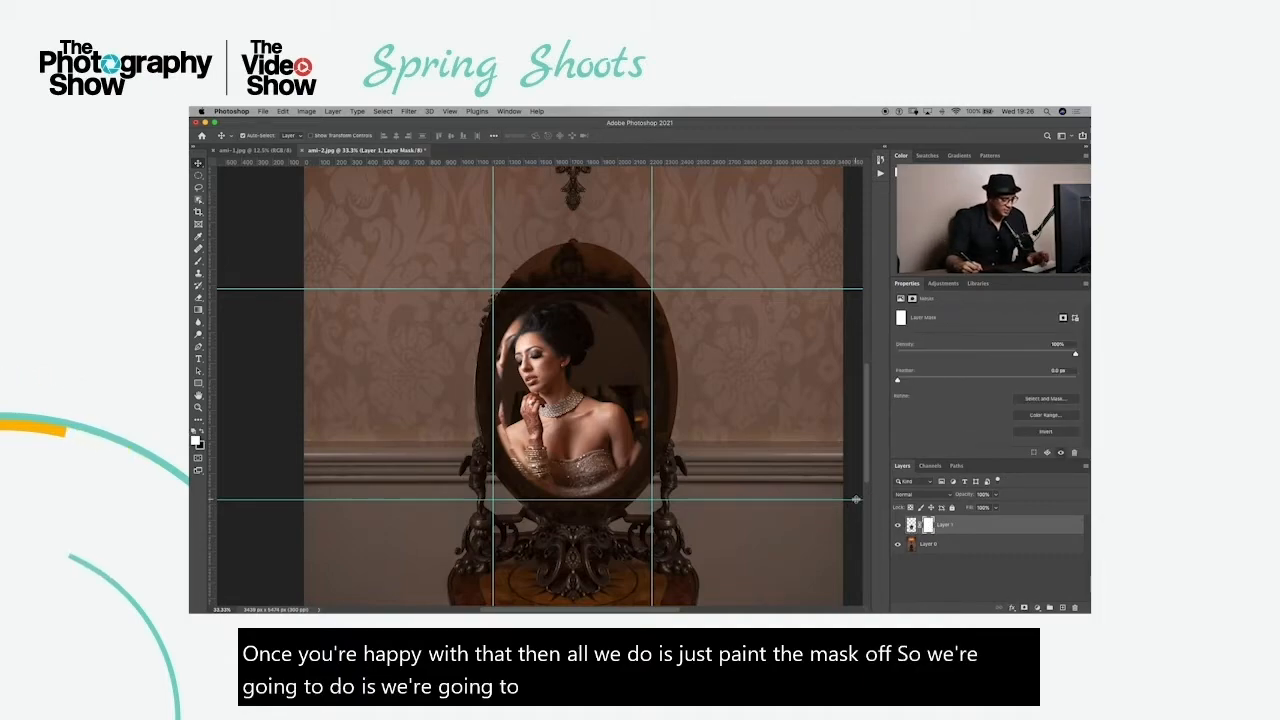
{"action": "key", "text": "super+i"}
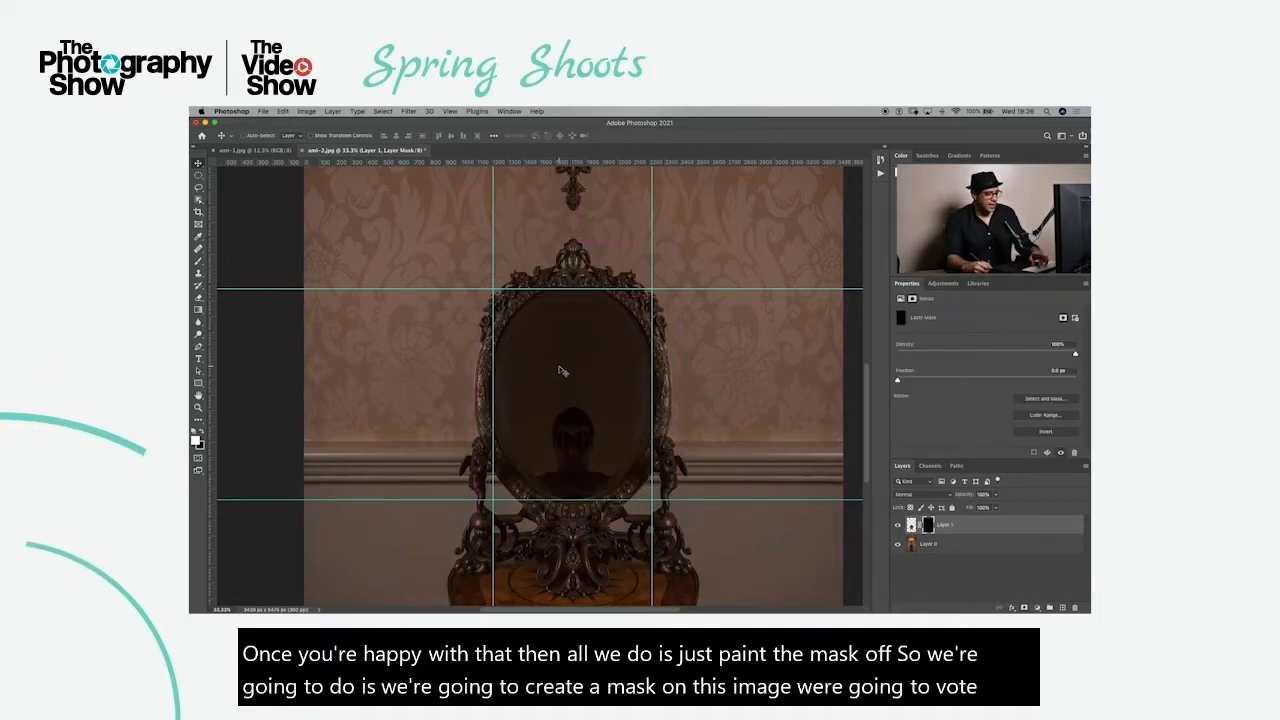
Draw an elliptical selection with a 3 px feather around the mirror glass, spanning the four guides
{"action": "key", "text": "super+equal"}
{"action": "key", "text": "super+equal"}
{"action": "left_click_drag", "start_coordinate": [619, 326], "coordinate": [597, 337]}
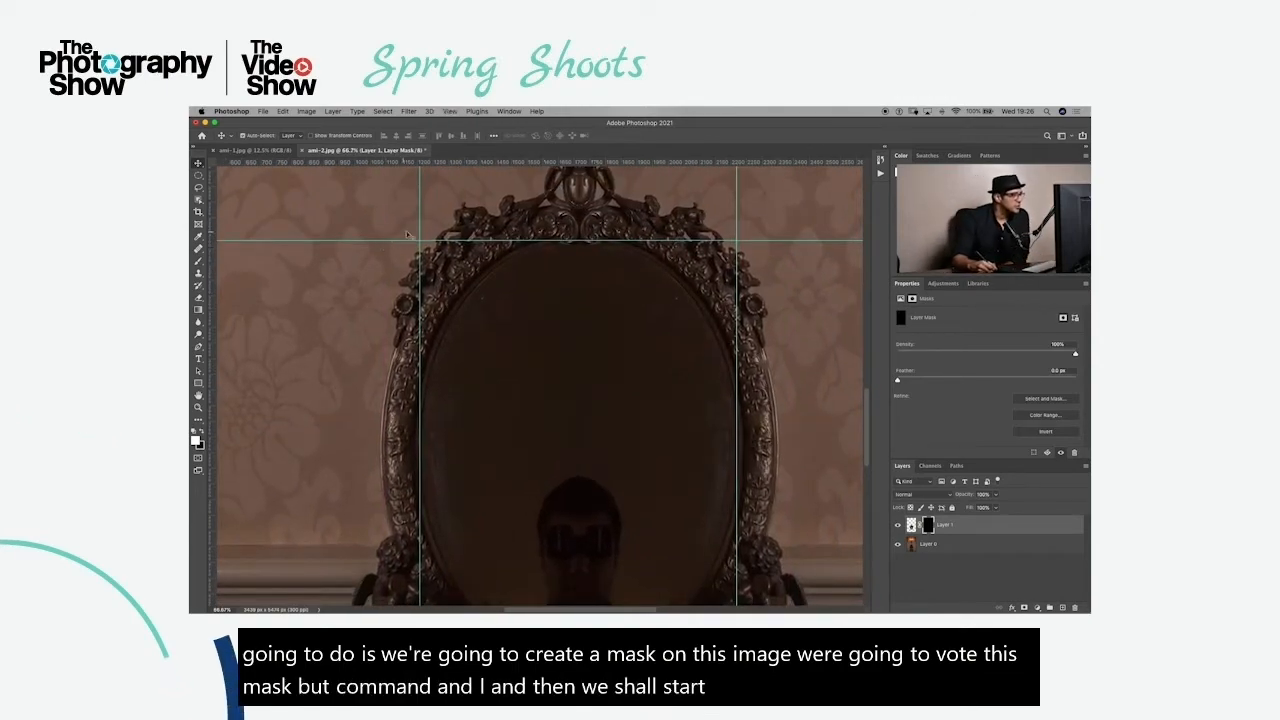
{"action": "left_click", "coordinate": [199, 177]}
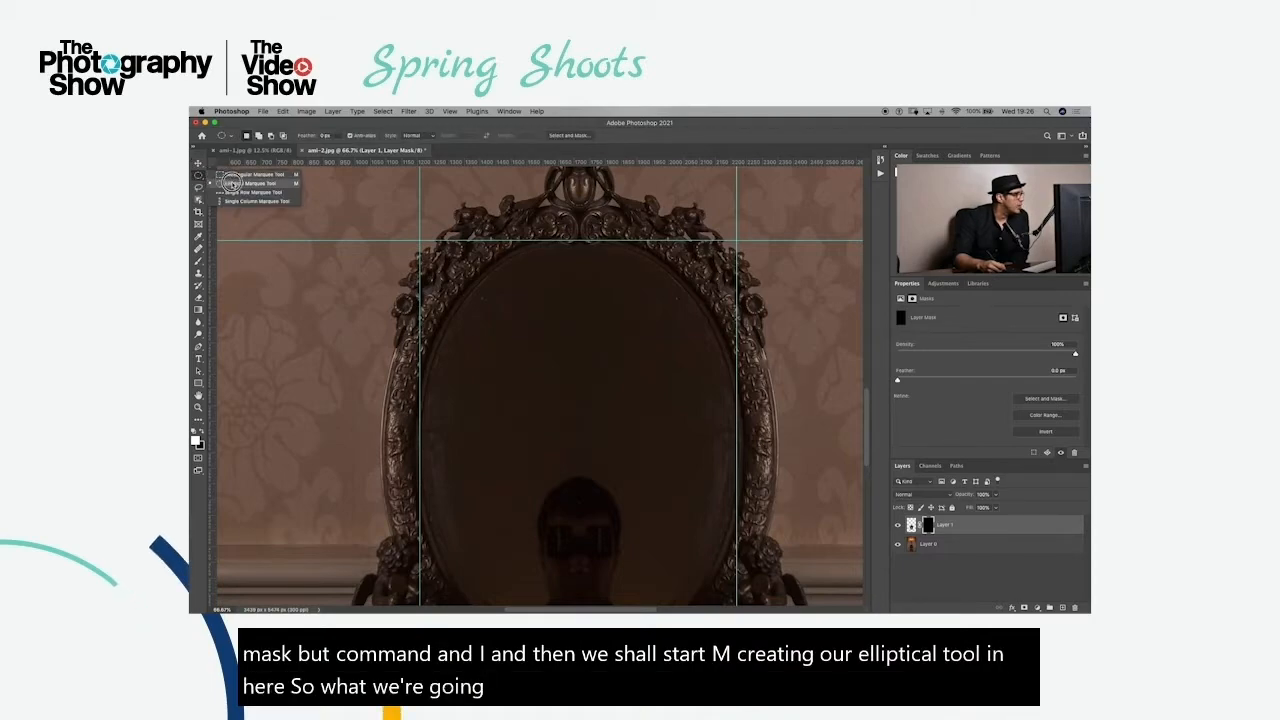
{"action": "left_click", "coordinate": [236, 184]}
{"action": "left_click", "coordinate": [325, 136]}
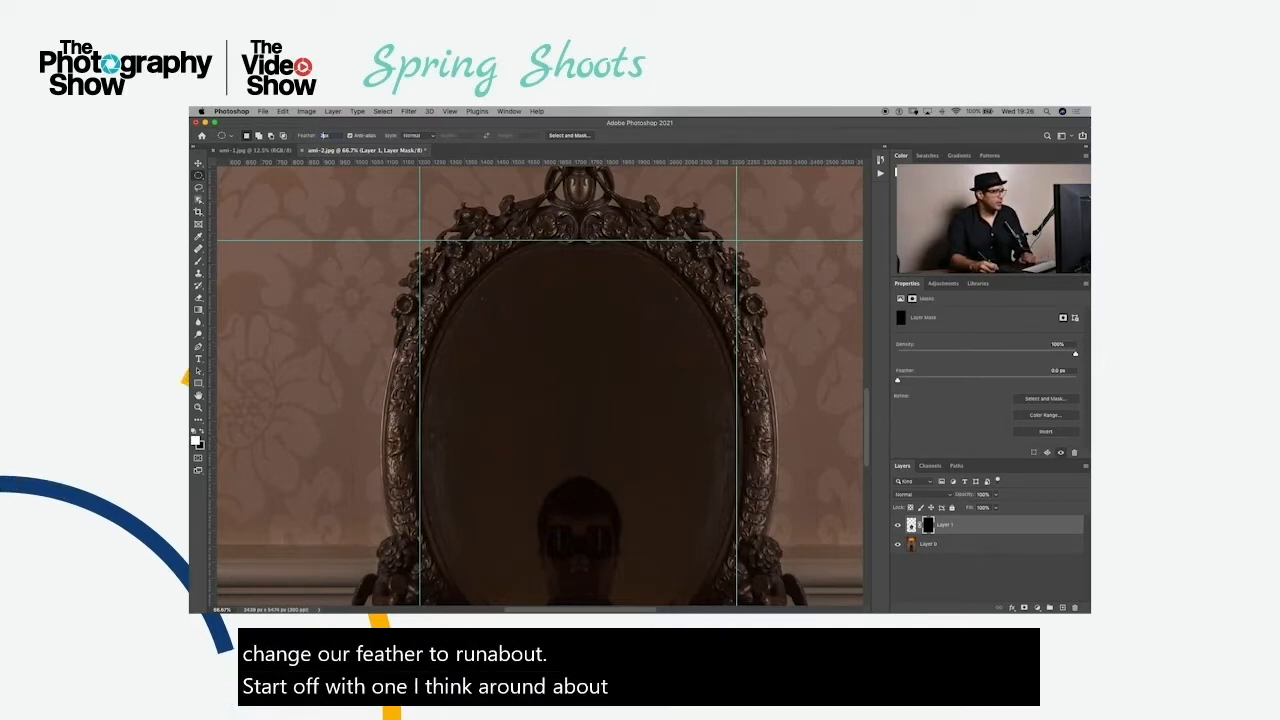
{"action": "left_click_drag", "start_coordinate": [420, 240], "coordinate": [736, 568]}
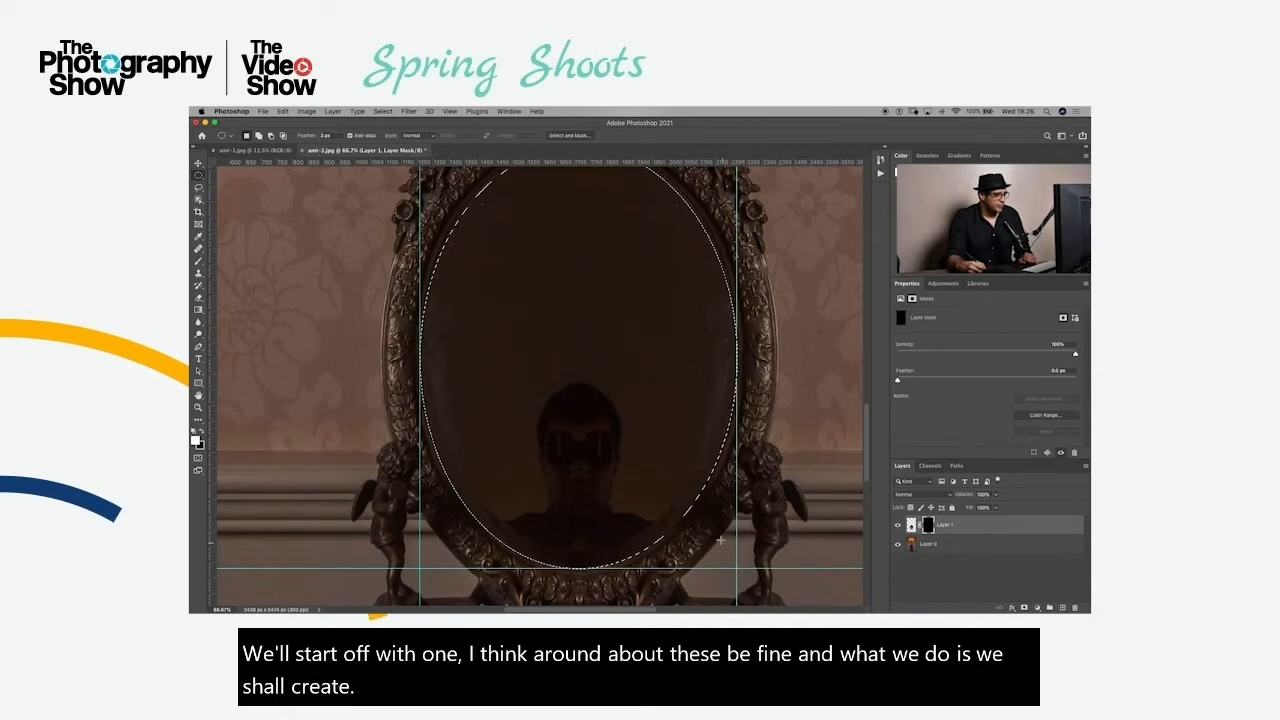
Transform the elliptical selection, widening it slightly and adjusting its top edge to match the rim of the mirror glass
{"action": "left_click_drag", "start_coordinate": [654, 318], "coordinate": [669, 374]}
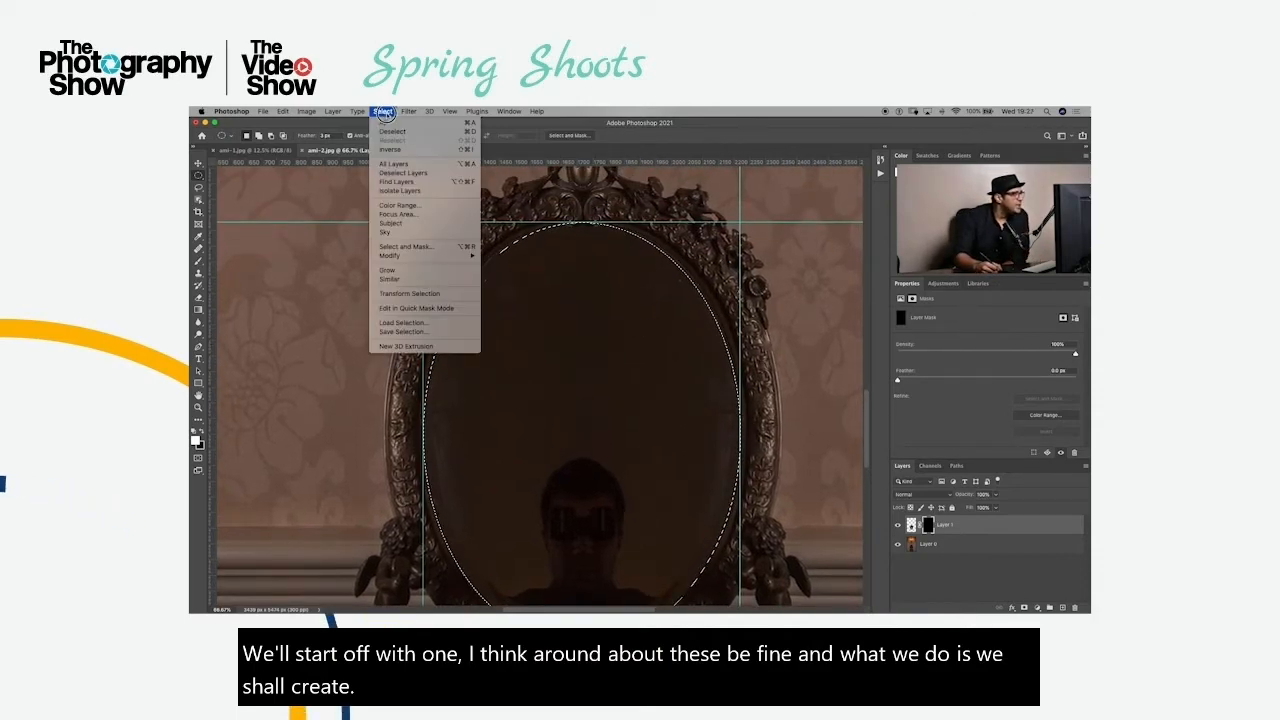
{"action": "left_click", "coordinate": [382, 111]}
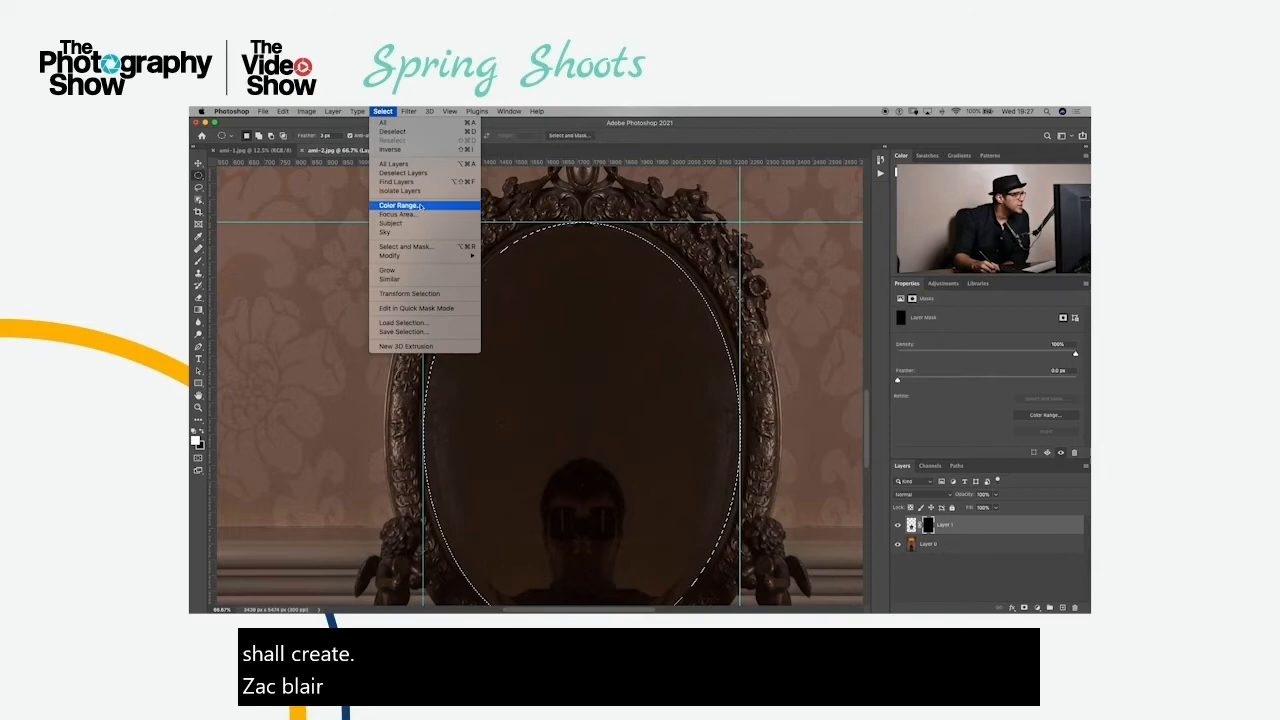
{"action": "left_click", "coordinate": [430, 294]}
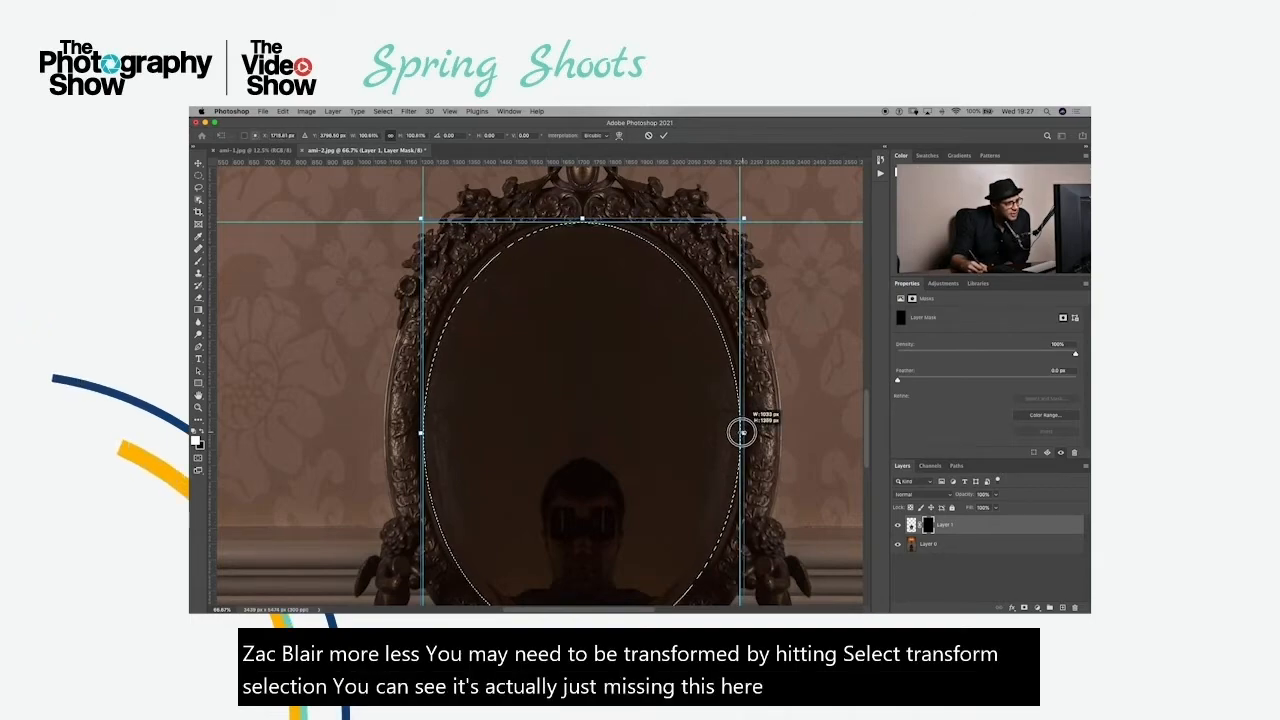
{"action": "left_click_drag", "start_coordinate": [741, 432], "coordinate": [745, 433]}
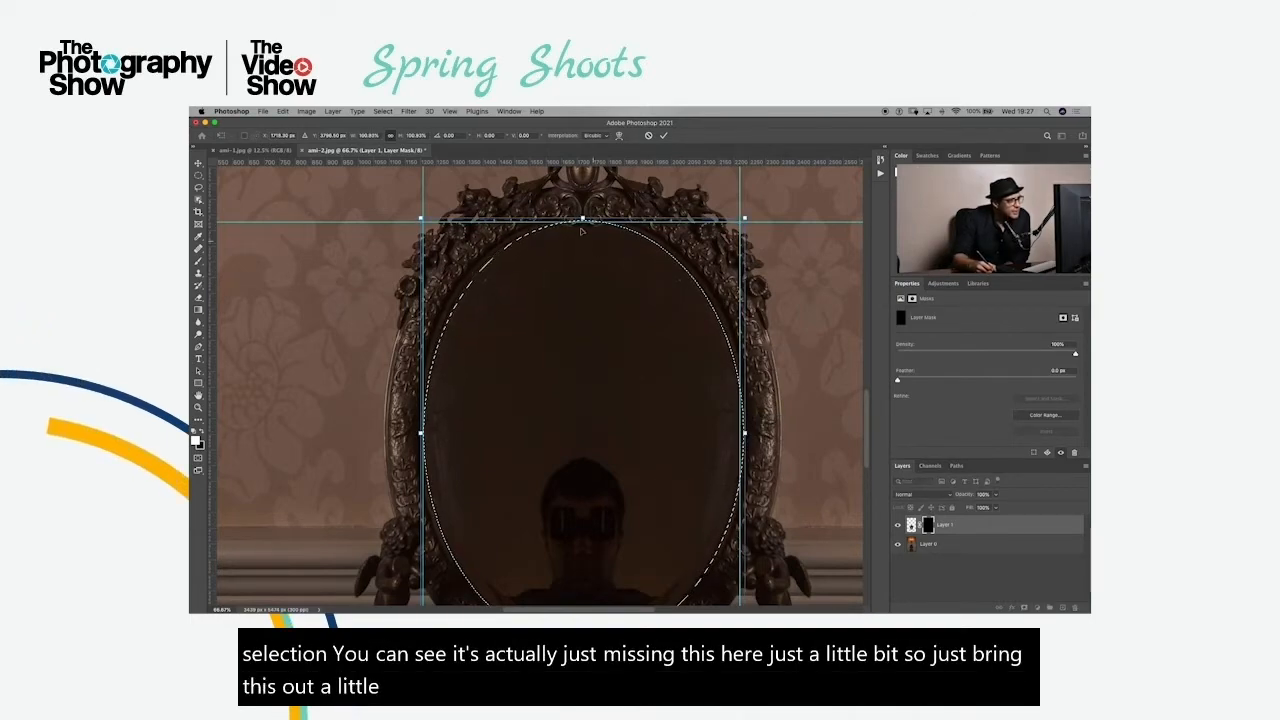
{"action": "left_click_drag", "start_coordinate": [582, 218], "coordinate": [583, 222]}
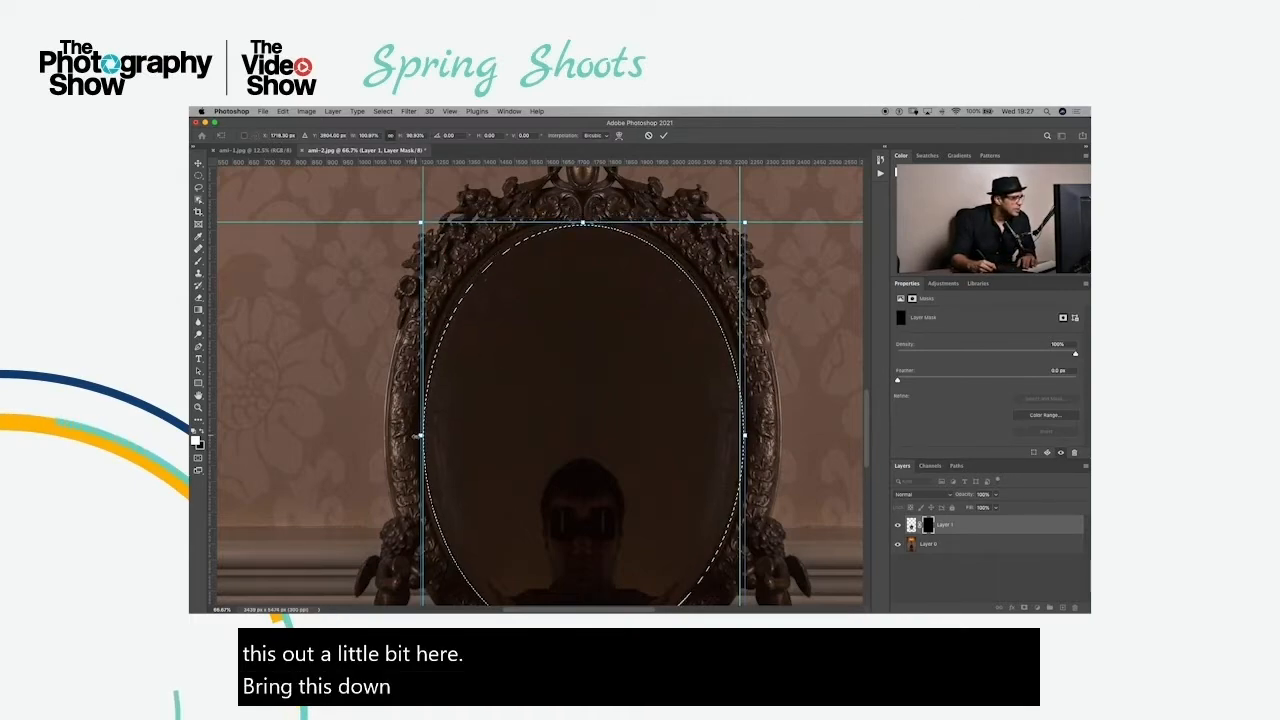
{"action": "left_click_drag", "start_coordinate": [419, 437], "coordinate": [418, 437]}
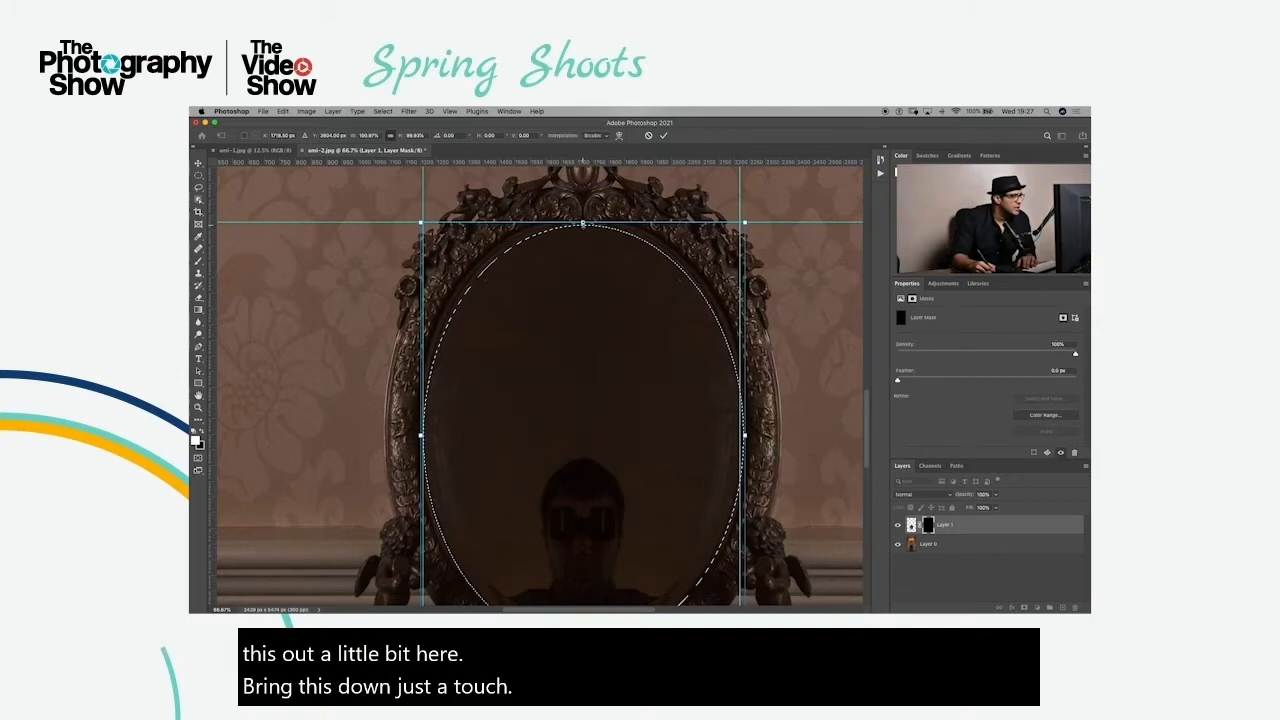
{"action": "left_click_drag", "start_coordinate": [582, 223], "coordinate": [583, 221]}
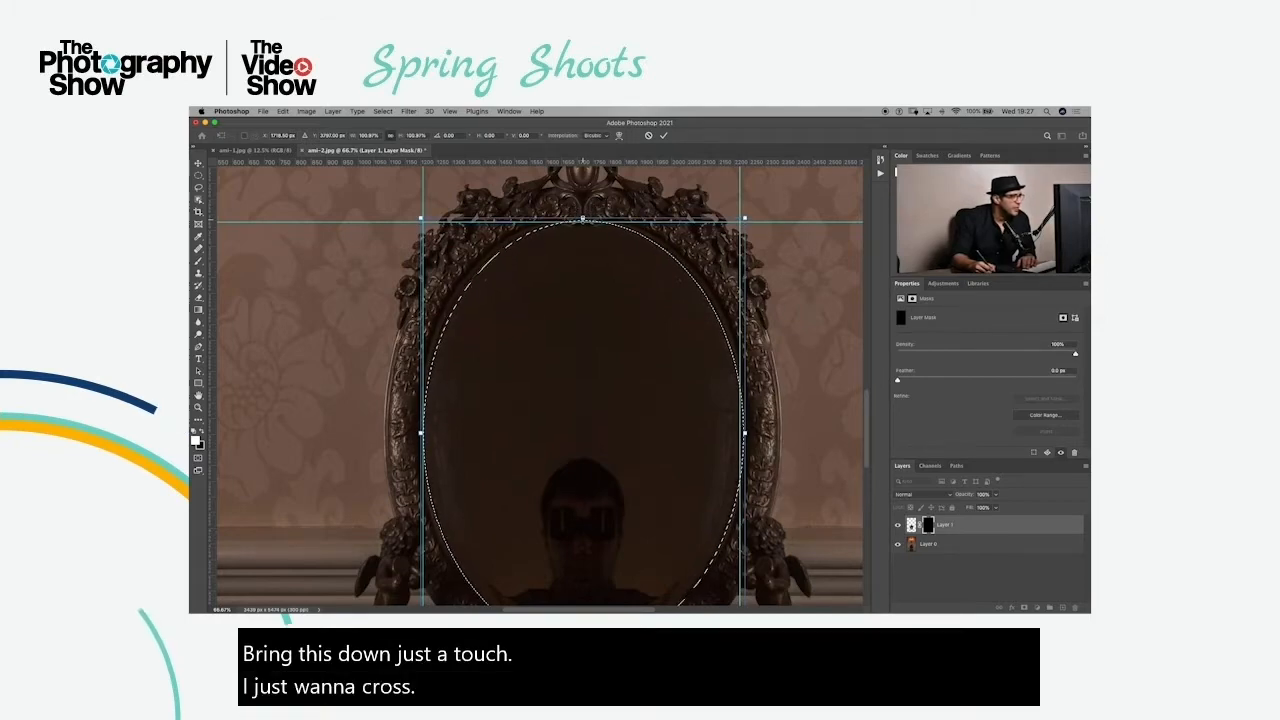
{"action": "key", "text": "Left"}
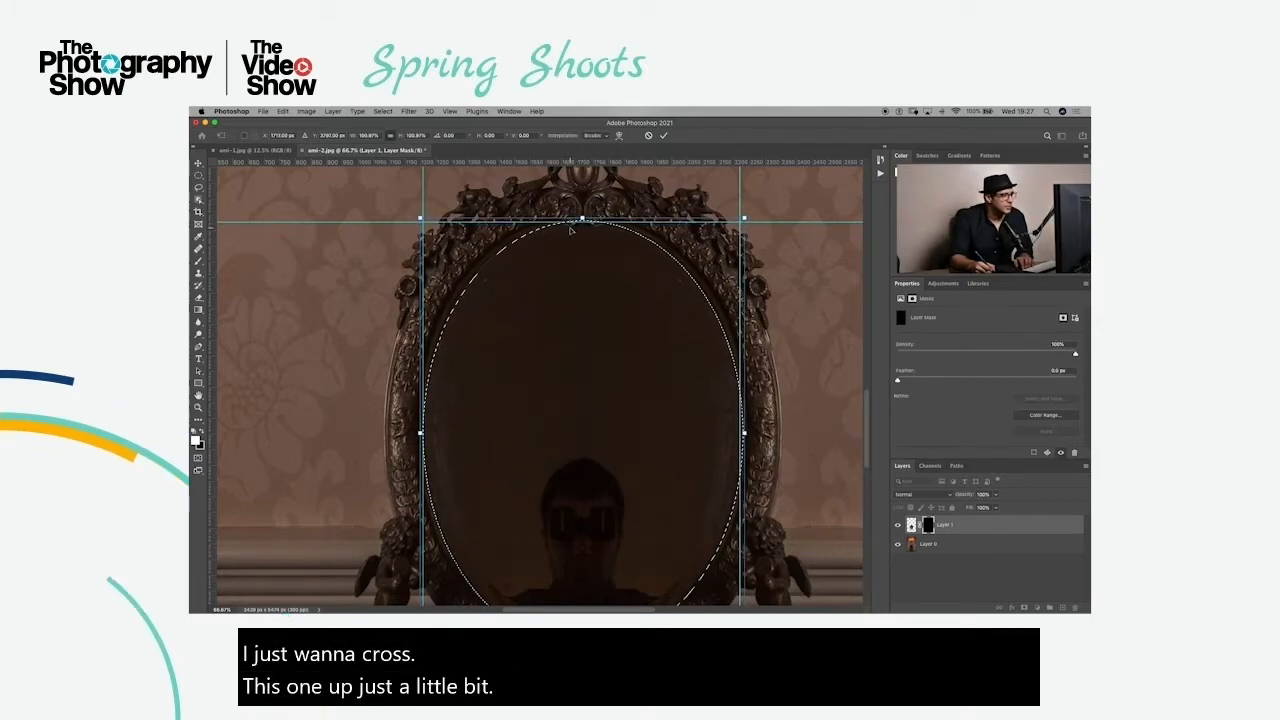
Fine-tune the elliptical selection's bottom edge and upper corners to match the mirror glass, and apply the transform
{"action": "left_click_drag", "start_coordinate": [582, 420], "coordinate": [583, 307]}
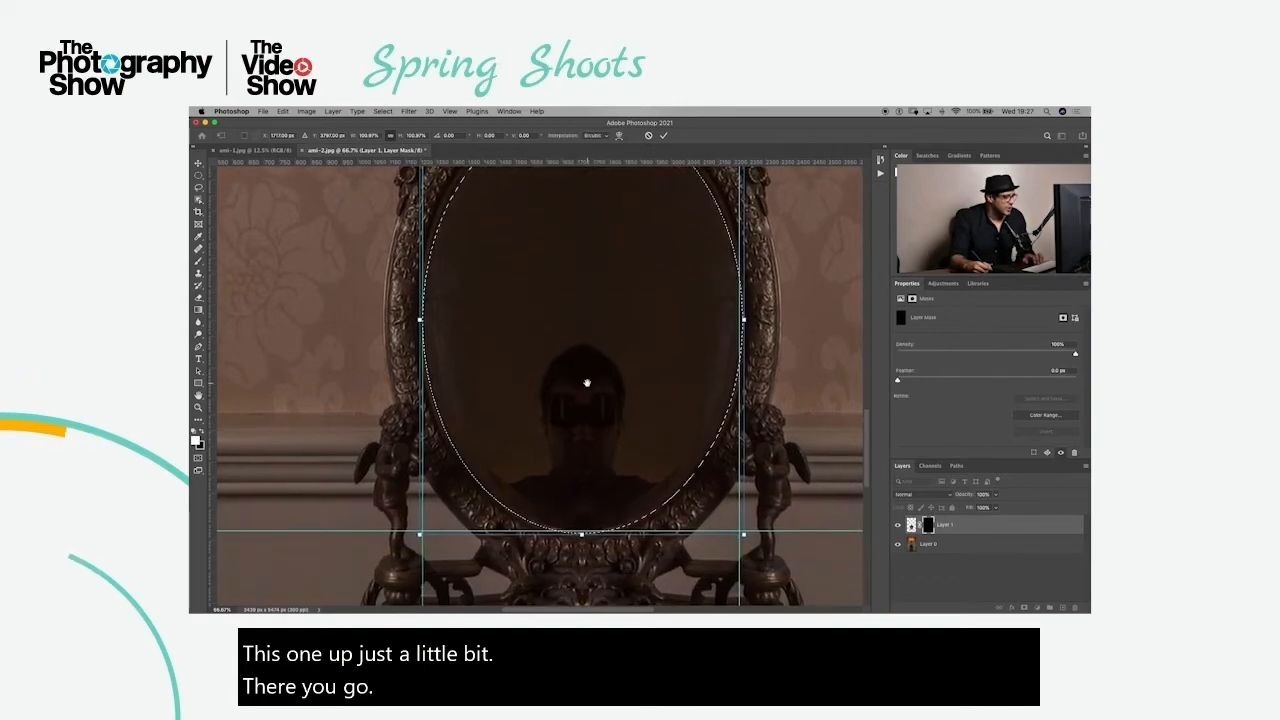
{"action": "left_click_drag", "start_coordinate": [581, 535], "coordinate": [581, 531]}
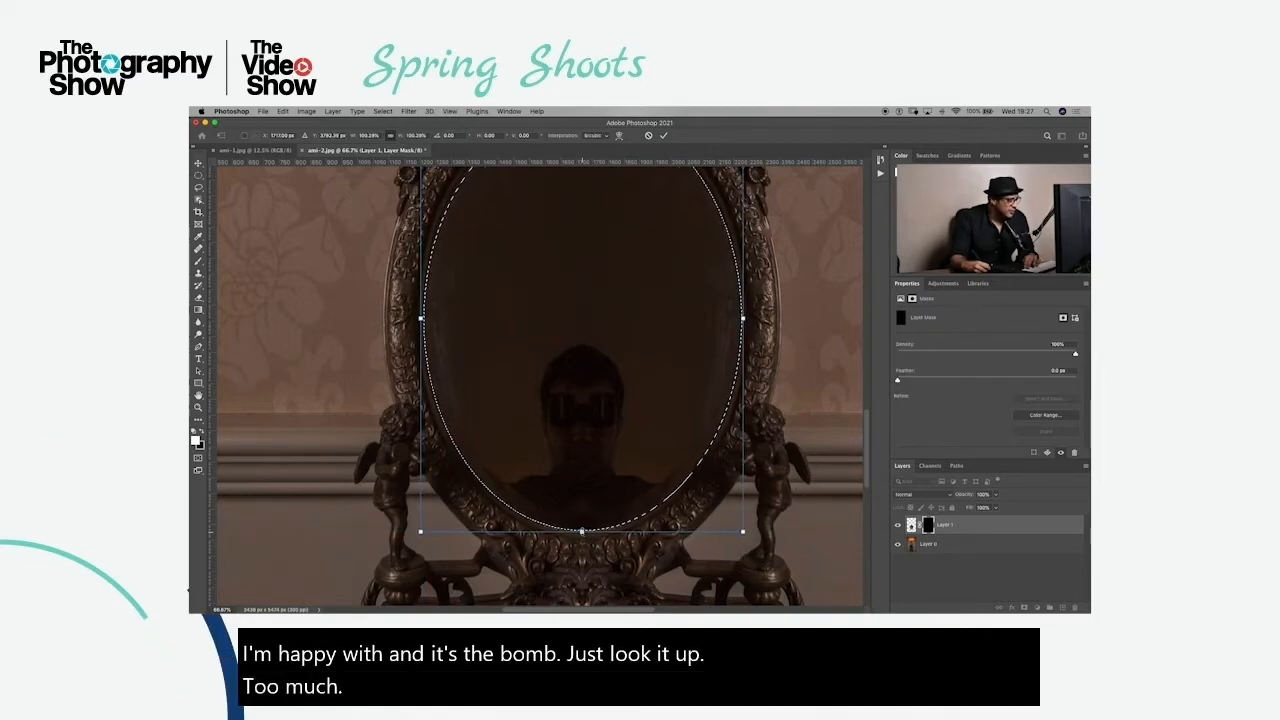
{"action": "scroll", "coordinate": [571, 398], "scroll_direction": "up", "scroll_amount": 3}
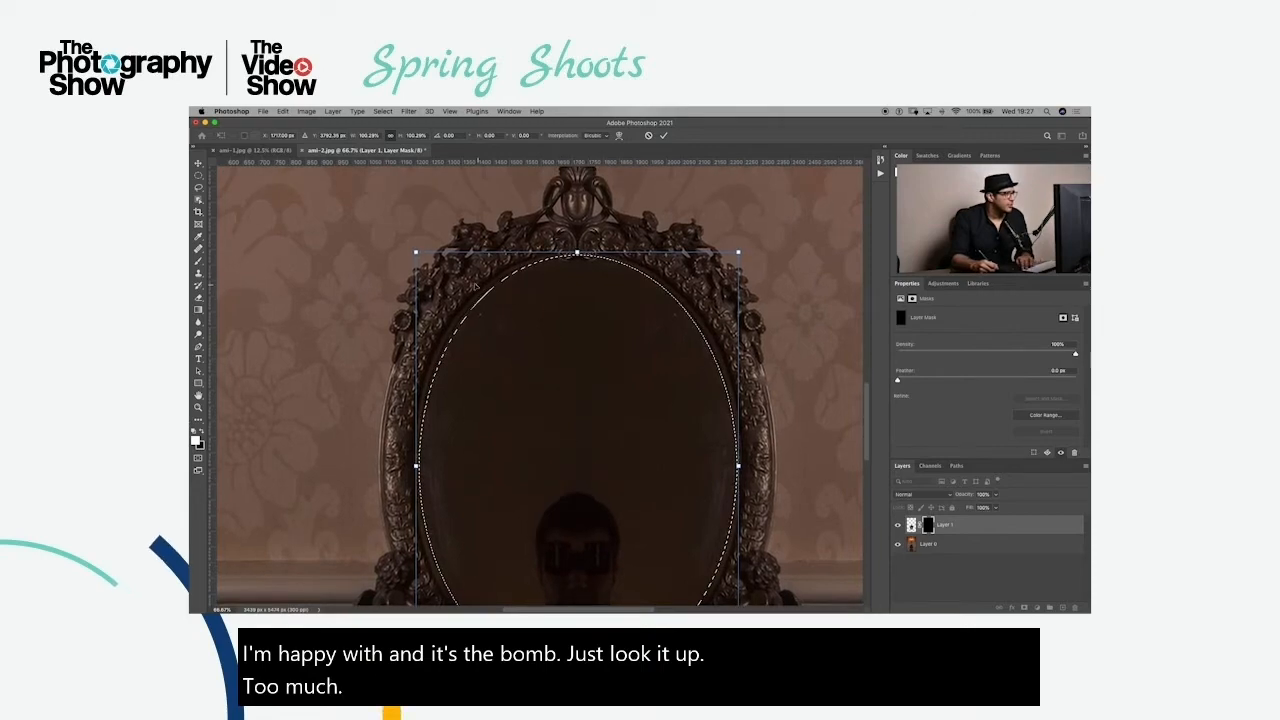
{"action": "left_click", "coordinate": [416, 251]}
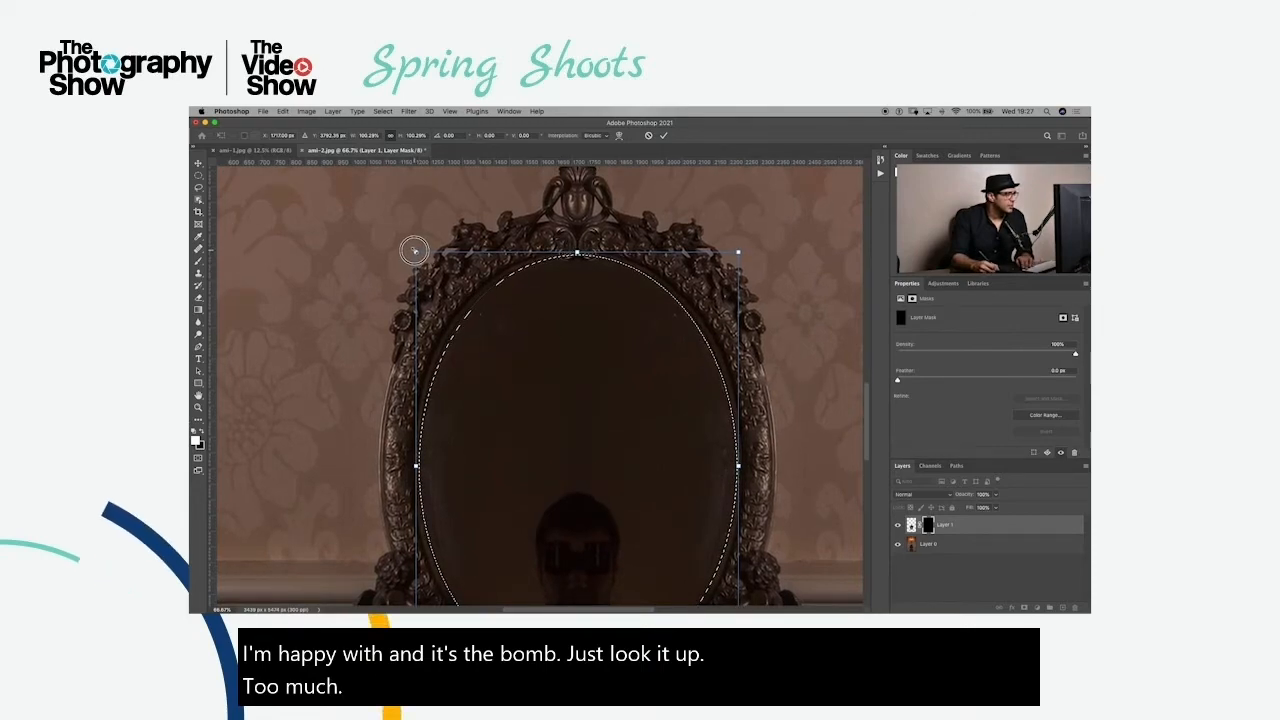
{"action": "left_click_drag", "start_coordinate": [414, 250], "coordinate": [413, 249]}
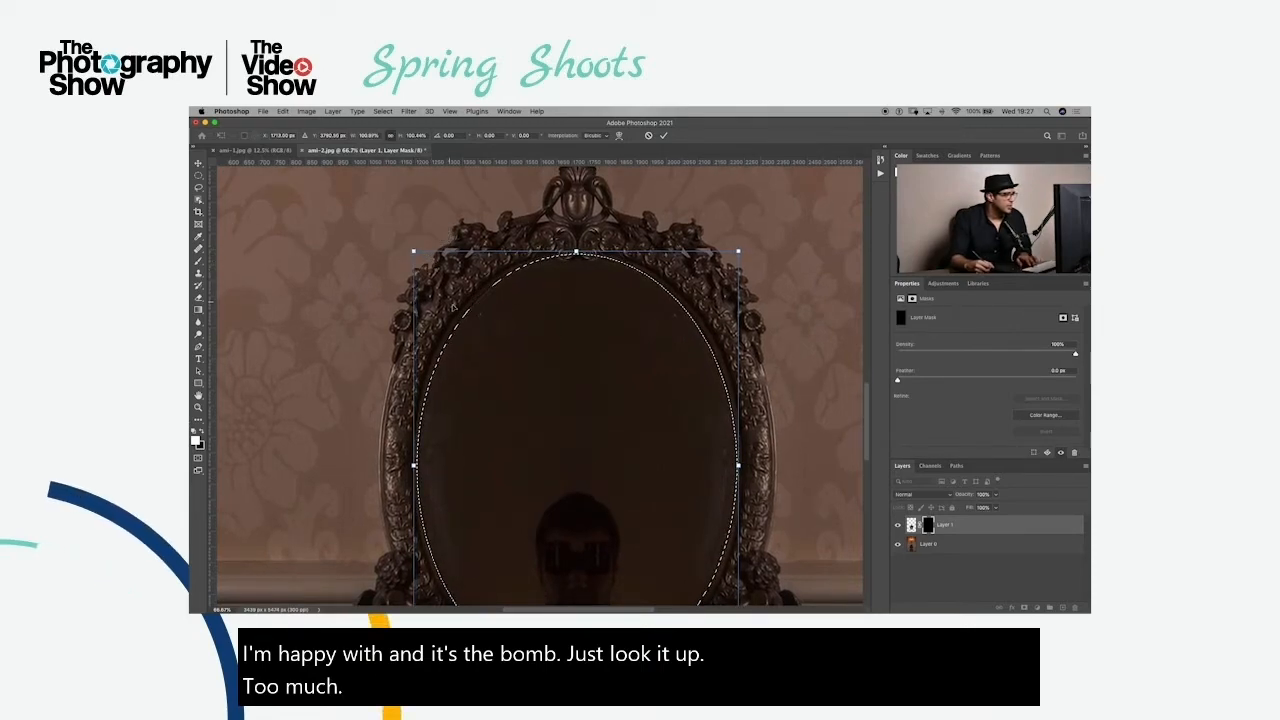
{"action": "scroll", "coordinate": [590, 404], "scroll_direction": "down", "scroll_amount": 2}
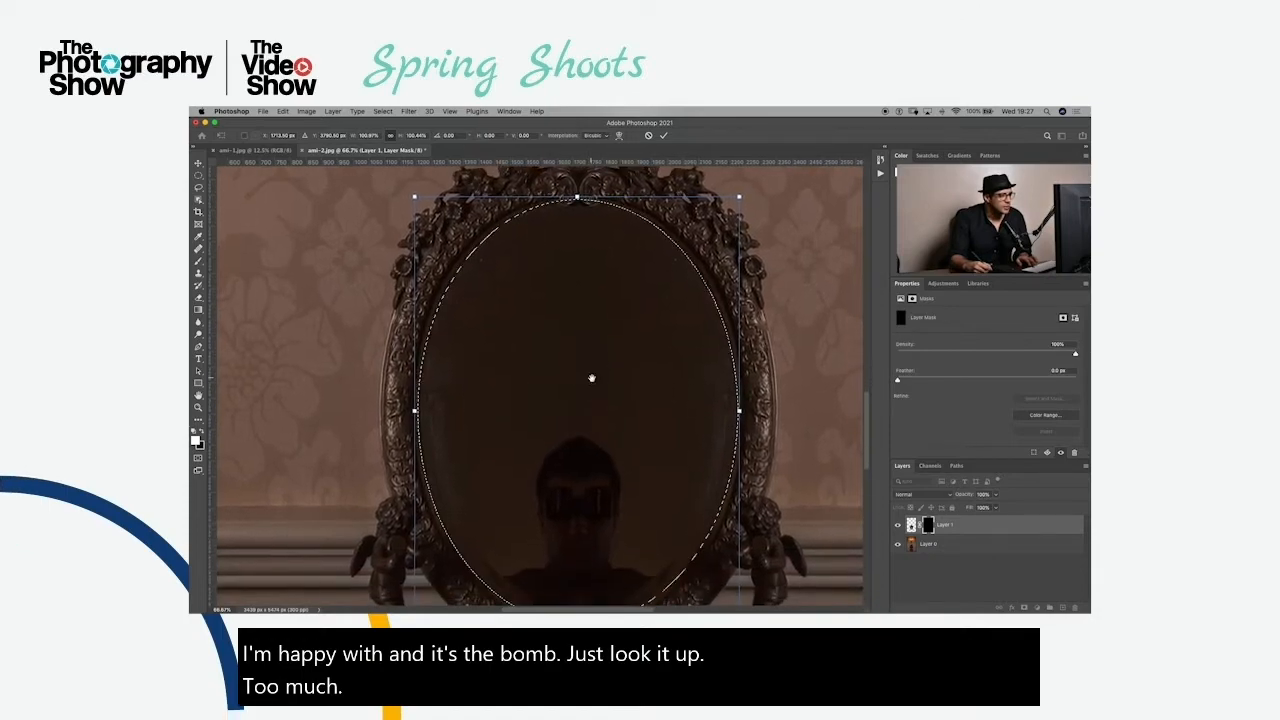
{"action": "left_click", "coordinate": [738, 196]}
{"action": "left_click_drag", "start_coordinate": [738, 196], "coordinate": [737, 199]}
{"action": "key", "text": "Return"}
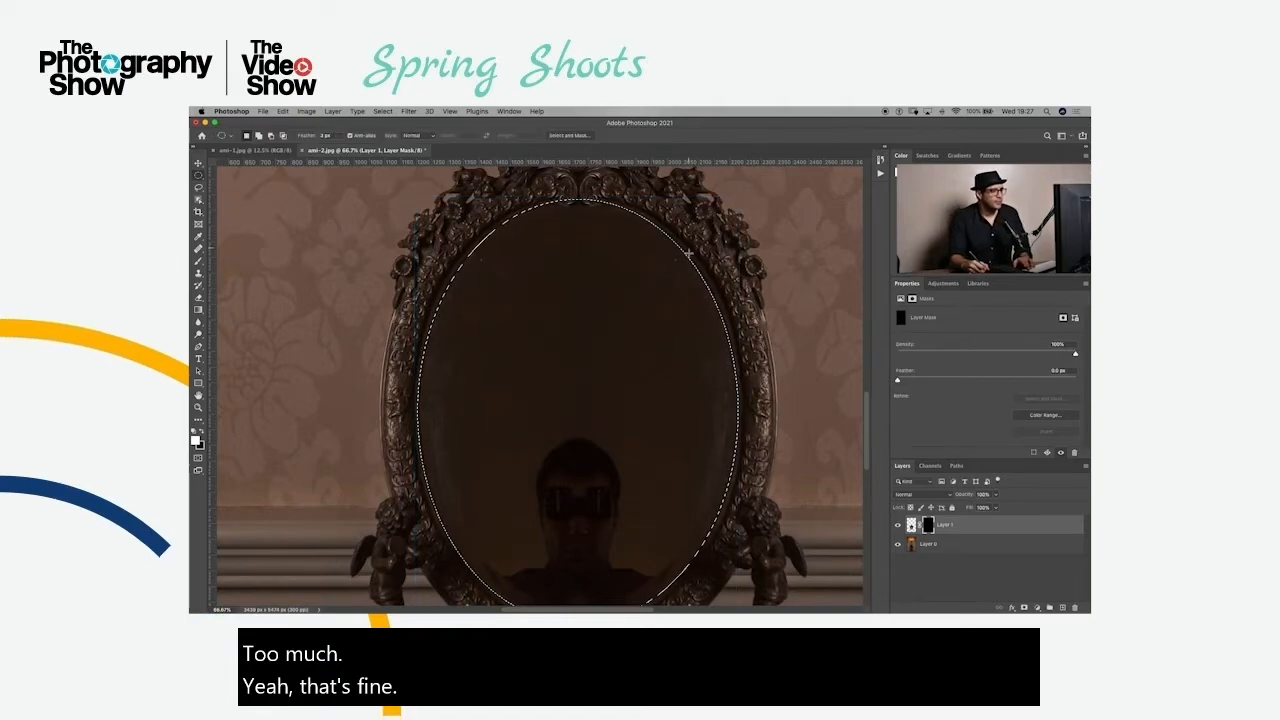
Fill the oval selection on the reflection layer's mask with white using the Paint Bucket tool, and deselect
{"action": "left_click_drag", "start_coordinate": [928, 524], "coordinate": [927, 526]}
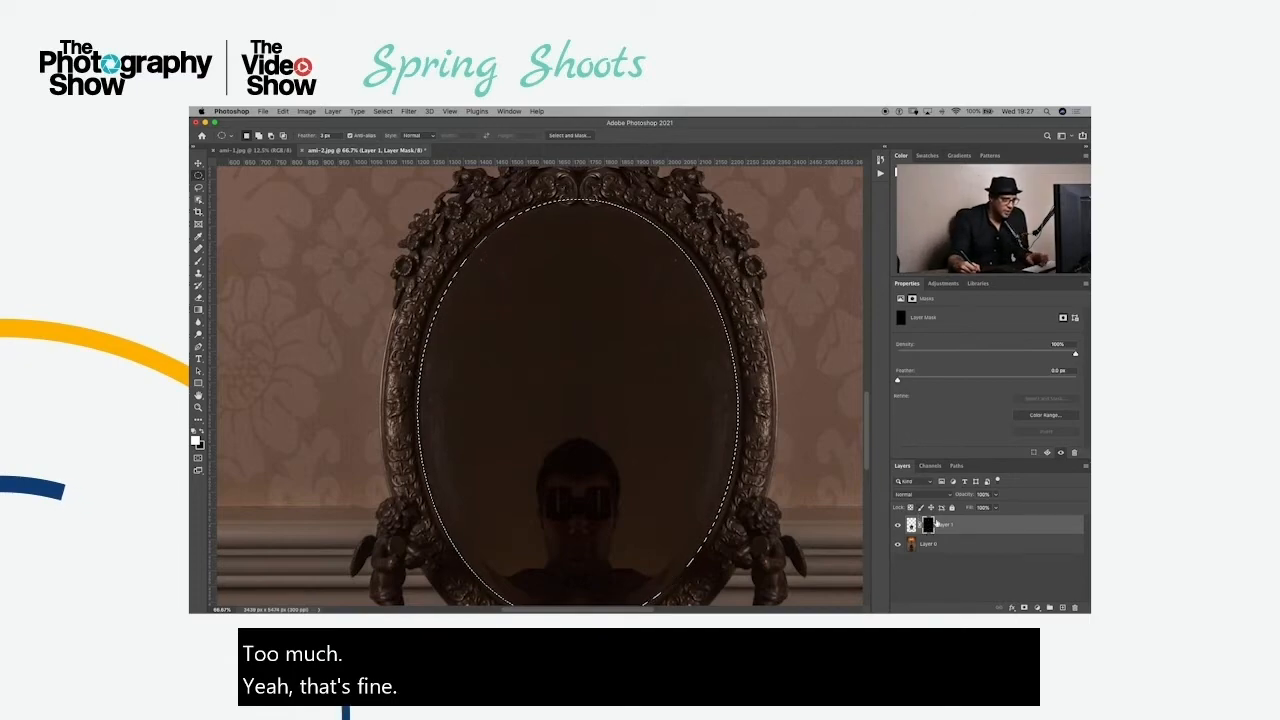
{"action": "left_click", "coordinate": [198, 311]}
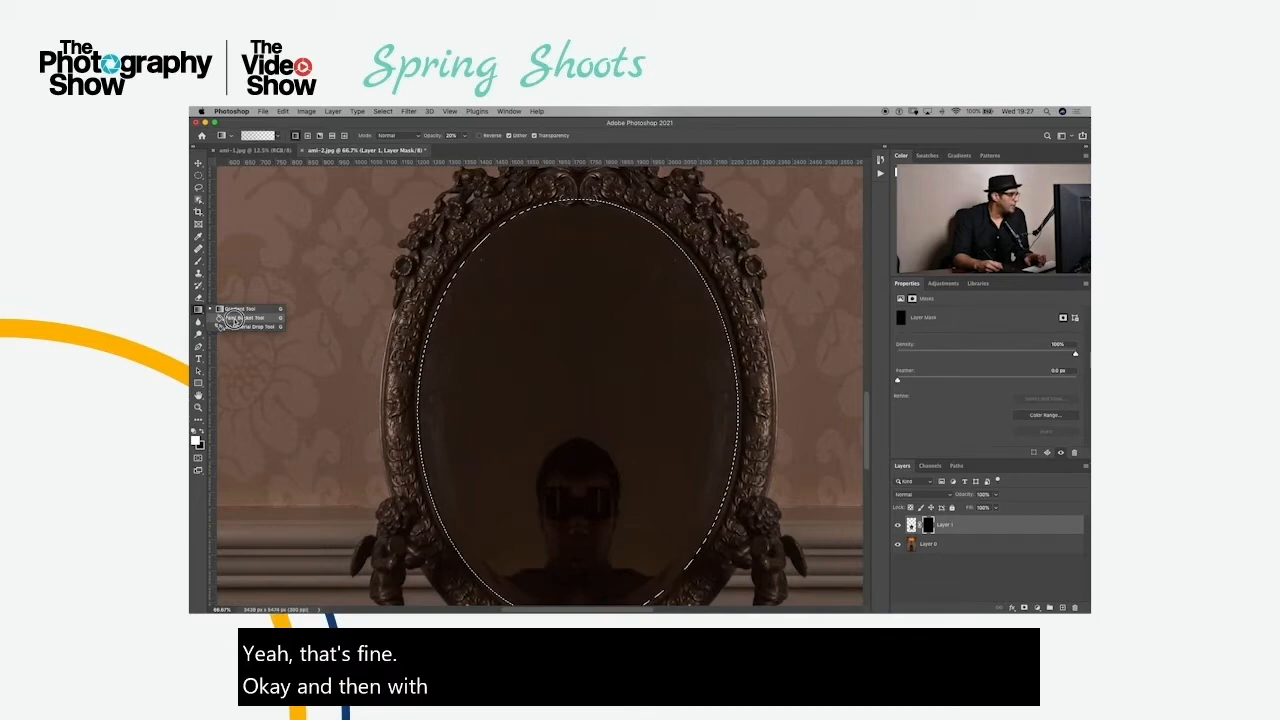
{"action": "left_click", "coordinate": [240, 317]}
{"action": "left_click", "coordinate": [198, 311]}
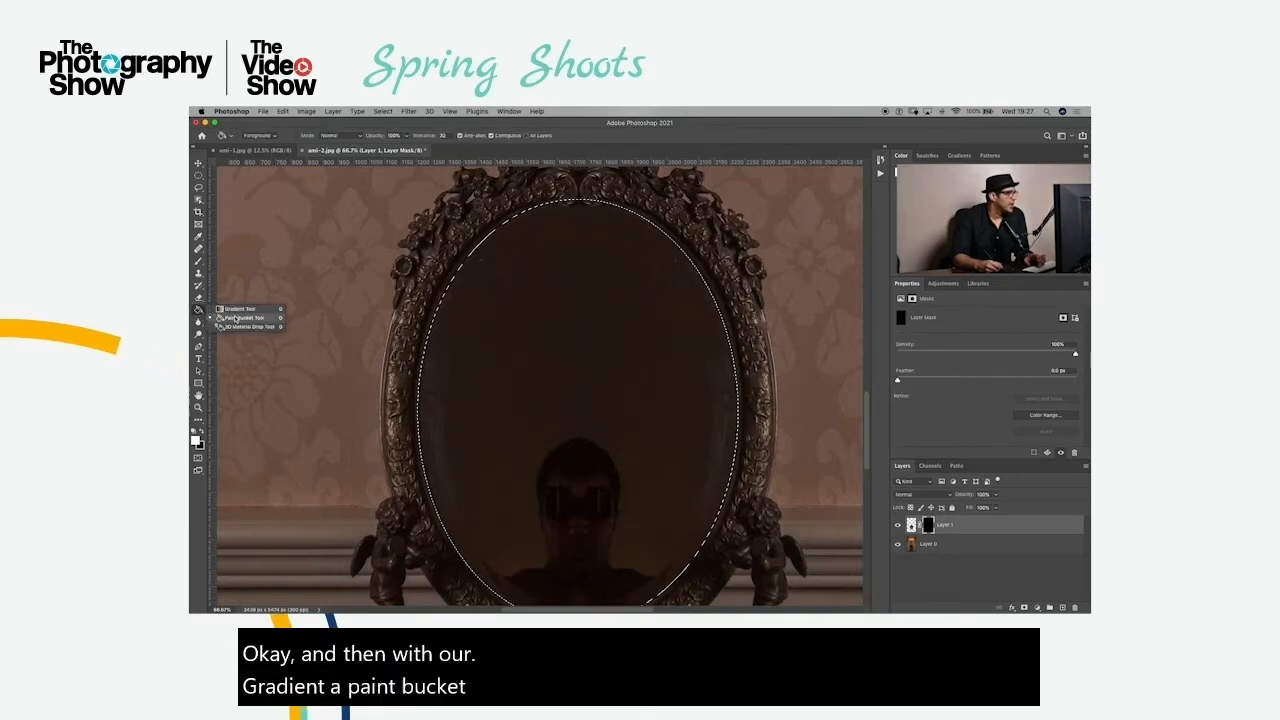
{"action": "left_click", "coordinate": [240, 315]}
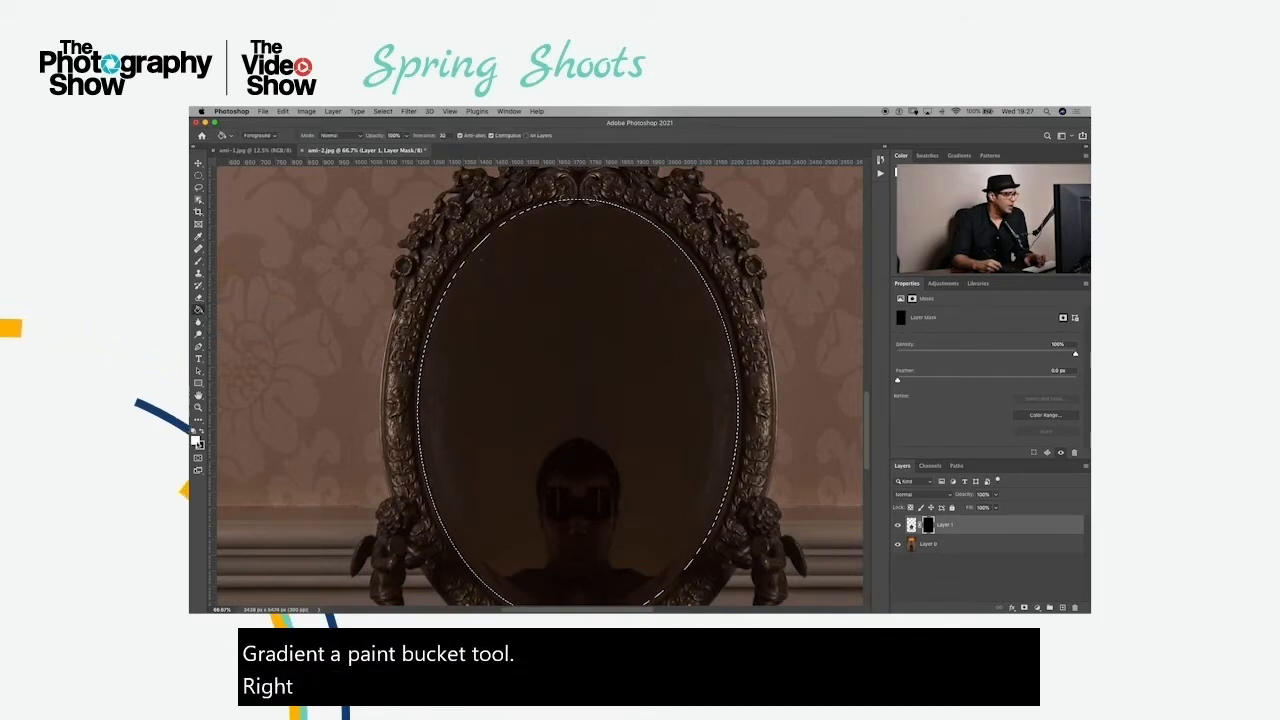
{"action": "left_click", "coordinate": [196, 439]}
{"action": "left_click", "coordinate": [814, 244]}
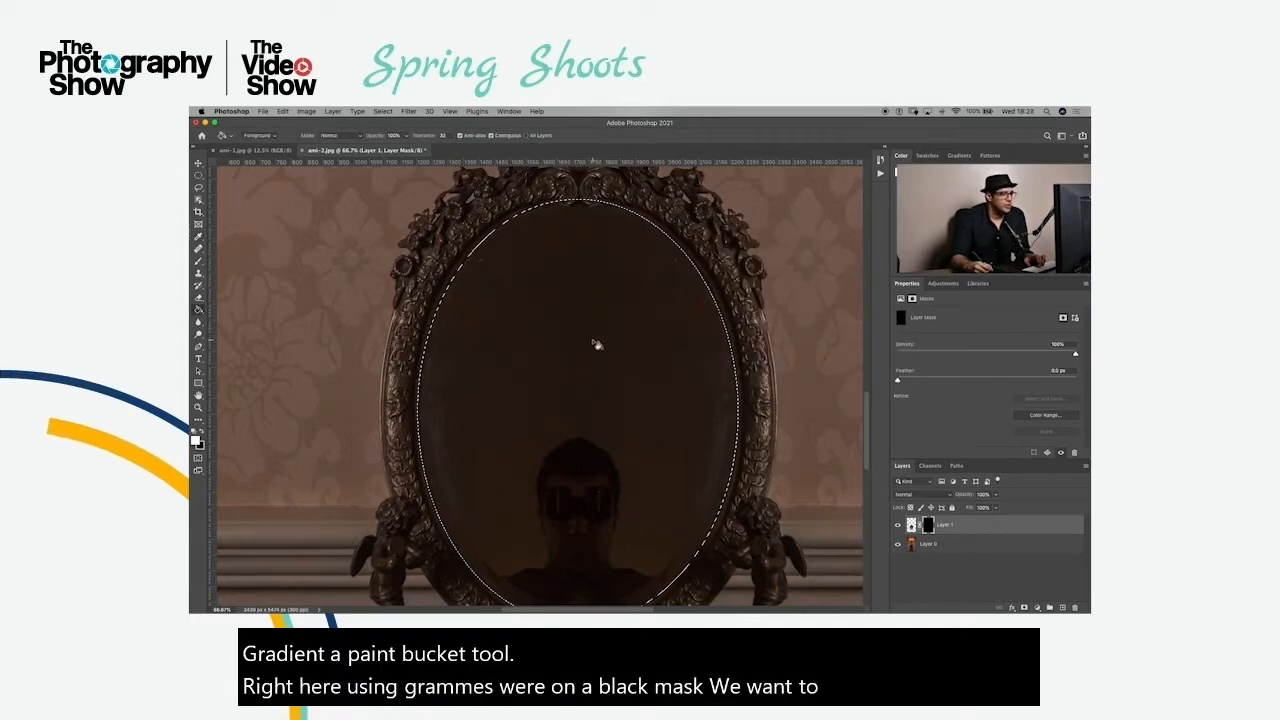
{"action": "left_click", "coordinate": [594, 345]}
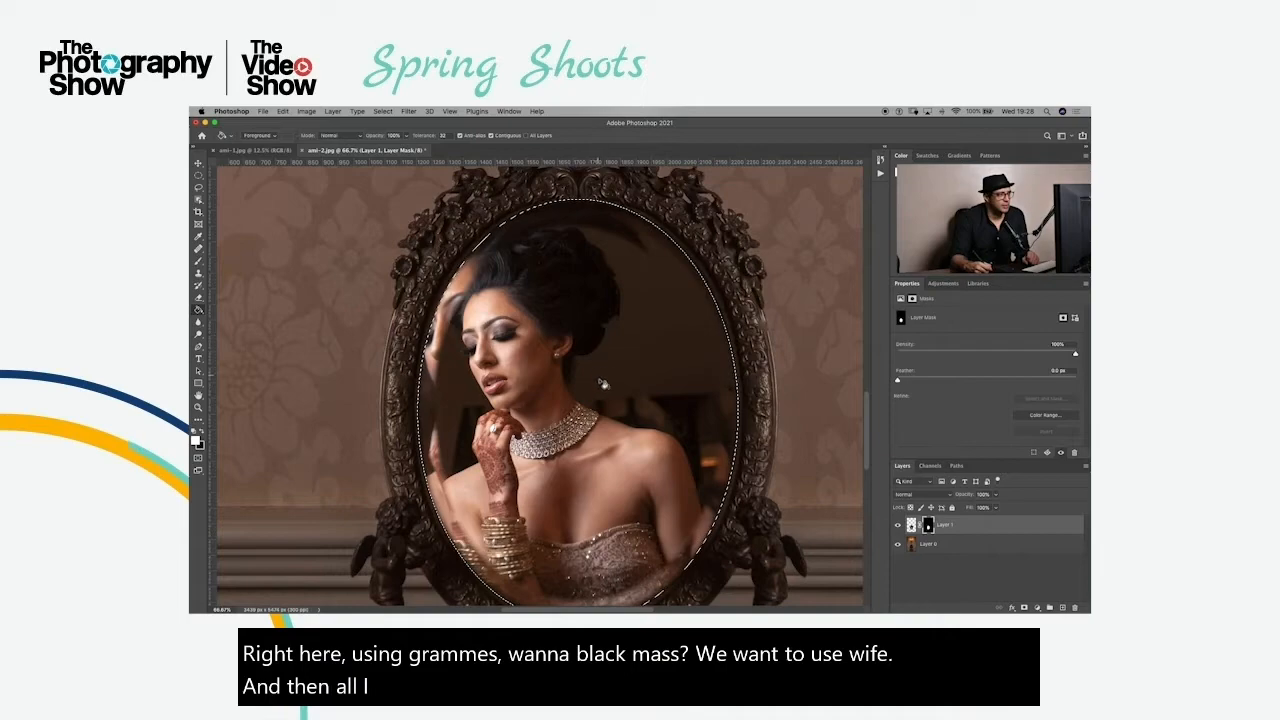
{"action": "key", "text": "super+d"}
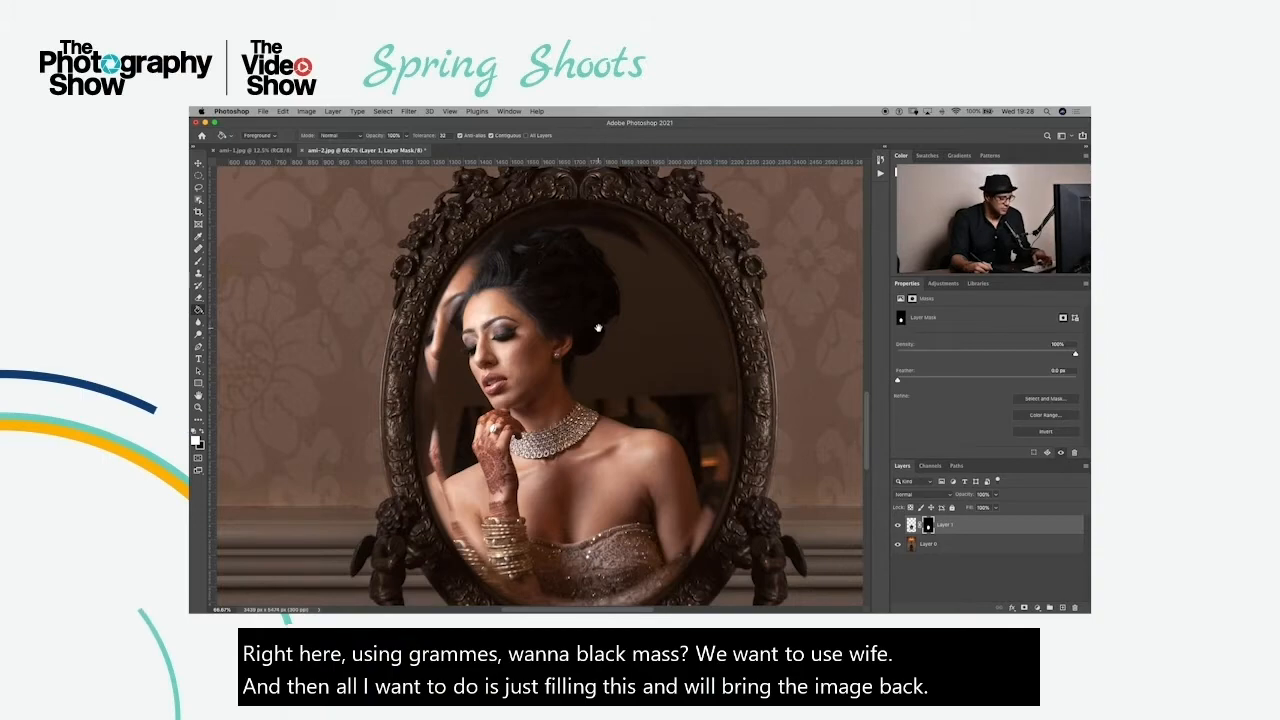
Add a Brightness/Contrast adjustment layer above the reflection and lower the brightness to about -44
{"action": "key", "text": "super+0"}
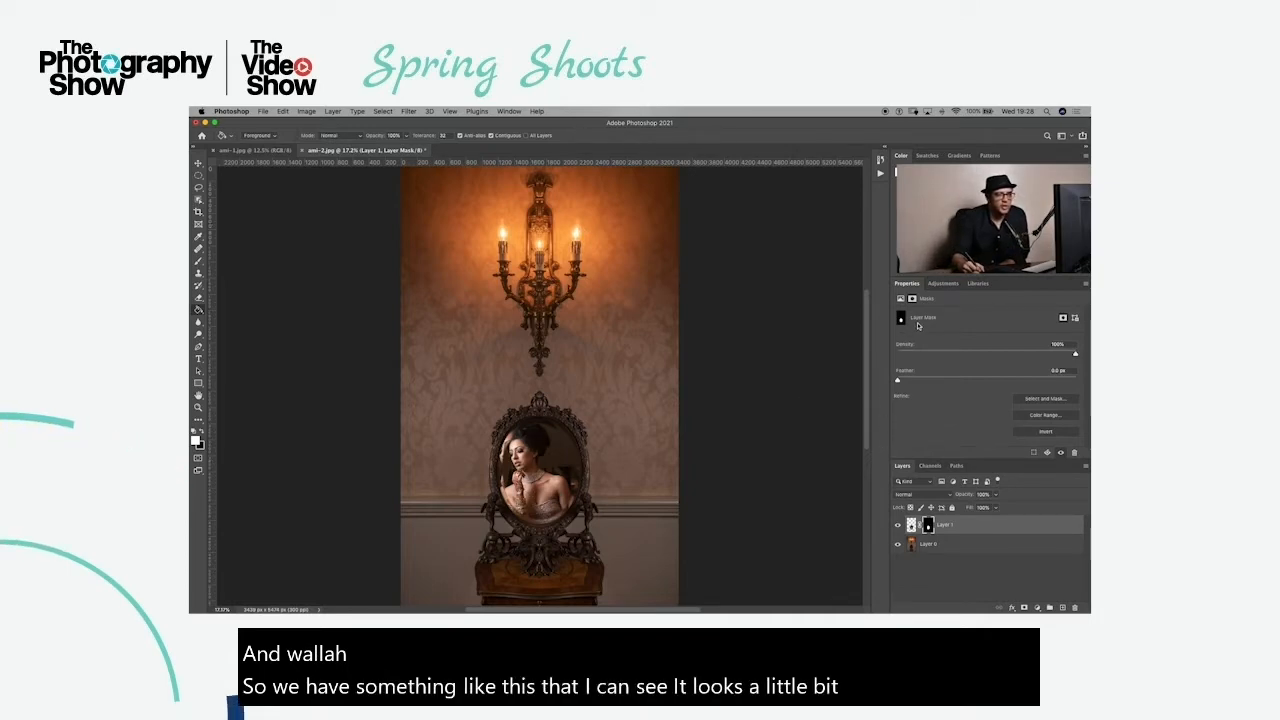
{"action": "left_click", "coordinate": [943, 283]}
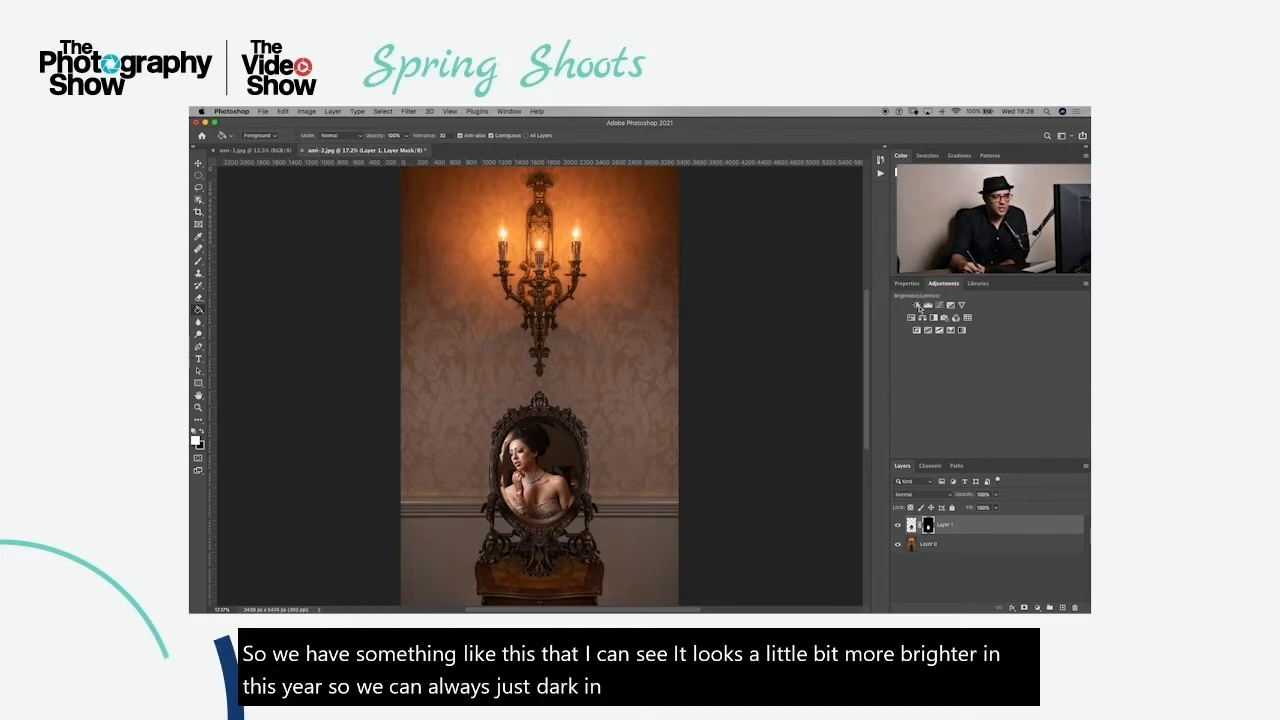
{"action": "left_click", "coordinate": [917, 306]}
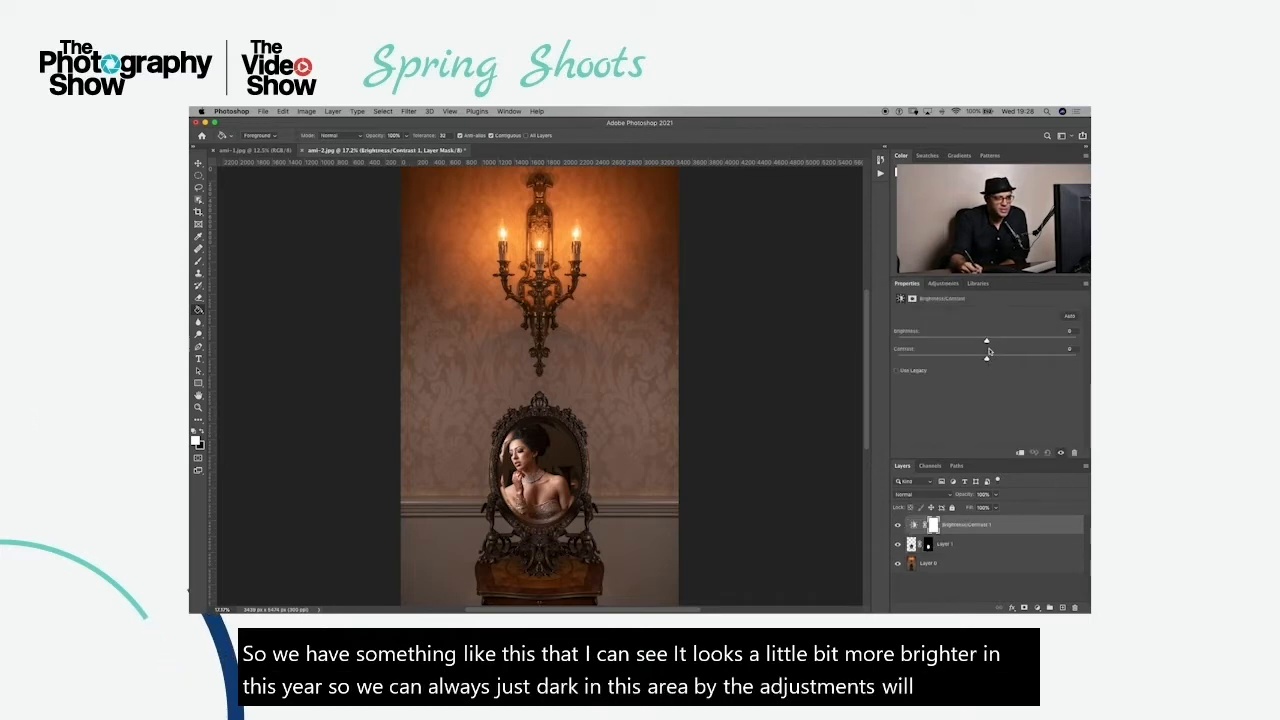
{"action": "left_click_drag", "start_coordinate": [986, 342], "coordinate": [960, 341]}
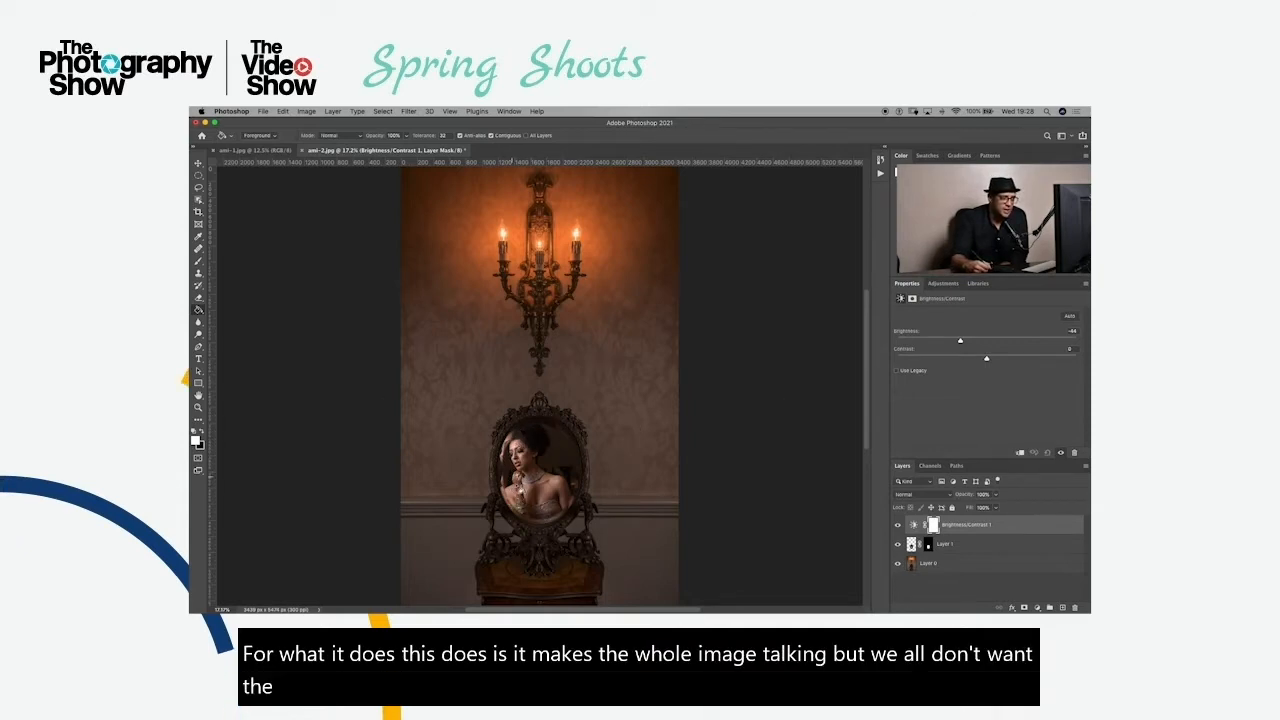
Clip the Brightness/Contrast adjustment to the reflection layer so it darkens only the bride in the mirror
{"action": "left_click", "coordinate": [198, 162]}
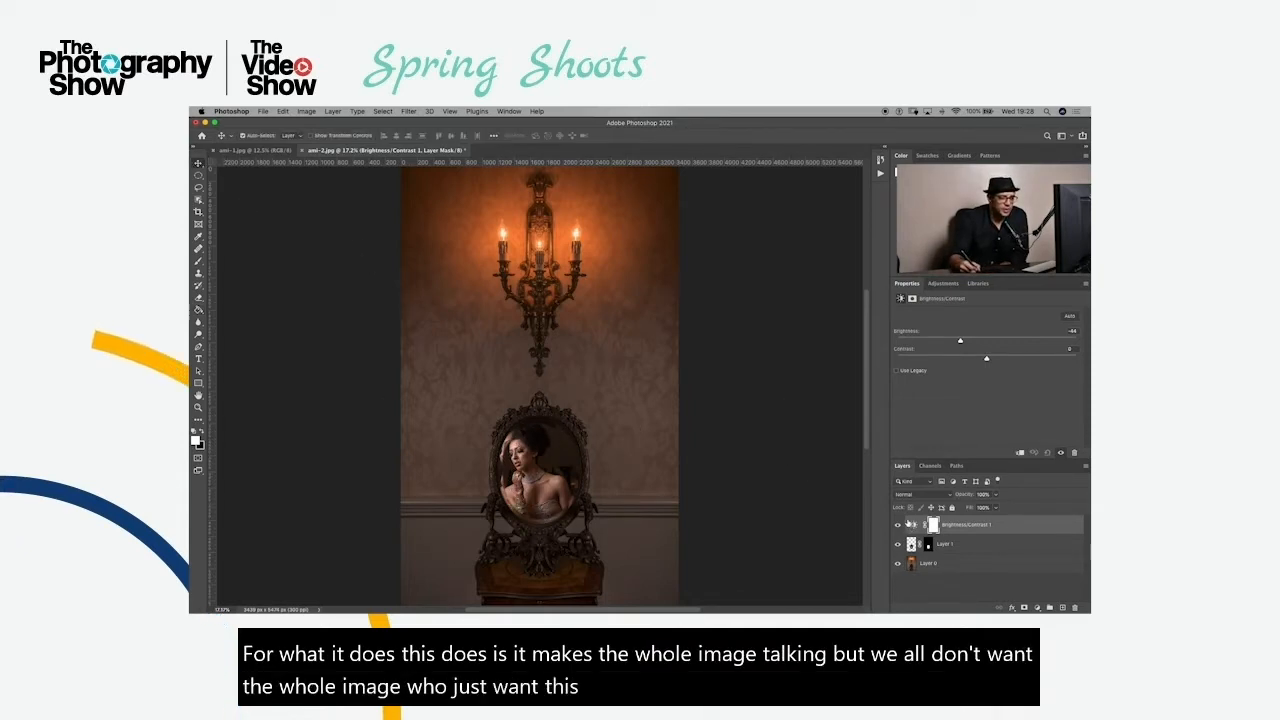
{"action": "left_click", "coordinate": [933, 525]}
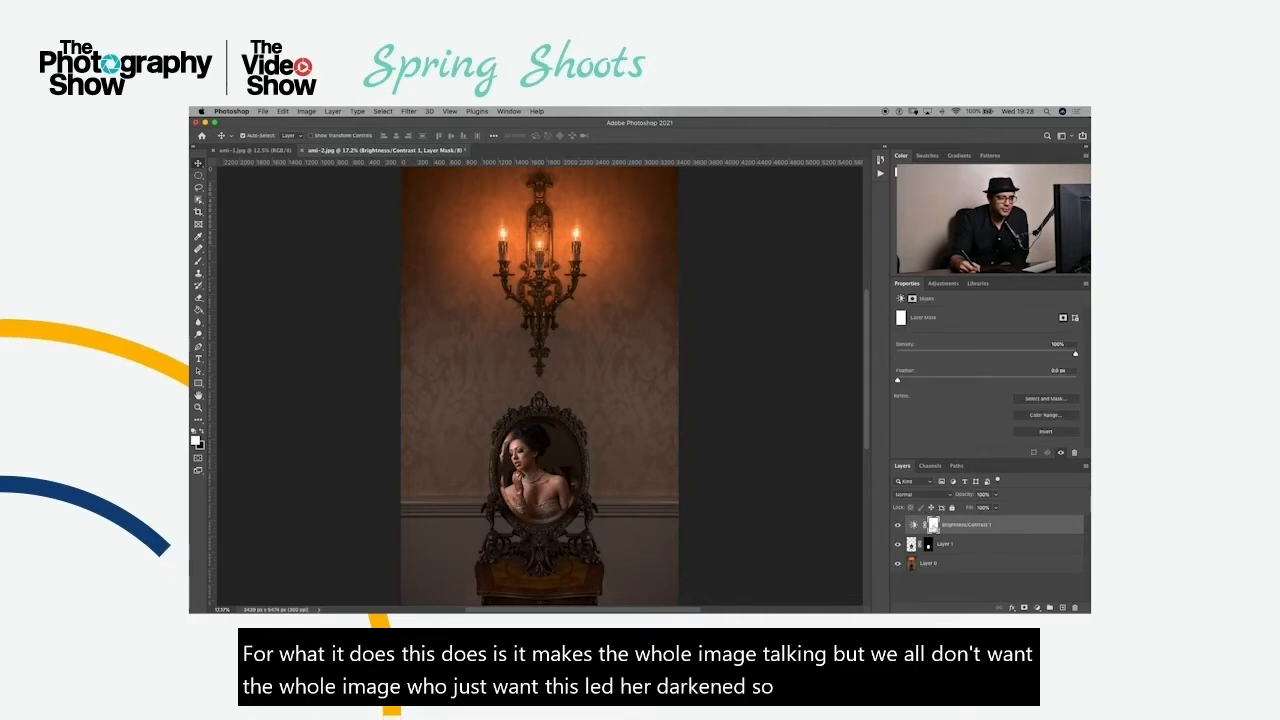
{"action": "left_click", "coordinate": [912, 524]}
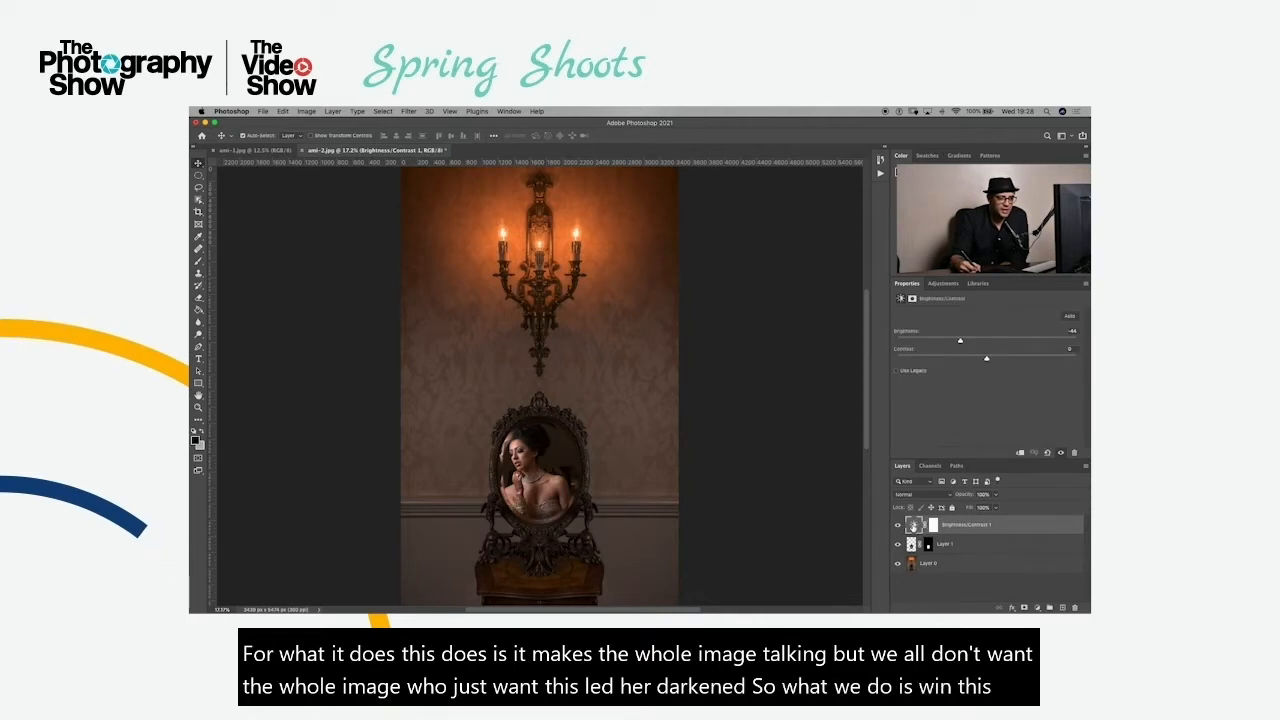
{"action": "left_click", "coordinate": [1019, 454]}
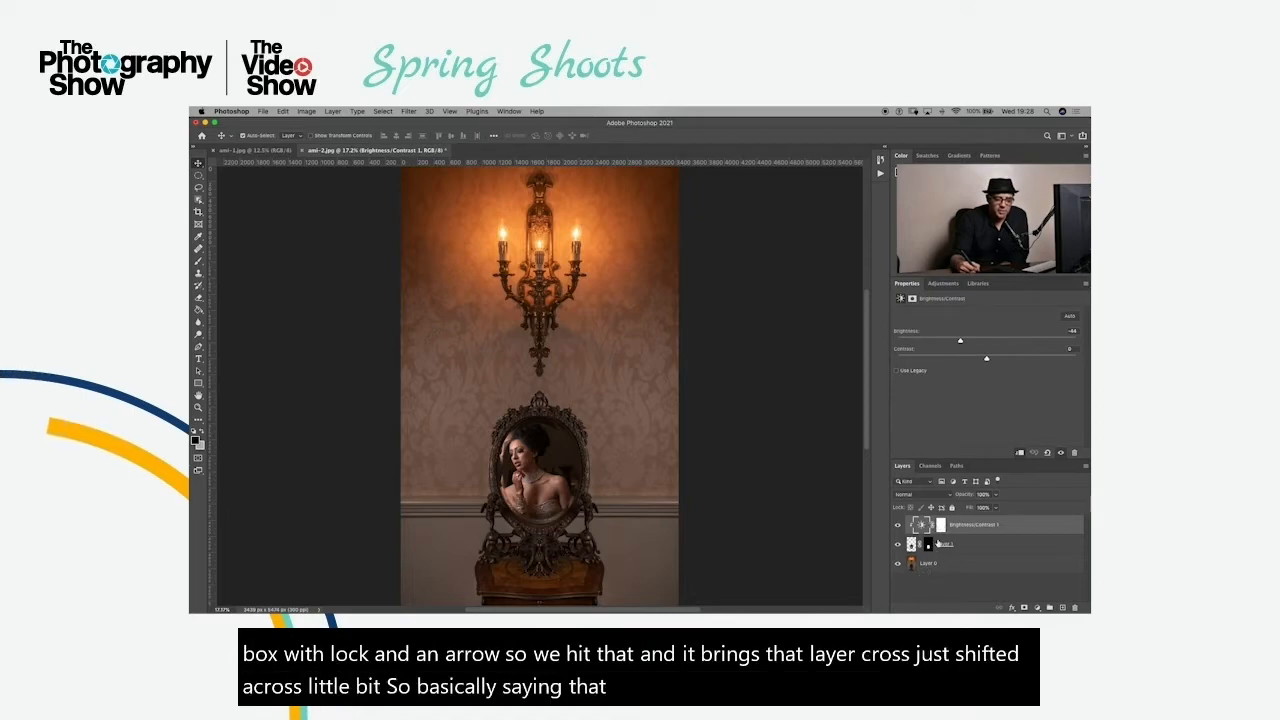
Compare the image with the brightness adjustment off and on, and raise its brightness slightly to about -36
{"action": "left_click", "coordinate": [897, 526]}
{"action": "left_click", "coordinate": [897, 526]}
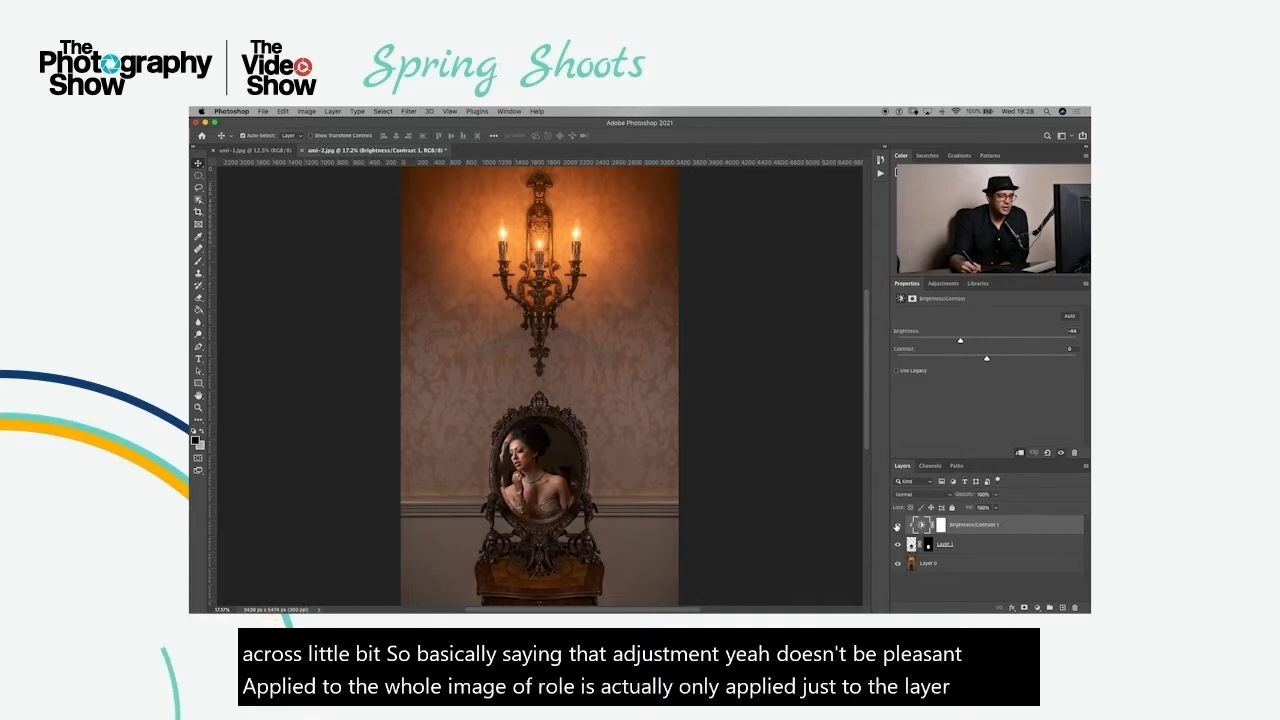
{"action": "left_click", "coordinate": [897, 526]}
{"action": "left_click", "coordinate": [897, 526]}
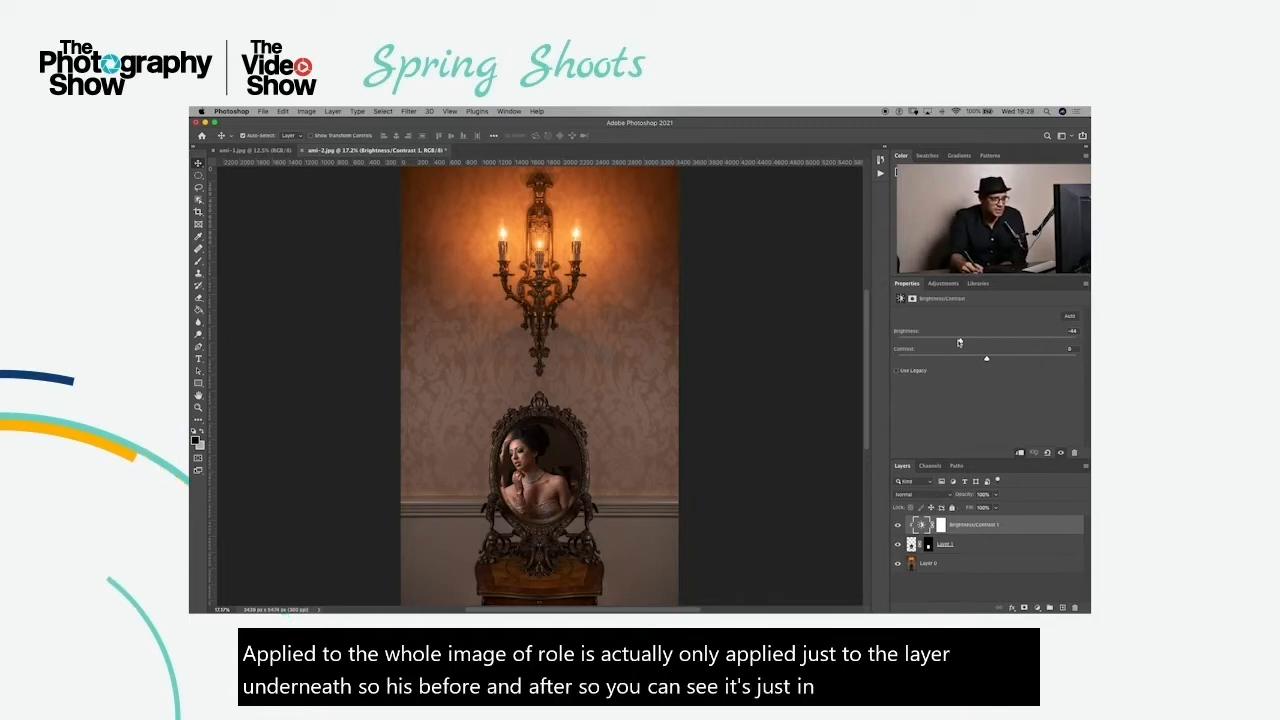
{"action": "left_click_drag", "start_coordinate": [961, 340], "coordinate": [965, 341]}
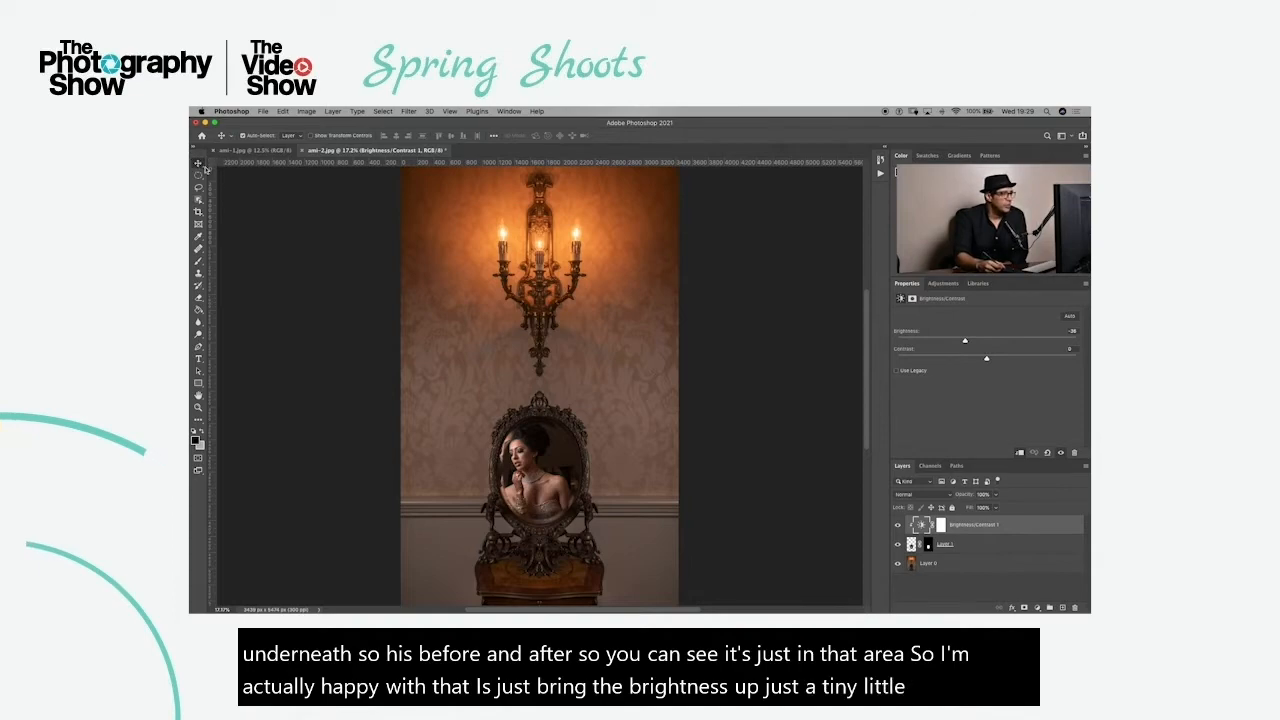
{"action": "left_click", "coordinate": [834, 345]}
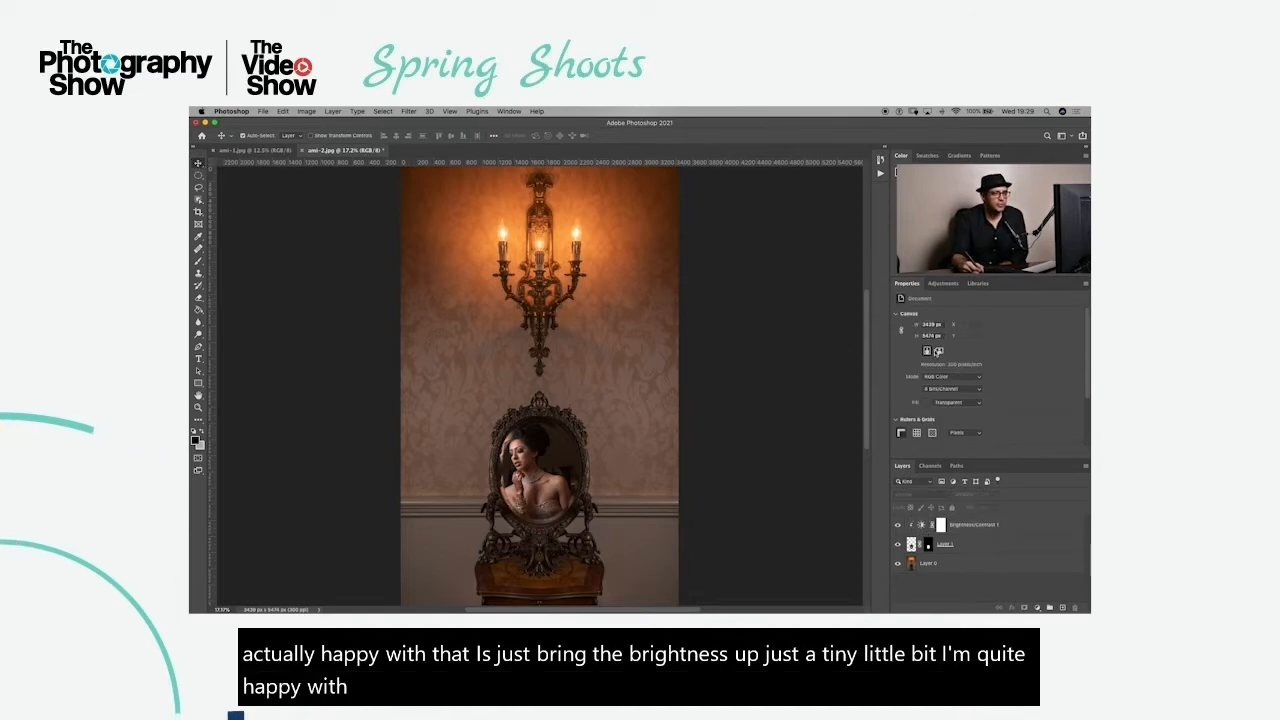
Add a Black & White adjustment layer above all layers and tint it a dark sepia brown
{"action": "left_click", "coordinate": [937, 284]}
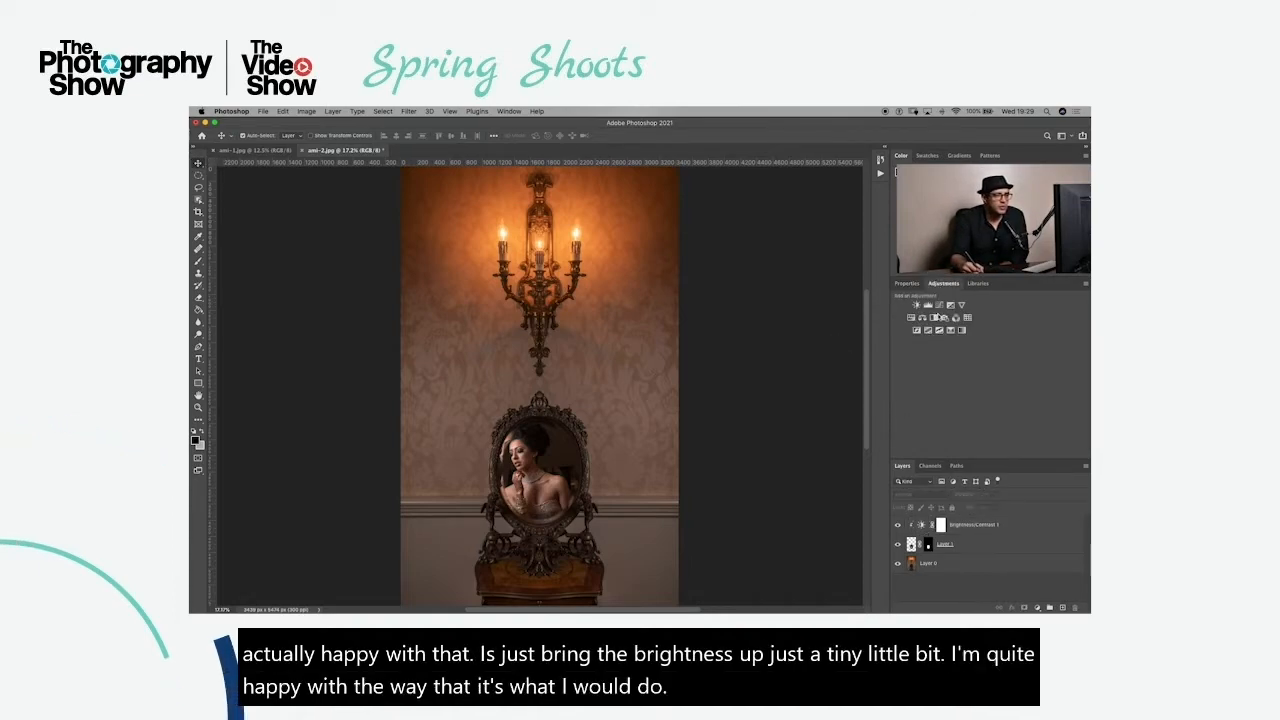
{"action": "left_click", "coordinate": [933, 318]}
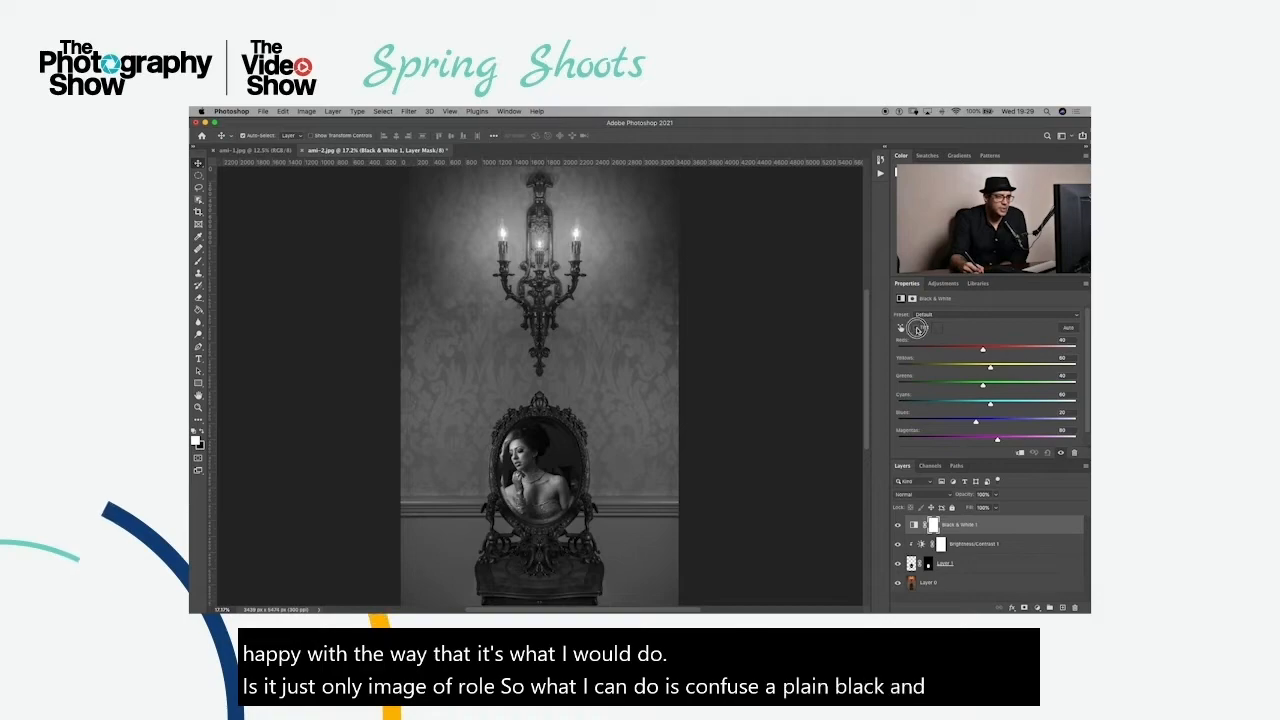
{"action": "left_click", "coordinate": [915, 327]}
{"action": "left_click", "coordinate": [937, 328]}
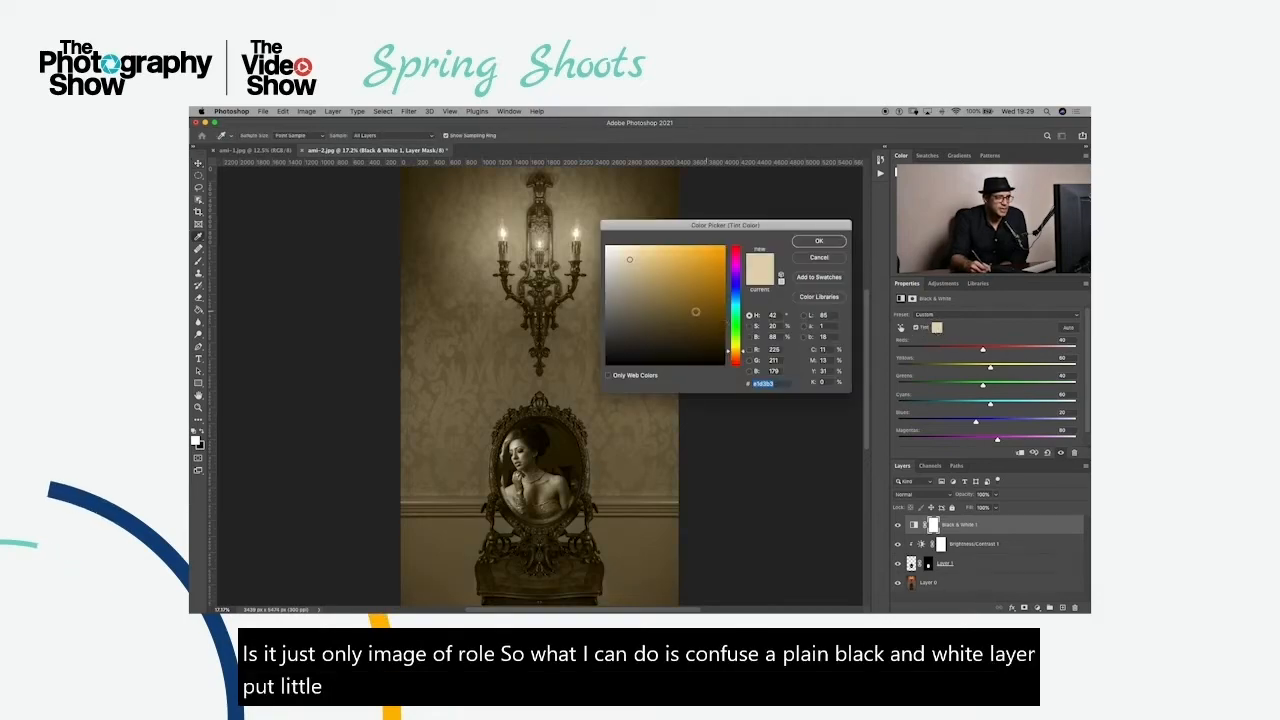
{"action": "left_click", "coordinate": [717, 318]}
{"action": "left_click_drag", "start_coordinate": [743, 352], "coordinate": [704, 330]}
{"action": "left_click", "coordinate": [818, 241]}
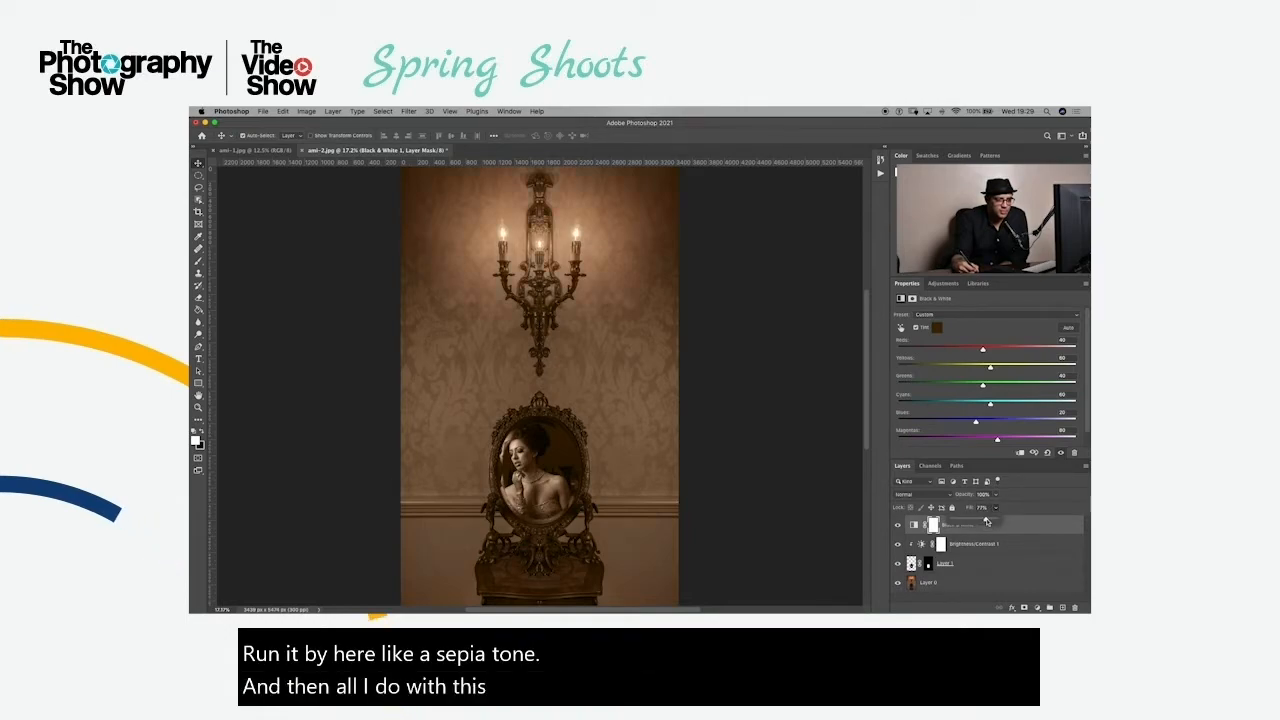
Lower the Black & White layer's opacity to about 36% and compare the image with and without it
{"action": "left_click", "coordinate": [995, 495]}
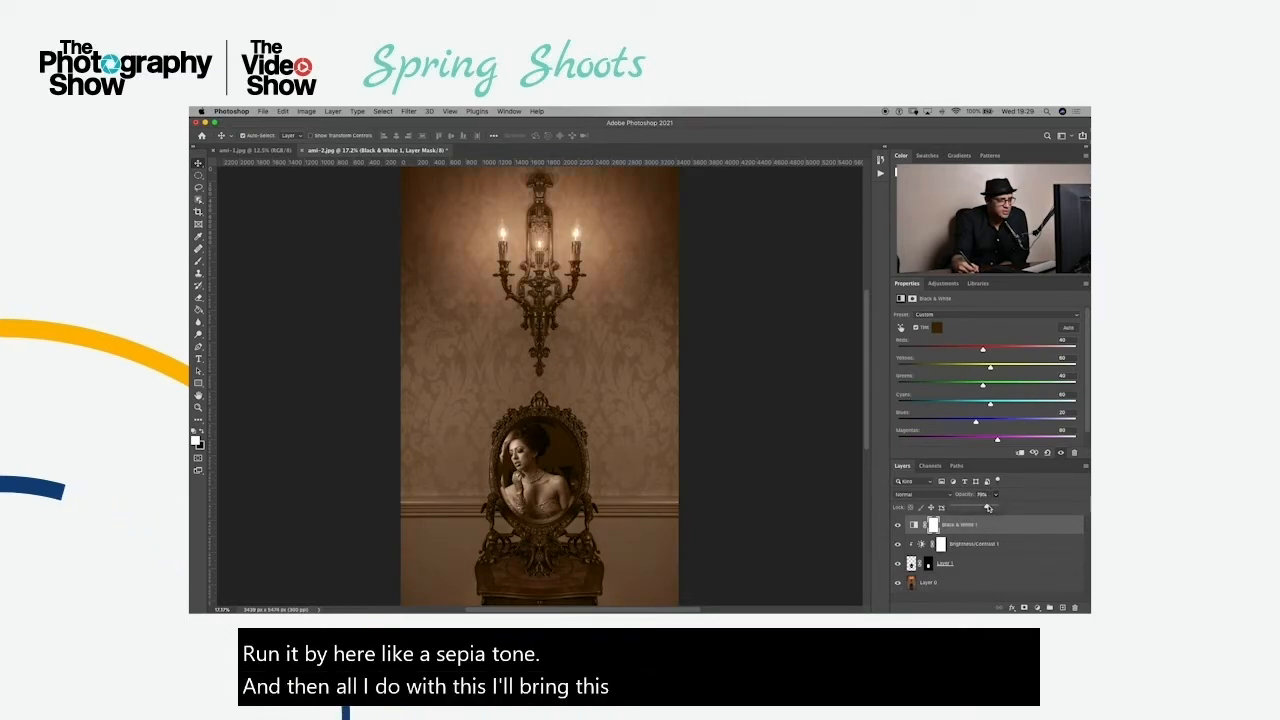
{"action": "left_click_drag", "start_coordinate": [990, 508], "coordinate": [968, 508]}
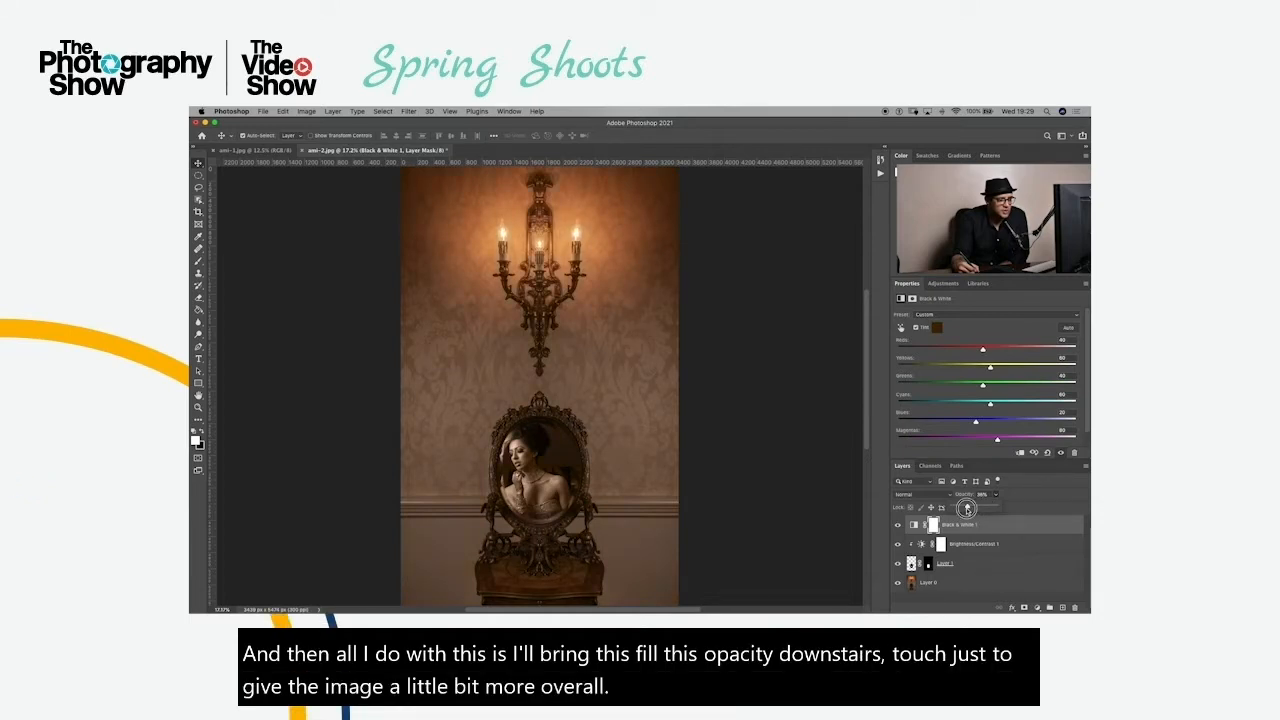
{"action": "left_click", "coordinate": [897, 524]}
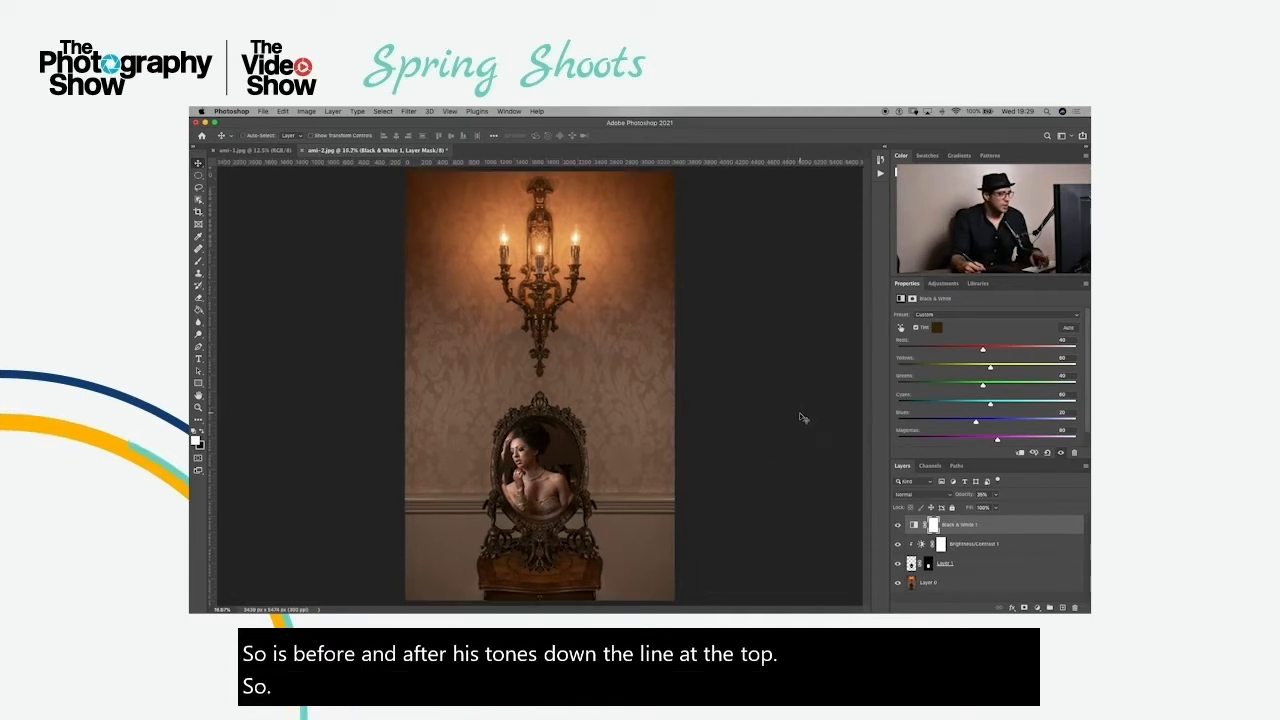
Add a new layer above the Black & White adjustment and set the Gradient tool to a black-to-transparent gradient
{"action": "key", "text": "super+minus"}
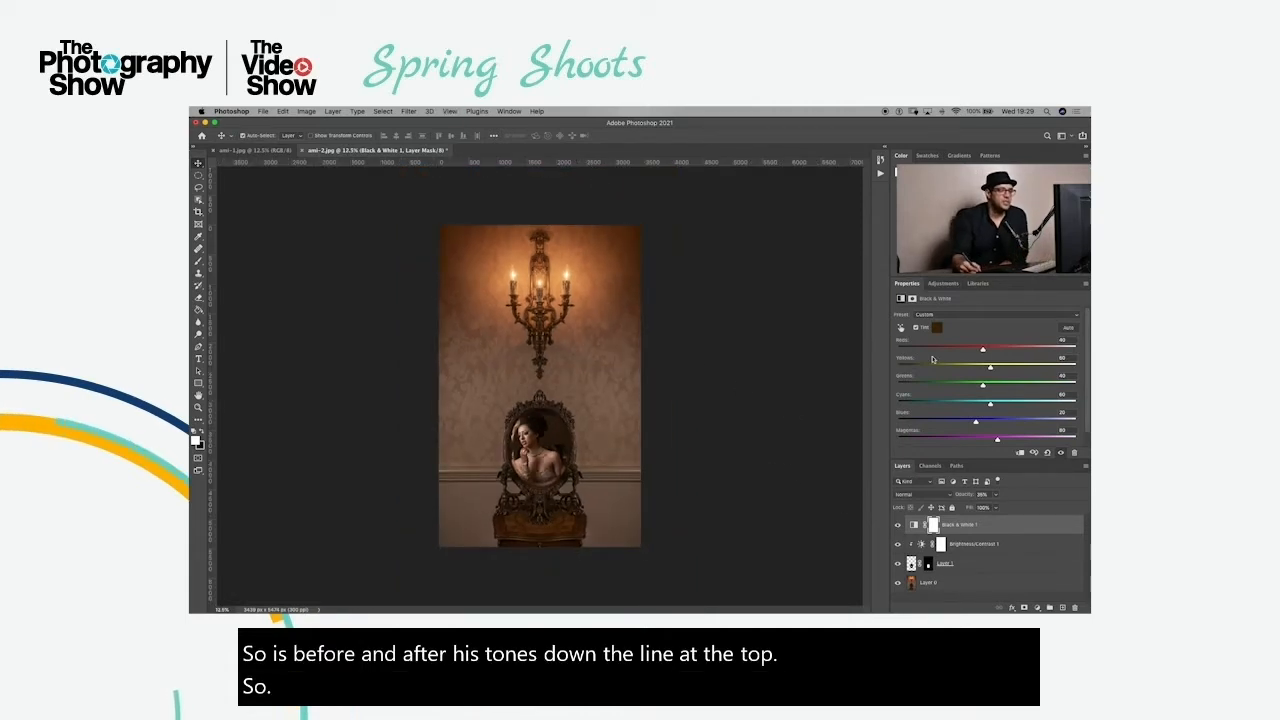
{"action": "left_click", "coordinate": [1062, 607]}
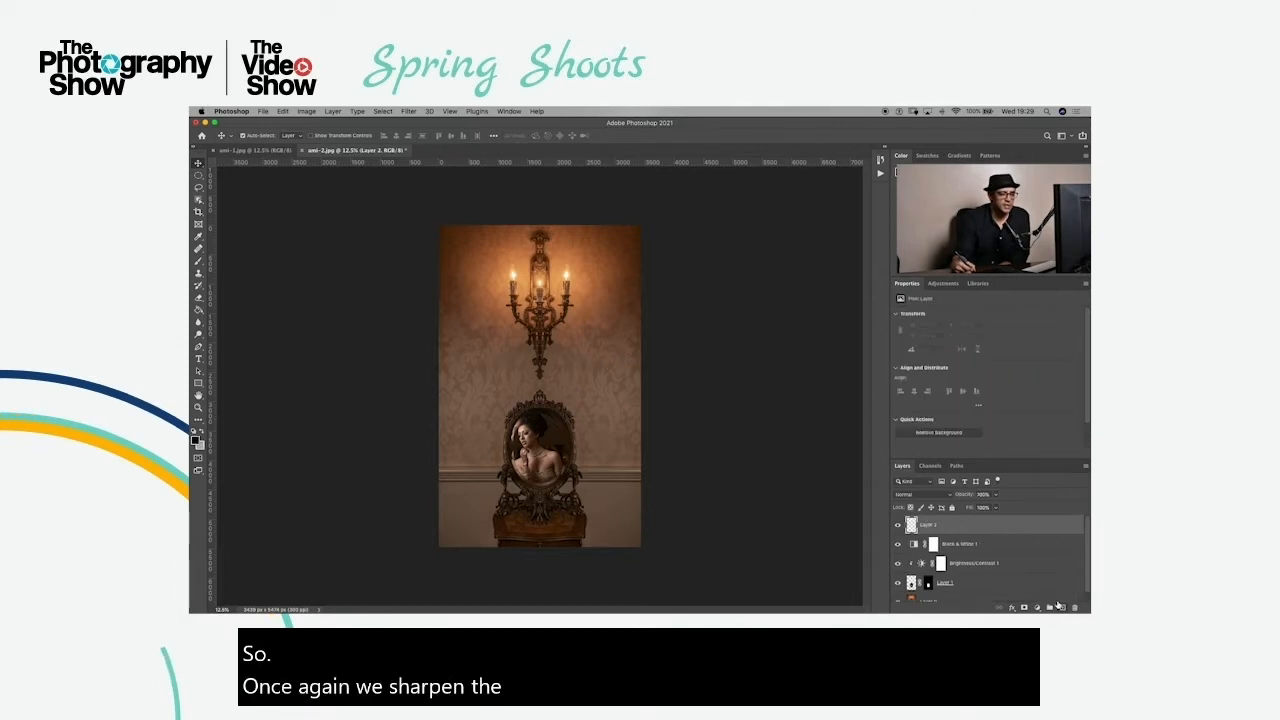
{"action": "left_click_drag", "start_coordinate": [198, 309], "coordinate": [245, 306]}
{"action": "left_click", "coordinate": [257, 135]}
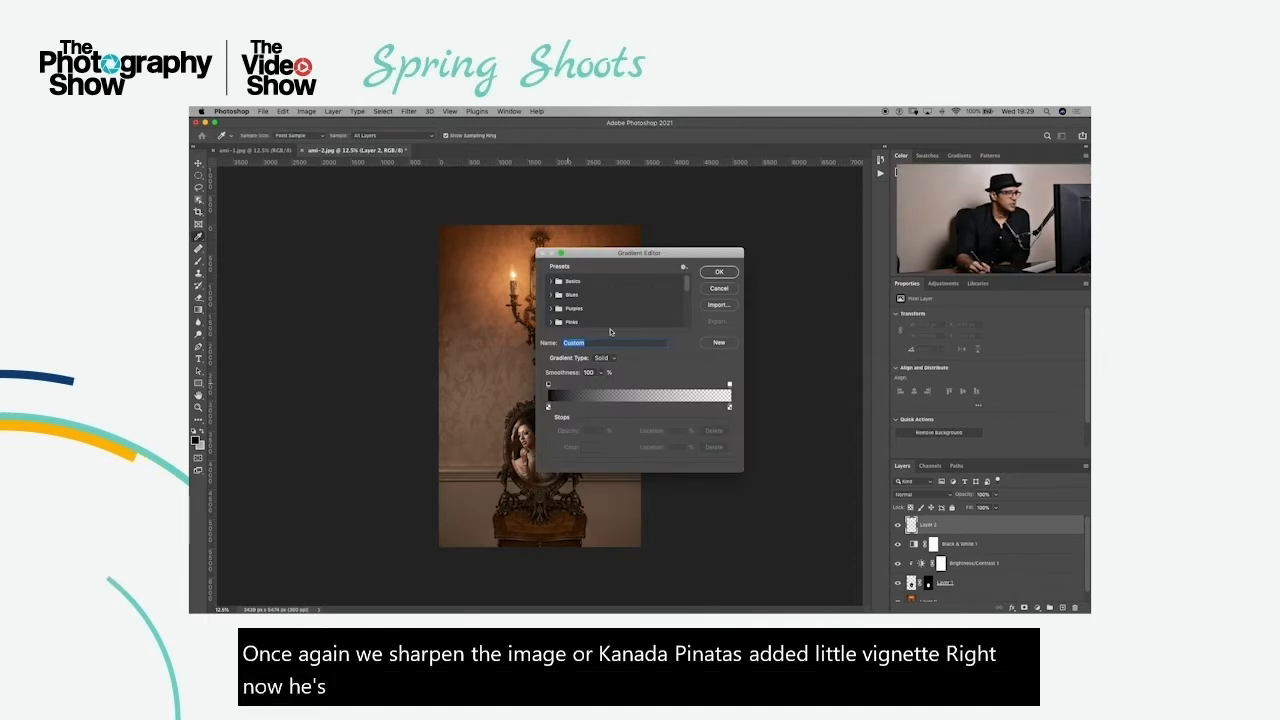
{"action": "left_click", "coordinate": [720, 274]}
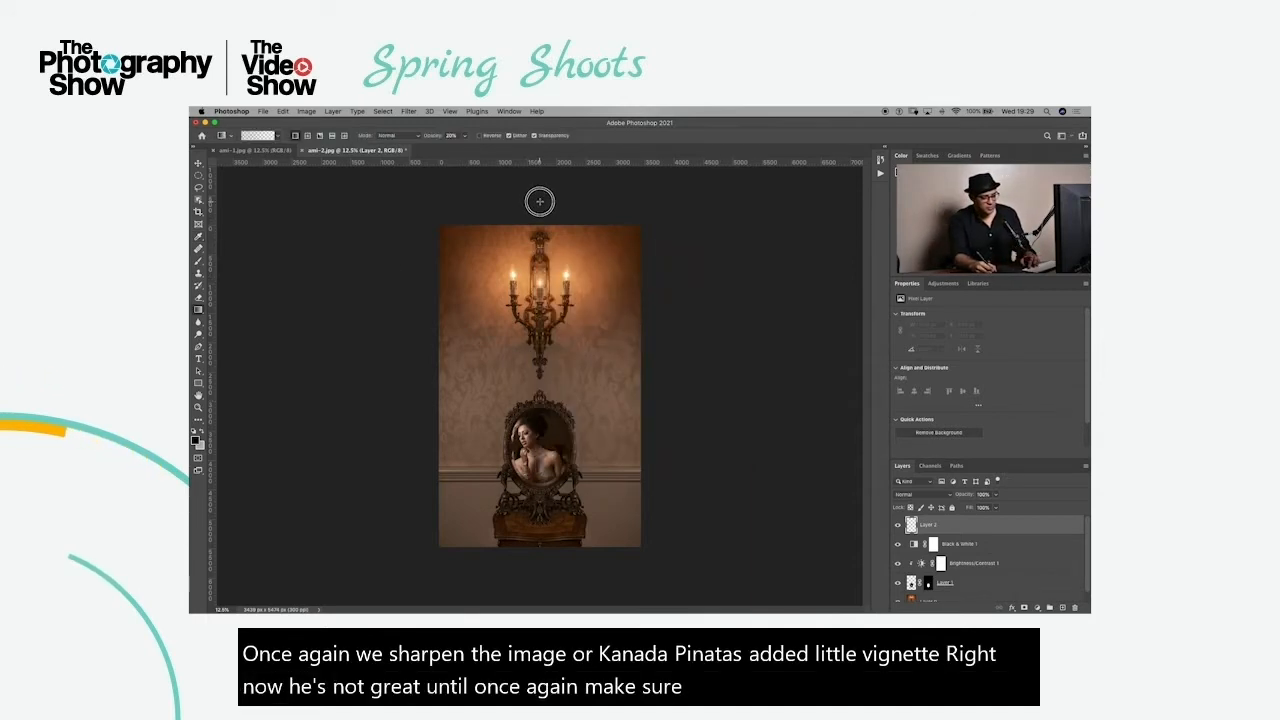
Draw faint black-to-transparent linear gradients from the edges and corners towards the centre to vignette the picture
{"action": "mouse_move", "coordinate": [540, 201]}
{"action": "left_mouse_down"}
{"action": "mouse_move", "coordinate": [545, 460]}
{"action": "mouse_move", "coordinate": [528, 541]}
{"action": "mouse_move", "coordinate": [546, 482]}
{"action": "left_mouse_up"}
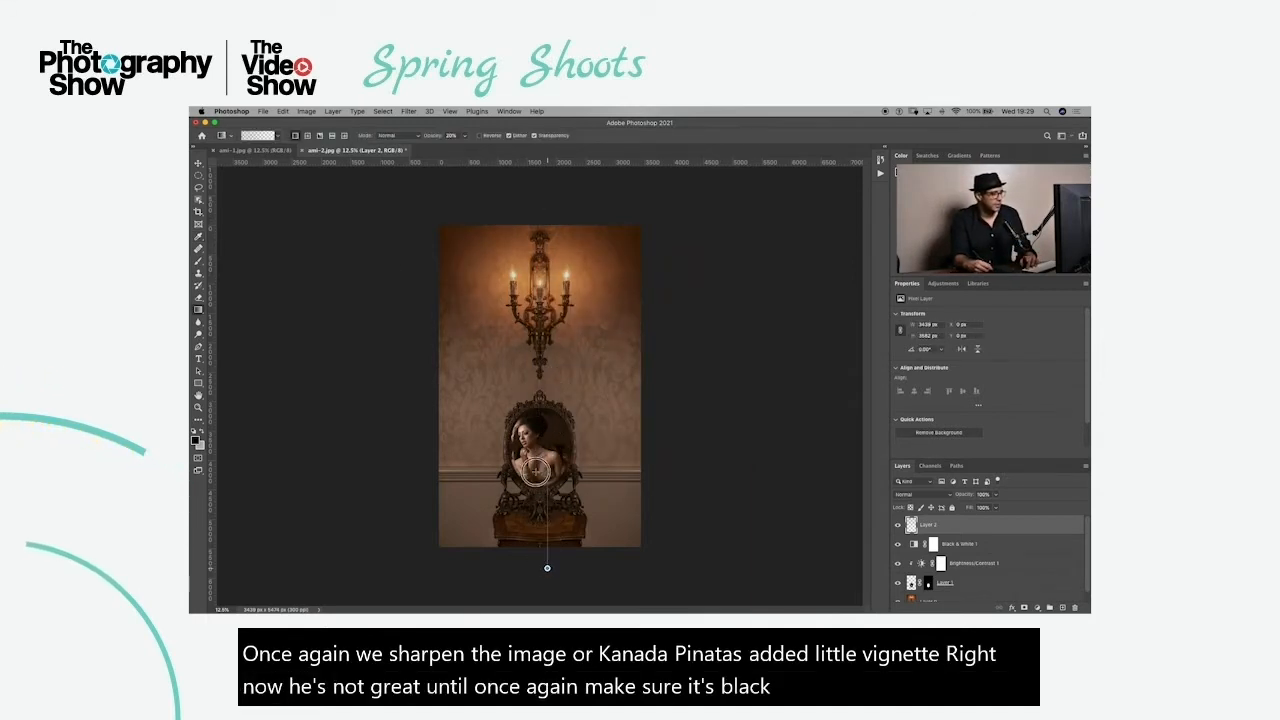
{"action": "left_click_drag", "start_coordinate": [371, 375], "coordinate": [471, 370]}
{"action": "left_click_drag", "start_coordinate": [706, 380], "coordinate": [576, 401]}
{"action": "left_click_drag", "start_coordinate": [657, 575], "coordinate": [540, 382]}
{"action": "left_click_drag", "start_coordinate": [405, 585], "coordinate": [531, 383]}
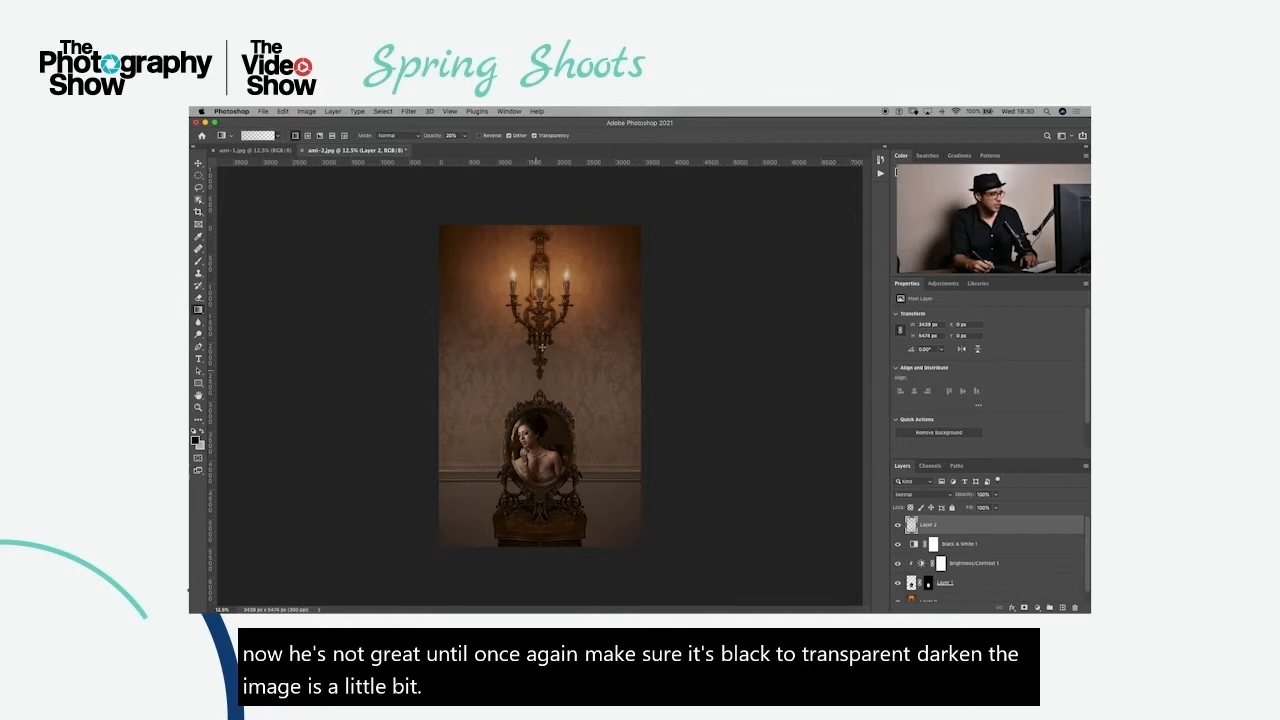
{"action": "left_click_drag", "start_coordinate": [528, 390], "coordinate": [528, 391]}
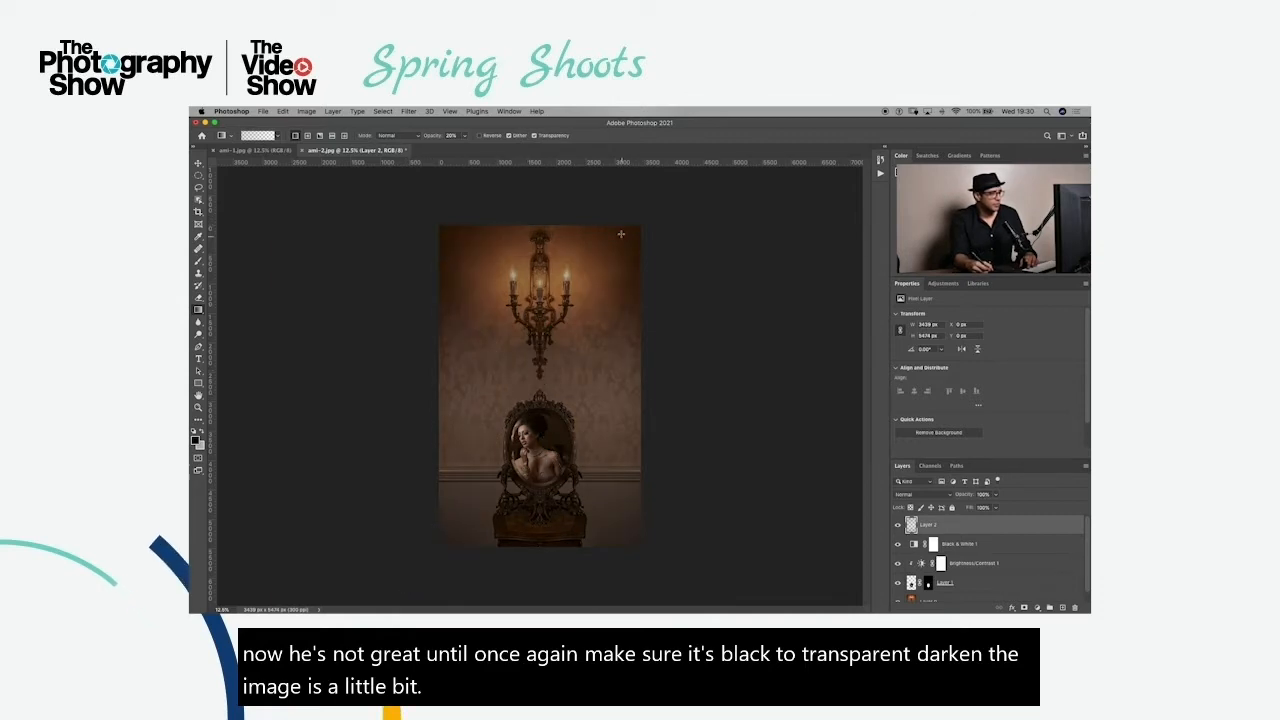
{"action": "left_click_drag", "start_coordinate": [671, 242], "coordinate": [559, 399]}
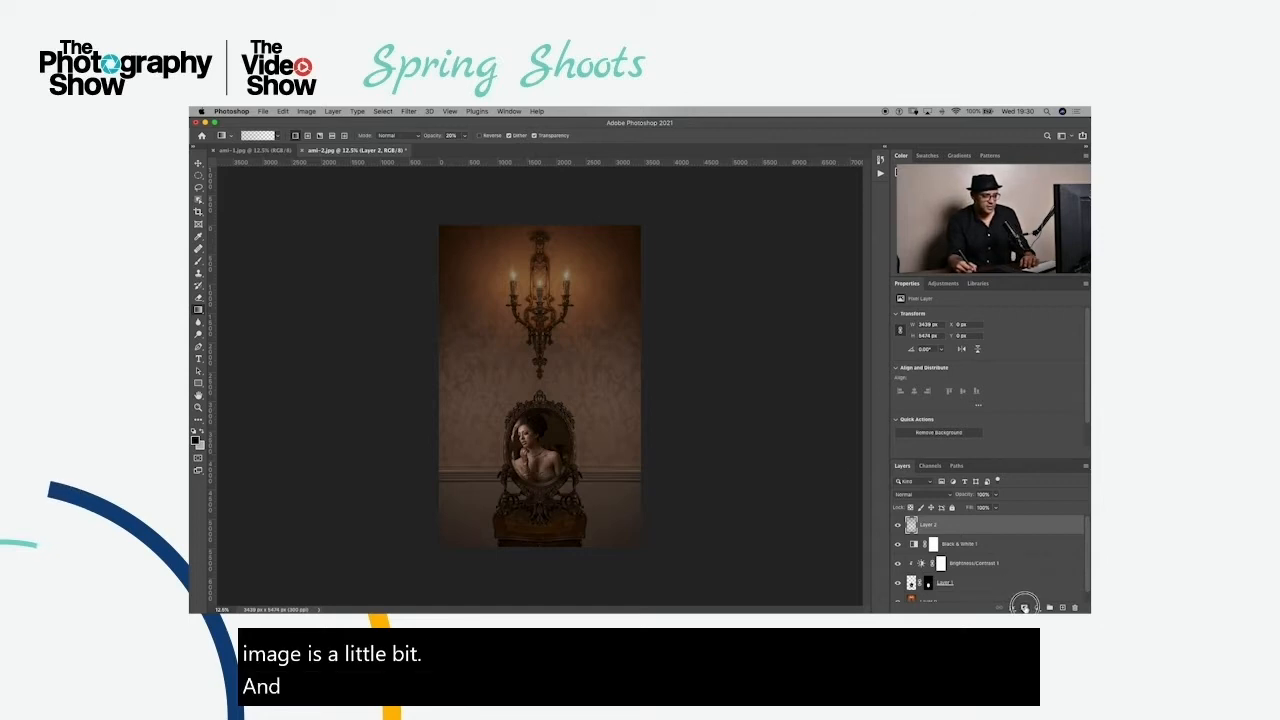
Mask the vignette layer and paint black with a large soft brush at 20% opacity to brighten the candles and central areas
{"action": "left_click", "coordinate": [1024, 606]}
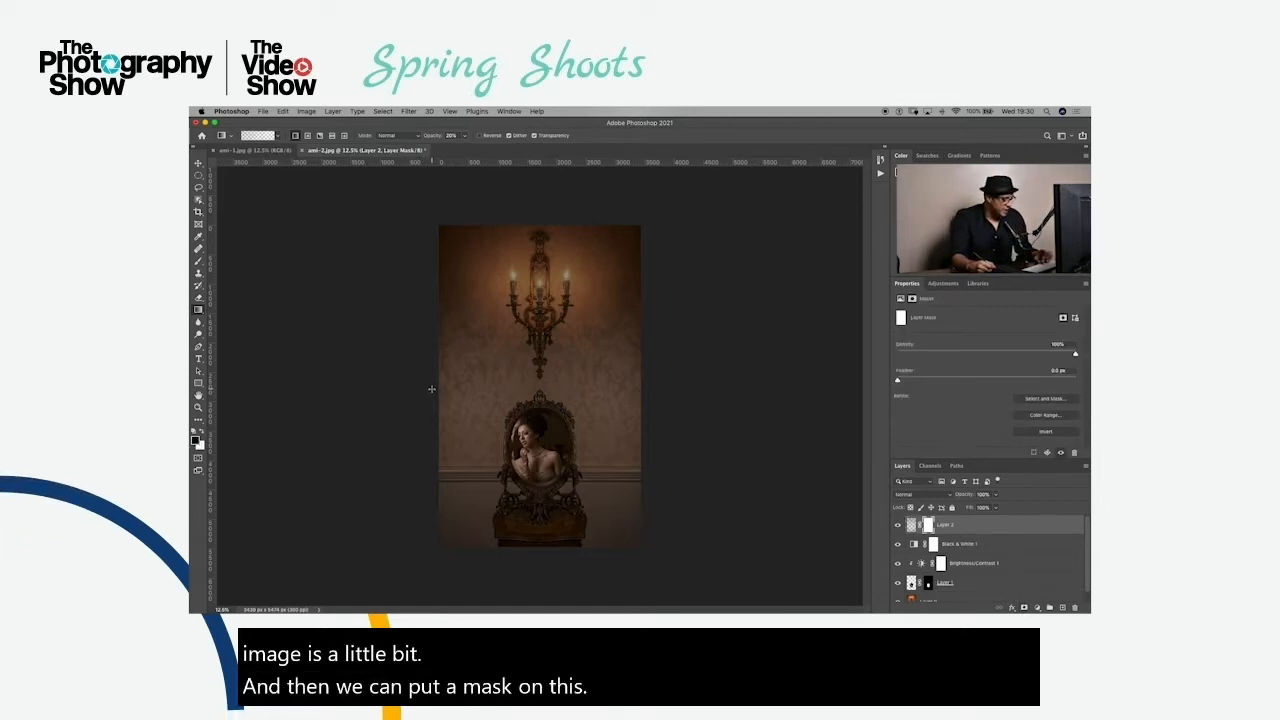
{"action": "key", "text": "b"}
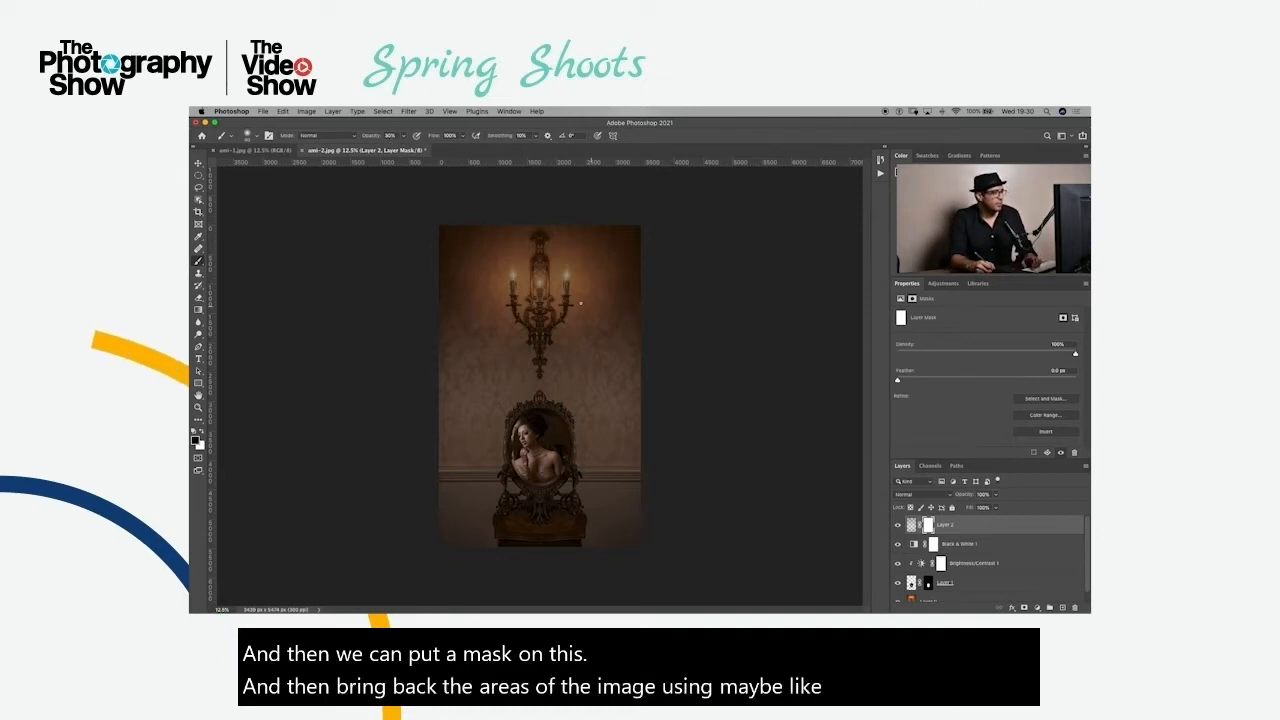
{"action": "key", "text": "bracketright"}
{"action": "key", "text": "bracketright"}
{"action": "key", "text": "bracketright"}
{"action": "key", "text": "bracketright"}
{"action": "key", "text": "bracketright"}
{"action": "key", "text": "bracketright"}
{"action": "key", "text": "bracketright"}
{"action": "key", "text": "bracketright"}
{"action": "key", "text": "bracketright"}
{"action": "key", "text": "bracketright"}
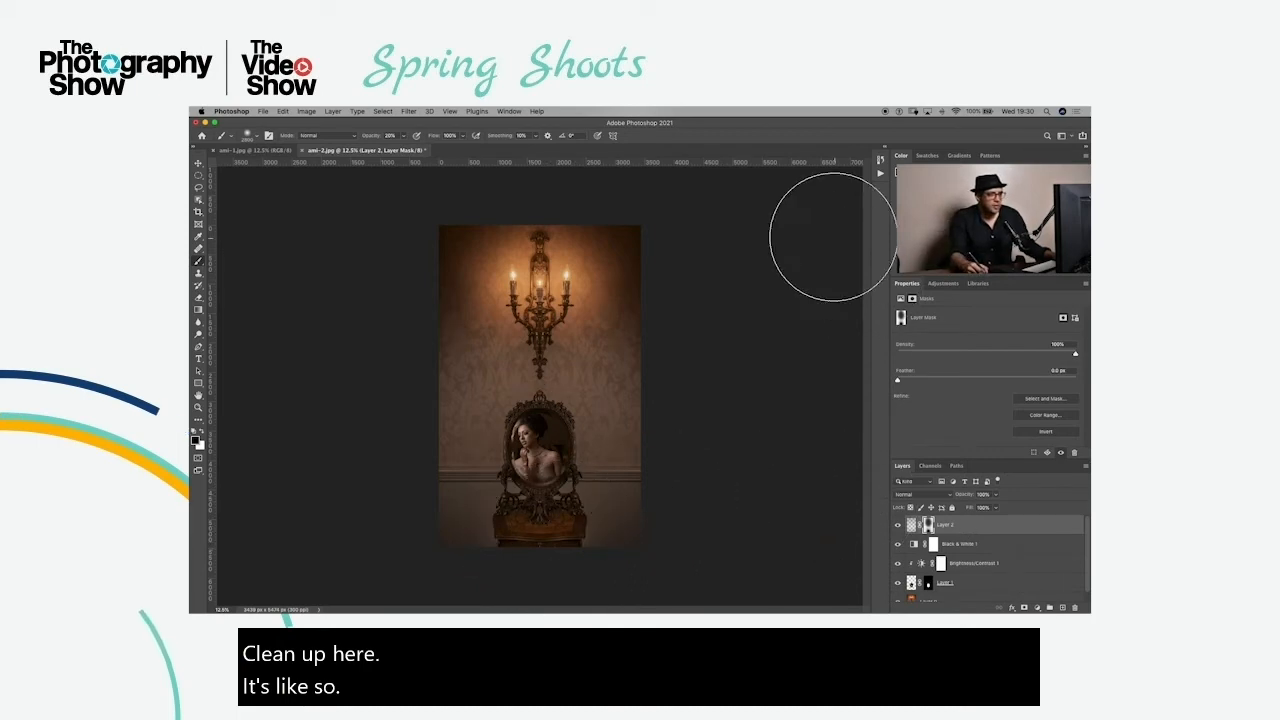
Show the saved actions and flatten the image into a single background layer
{"action": "left_click", "coordinate": [880, 173]}
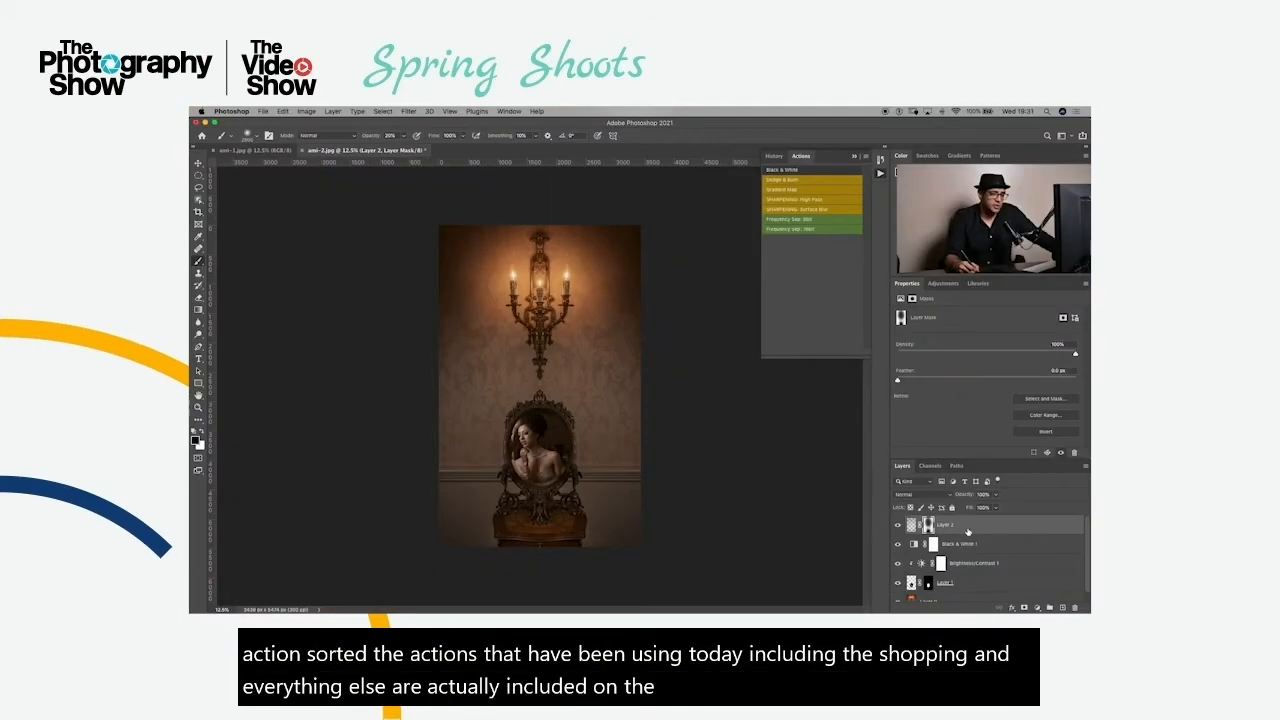
{"action": "left_click", "coordinate": [968, 531]}
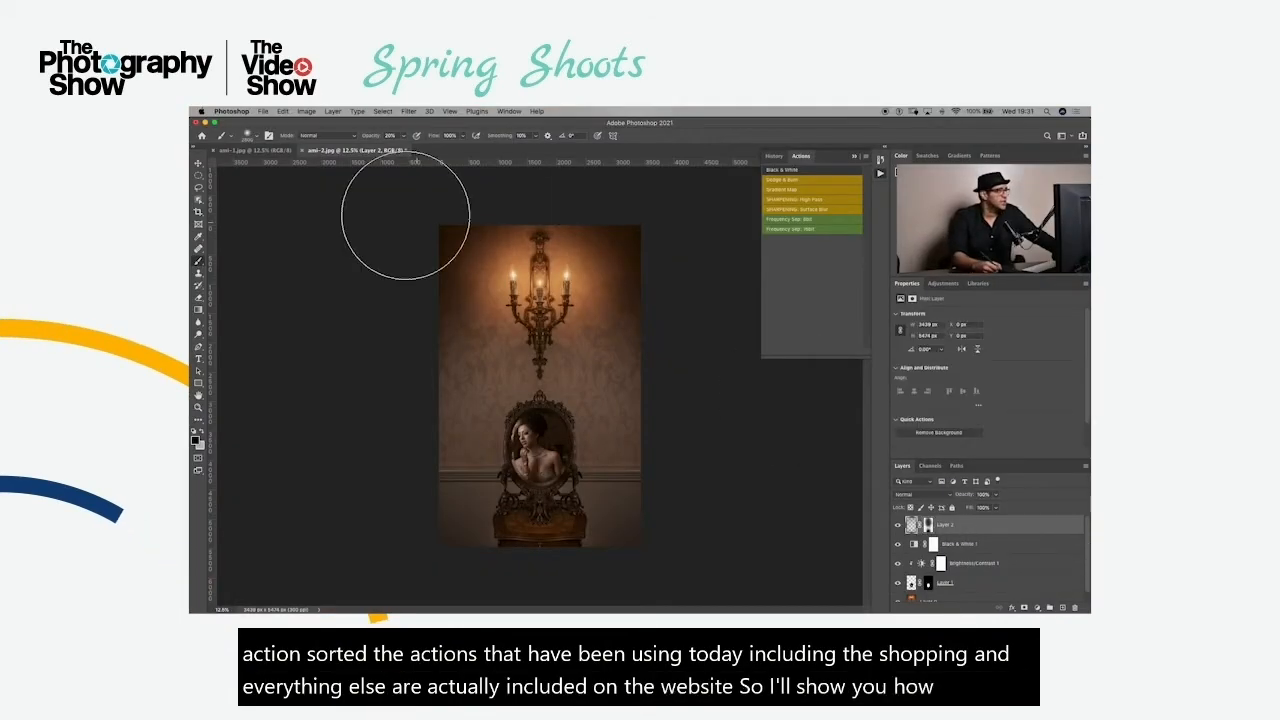
{"action": "left_click", "coordinate": [333, 111]}
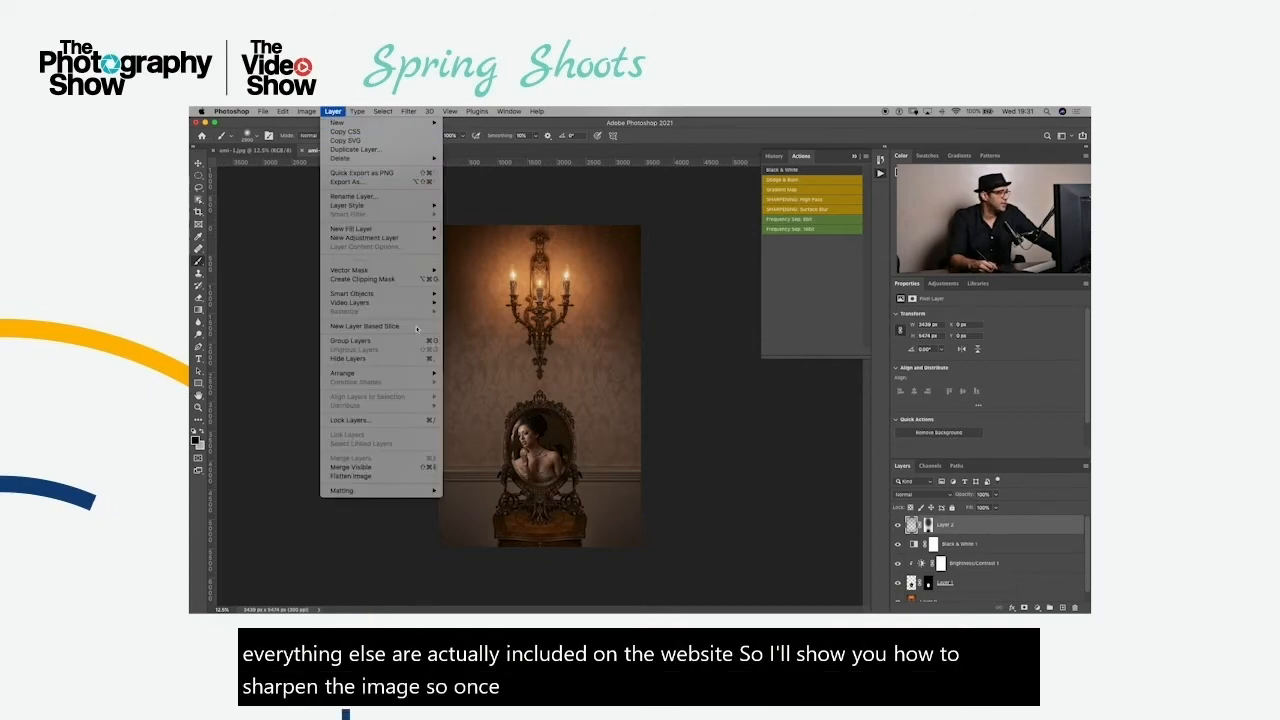
{"action": "left_click", "coordinate": [375, 477]}
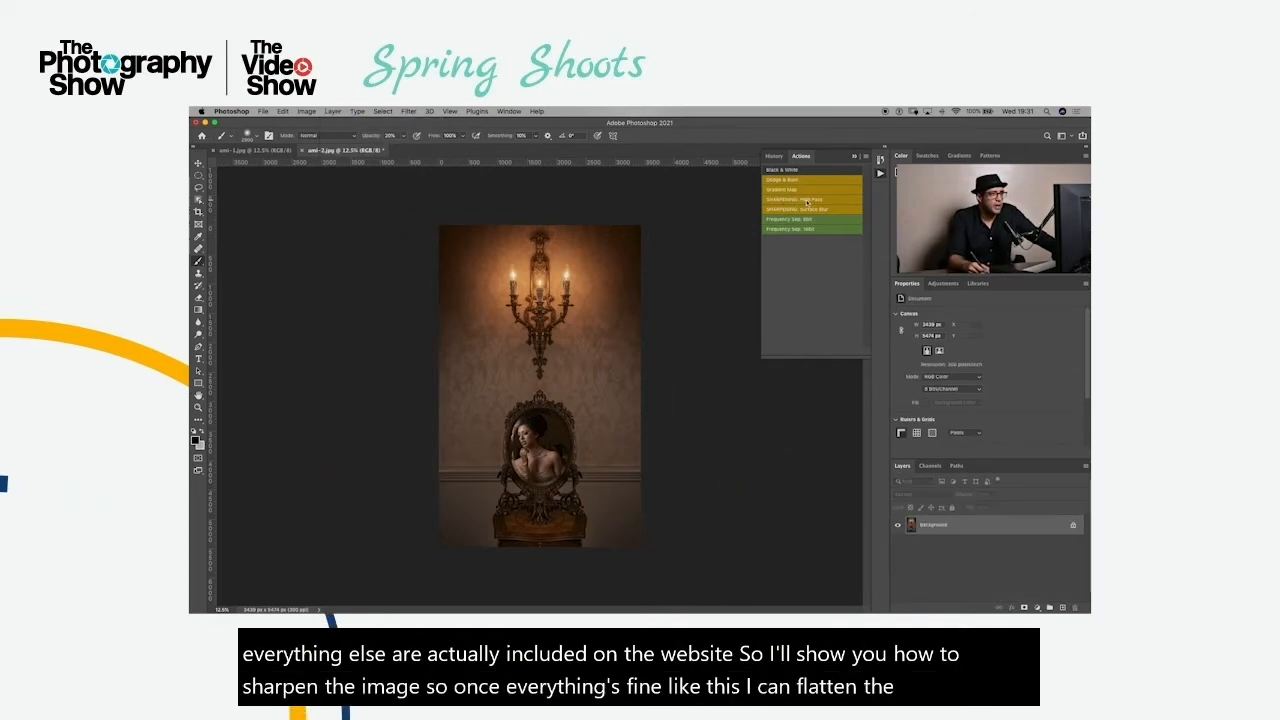
Run the High Pass sharpening action with a radius of 2.0 pixels
{"action": "left_click", "coordinate": [817, 201]}
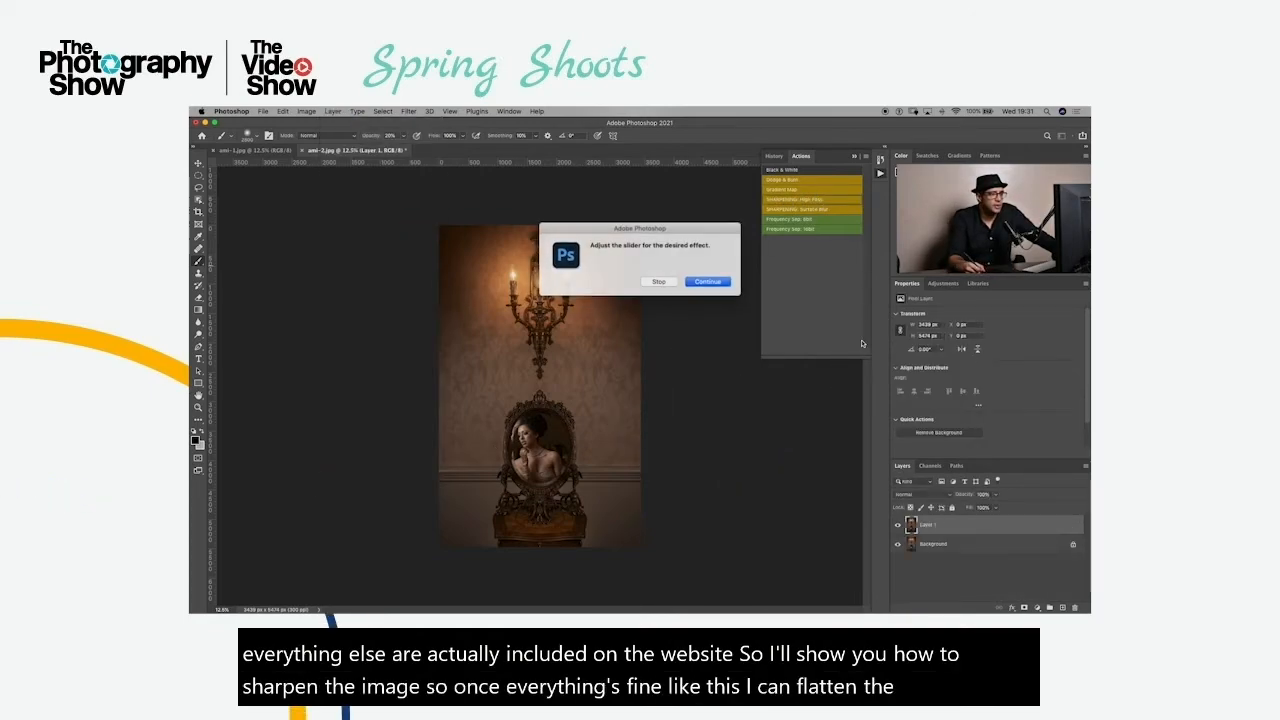
{"action": "left_click", "coordinate": [707, 282]}
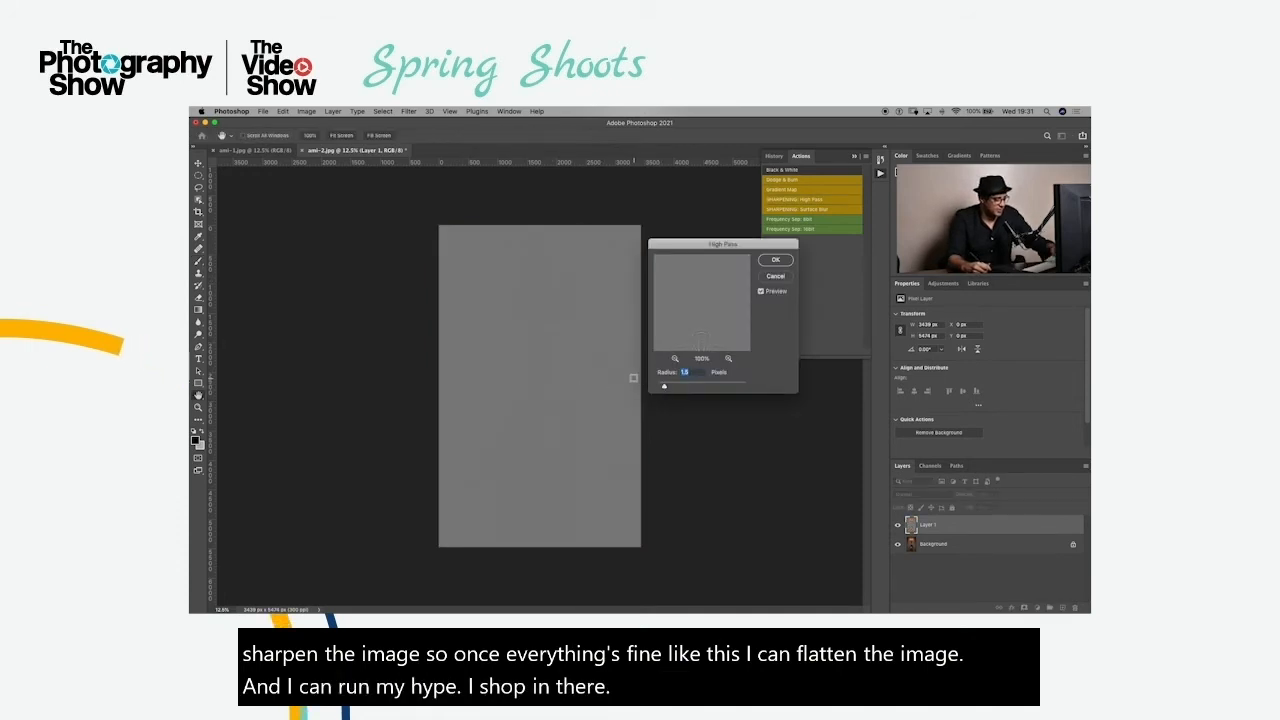
{"action": "scroll", "coordinate": [633, 371], "scroll_direction": "up", "scroll_amount": 3}
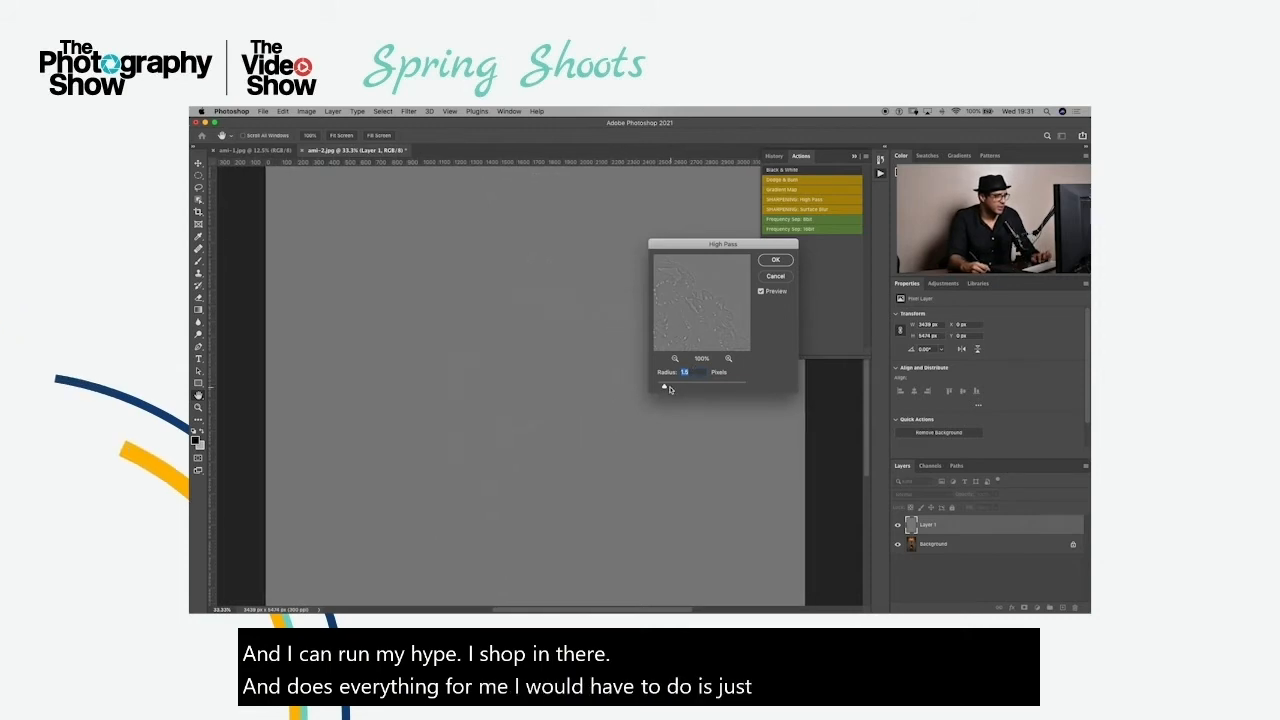
{"action": "left_click_drag", "start_coordinate": [664, 386], "coordinate": [670, 379]}
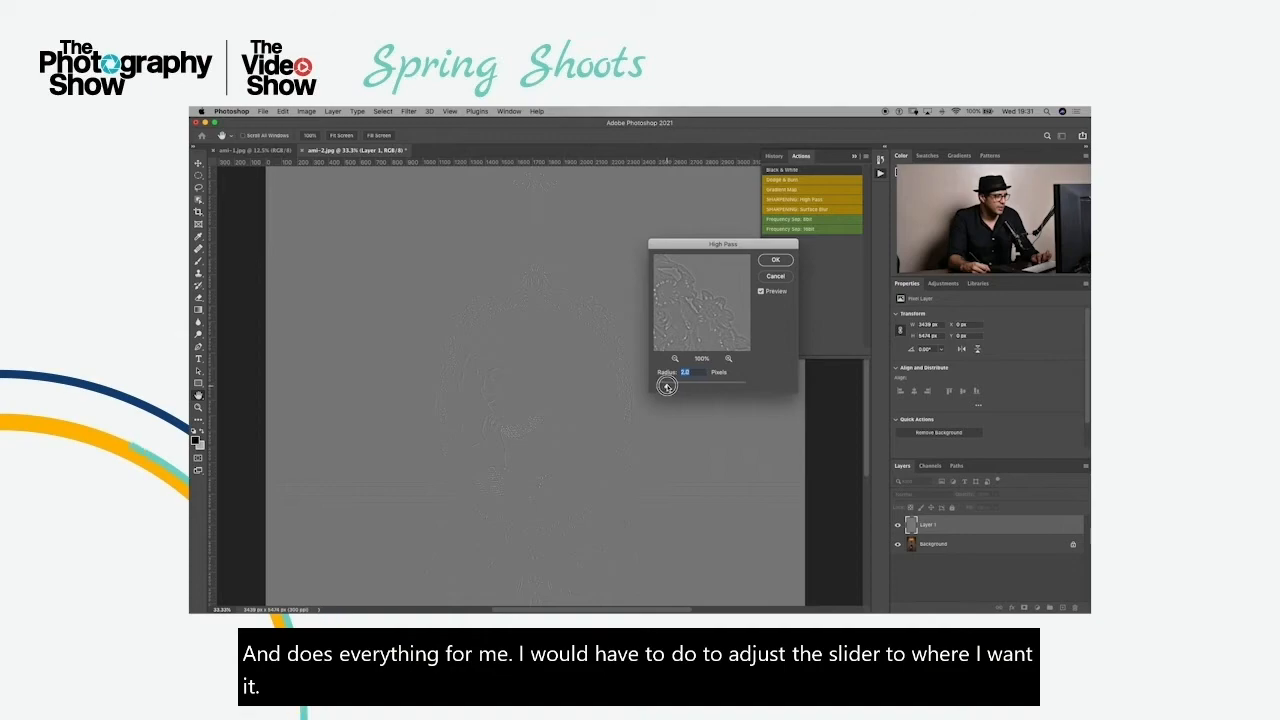
{"action": "key", "text": "Return"}
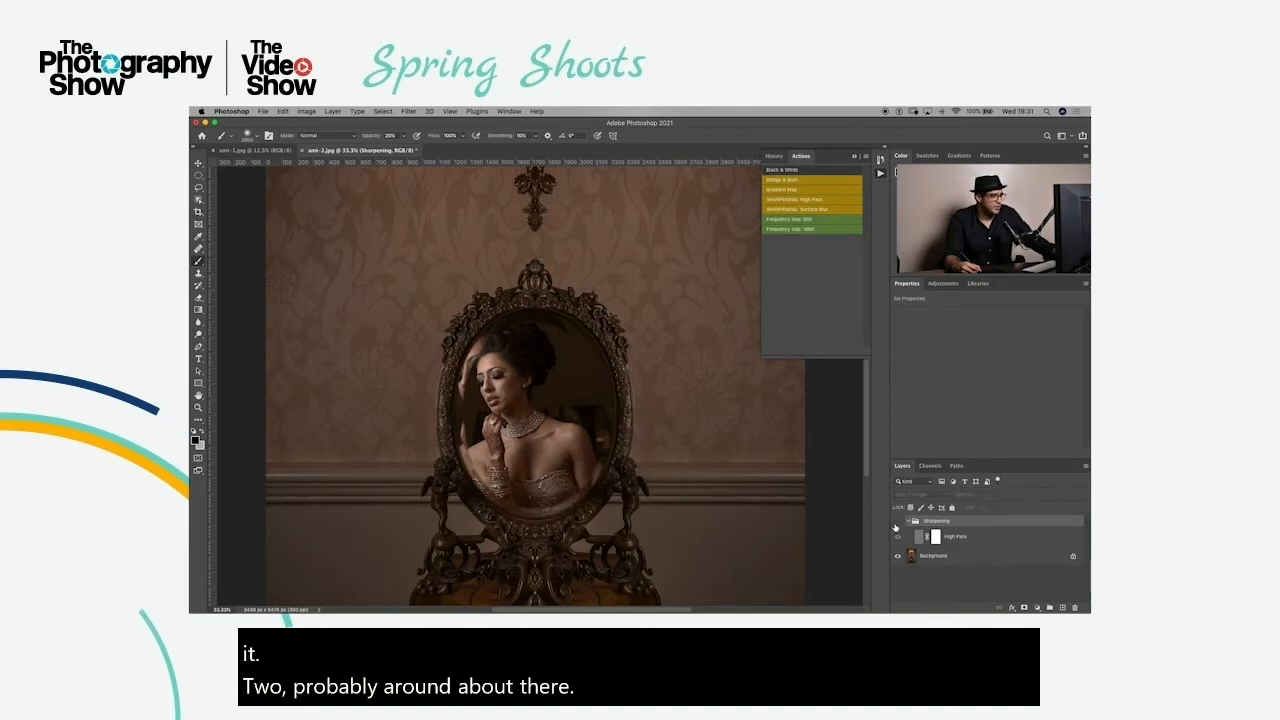
Compare the mirror and table up close with the Sharpening group on and off
{"action": "key", "text": "super+plus"}
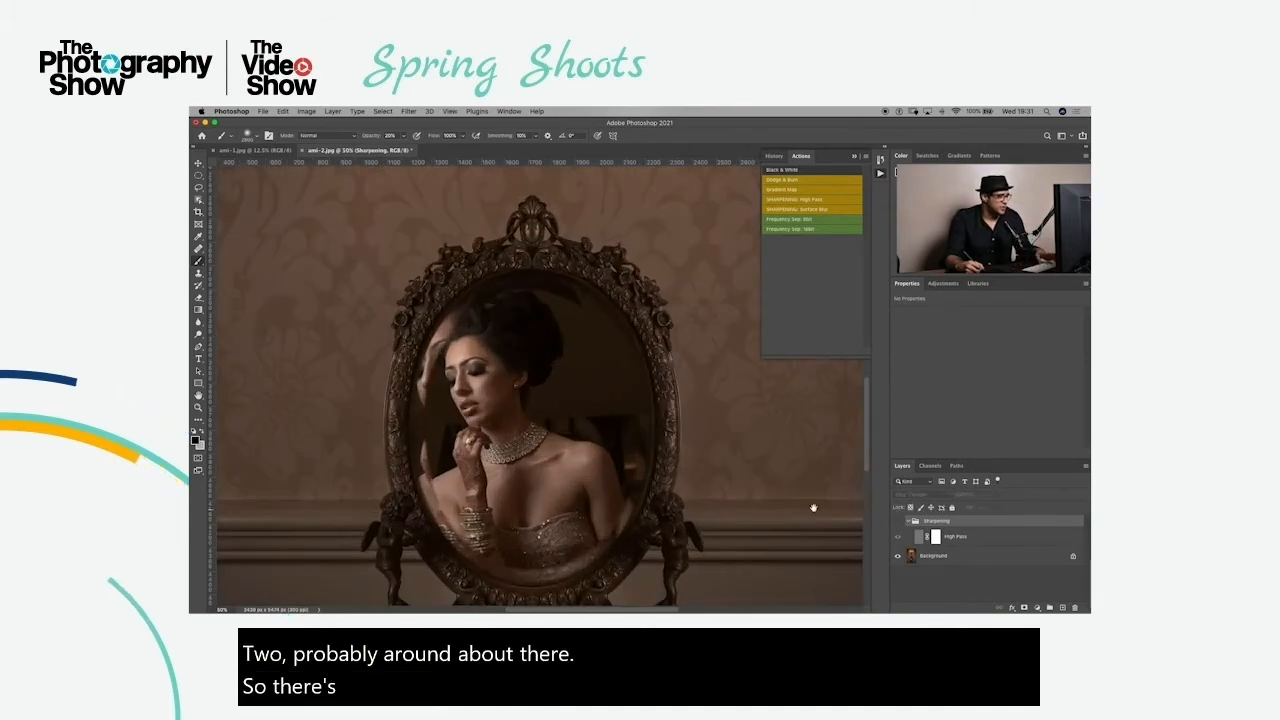
{"action": "left_click", "coordinate": [898, 522]}
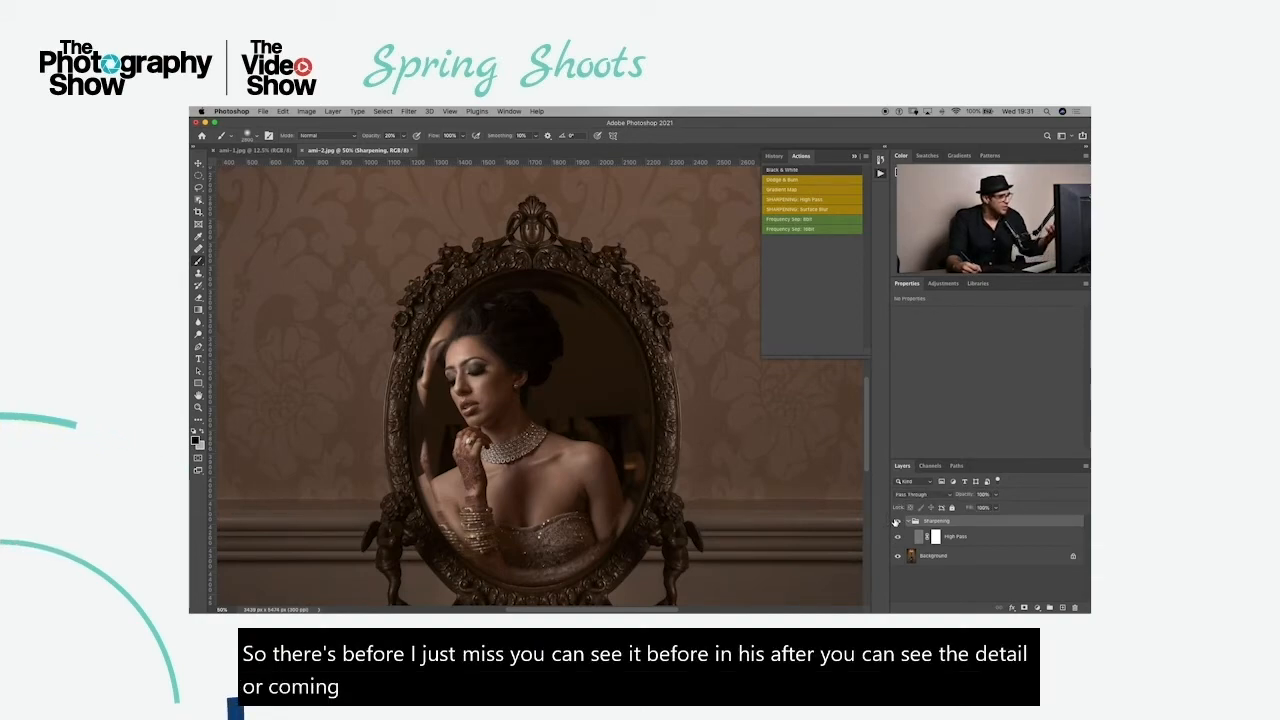
{"action": "left_click", "coordinate": [896, 521]}
{"action": "scroll", "coordinate": [652, 460], "scroll_direction": "down", "scroll_amount": 10}
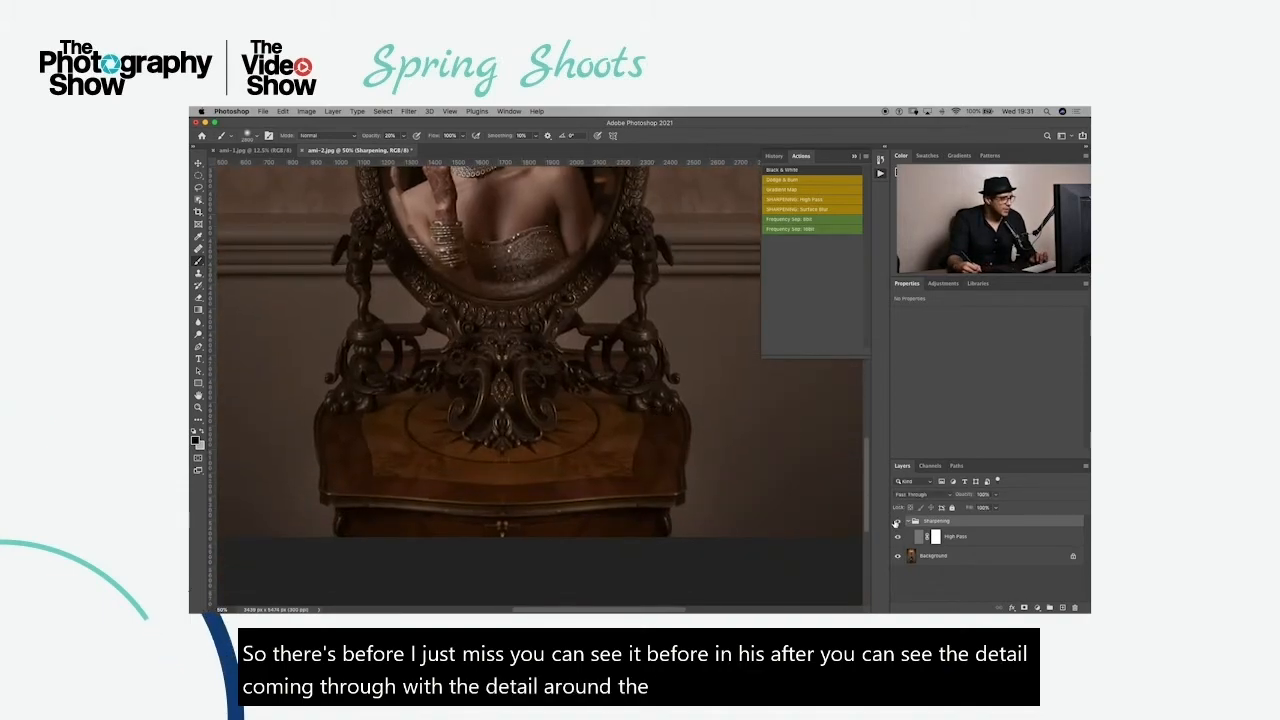
{"action": "left_click", "coordinate": [896, 521]}
{"action": "key", "text": "super+0"}
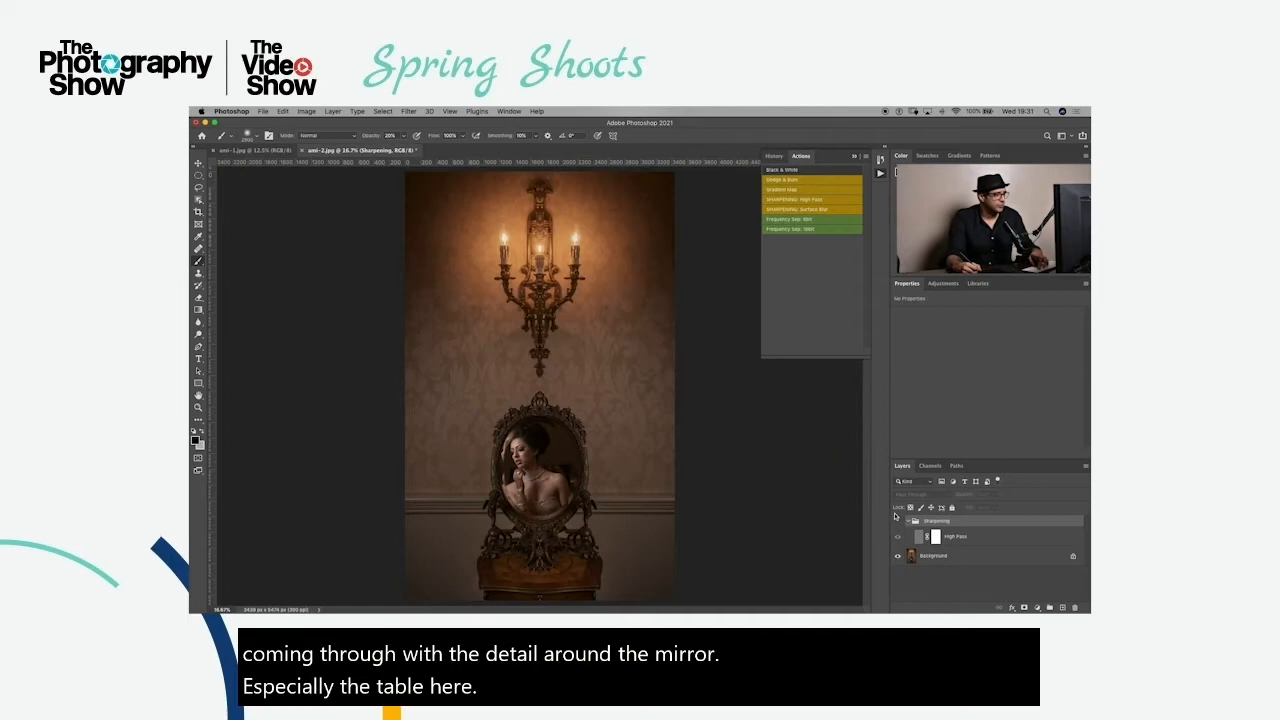
Try adding the Dodge & Burn layers inside the Sharpening group, and delete that group with its contents
{"action": "left_click", "coordinate": [947, 284]}
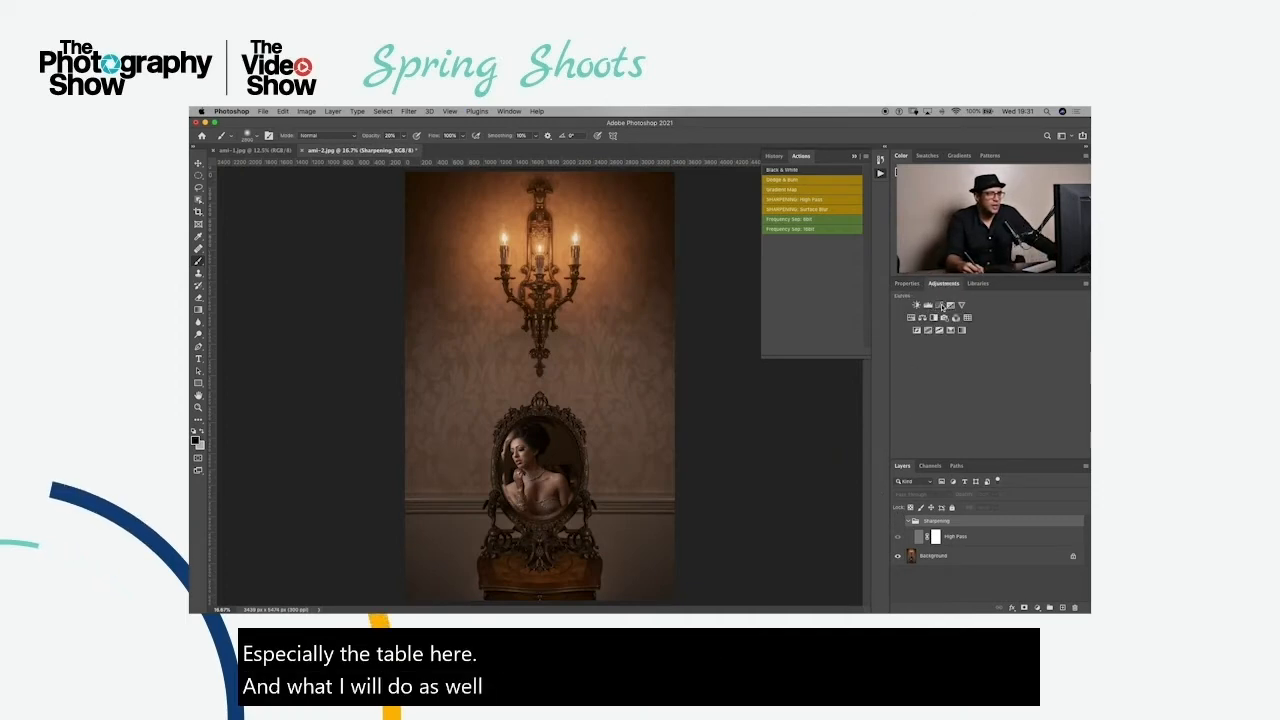
{"action": "left_click", "coordinate": [815, 182]}
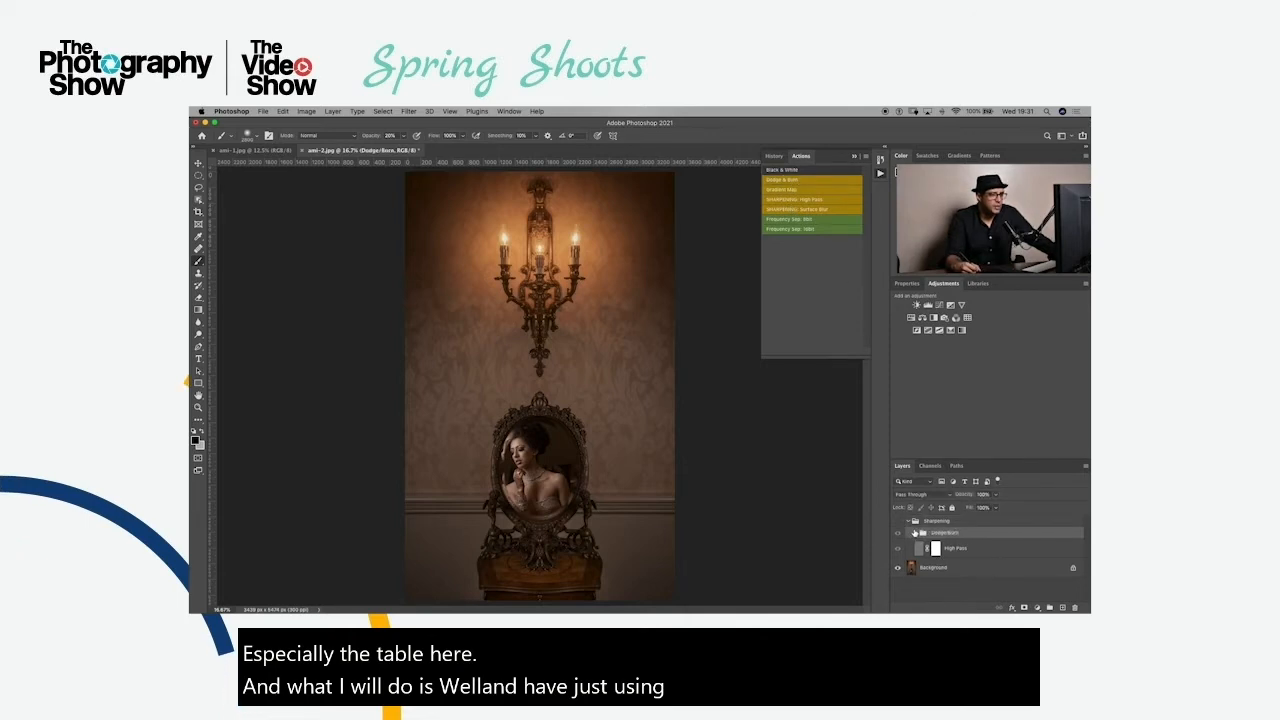
{"action": "left_click", "coordinate": [930, 521]}
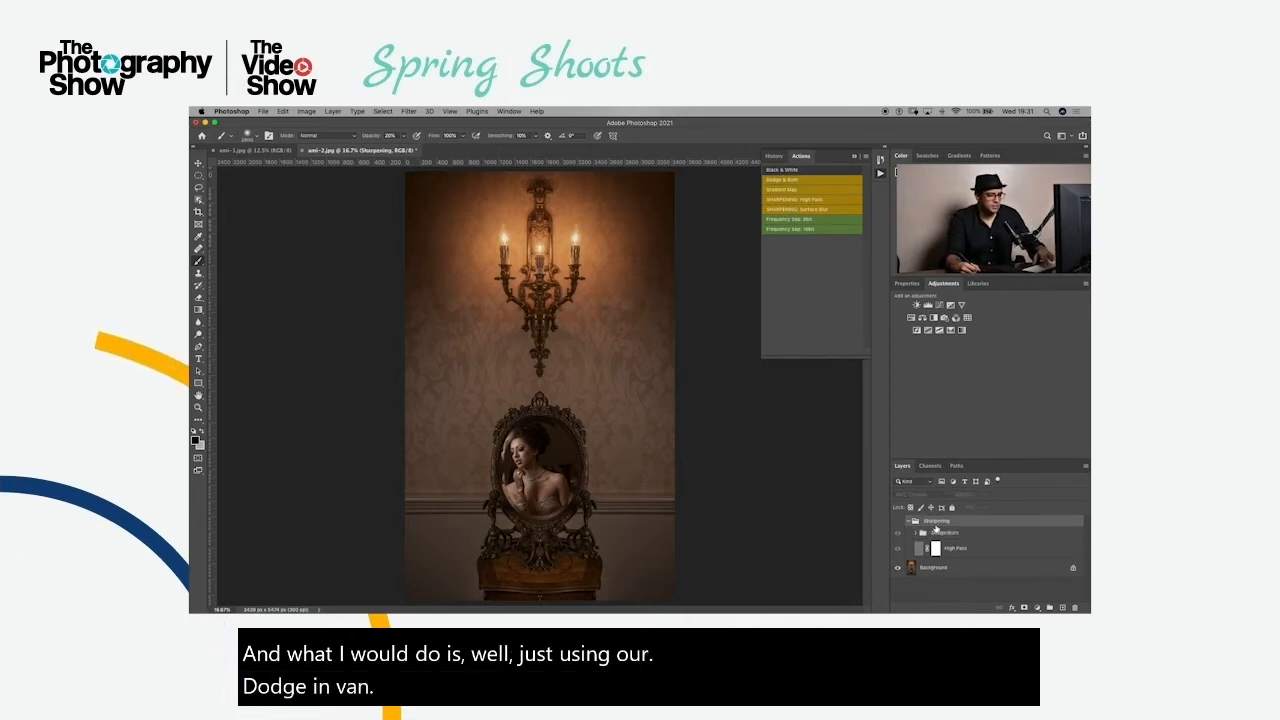
{"action": "key", "text": "Delete"}
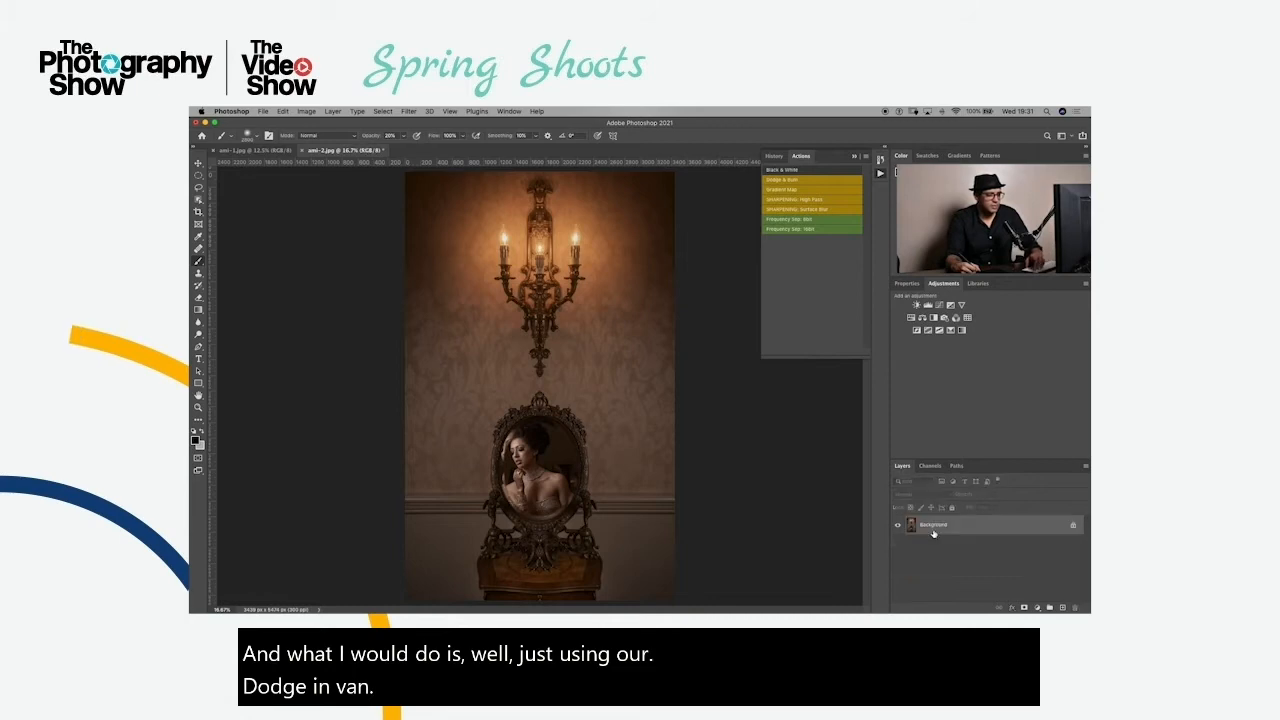
Run the Dodge & Burn action and paint white at 30% opacity on the Burn mask to shade the lower mirror and table
{"action": "left_click", "coordinate": [797, 181]}
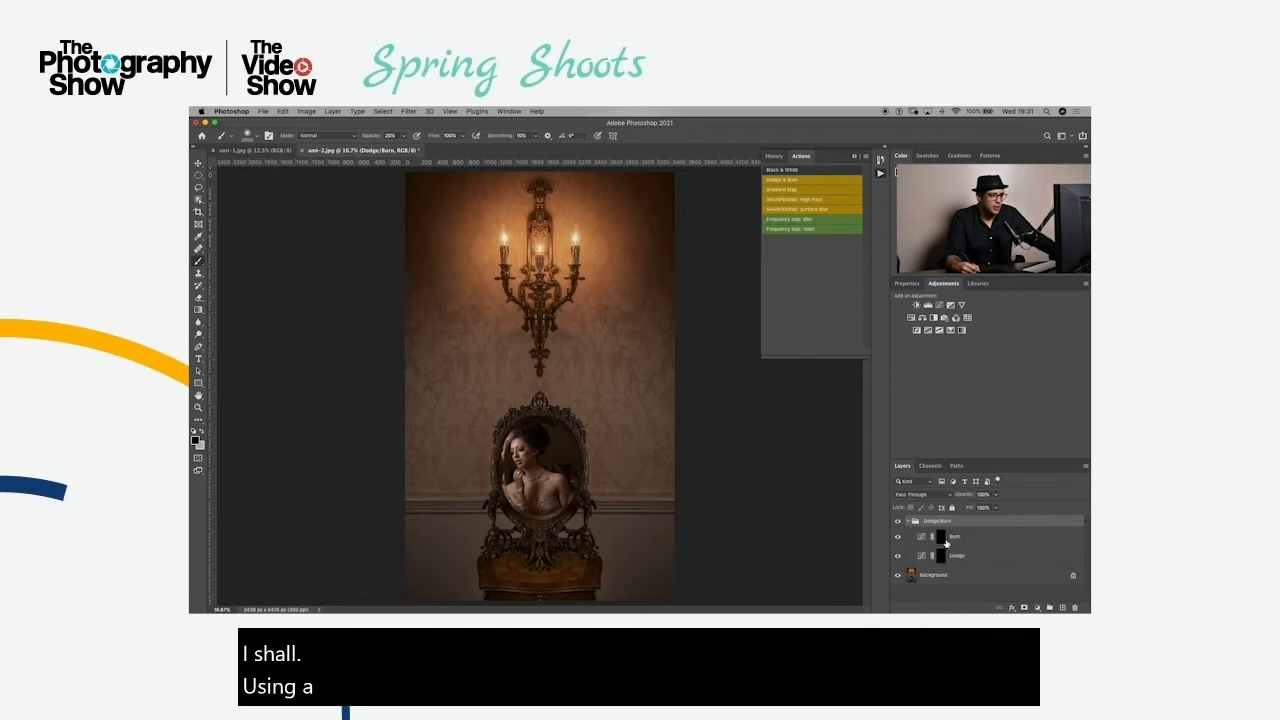
{"action": "left_click", "coordinate": [944, 540]}
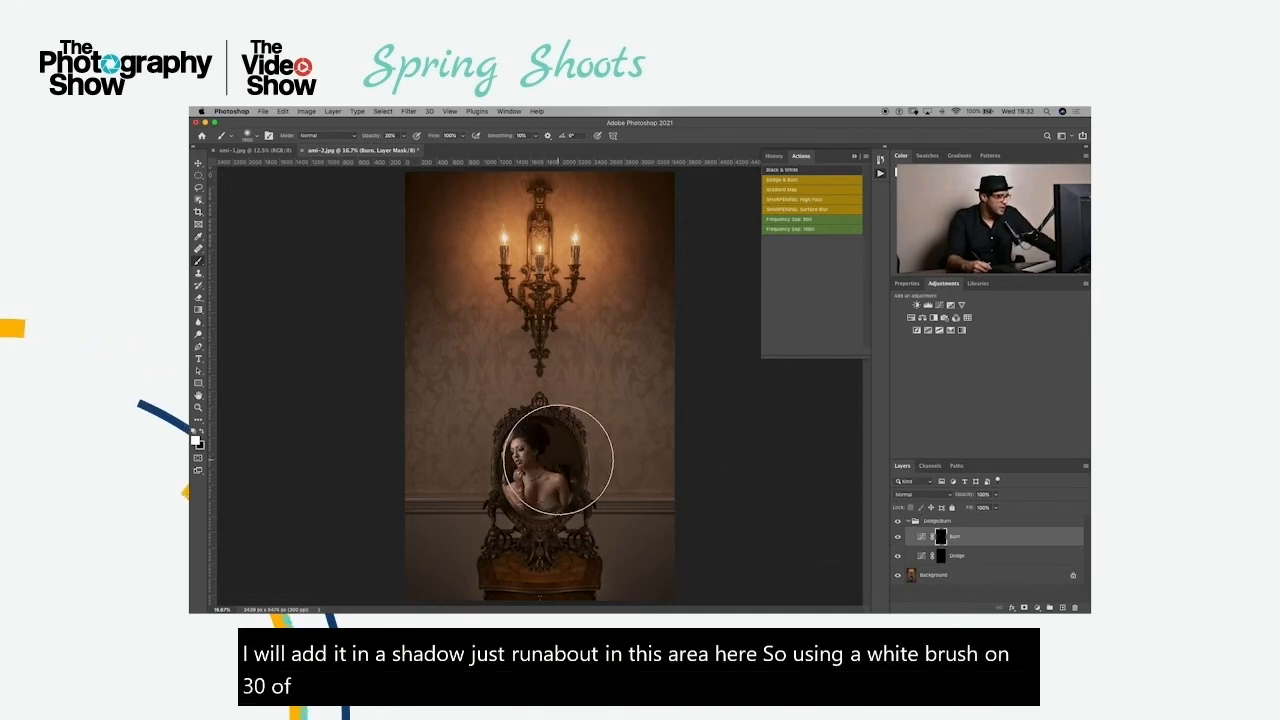
{"action": "mouse_move", "coordinate": [583, 503]}
{"action": "left_mouse_down"}
{"action": "mouse_move", "coordinate": [581, 555]}
{"action": "mouse_move", "coordinate": [573, 511]}
{"action": "mouse_move", "coordinate": [586, 591]}
{"action": "mouse_move", "coordinate": [574, 528]}
{"action": "mouse_move", "coordinate": [596, 601]}
{"action": "mouse_move", "coordinate": [570, 511]}
{"action": "mouse_move", "coordinate": [551, 541]}
{"action": "mouse_move", "coordinate": [569, 537]}
{"action": "mouse_move", "coordinate": [555, 471]}
{"action": "mouse_move", "coordinate": [577, 557]}
{"action": "mouse_move", "coordinate": [564, 500]}
{"action": "mouse_move", "coordinate": [552, 569]}
{"action": "mouse_move", "coordinate": [574, 561]}
{"action": "mouse_move", "coordinate": [562, 497]}
{"action": "mouse_move", "coordinate": [591, 601]}
{"action": "mouse_move", "coordinate": [572, 483]}
{"action": "mouse_move", "coordinate": [586, 510]}
{"action": "left_mouse_up"}
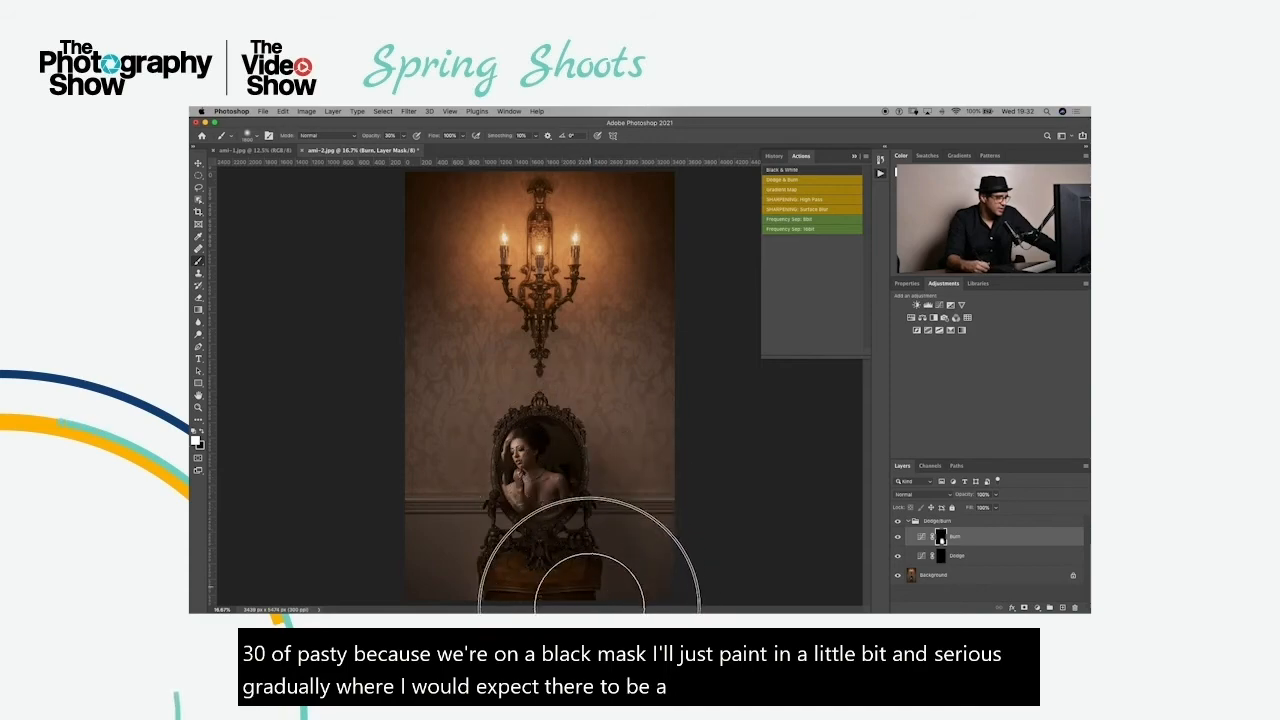
{"action": "left_click_drag", "start_coordinate": [571, 600], "coordinate": [565, 570]}
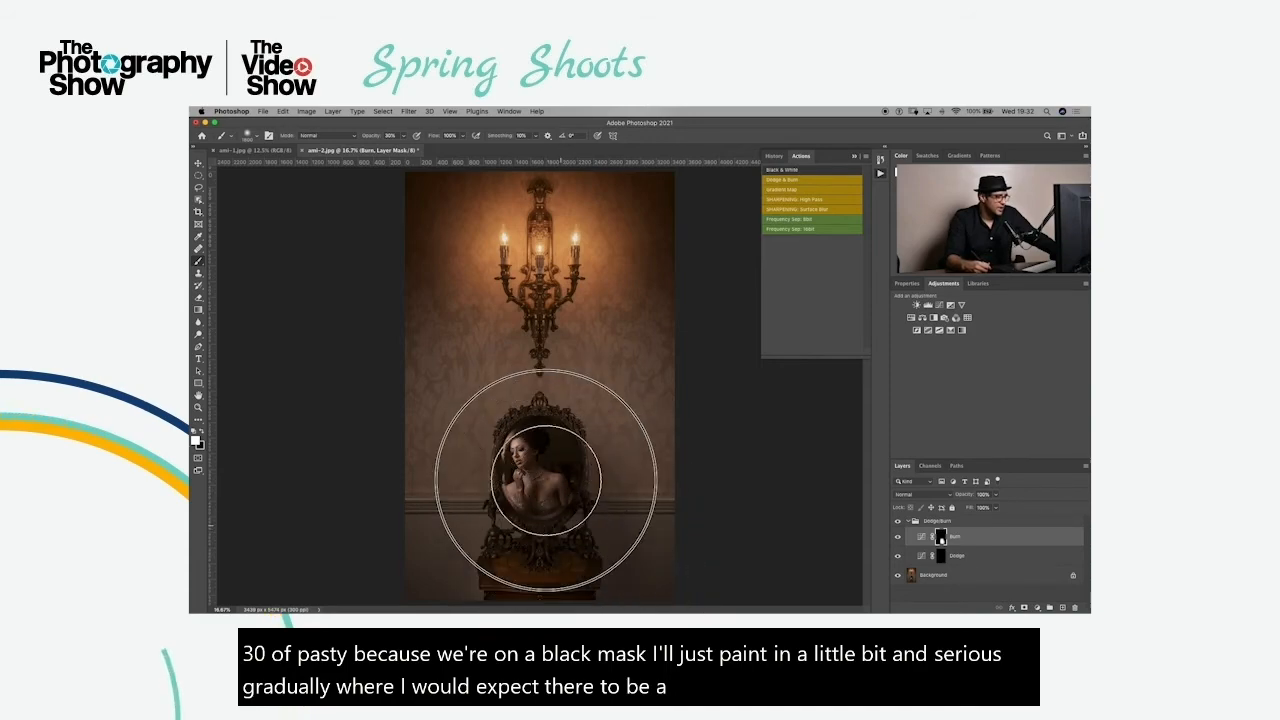
{"action": "left_click_drag", "start_coordinate": [558, 478], "coordinate": [561, 500]}
{"action": "left_click_drag", "start_coordinate": [559, 475], "coordinate": [555, 489]}
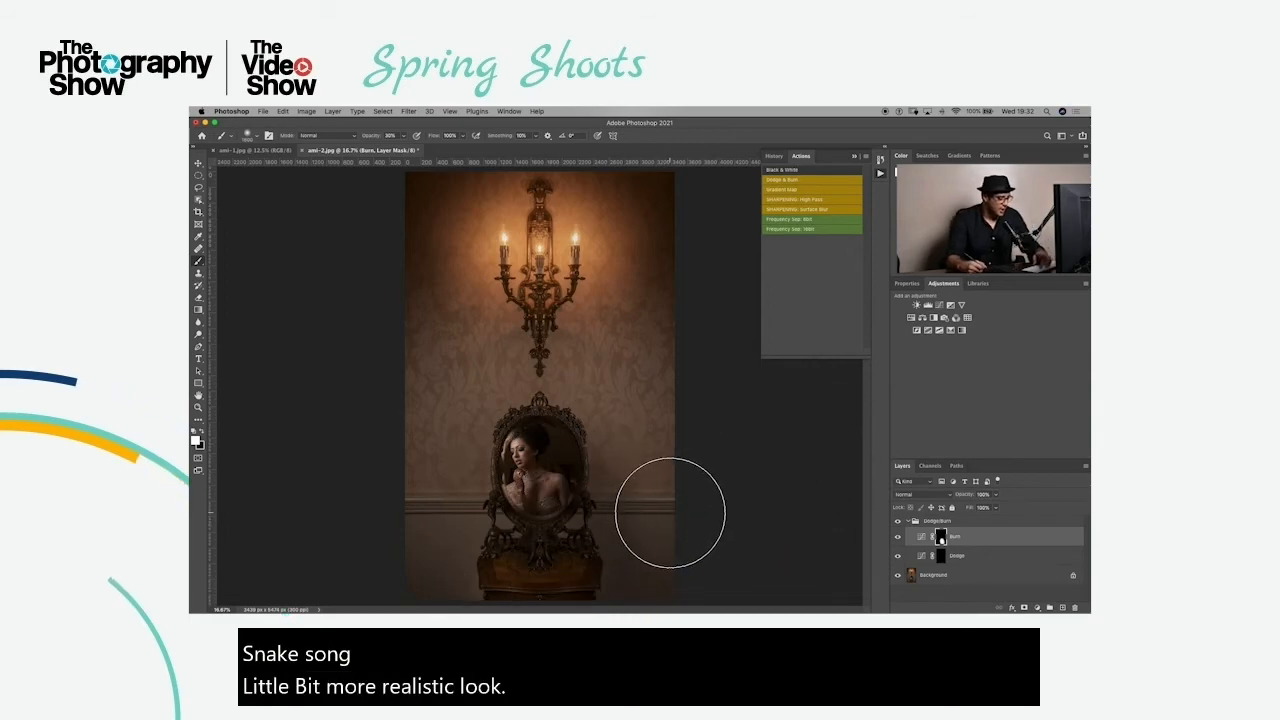
Paint black on the Burn mask with a smaller brush at 80% opacity to lift the shading off the wooden table
{"action": "key", "text": "super+plus"}
{"action": "key", "text": "super+plus"}
{"action": "left_click_drag", "start_coordinate": [678, 520], "coordinate": [663, 440]}
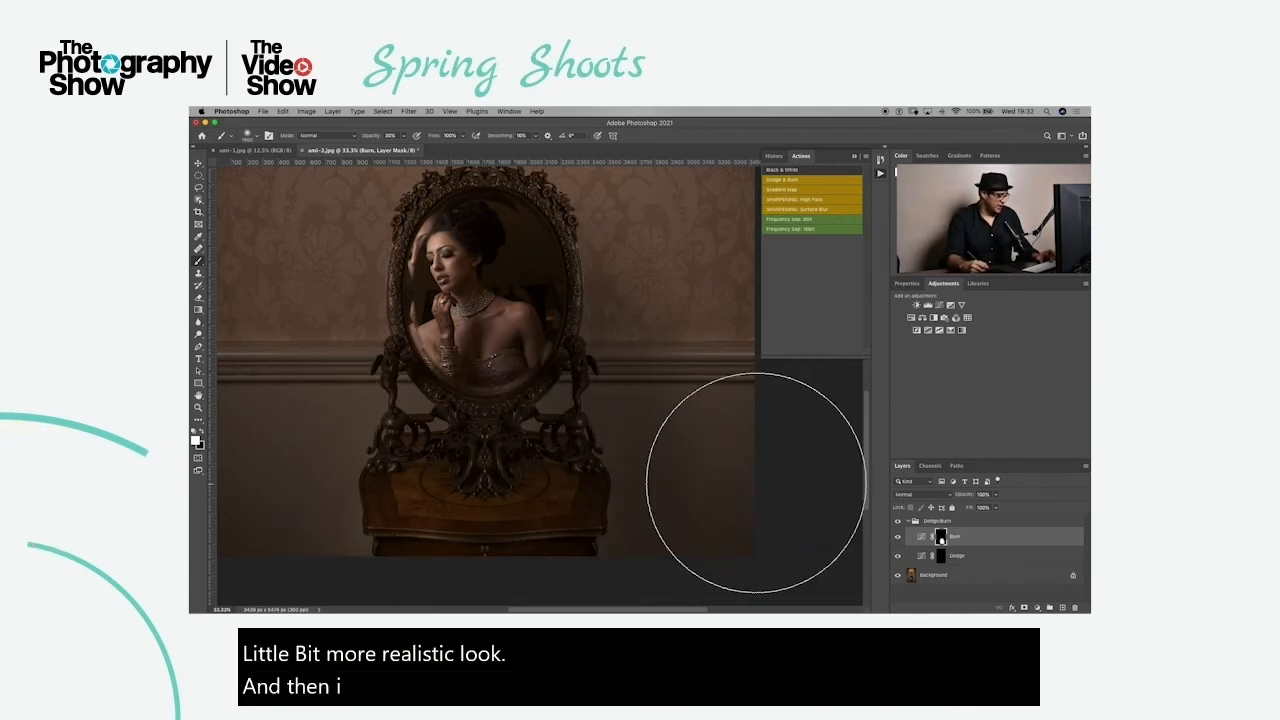
{"action": "key", "text": "8"}
{"action": "key", "text": "bracketleft"}
{"action": "key", "text": "bracketleft"}
{"action": "key", "text": "bracketleft"}
{"action": "key", "text": "bracketleft"}
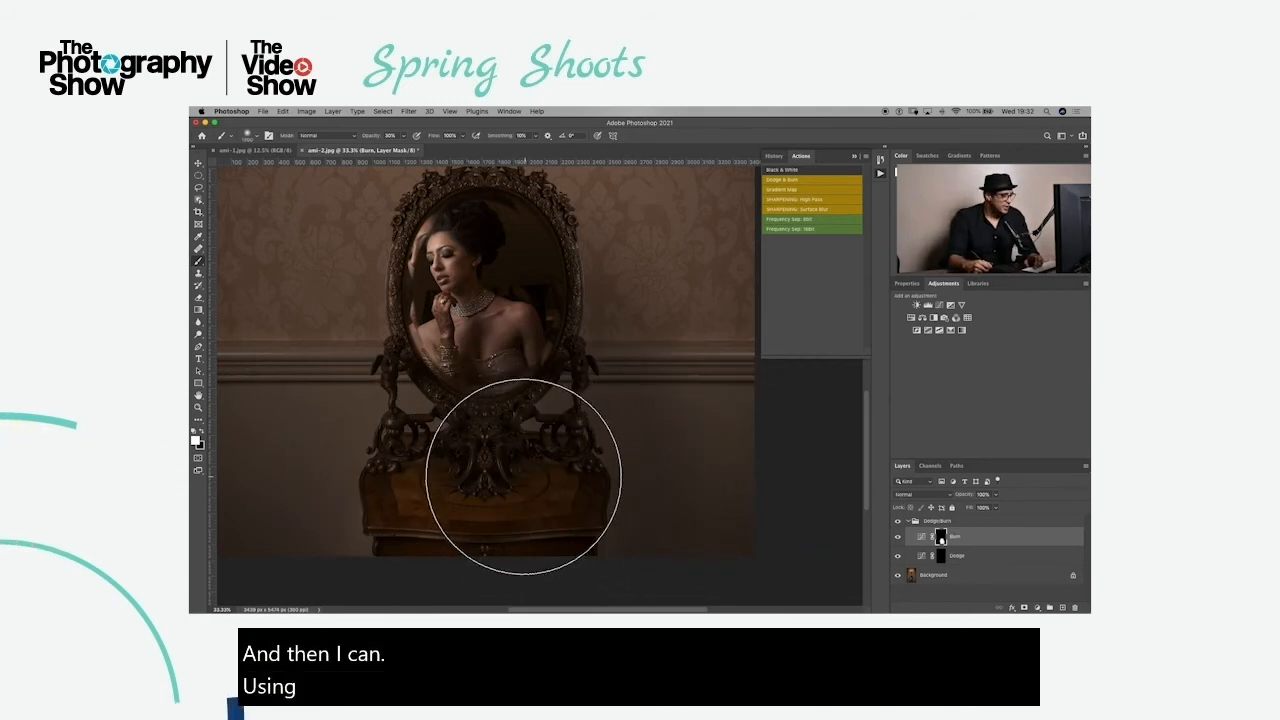
{"action": "key", "text": "bracketleft"}
{"action": "key", "text": "bracketleft"}
{"action": "key", "text": "bracketleft"}
{"action": "key", "text": "bracketleft"}
{"action": "key", "text": "bracketleft"}
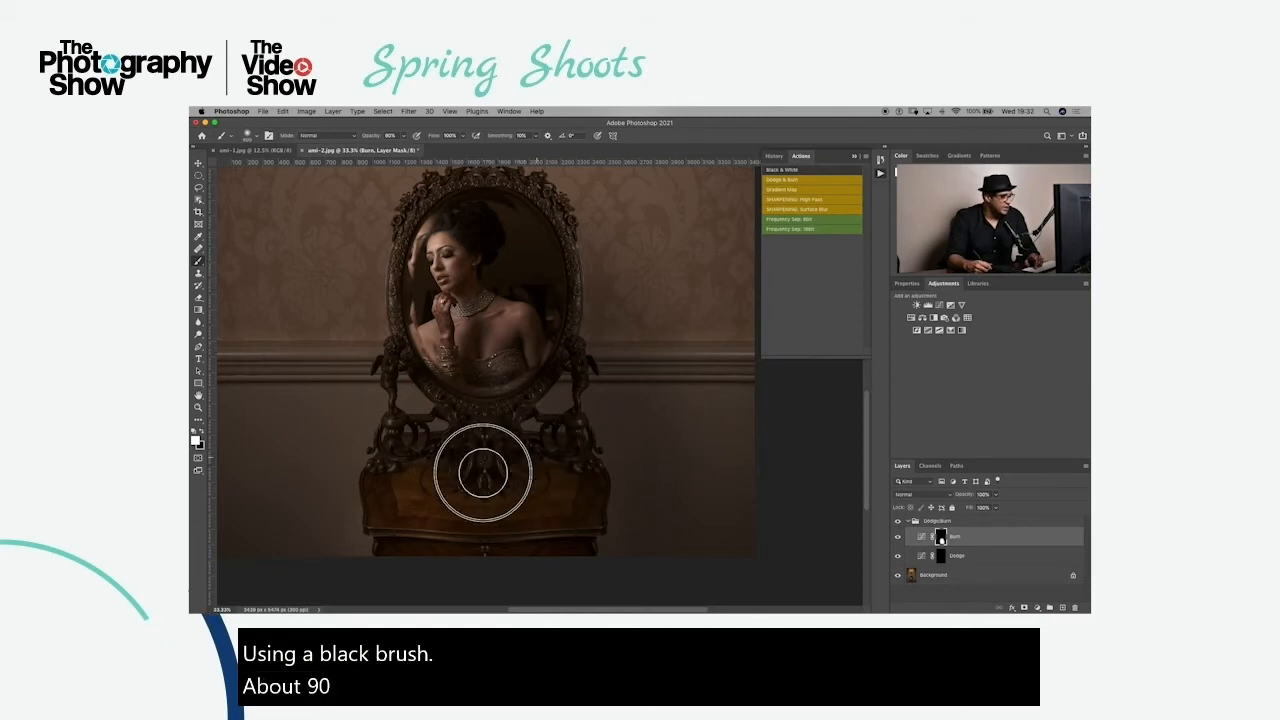
{"action": "key", "text": "bracketleft"}
{"action": "key", "text": "bracketleft"}
{"action": "key", "text": "bracketleft"}
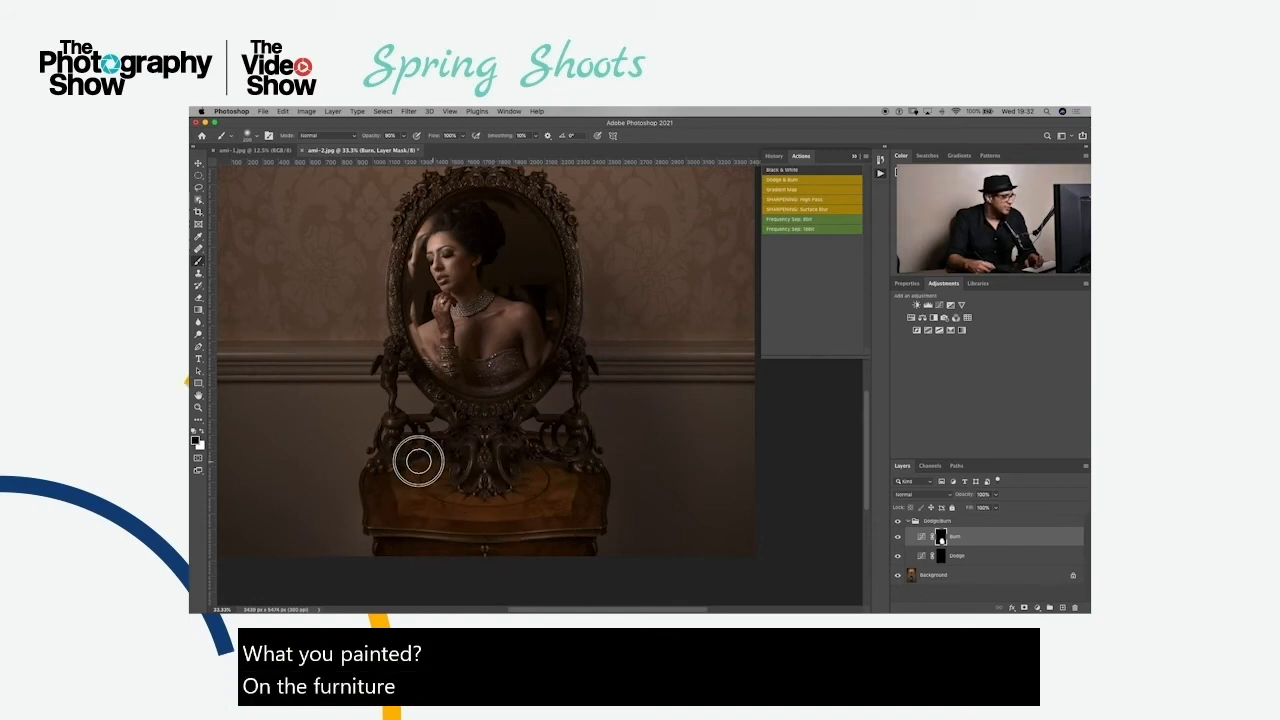
Refine the Burn mask around the carved mirror base in black, and paint white beneath the mirror to restore shading there
{"action": "key", "text": "bracketleft"}
{"action": "key", "text": "bracketleft"}
{"action": "key", "text": "bracketleft"}
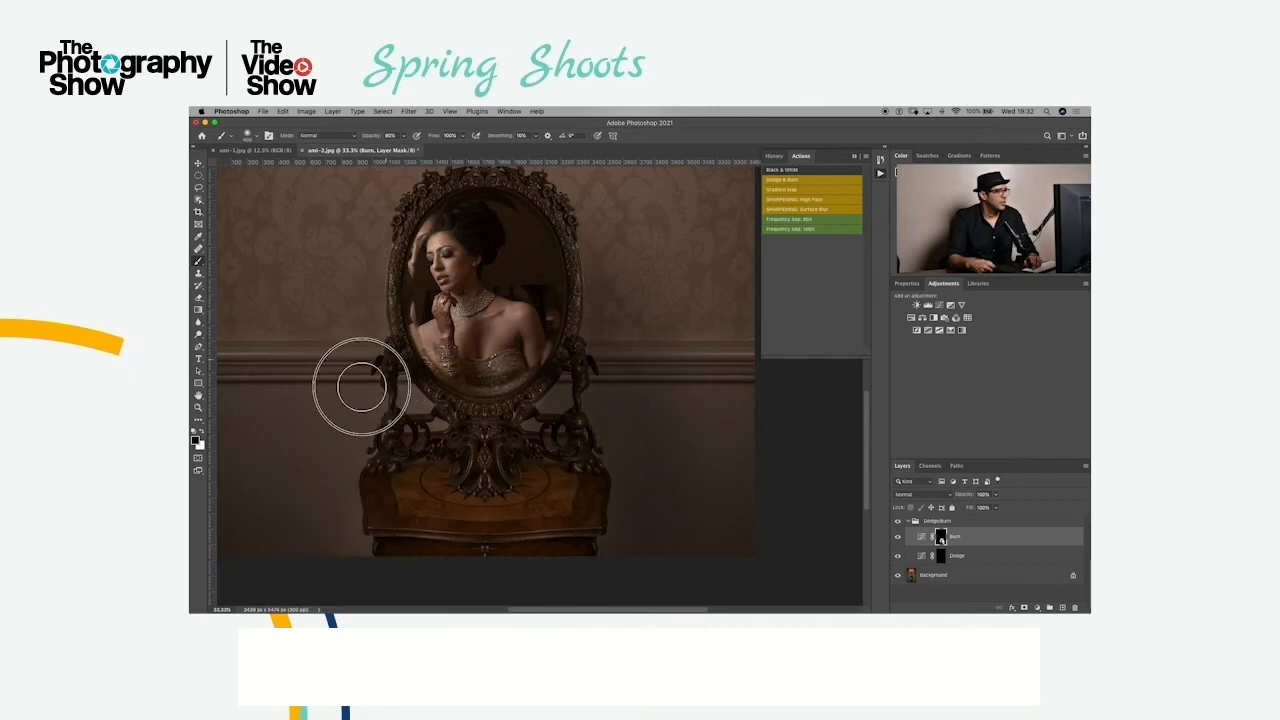
{"action": "mouse_move", "coordinate": [537, 455]}
{"action": "left_mouse_down"}
{"action": "mouse_move", "coordinate": [569, 468]}
{"action": "mouse_move", "coordinate": [557, 541]}
{"action": "left_mouse_up"}
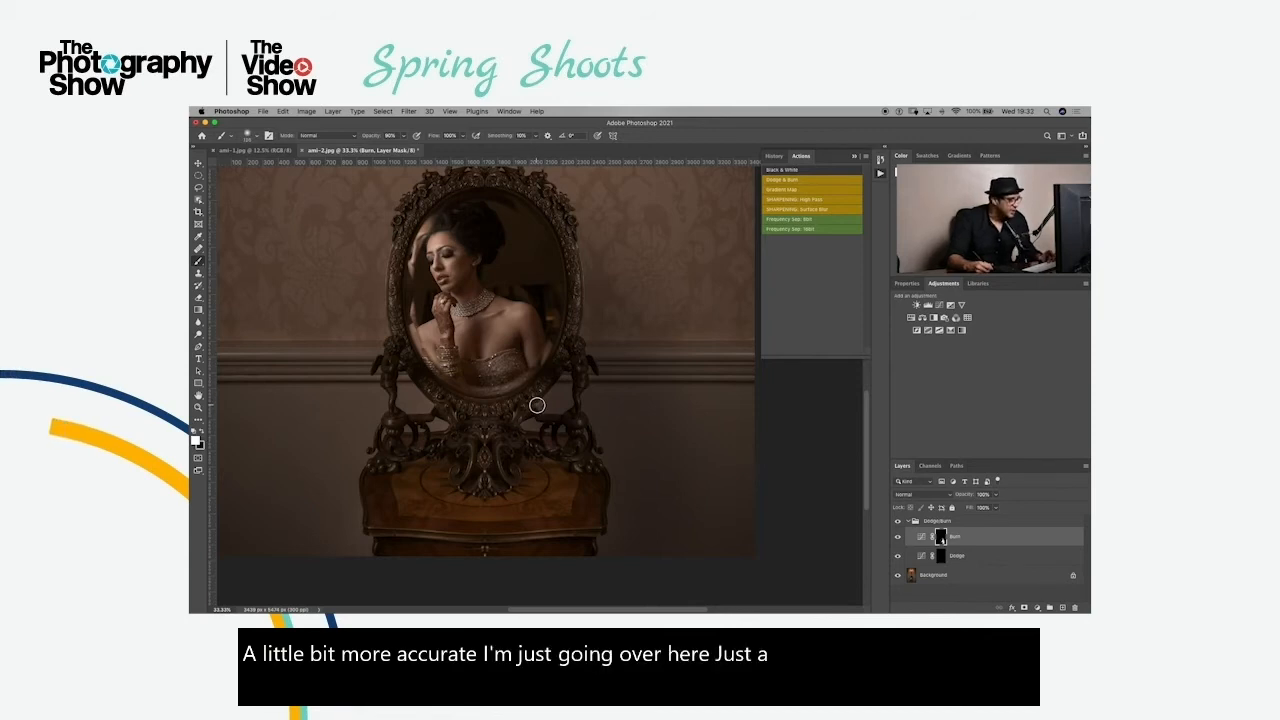
{"action": "mouse_move", "coordinate": [533, 400]}
{"action": "left_mouse_down"}
{"action": "mouse_move", "coordinate": [551, 385]}
{"action": "mouse_move", "coordinate": [521, 429]}
{"action": "left_mouse_up"}
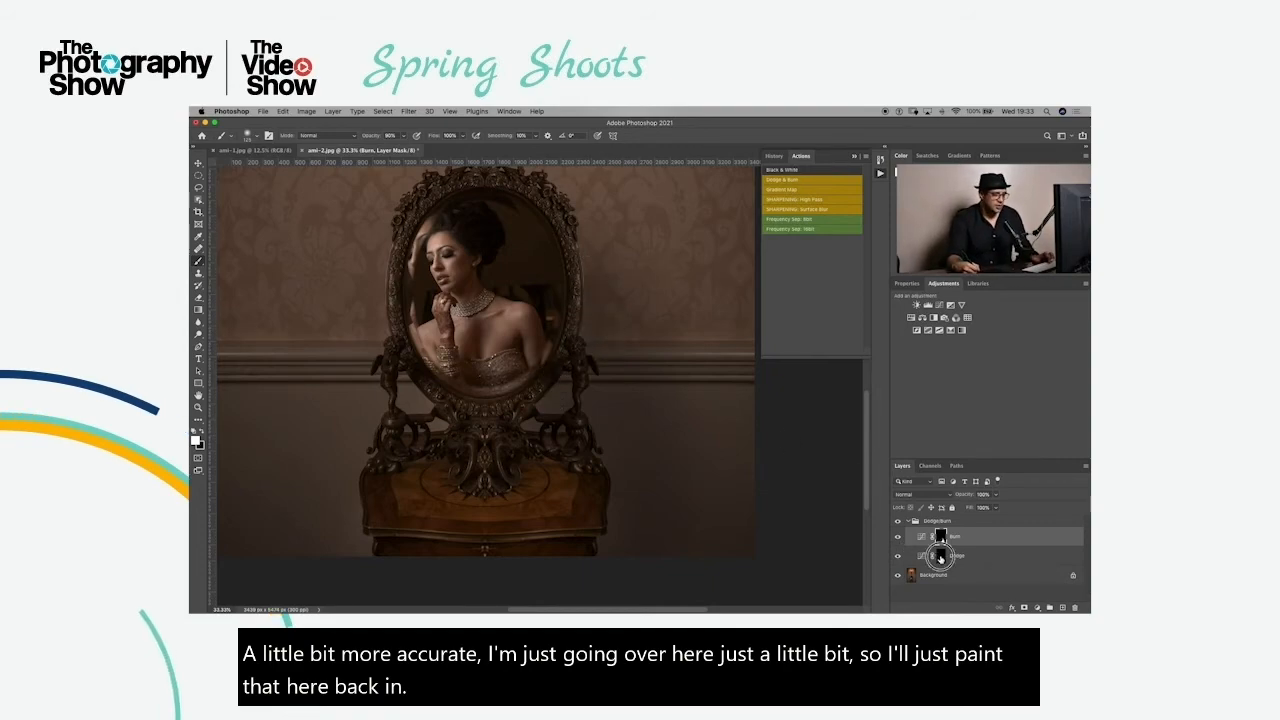
Paint white at 80% opacity on the Dodge mask to bring out carved details on the mirror's base and frame
{"action": "left_click", "coordinate": [925, 555]}
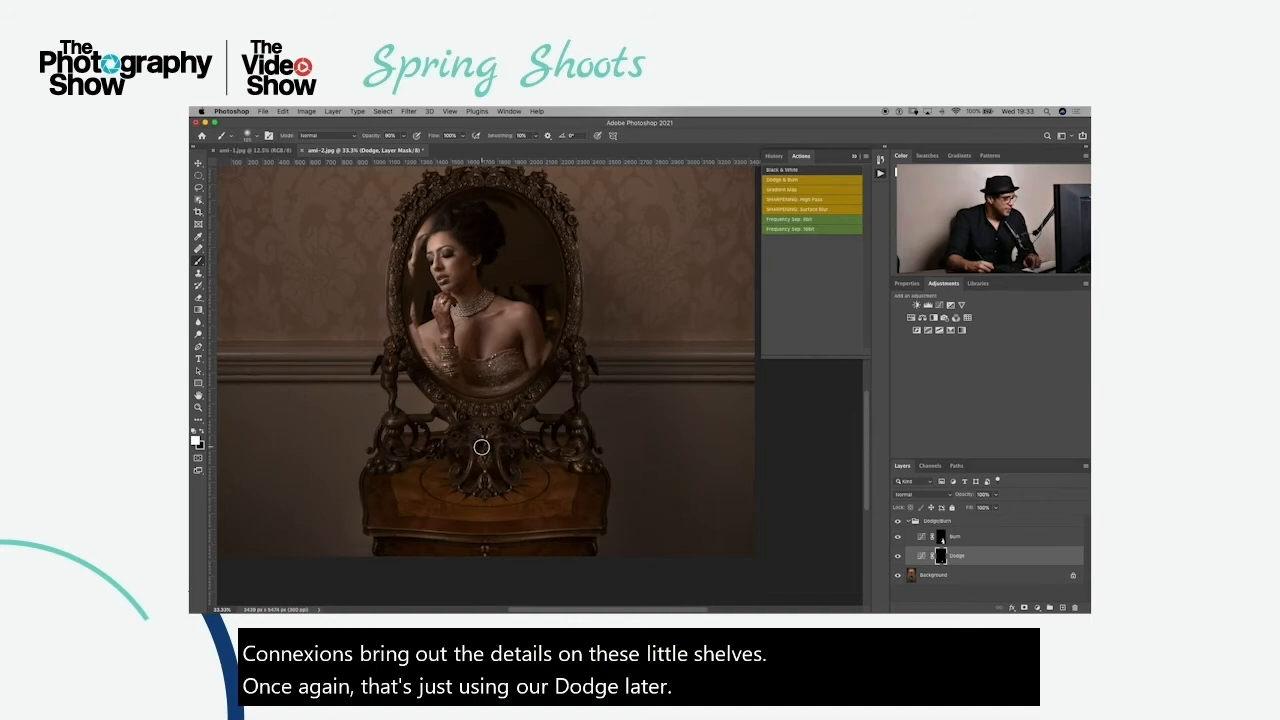
{"action": "left_click_drag", "start_coordinate": [473, 430], "coordinate": [468, 445]}
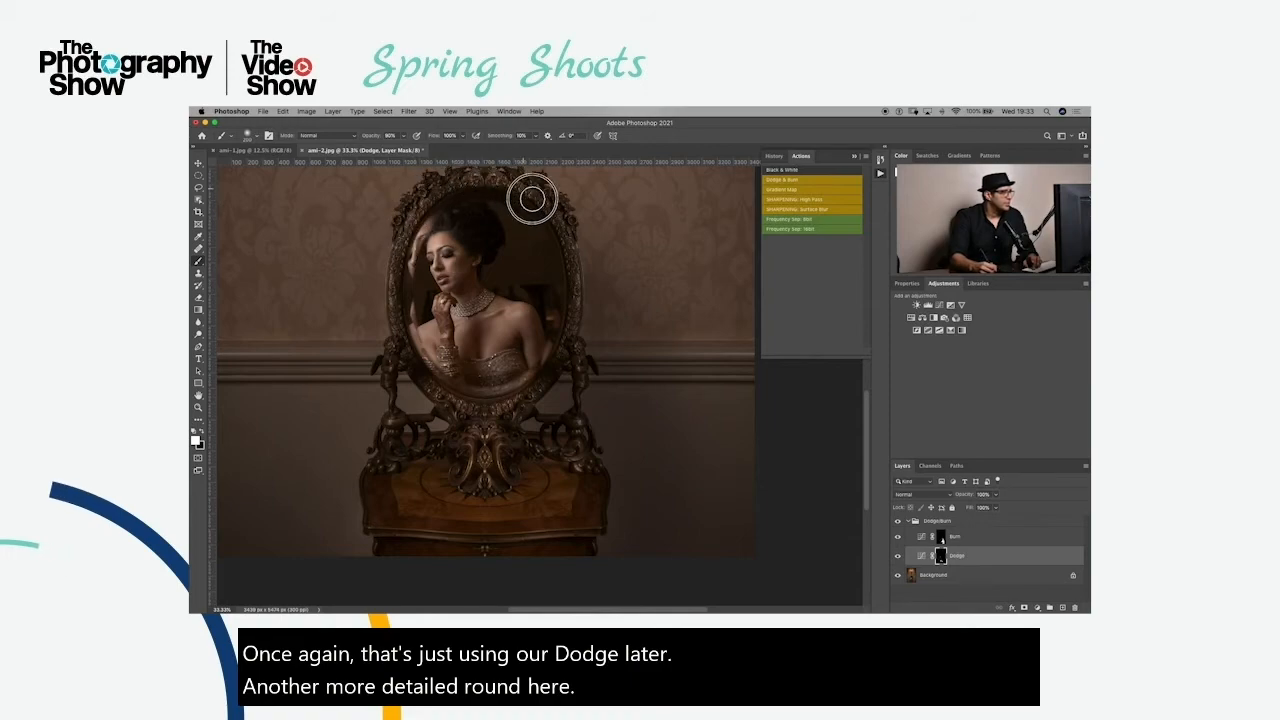
{"action": "key", "text": "bracketleft"}
{"action": "key", "text": "bracketleft"}
{"action": "key", "text": "bracketleft"}
{"action": "key", "text": "bracketleft"}
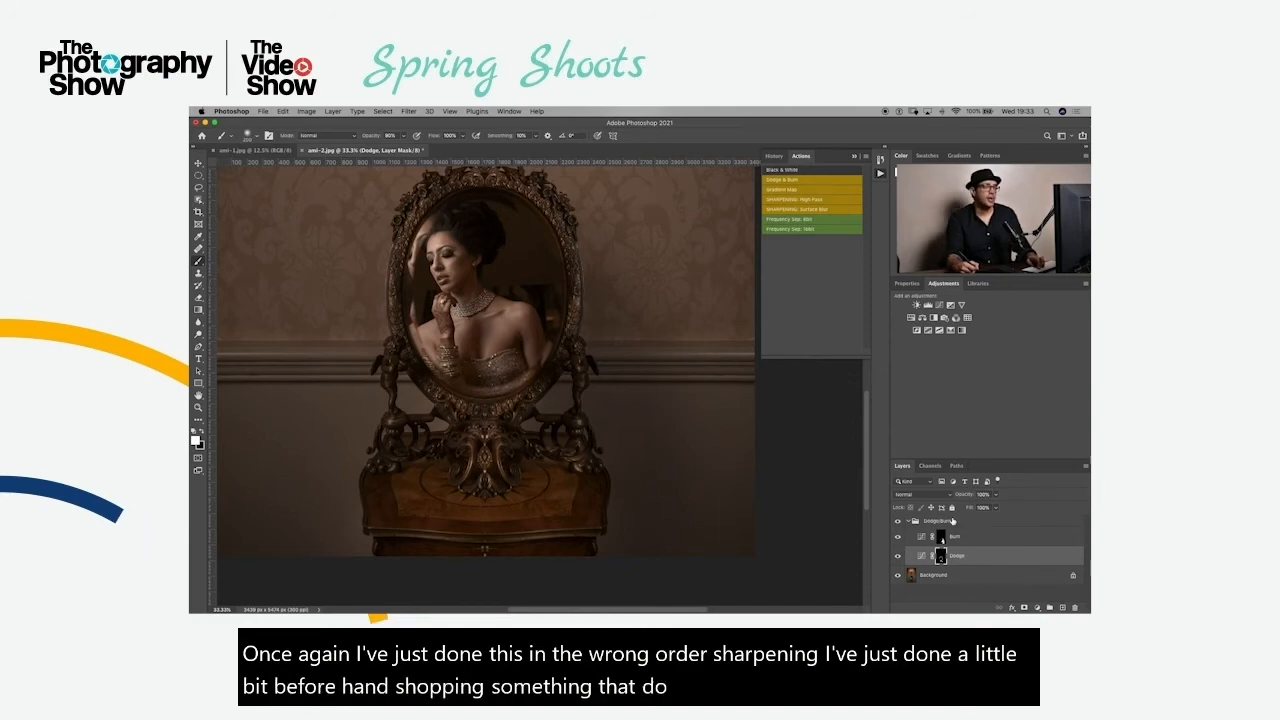
{"action": "key", "text": "super+minus"}
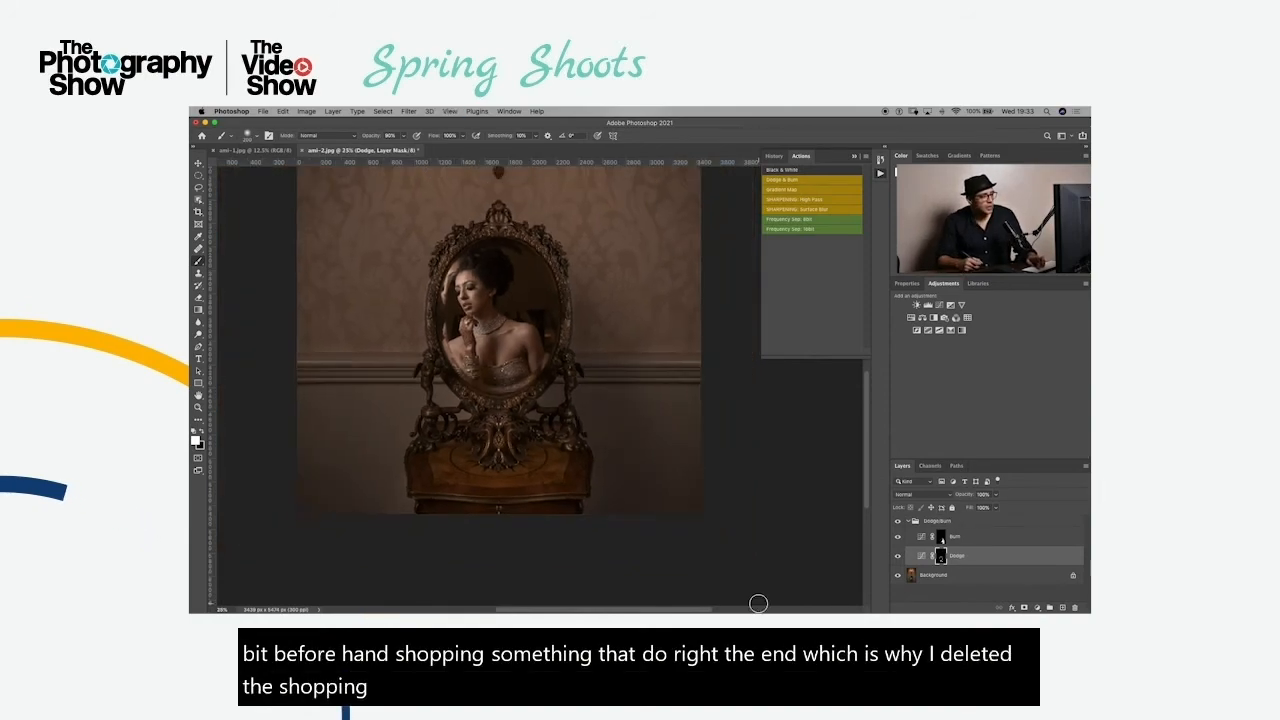
{"action": "key", "text": "super+minus"}
{"action": "key", "text": "super+minus"}
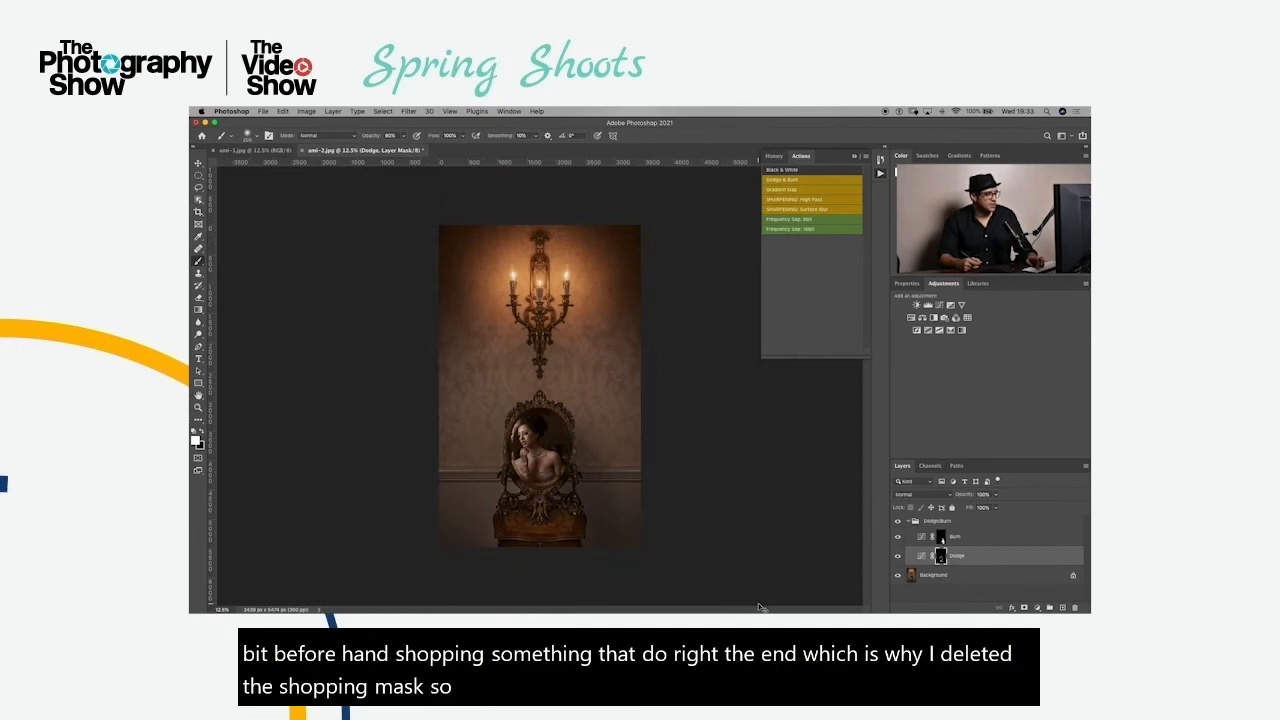
{"action": "key", "text": "super+0"}
{"action": "key", "text": "super+minus"}
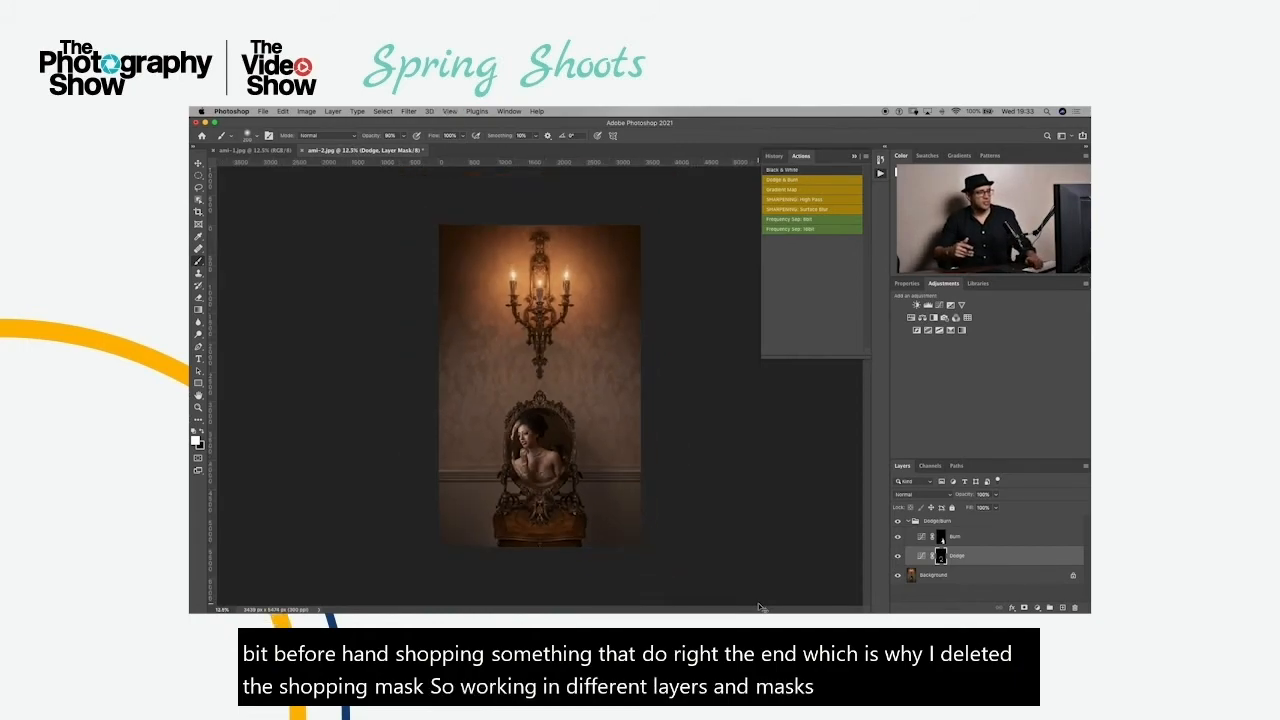